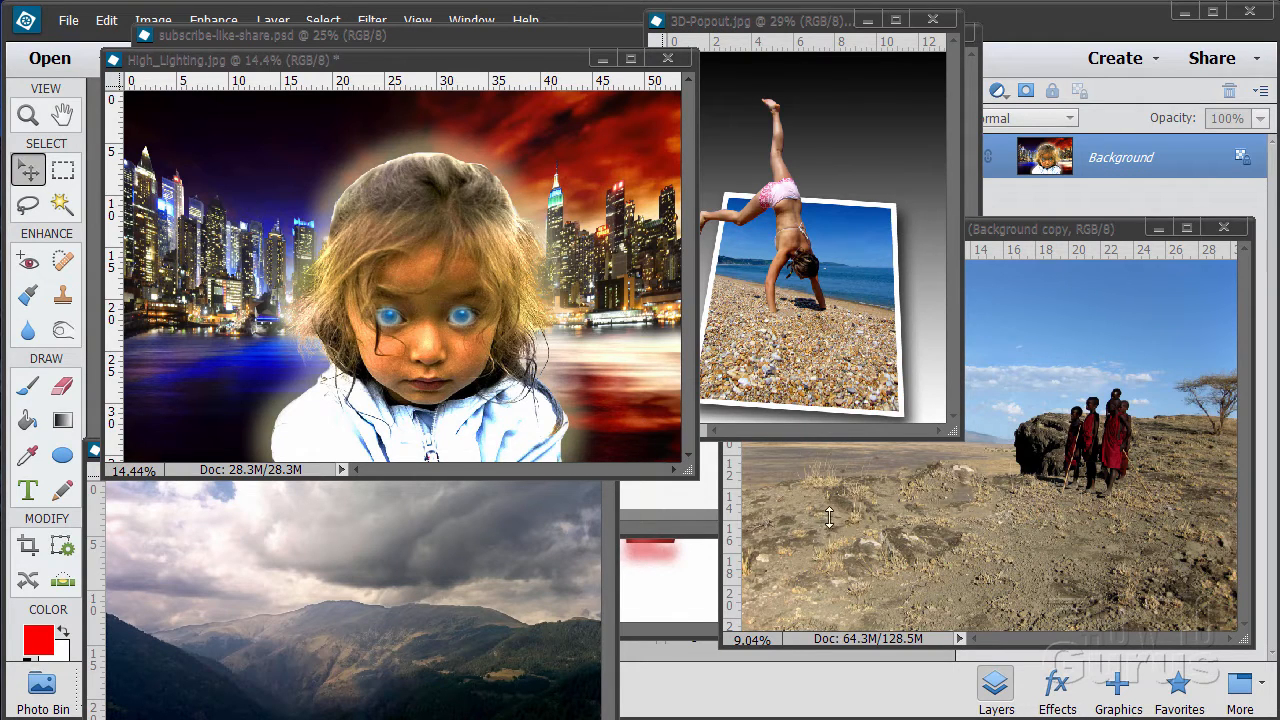
# Step: Minimize the open High_Lighting.jpg, 3D-Popout.jpg, local-children-in-tanzania.psd, mountains01.psd and description.jpg documents
pyautogui.click(599, 59)
pyautogui.click(867, 20)
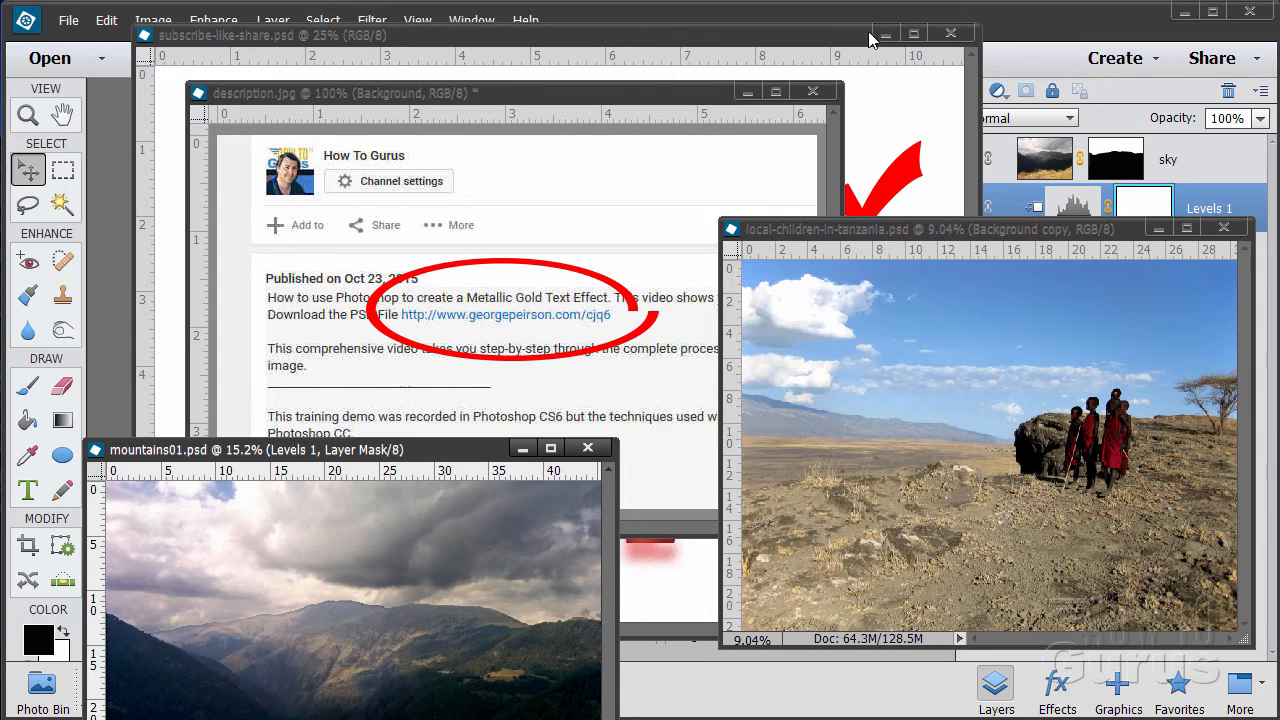
pyautogui.click(1158, 228)
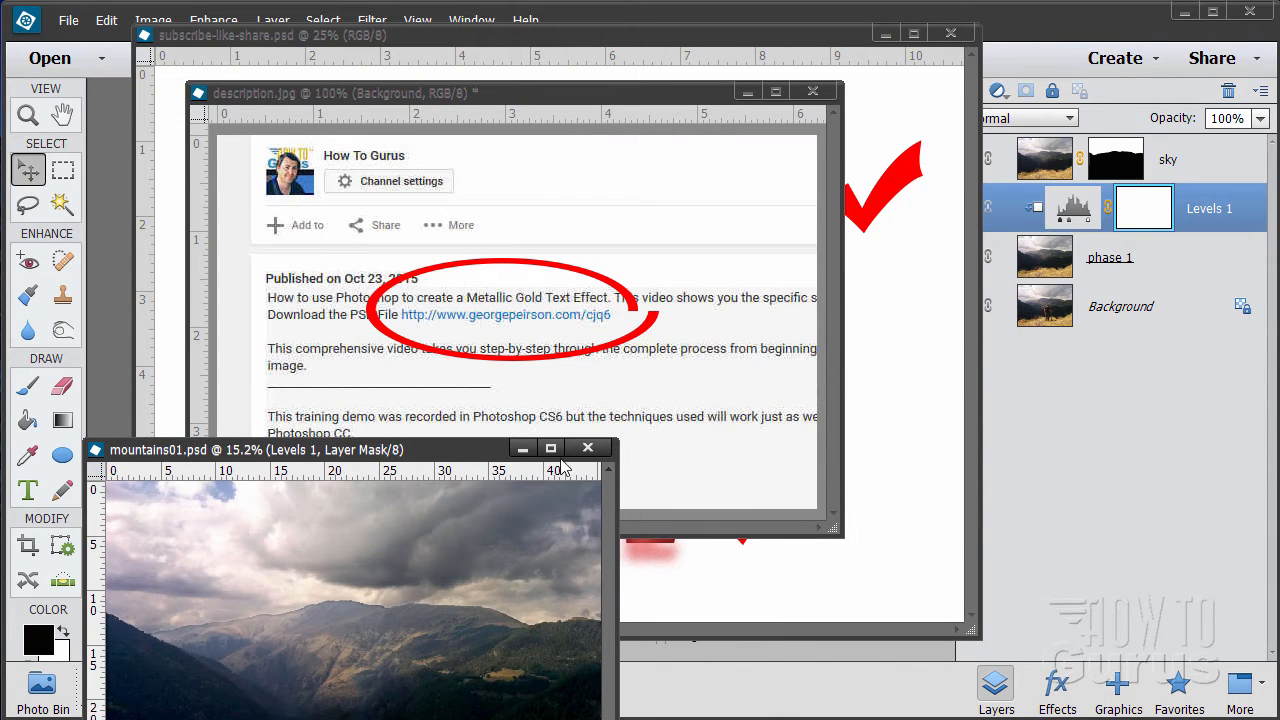
pyautogui.click(522, 448)
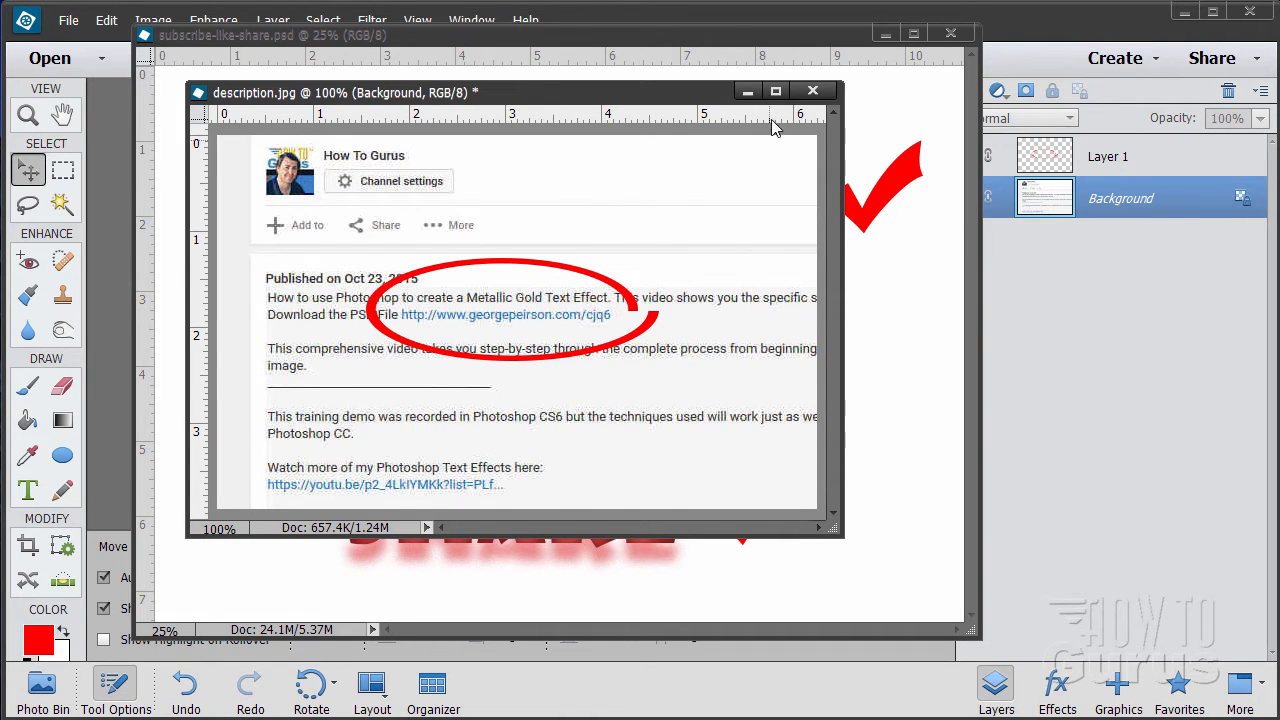
pyautogui.click(748, 92)
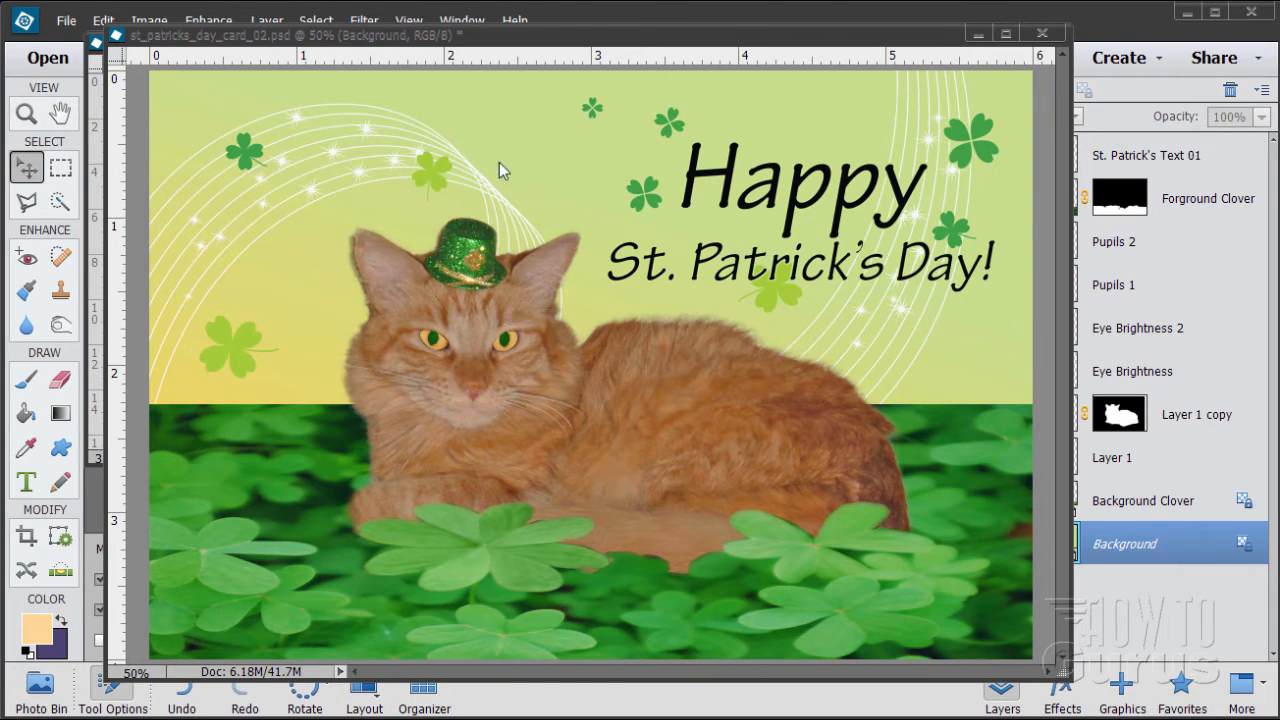
# Step: Compare the finished St. Patrick's Day card with the original cat photo, and close st_patricks_day_card_02.psd without saving
pyautogui.moveTo(433, 38); pyautogui.dragTo(463, 414)
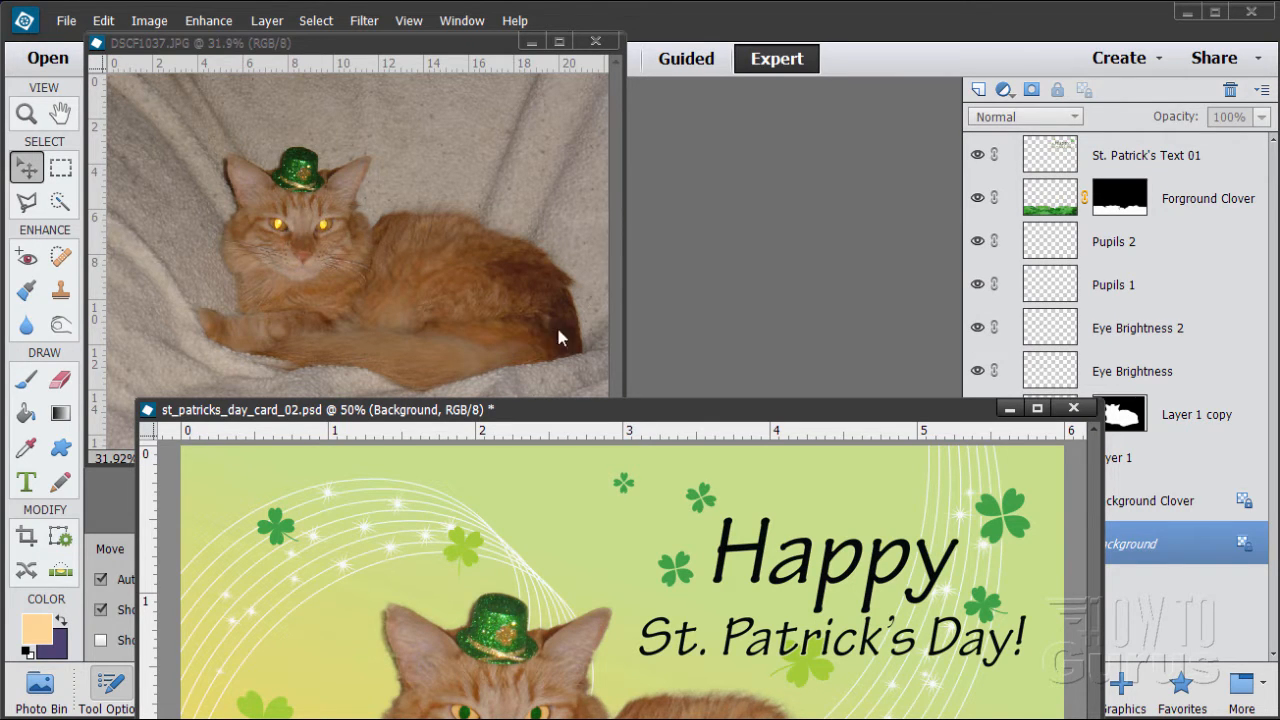
pyautogui.moveTo(548, 403); pyautogui.dragTo(537, 17)
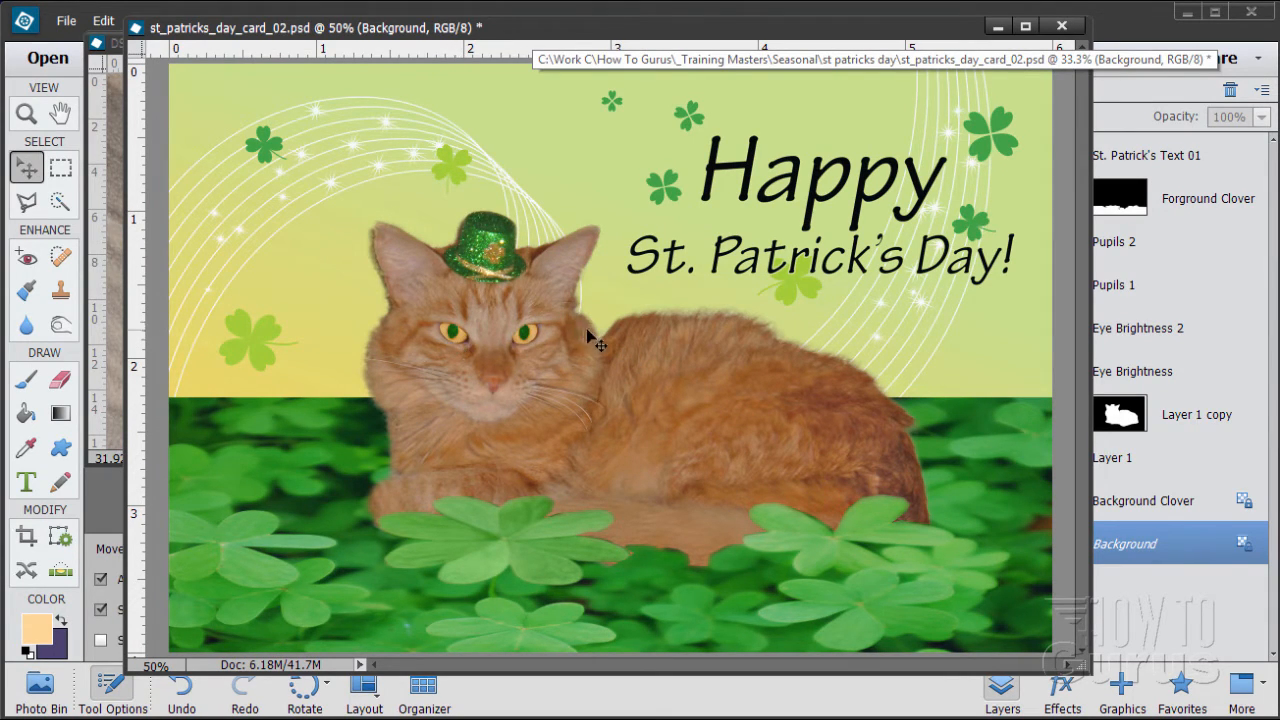
pyautogui.moveTo(547, 40); pyautogui.dragTo(543, 51)
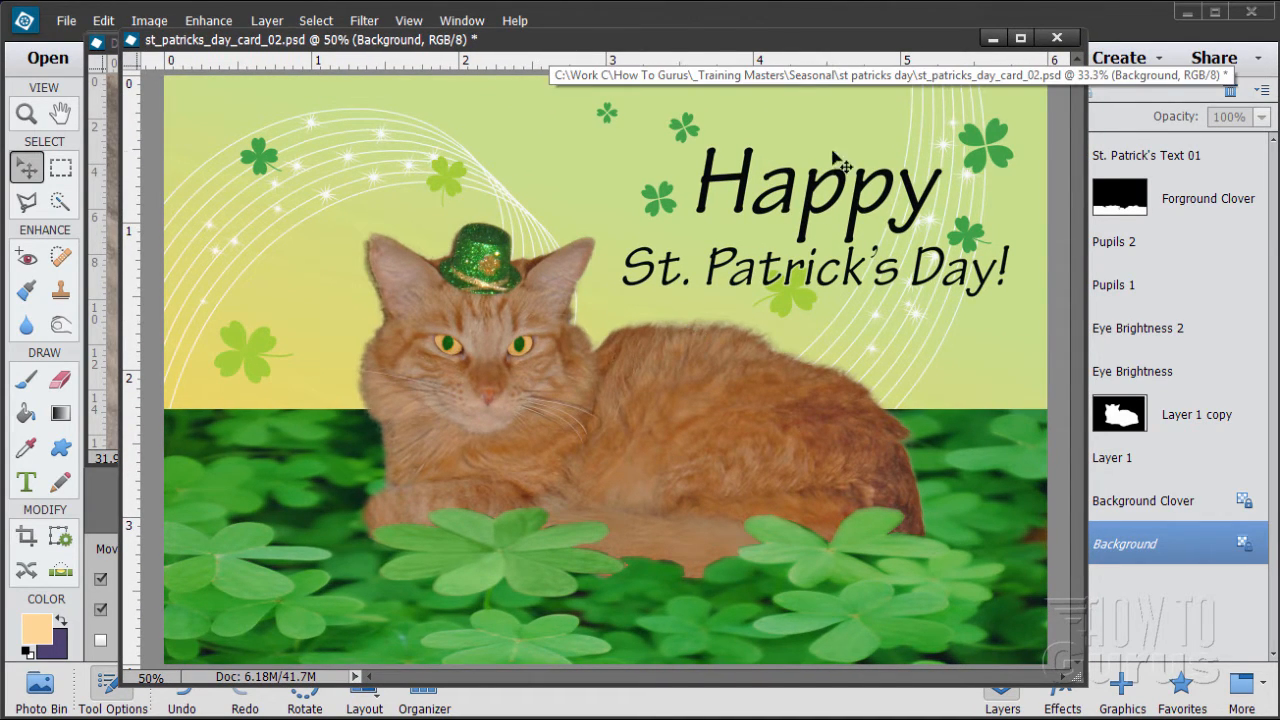
pyautogui.click(1058, 39)
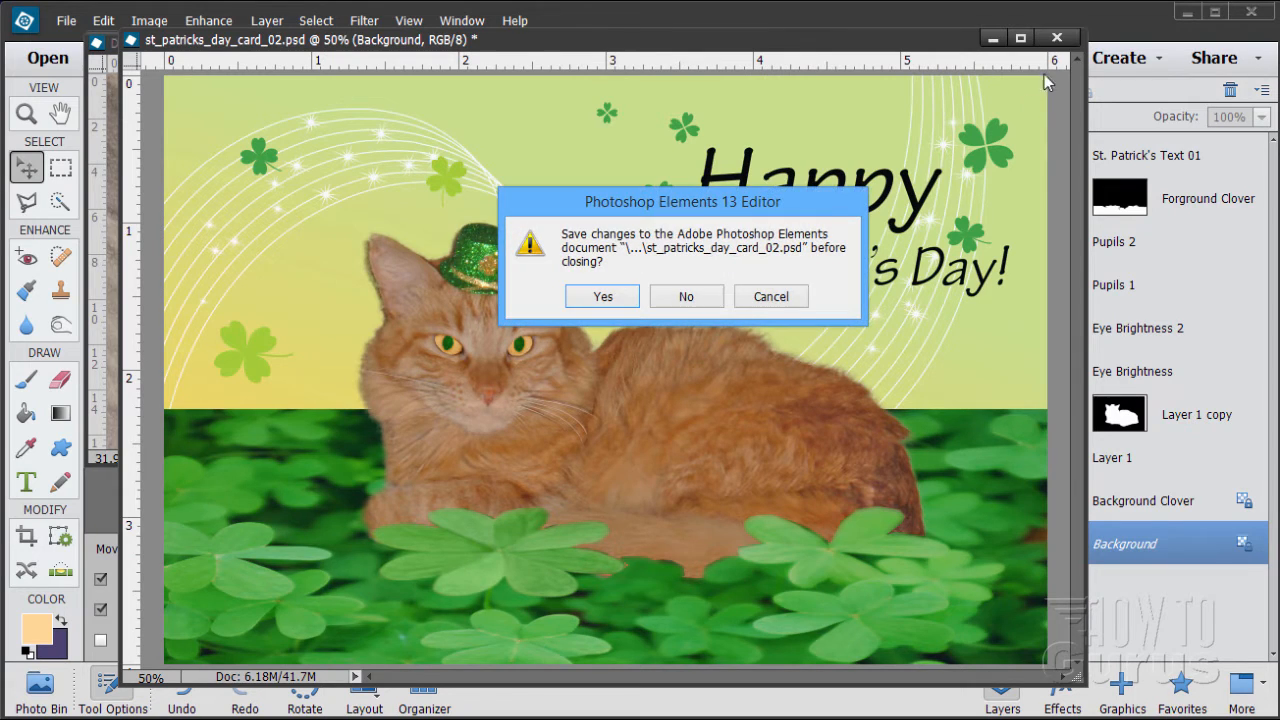
pyautogui.click(699, 297)
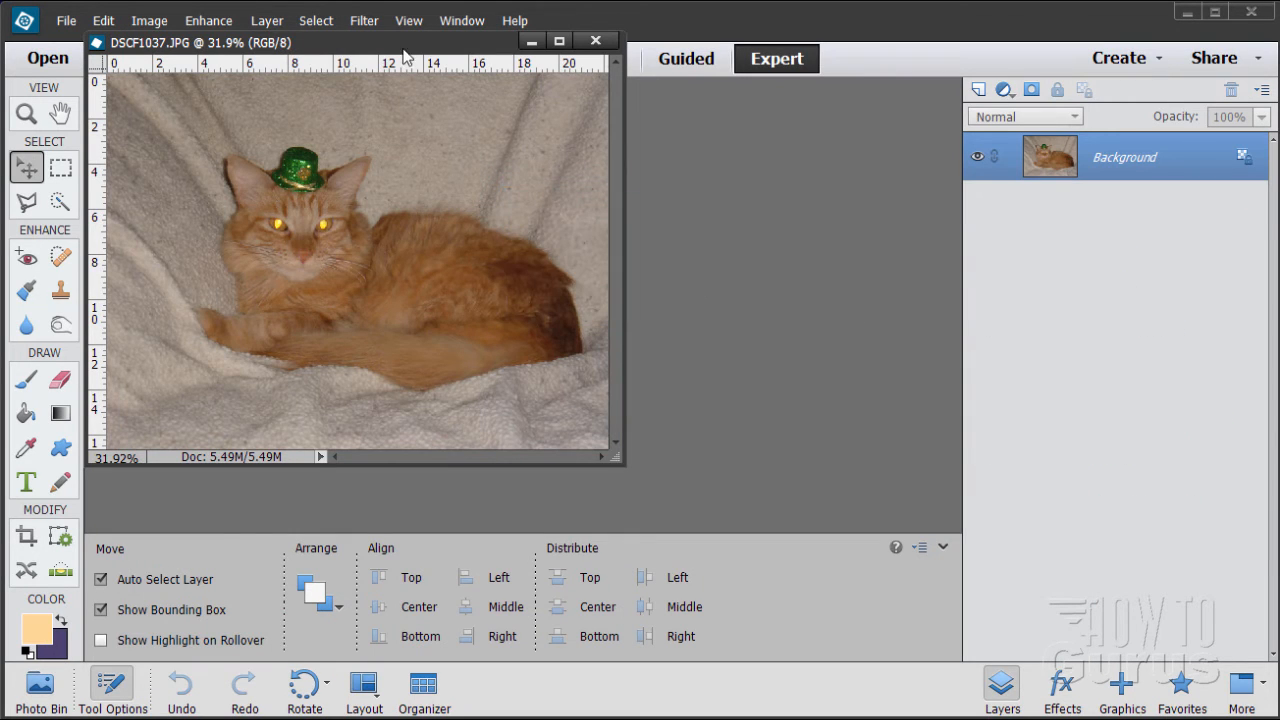
# Step: Create a new blank document with the Default Photoshop Elements Size preset, 6 by 4 inches at 300 pixels/inch
pyautogui.moveTo(418, 55); pyautogui.dragTo(1035, 235)
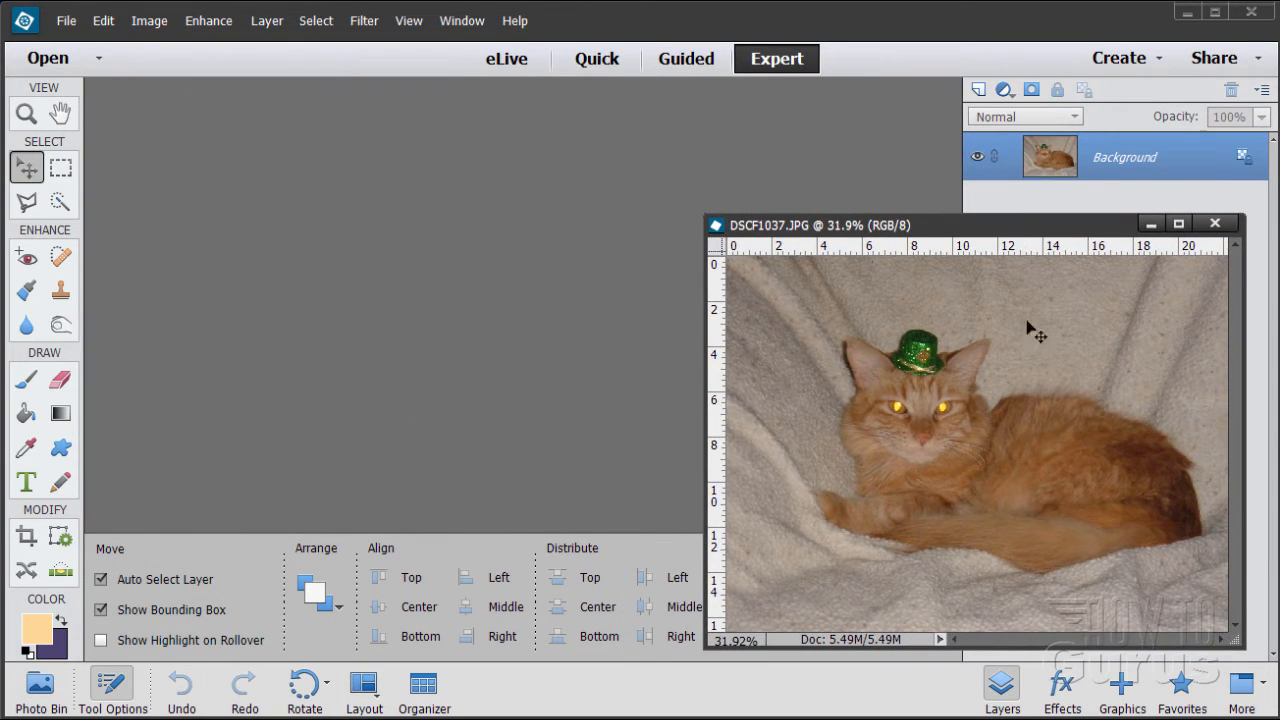
pyautogui.click(66, 20)
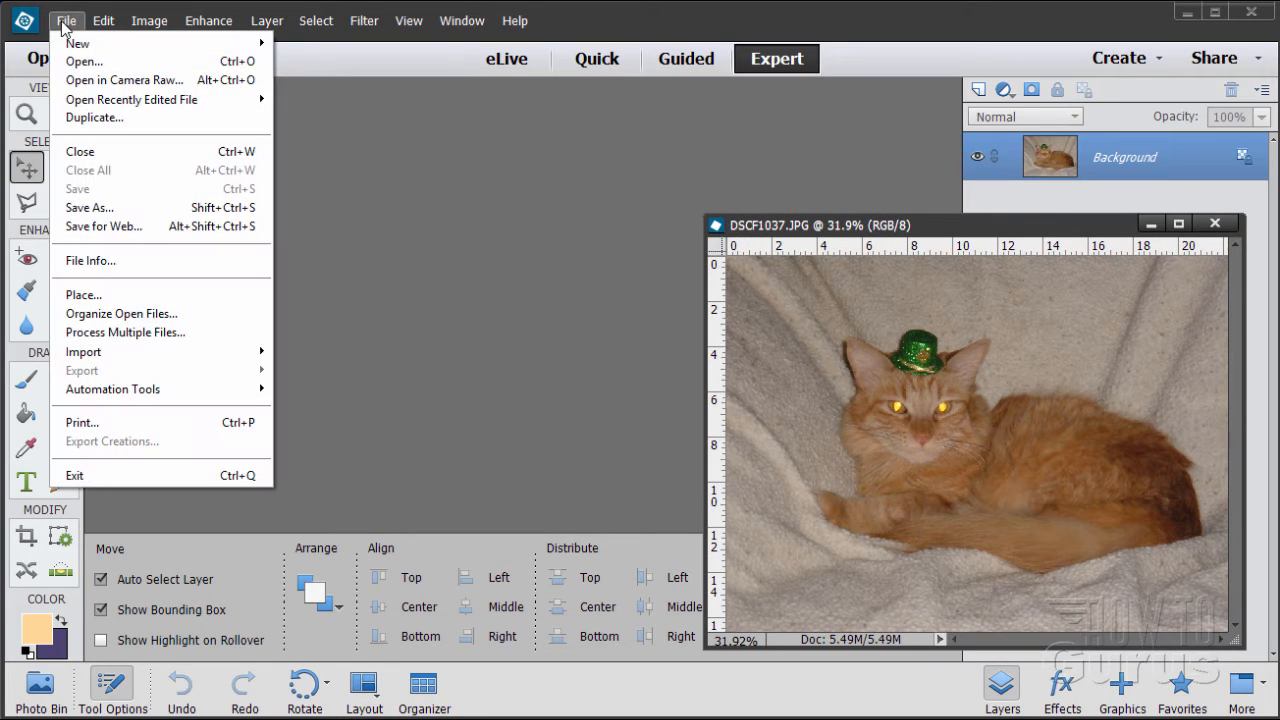
pyautogui.moveTo(75, 47)
pyautogui.click(320, 43)
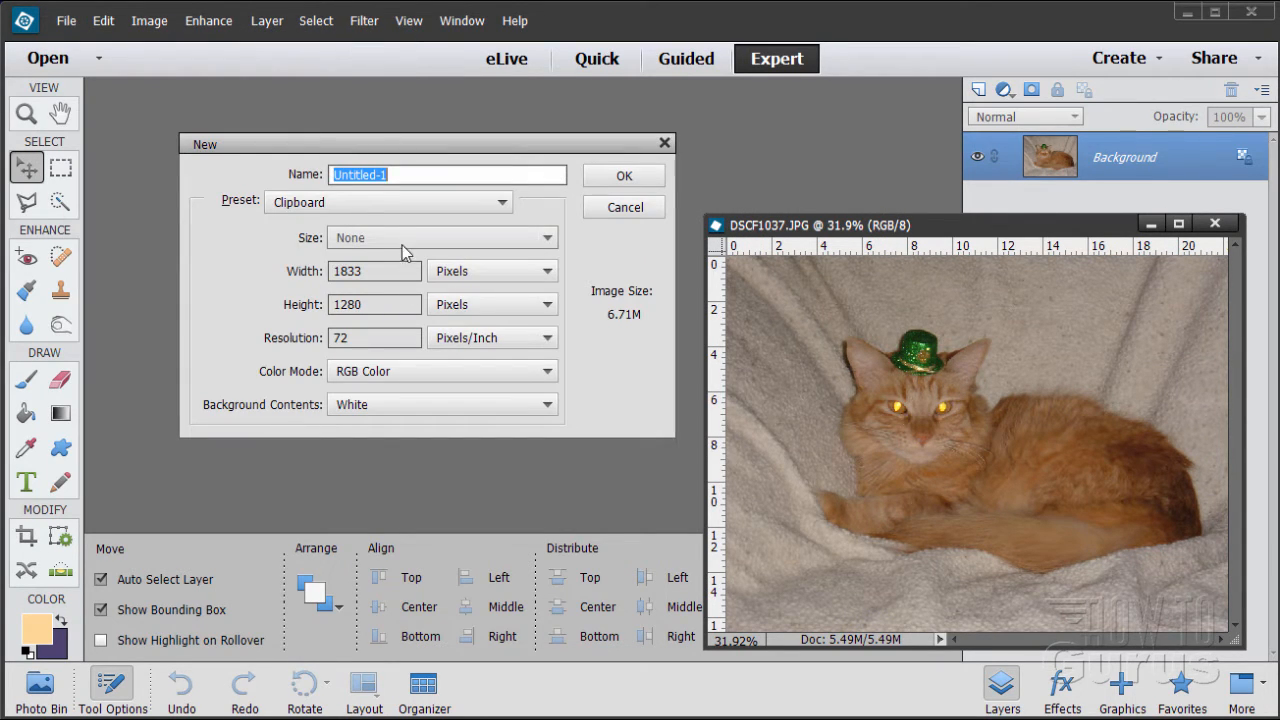
pyautogui.click(389, 203)
pyautogui.click(378, 239)
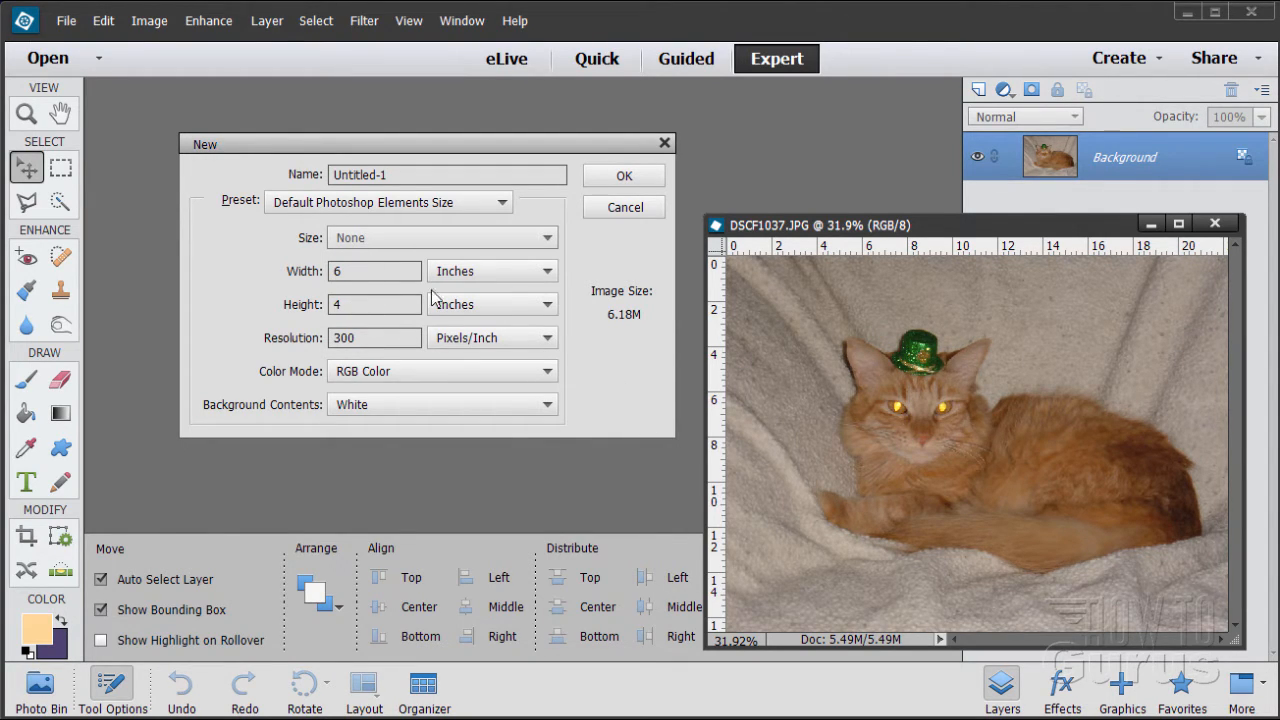
pyautogui.click(597, 183)
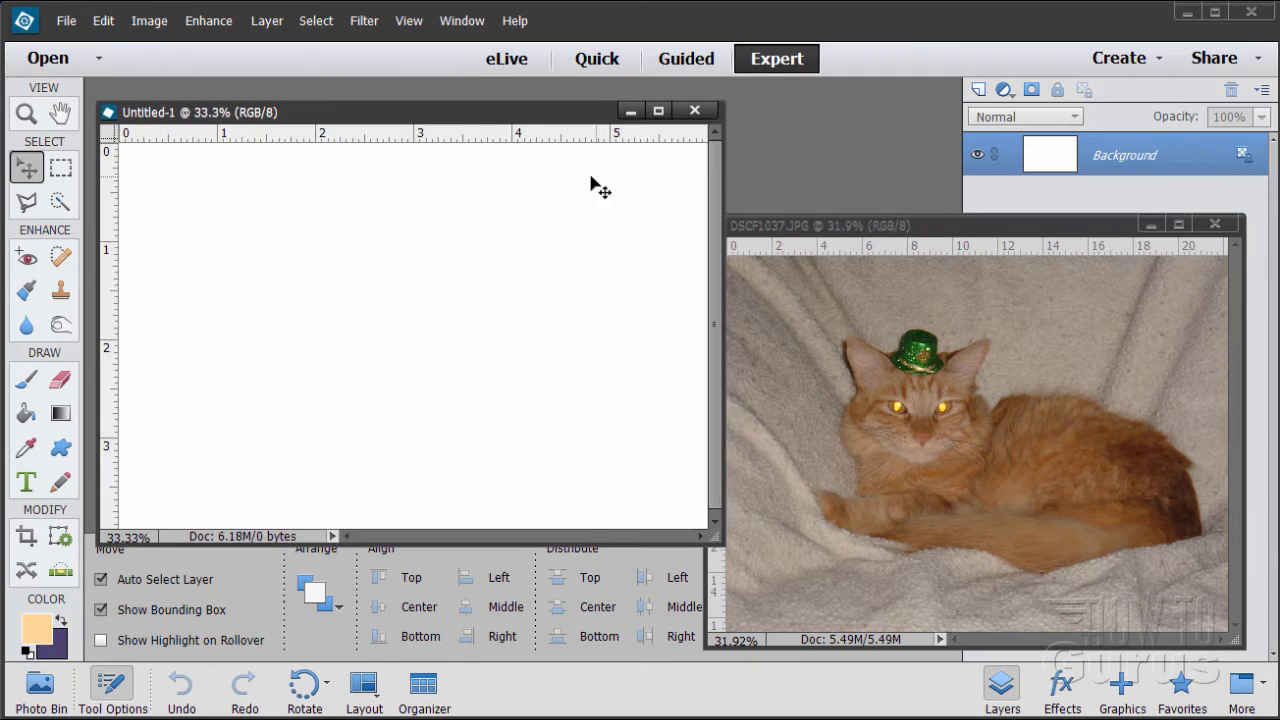
# Step: Copy the cat photo into the blank document, centred horizontally on the canvas, and close the original DSCF1037.JPG
pyautogui.moveTo(474, 120); pyautogui.dragTo(506, 111)
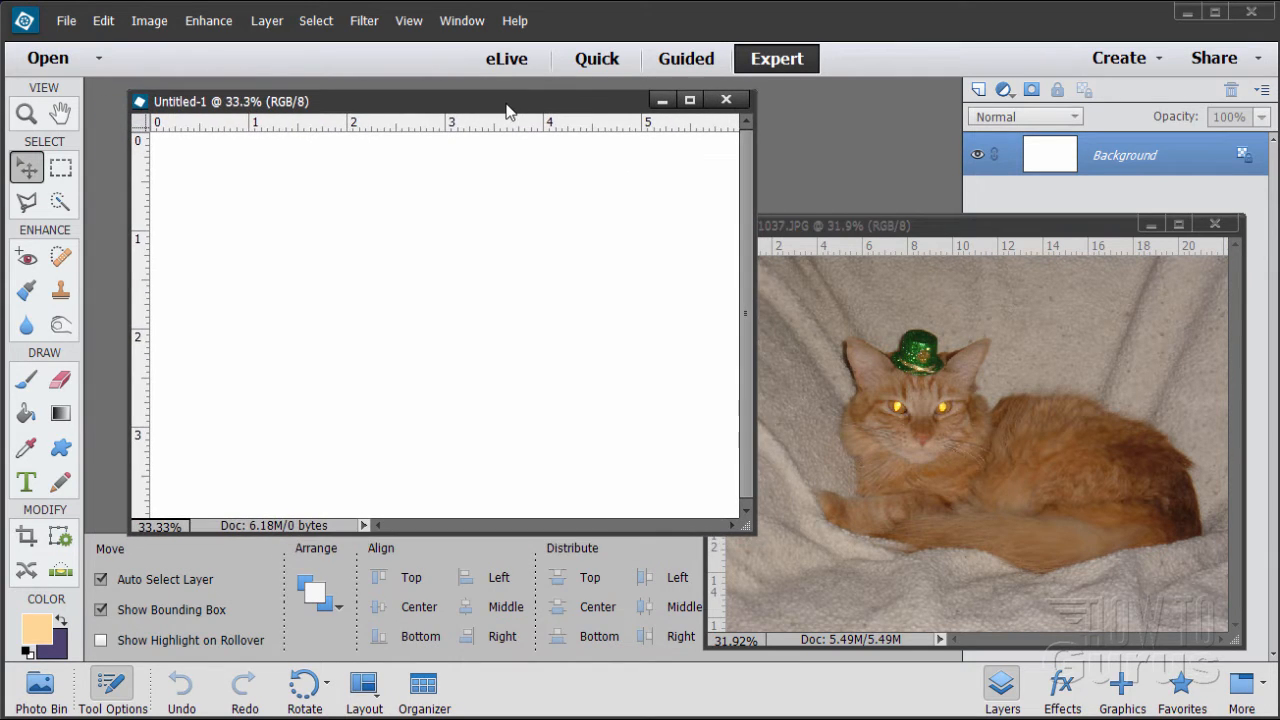
pyautogui.click(1023, 363)
pyautogui.moveTo(983, 238); pyautogui.dragTo(974, 281)
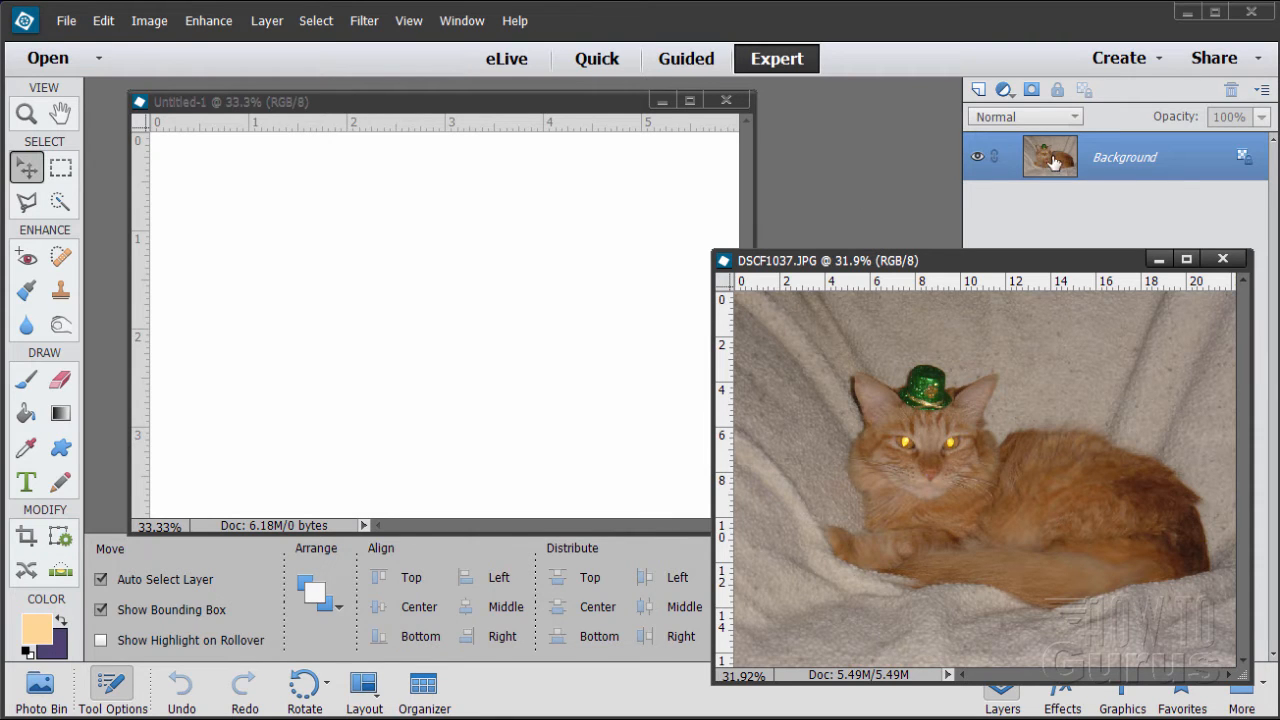
pyautogui.moveTo(1052, 160); pyautogui.dragTo(474, 277)
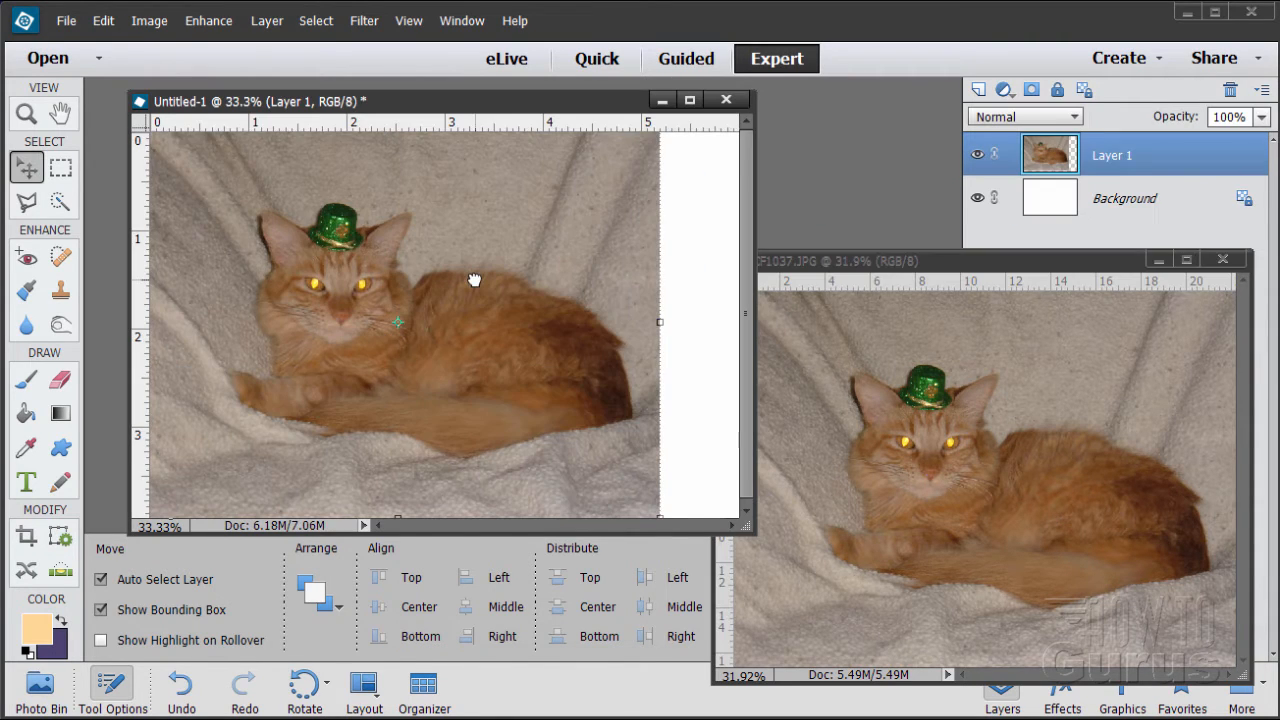
pyautogui.click(1222, 260)
pyautogui.moveTo(507, 345); pyautogui.dragTo(542, 351)
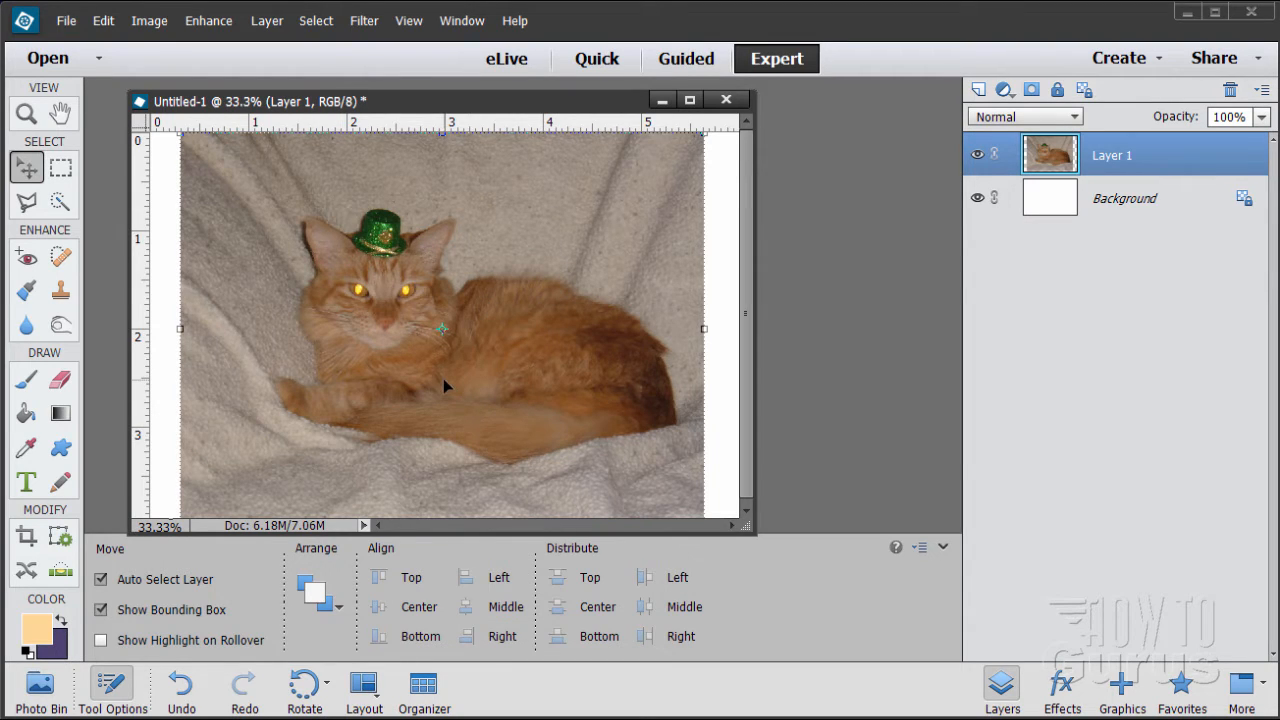
# Step: Draw a loose freehand Lasso selection around the whole cat, including the hat, ears, front paw and tail
pyautogui.moveTo(455, 101); pyautogui.dragTo(447, 36)
pyautogui.moveTo(743, 459); pyautogui.dragTo(1050, 708)
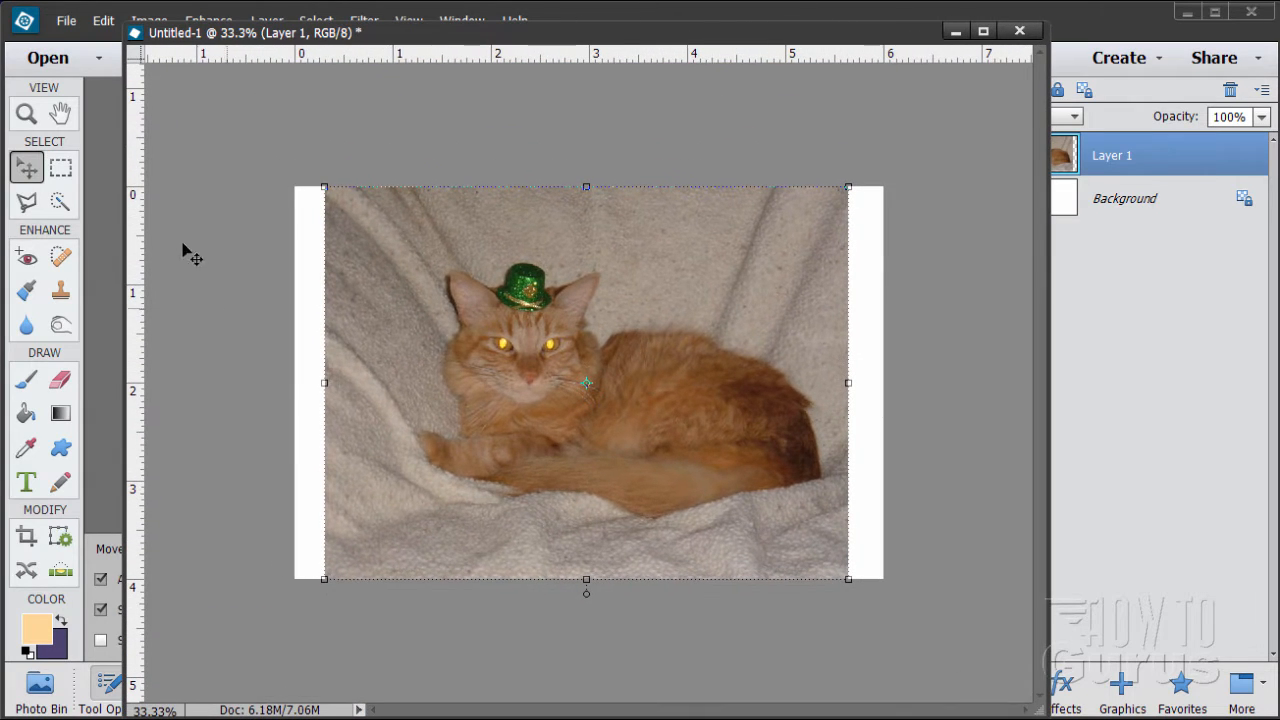
pyautogui.click(27, 116)
pyautogui.click(592, 393)
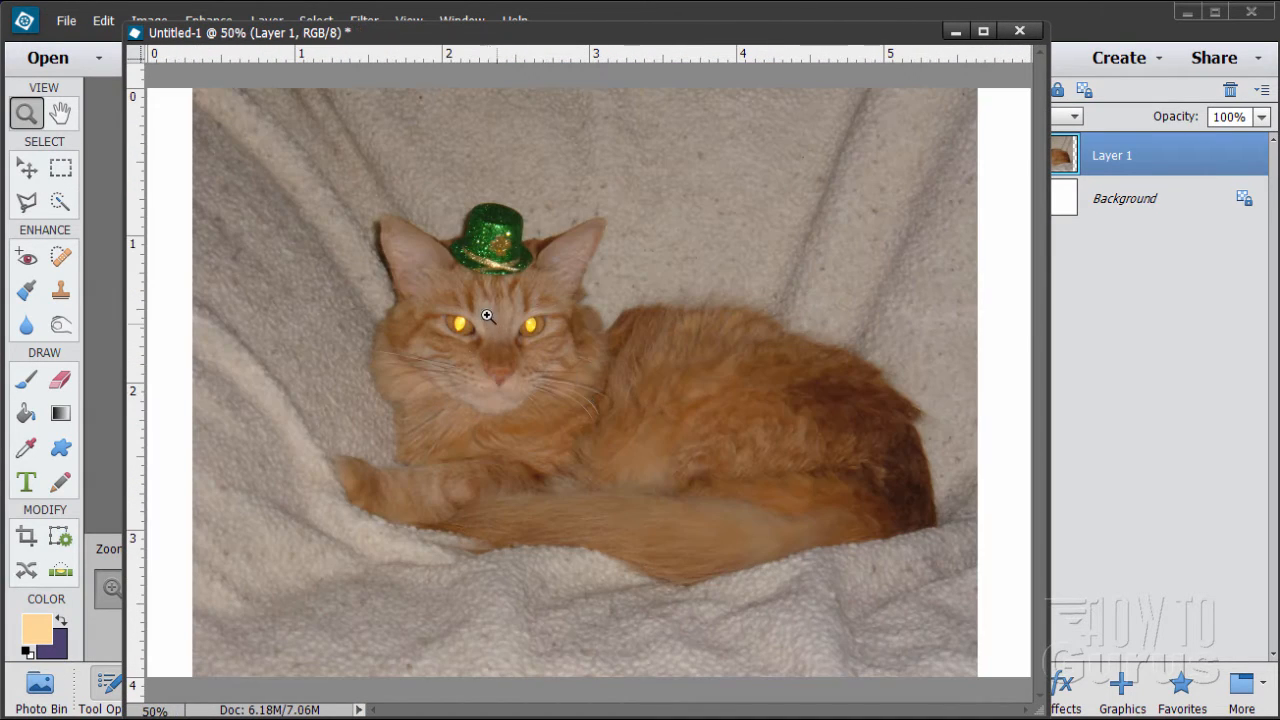
pyautogui.click(27, 201)
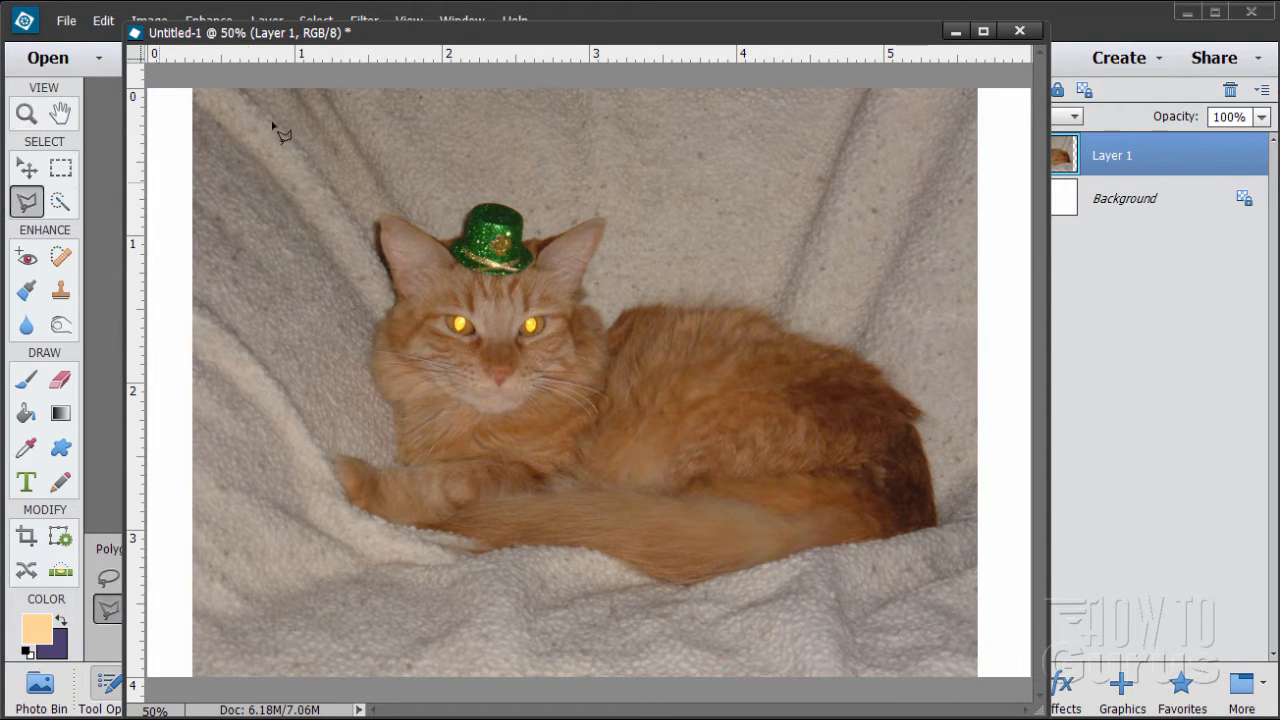
pyautogui.moveTo(314, 36); pyautogui.dragTo(454, 33)
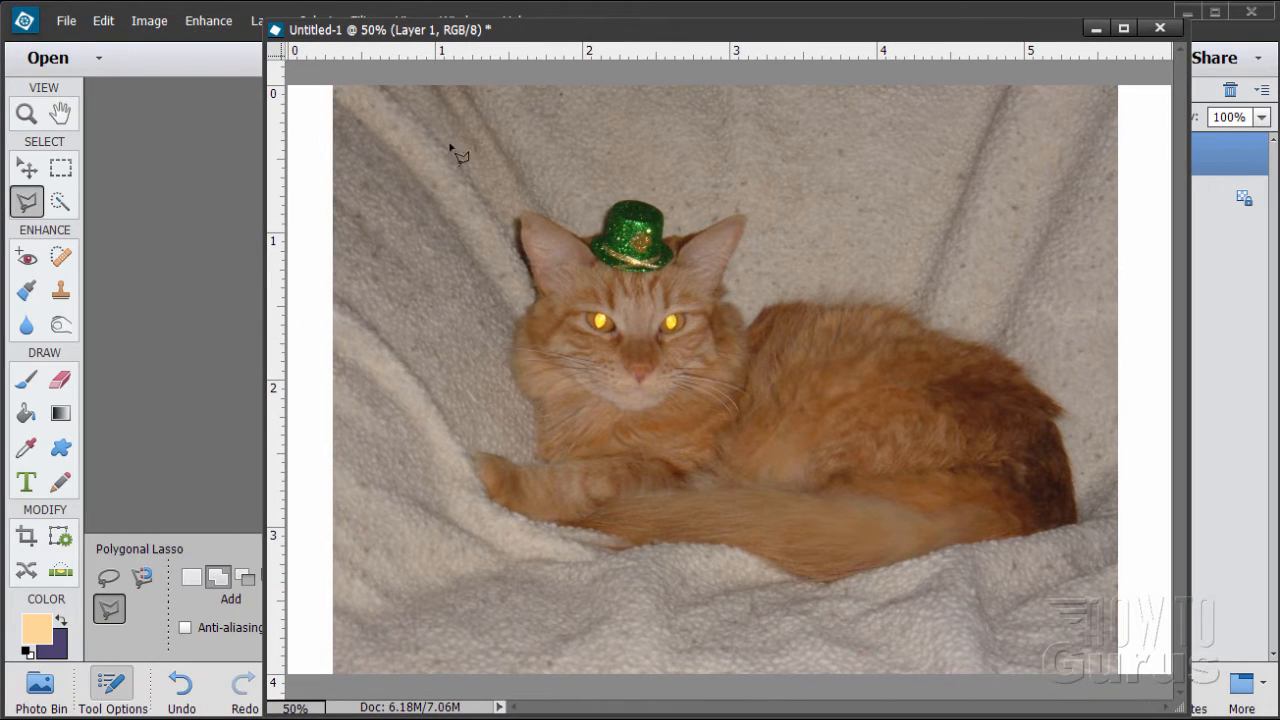
pyautogui.click(108, 579)
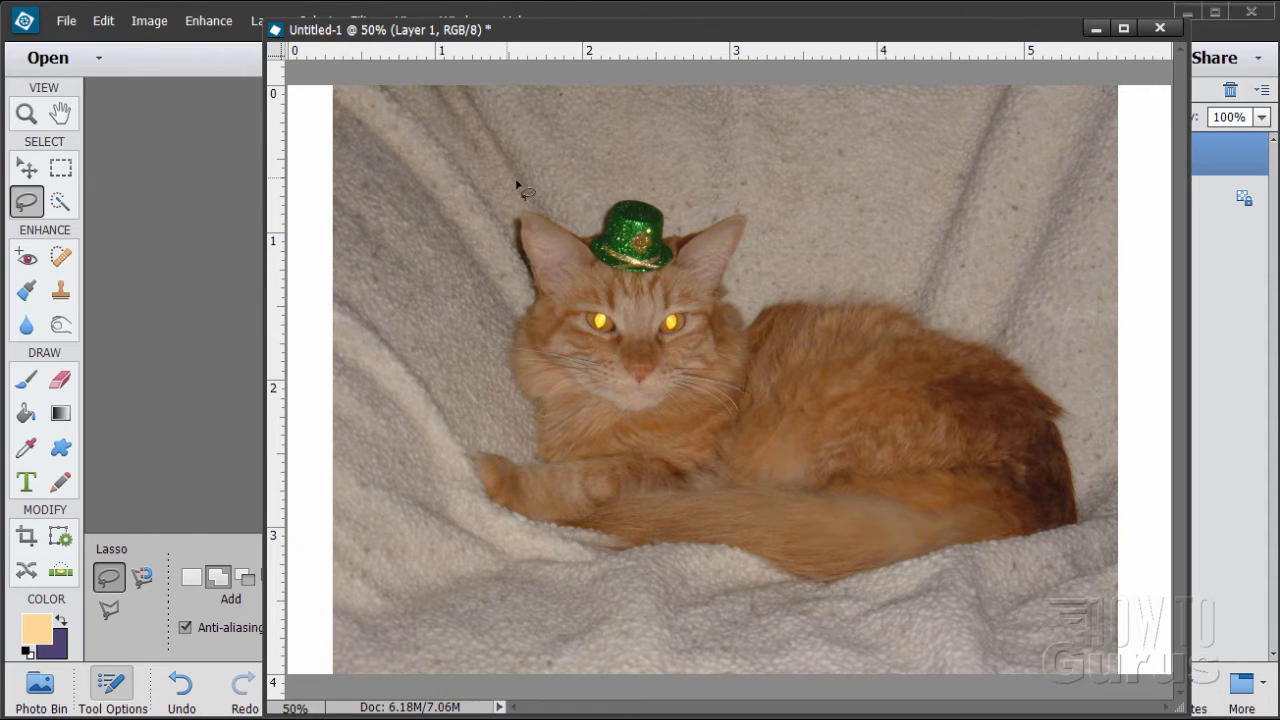
pyautogui.moveTo(547, 208)
pyautogui.mouseDown()
pyautogui.moveTo(505, 229)
pyautogui.moveTo(525, 295)
pyautogui.moveTo(497, 381)
pyautogui.moveTo(526, 421)
pyautogui.moveTo(526, 454)
pyautogui.moveTo(485, 444)
pyautogui.moveTo(461, 473)
pyautogui.moveTo(502, 519)
pyautogui.moveTo(628, 553)
pyautogui.moveTo(708, 550)
pyautogui.moveTo(819, 592)
pyautogui.moveTo(1042, 547)
pyautogui.moveTo(1094, 514)
pyautogui.moveTo(1066, 407)
pyautogui.moveTo(993, 332)
pyautogui.moveTo(867, 279)
pyautogui.moveTo(761, 293)
pyautogui.moveTo(756, 310)
pyautogui.moveTo(734, 278)
pyautogui.moveTo(757, 218)
pyautogui.moveTo(748, 206)
pyautogui.moveTo(670, 236)
pyautogui.moveTo(660, 204)
pyautogui.moveTo(628, 195)
pyautogui.moveTo(596, 206)
pyautogui.moveTo(598, 228)
pyautogui.moveTo(585, 232)
pyautogui.moveTo(530, 226)
pyautogui.mouseUp()
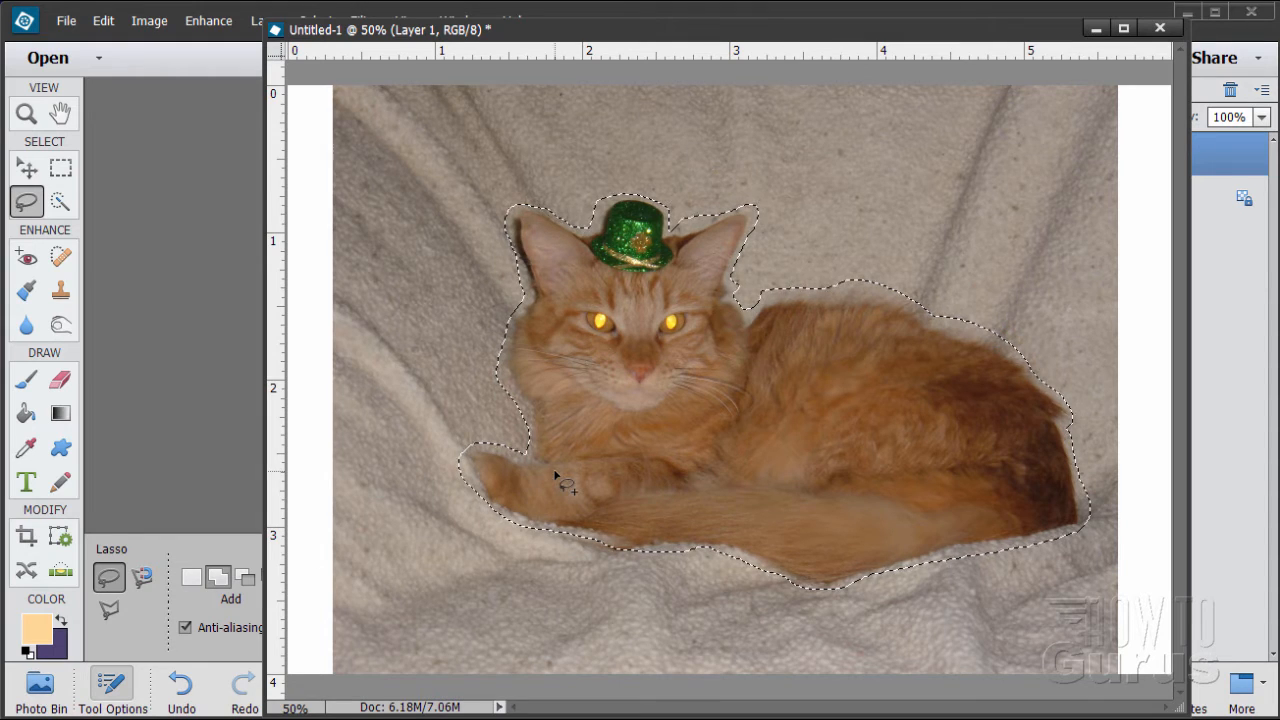
# Step: Open Refine Edge for the cat selection and set the refine brush size to 68
pyautogui.moveTo(505, 33); pyautogui.dragTo(425, 62)
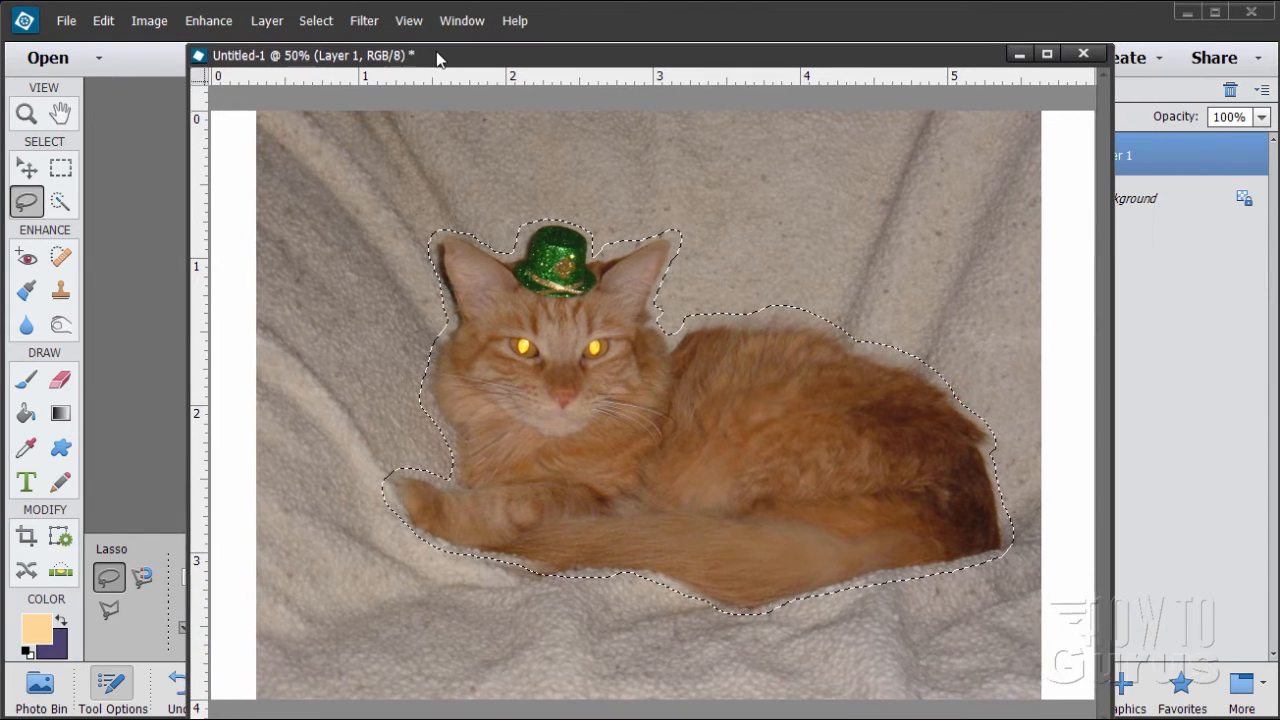
pyautogui.click(316, 22)
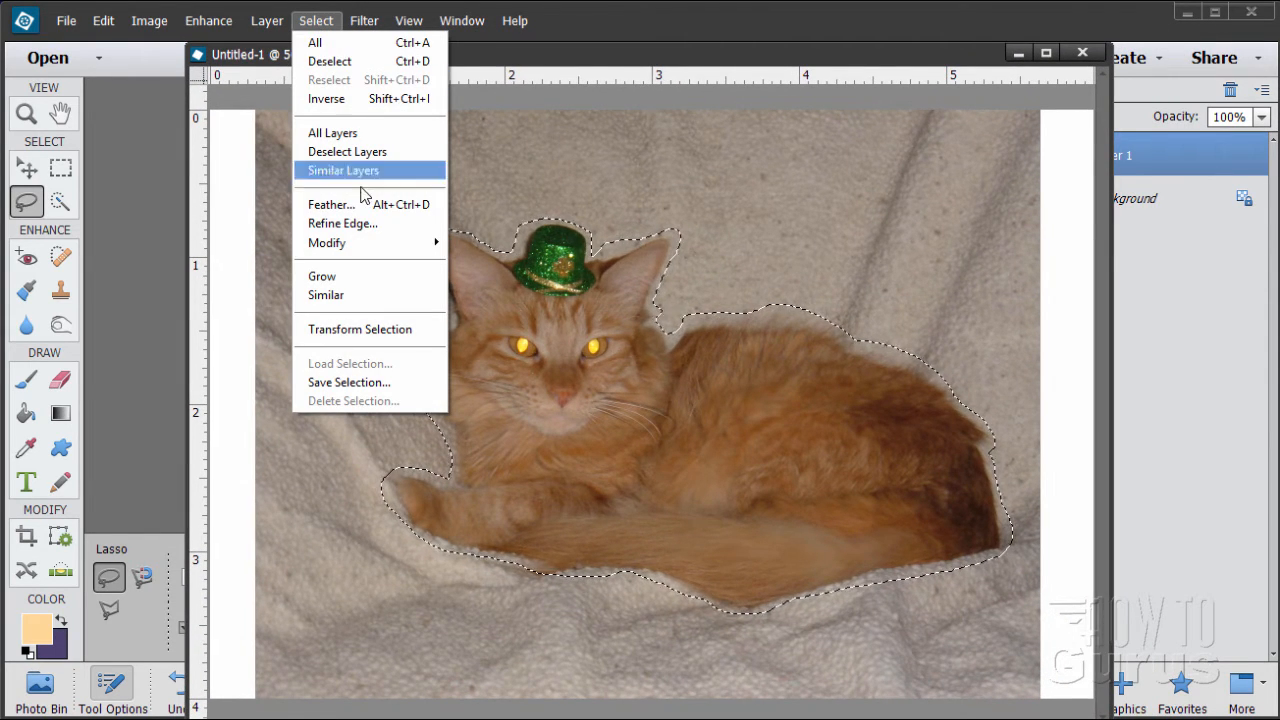
pyautogui.click(330, 224)
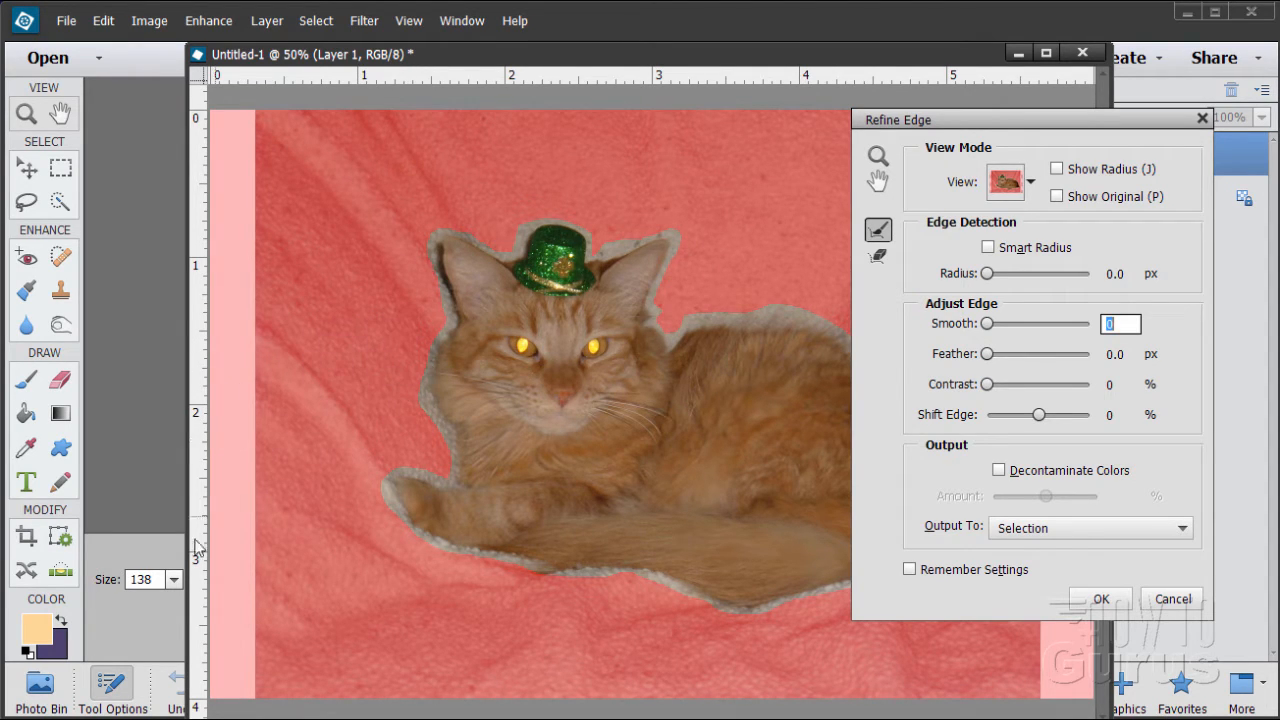
pyautogui.click(173, 580)
pyautogui.moveTo(171, 603); pyautogui.dragTo(151, 603)
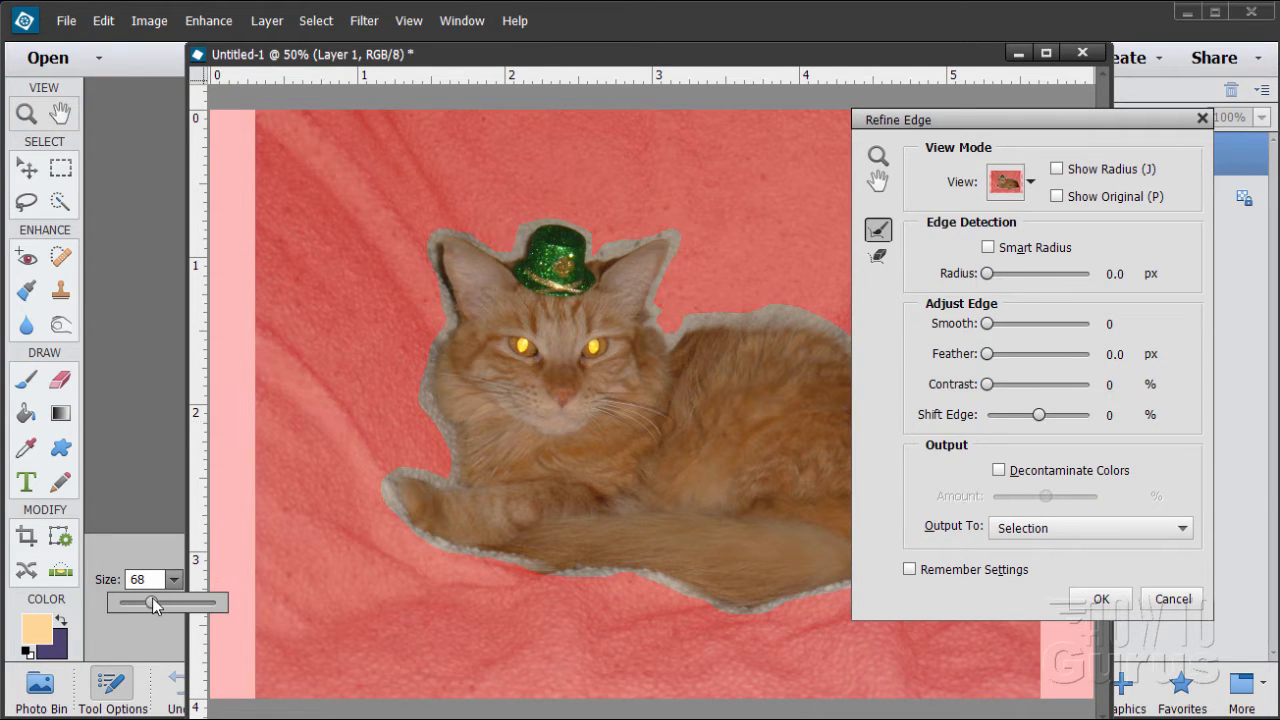
pyautogui.moveTo(152, 604); pyautogui.dragTo(155, 604)
pyautogui.moveTo(155, 603); pyautogui.dragTo(144, 604)
# Step: Paint the refine radius brush along the fur edge from the cat's left ear down past the cheek and around the front paw
pyautogui.moveTo(438, 236)
pyautogui.mouseDown()
pyautogui.moveTo(448, 318)
pyautogui.moveTo(429, 346)
pyautogui.moveTo(429, 403)
pyautogui.mouseUp()
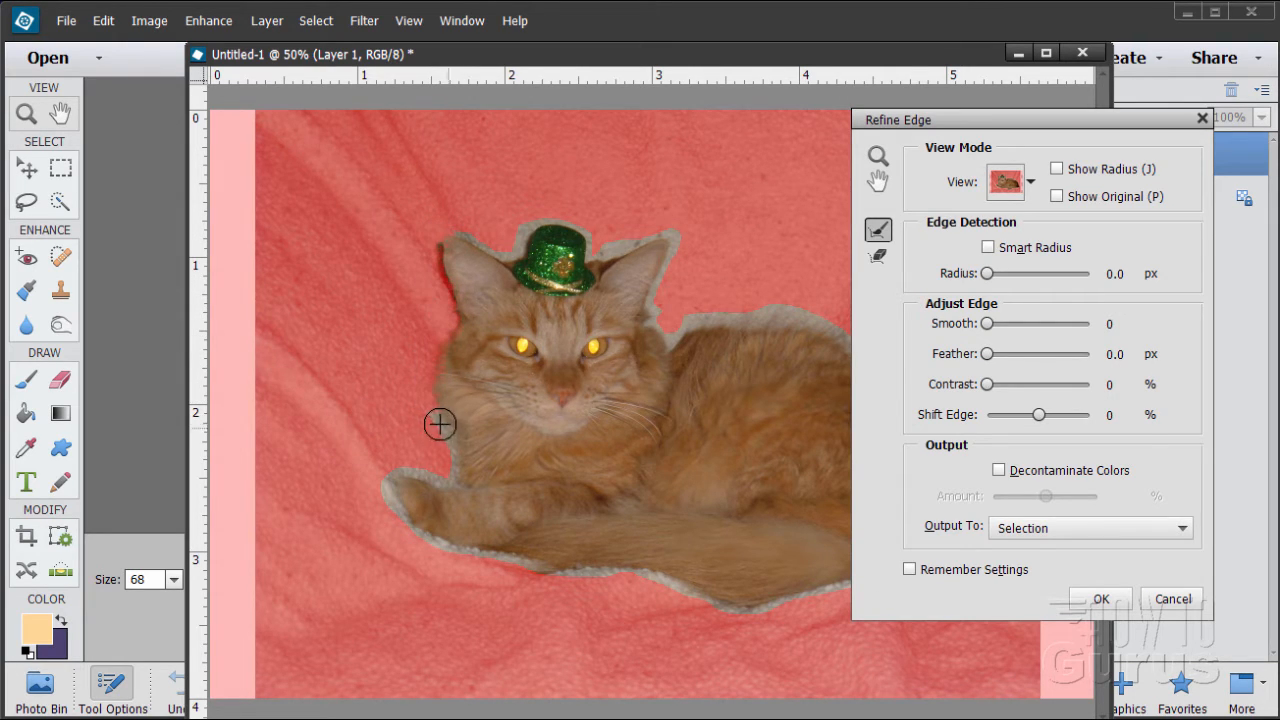
pyautogui.moveTo(440, 423)
pyautogui.mouseDown()
pyautogui.moveTo(455, 478)
pyautogui.moveTo(403, 467)
pyautogui.moveTo(384, 401)
pyautogui.moveTo(404, 462)
pyautogui.moveTo(386, 501)
pyautogui.moveTo(474, 618)
pyautogui.moveTo(431, 542)
pyautogui.moveTo(517, 561)
pyautogui.moveTo(537, 602)
pyautogui.mouseUp()
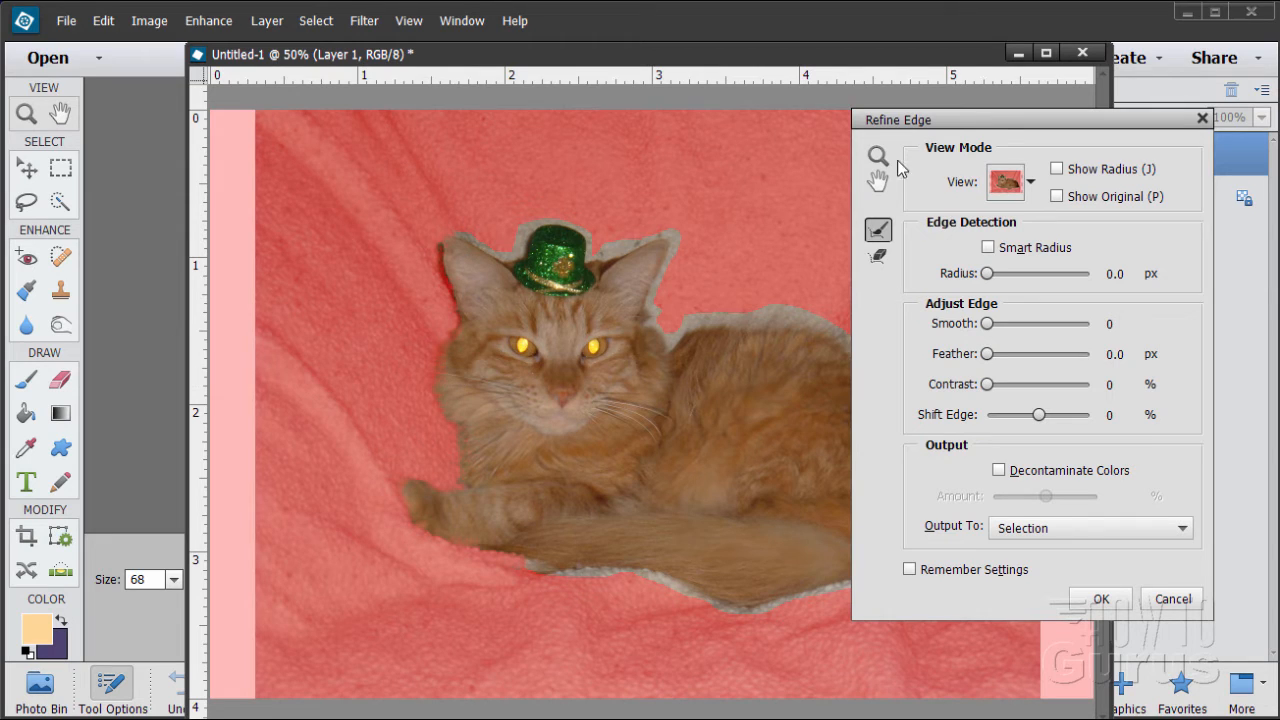
# Step: Examine the refined fur edge and whiskers beside the cat's face at 200% zoom, and return to the 50% view
pyautogui.click(878, 156)
pyautogui.click(445, 386)
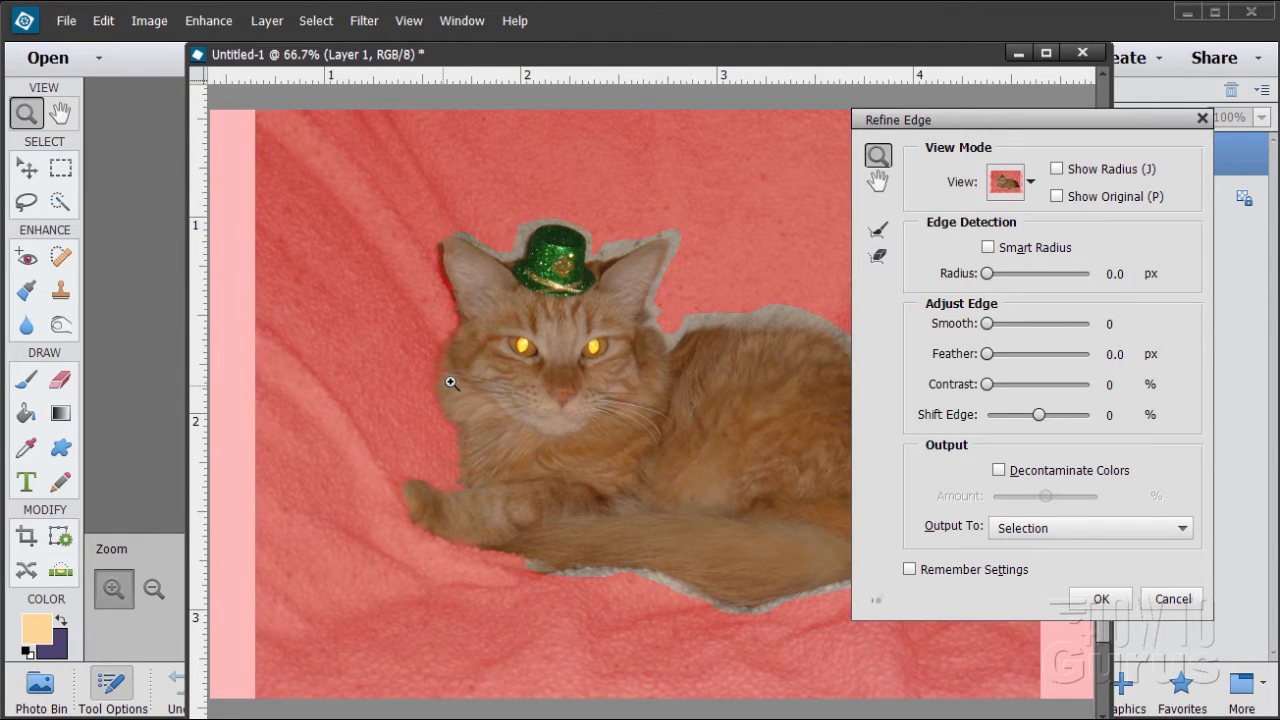
pyautogui.click(452, 372)
pyautogui.click(450, 369)
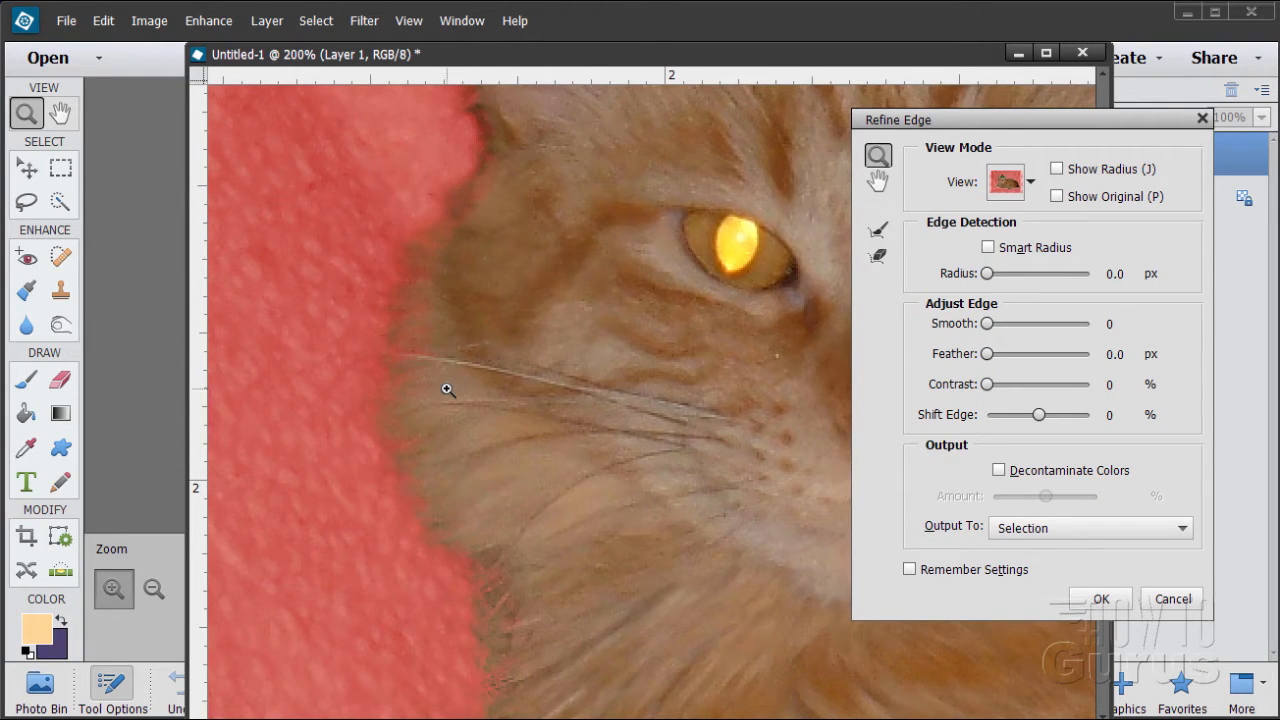
pyautogui.press('alt')
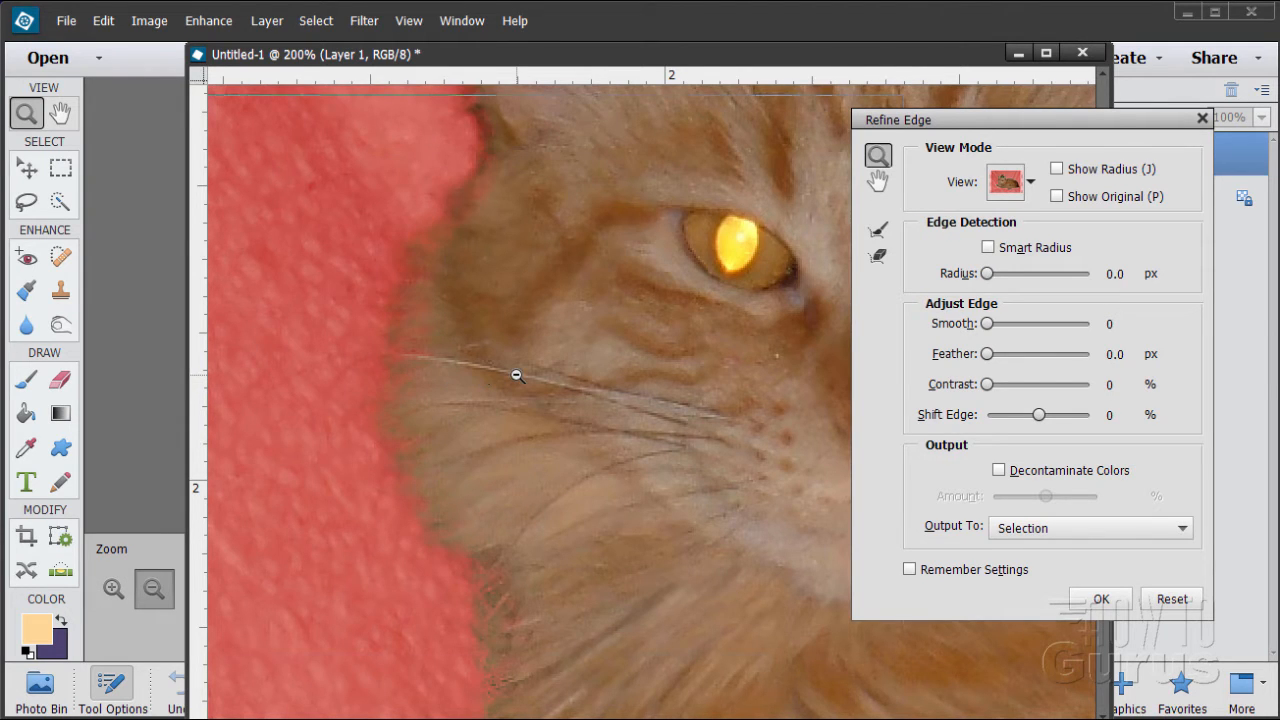
pyautogui.keyDown('alt'); pyautogui.click(517, 375); pyautogui.keyUp('alt')
pyautogui.keyDown('alt'); pyautogui.click(517, 372); pyautogui.keyUp('alt')
pyautogui.keyDown('alt'); pyautogui.click(646, 381); pyautogui.keyUp('alt')
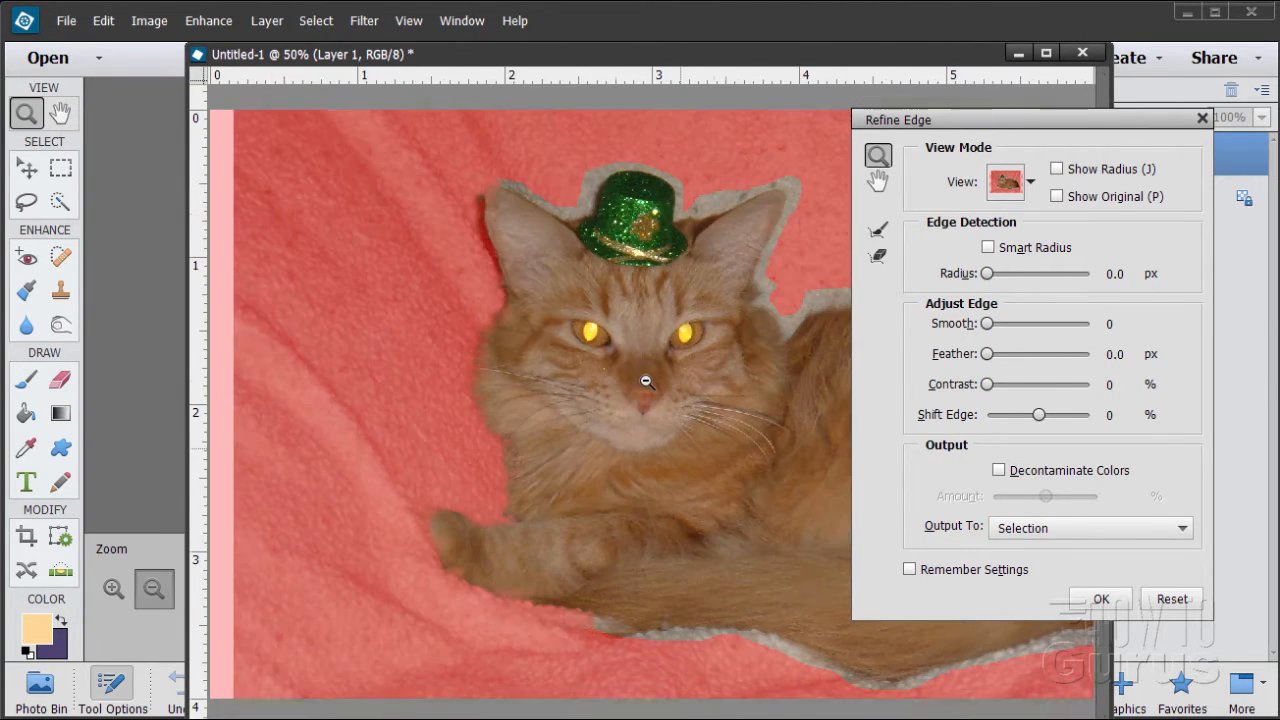
pyautogui.keyDown('alt'); pyautogui.click(646, 381); pyautogui.keyUp('alt')
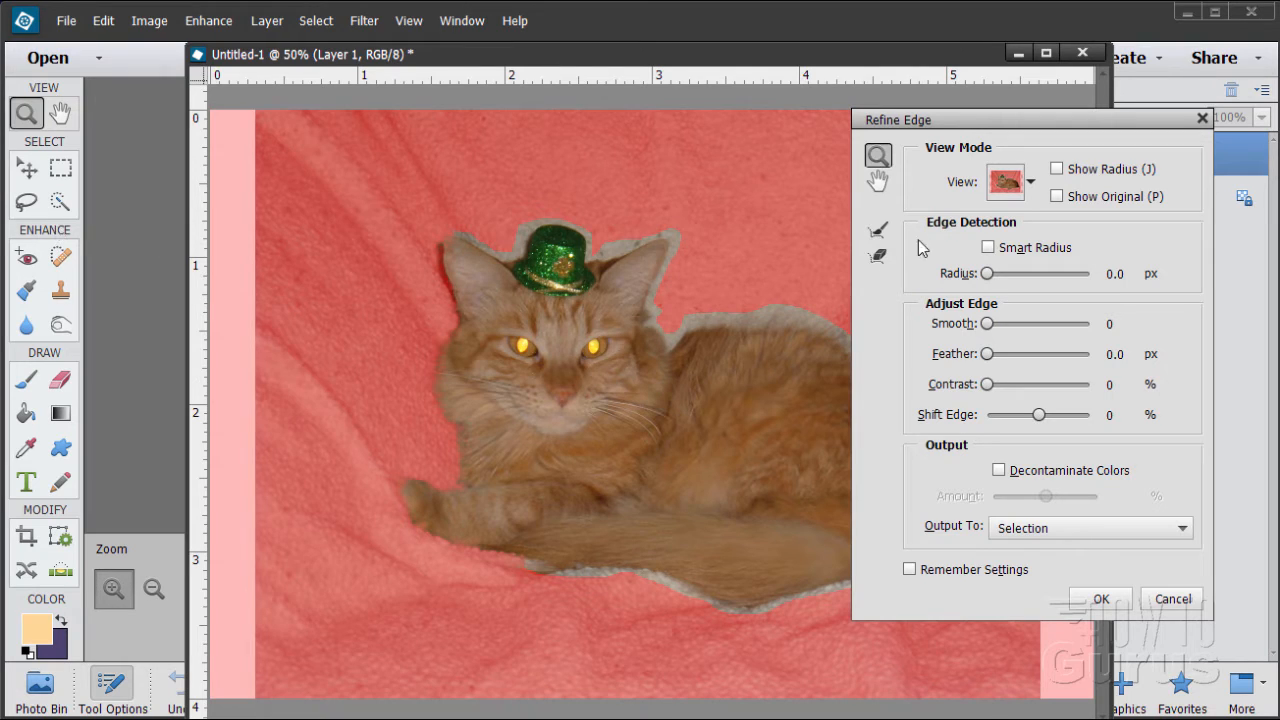
# Step: Paint the refine radius brush along the lower edge of the cat's tail, from below the front paw toward the rump
pyautogui.click(877, 231)
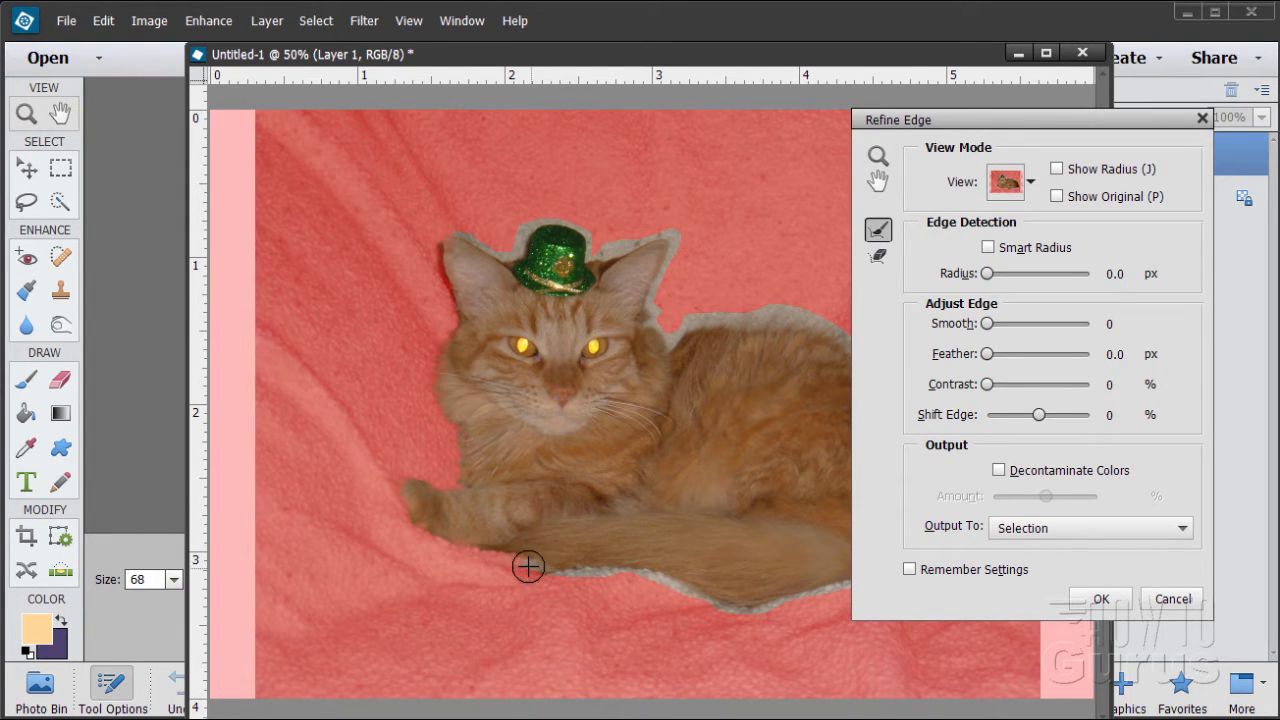
pyautogui.moveTo(528, 567)
pyautogui.mouseDown()
pyautogui.moveTo(672, 574)
pyautogui.moveTo(674, 560)
pyautogui.mouseUp()
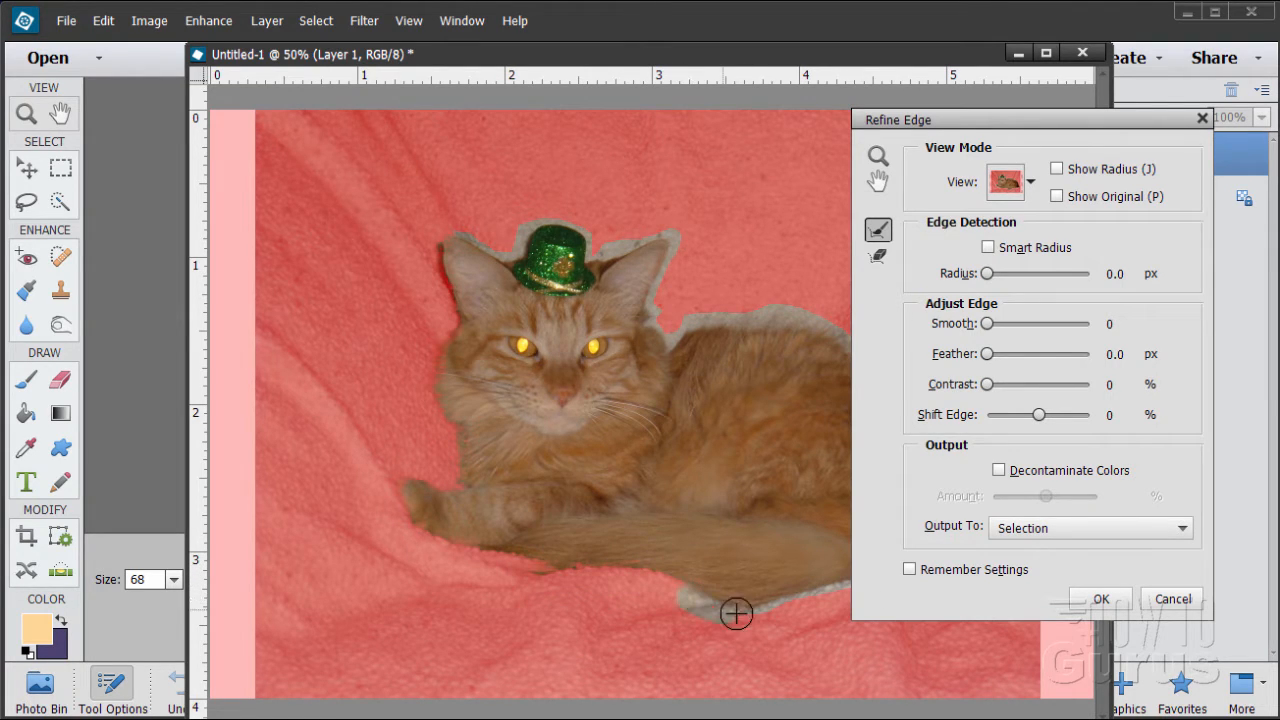
pyautogui.moveTo(736, 614)
pyautogui.mouseDown()
pyautogui.moveTo(799, 598)
pyautogui.moveTo(840, 549)
pyautogui.mouseUp()
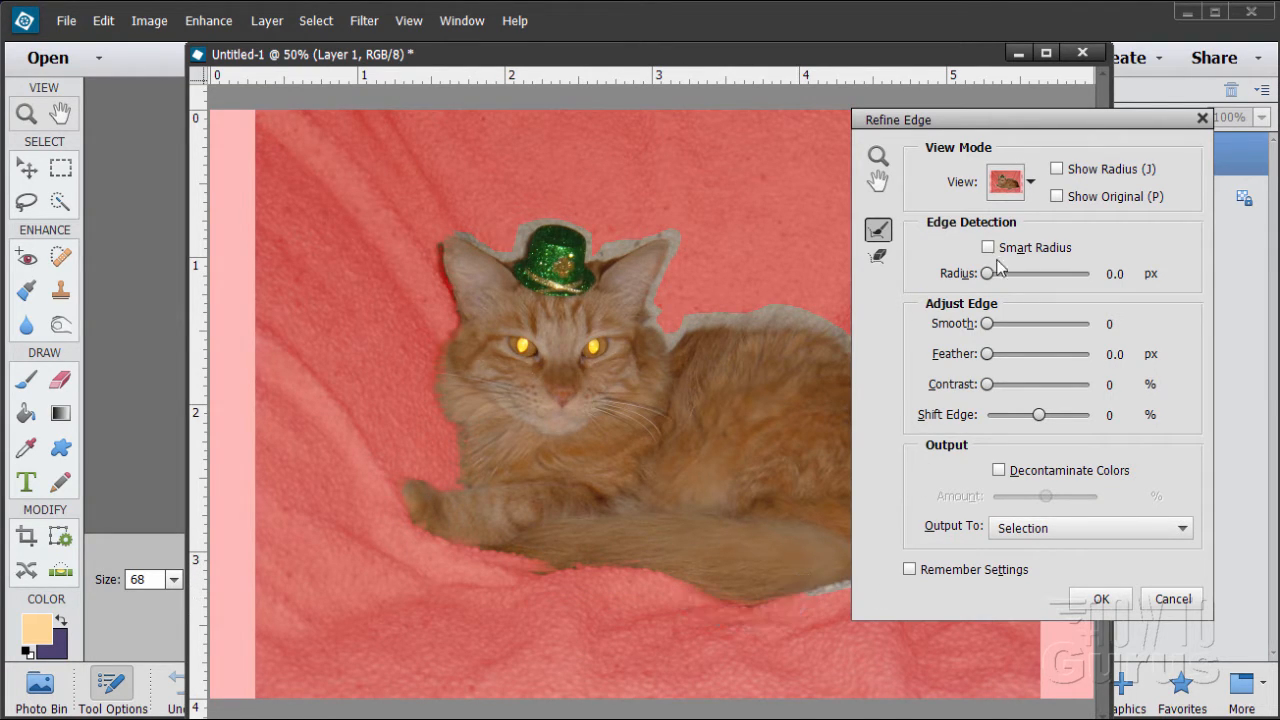
# Step: Paint the refine radius brush around the remaining tail edge, rump, back, right ear, hat and top of the left ear
pyautogui.moveTo(981, 133); pyautogui.dragTo(1169, 151)
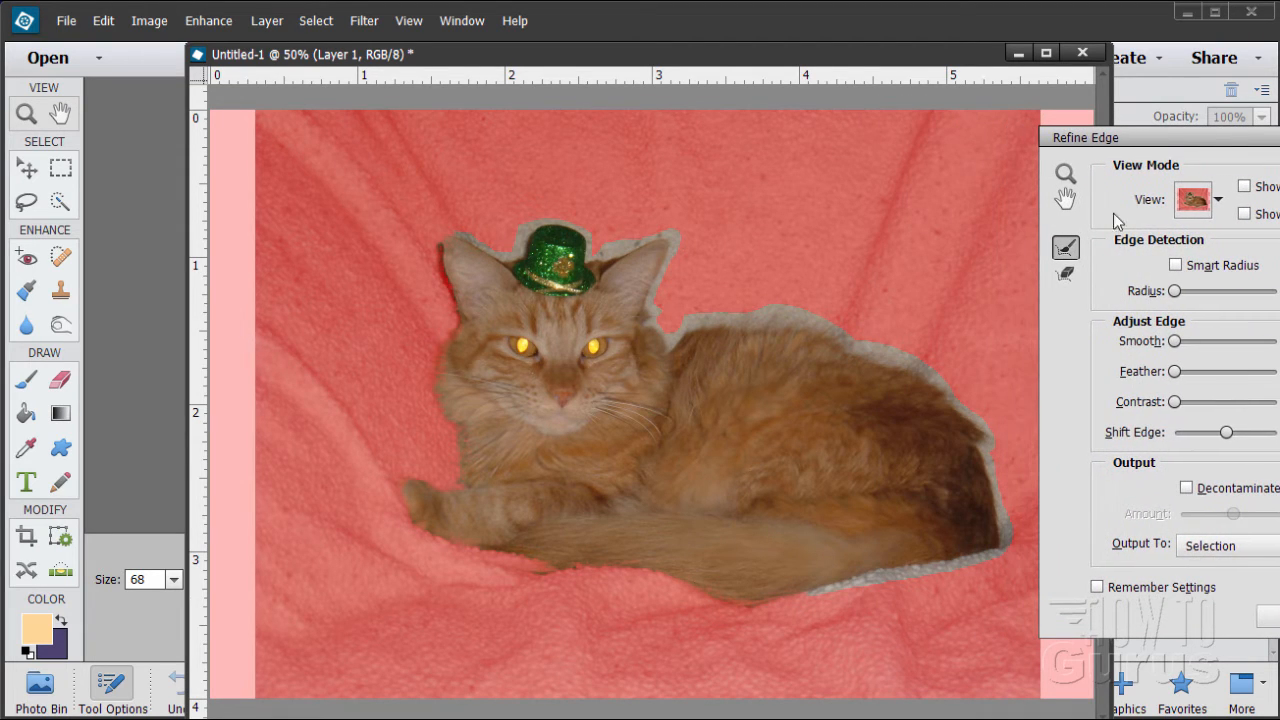
pyautogui.moveTo(819, 597)
pyautogui.mouseDown()
pyautogui.moveTo(1012, 555)
pyautogui.moveTo(967, 564)
pyautogui.moveTo(1011, 539)
pyautogui.moveTo(991, 413)
pyautogui.moveTo(976, 391)
pyautogui.moveTo(986, 421)
pyautogui.moveTo(946, 379)
pyautogui.moveTo(884, 353)
pyautogui.moveTo(915, 276)
pyautogui.mouseUp()
pyautogui.moveTo(893, 318)
pyautogui.mouseDown()
pyautogui.moveTo(876, 354)
pyautogui.moveTo(774, 318)
pyautogui.moveTo(827, 261)
pyautogui.moveTo(767, 312)
pyautogui.moveTo(667, 334)
pyautogui.mouseUp()
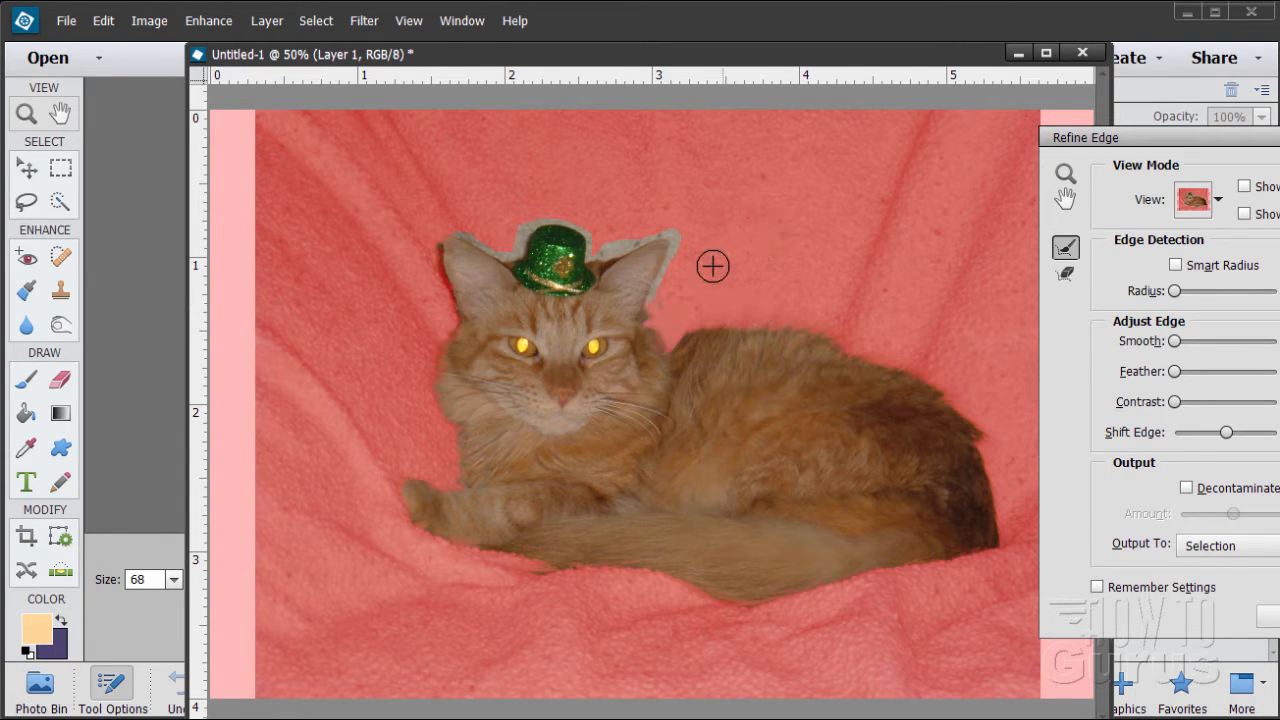
pyautogui.moveTo(711, 266)
pyautogui.mouseDown()
pyautogui.moveTo(685, 240)
pyautogui.moveTo(663, 290)
pyautogui.mouseUp()
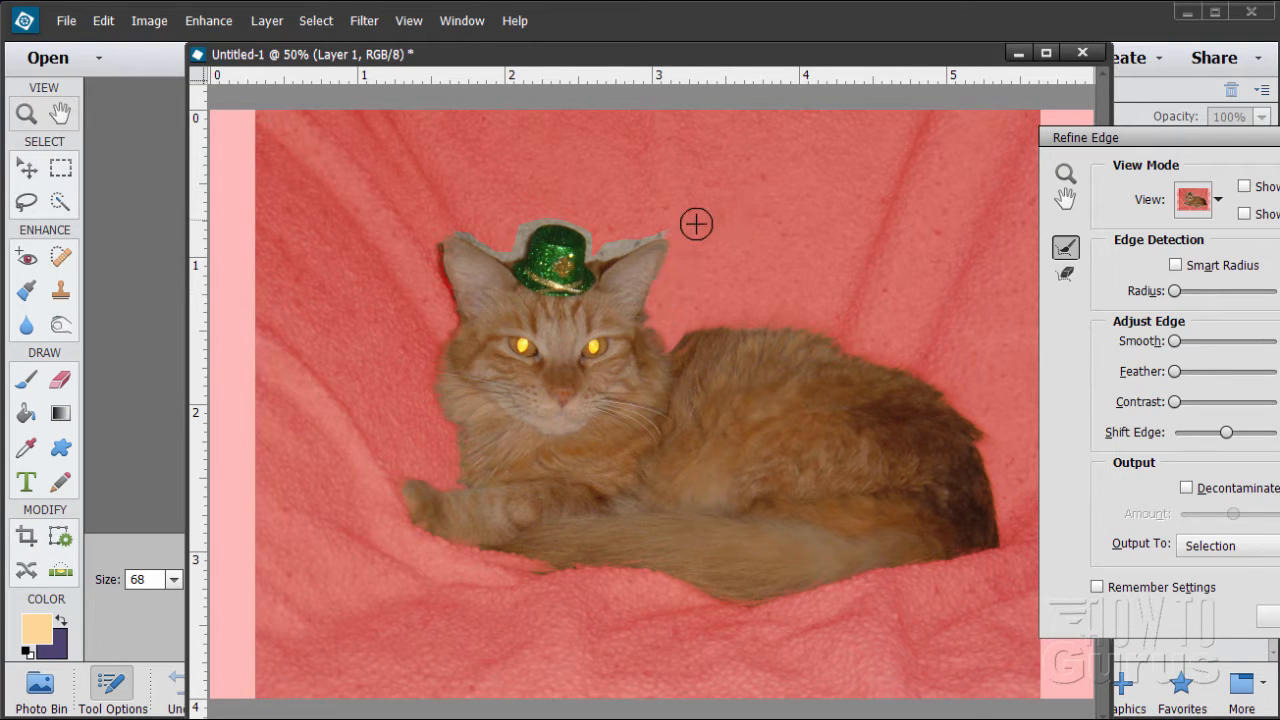
pyautogui.moveTo(645, 233)
pyautogui.mouseDown()
pyautogui.moveTo(592, 259)
pyautogui.moveTo(590, 236)
pyautogui.moveTo(546, 216)
pyautogui.moveTo(507, 253)
pyautogui.moveTo(463, 240)
pyautogui.mouseUp()
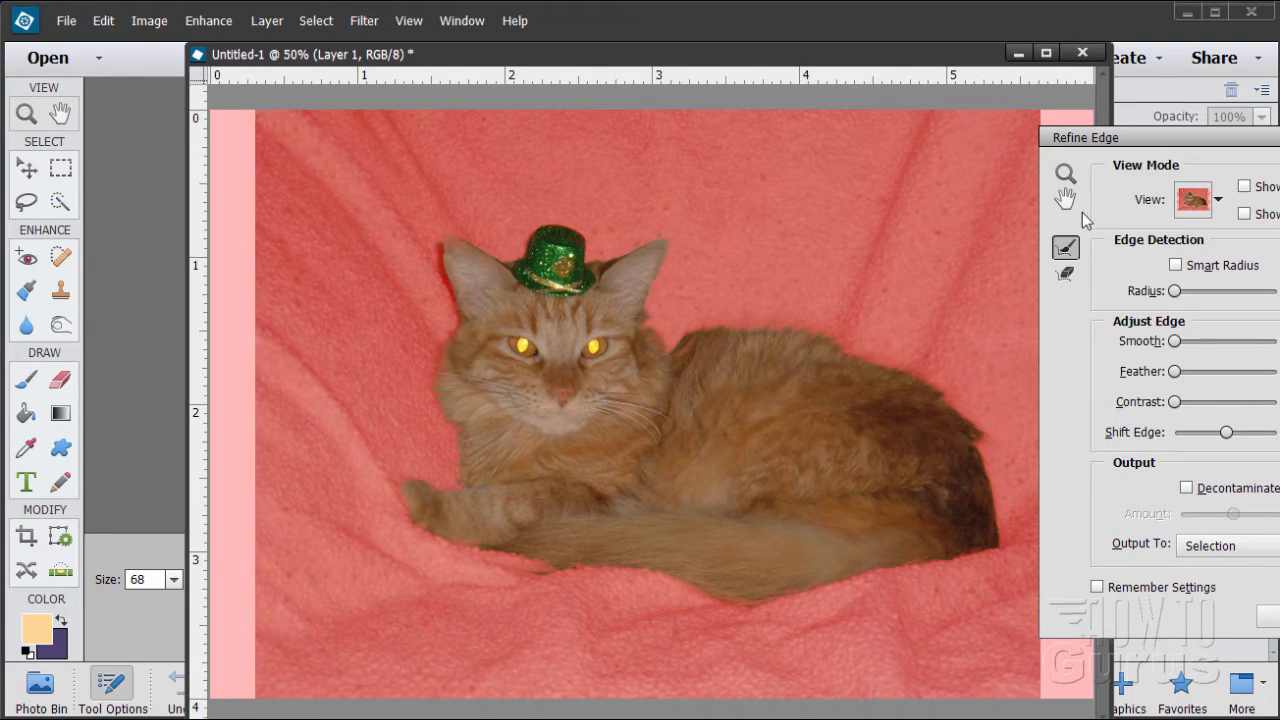
# Step: Erase the unwanted refinement inside the cat's left ear at 200% zoom, using the Erase Refinements brush at size 27
pyautogui.click(1064, 174)
pyautogui.click(473, 281)
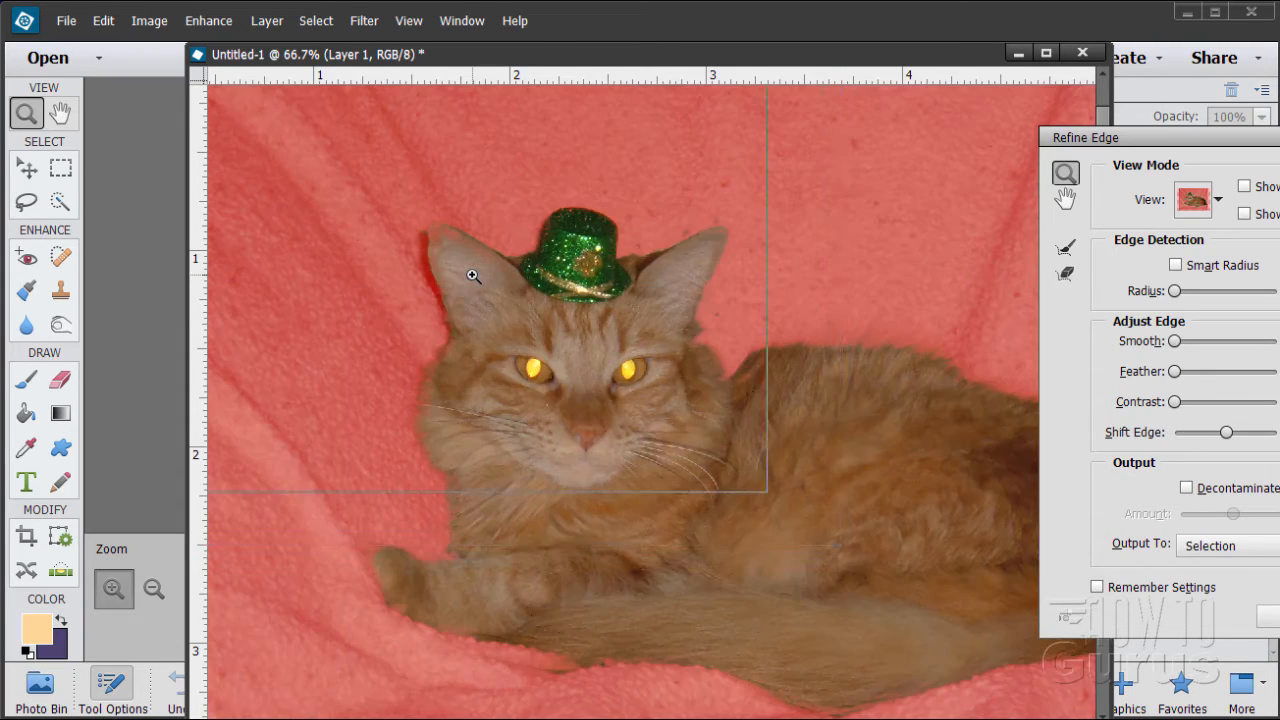
pyautogui.click(473, 274)
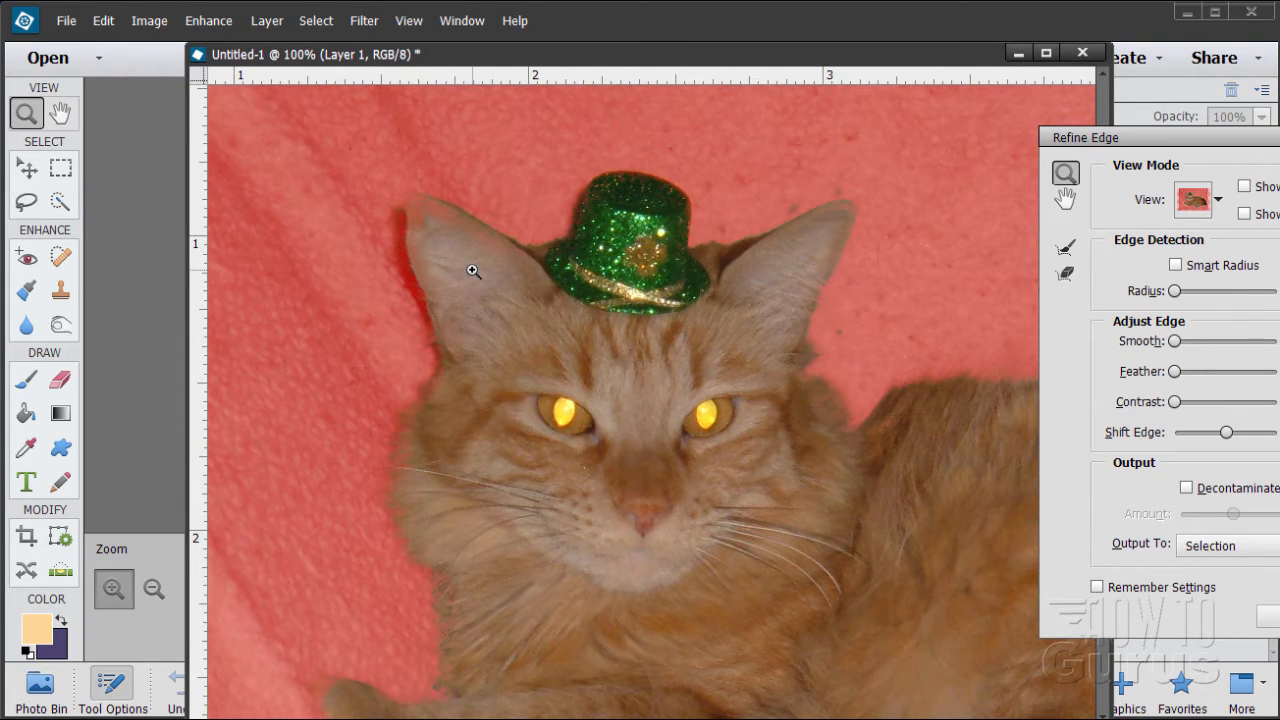
pyautogui.click(473, 271)
pyautogui.scroll(3, 480, 328)
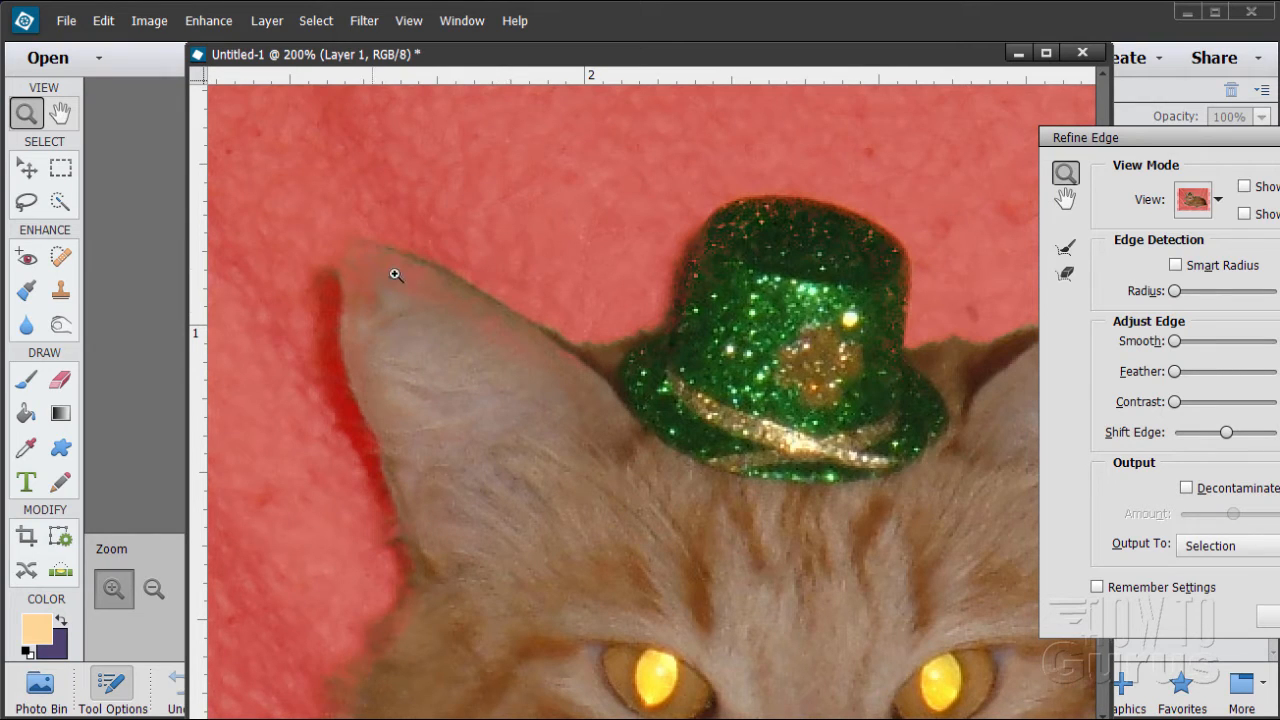
pyautogui.click(1066, 273)
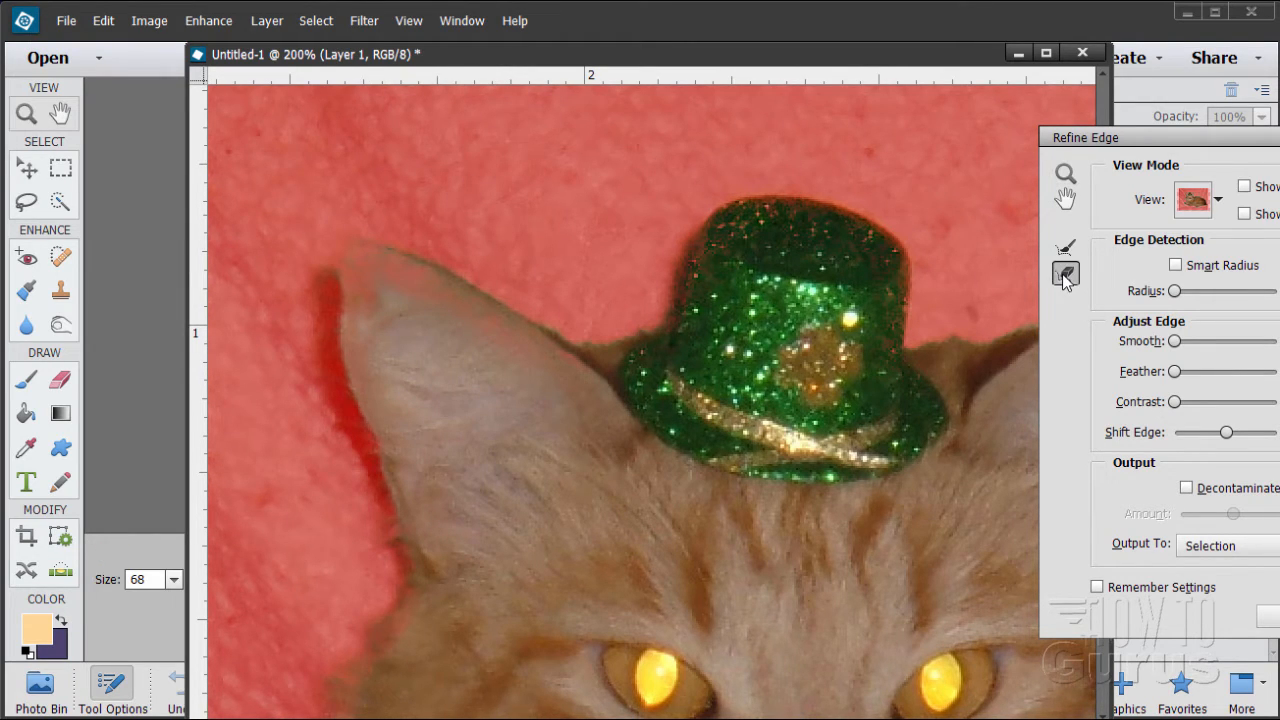
pyautogui.click(174, 580)
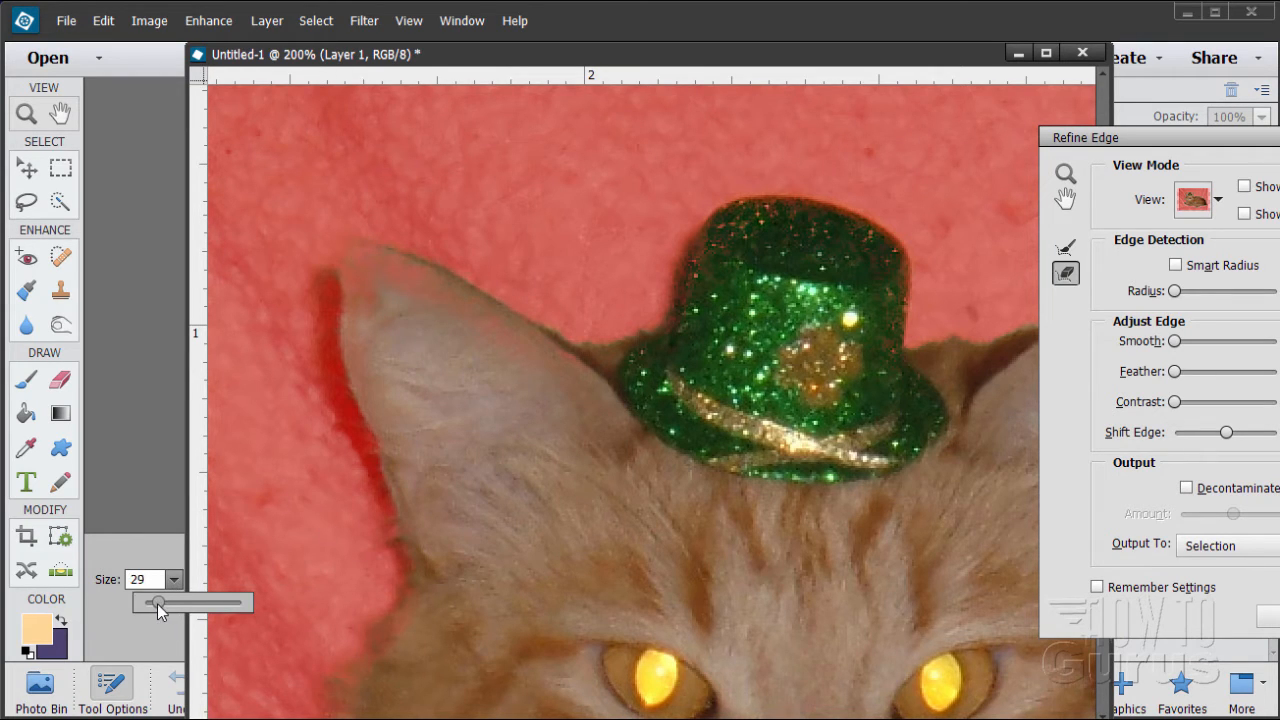
pyautogui.moveTo(158, 605); pyautogui.dragTo(155, 605)
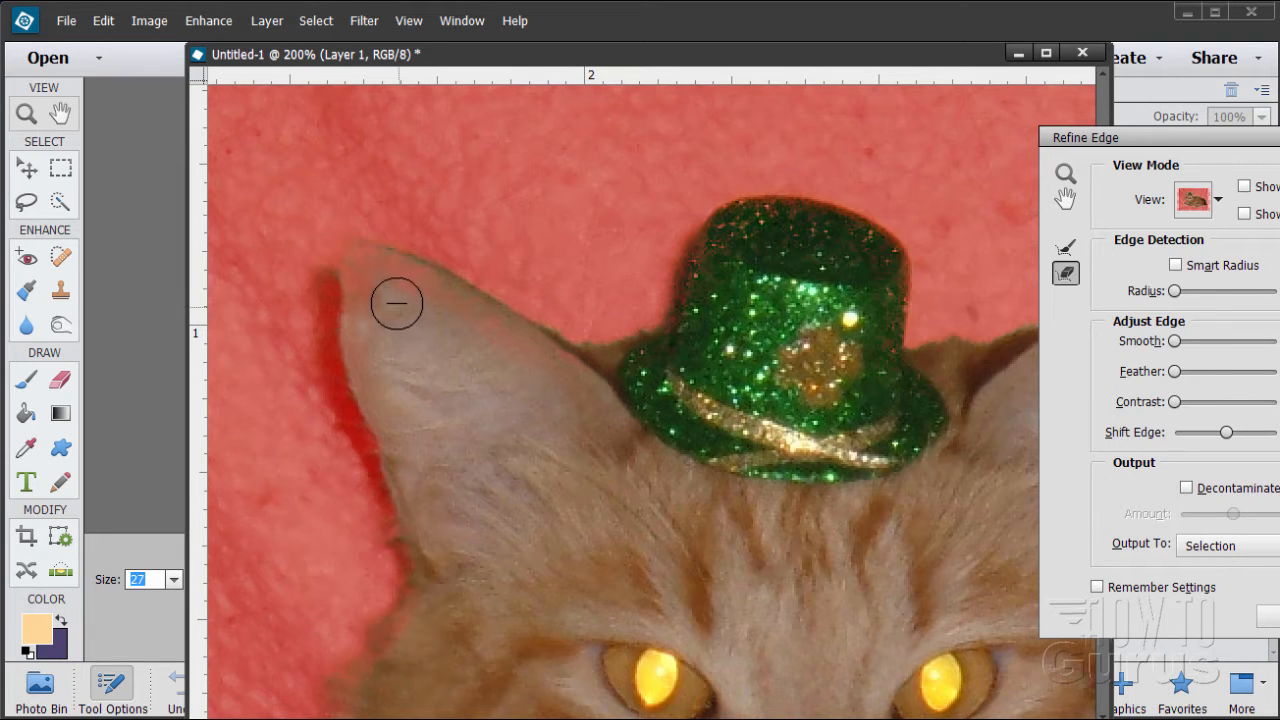
pyautogui.moveTo(394, 300)
pyautogui.mouseDown()
pyautogui.moveTo(449, 323)
pyautogui.moveTo(369, 271)
pyautogui.moveTo(366, 314)
pyautogui.moveTo(437, 314)
pyautogui.moveTo(581, 382)
pyautogui.moveTo(534, 423)
pyautogui.moveTo(460, 334)
pyautogui.moveTo(471, 352)
pyautogui.mouseUp()
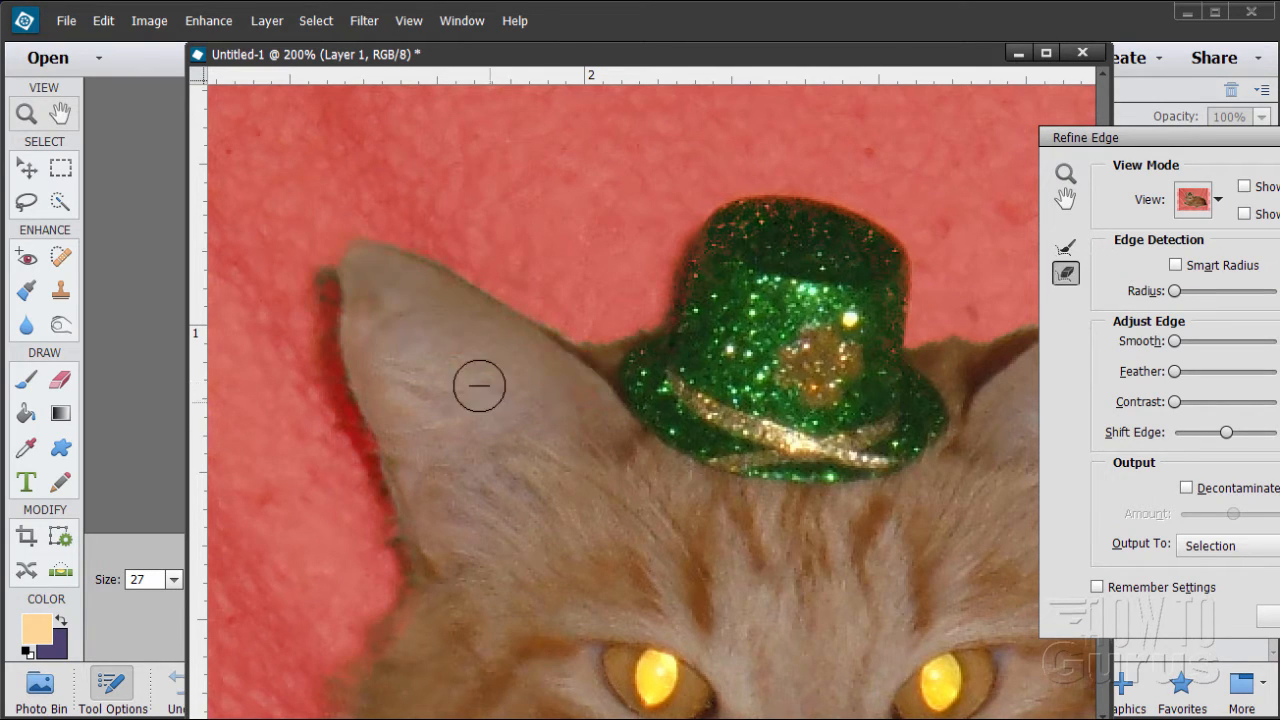
# Step: Erase the unwanted refinement just inside the fur edge of the cat's left cheek and chest
pyautogui.scroll(-5, 508, 371)
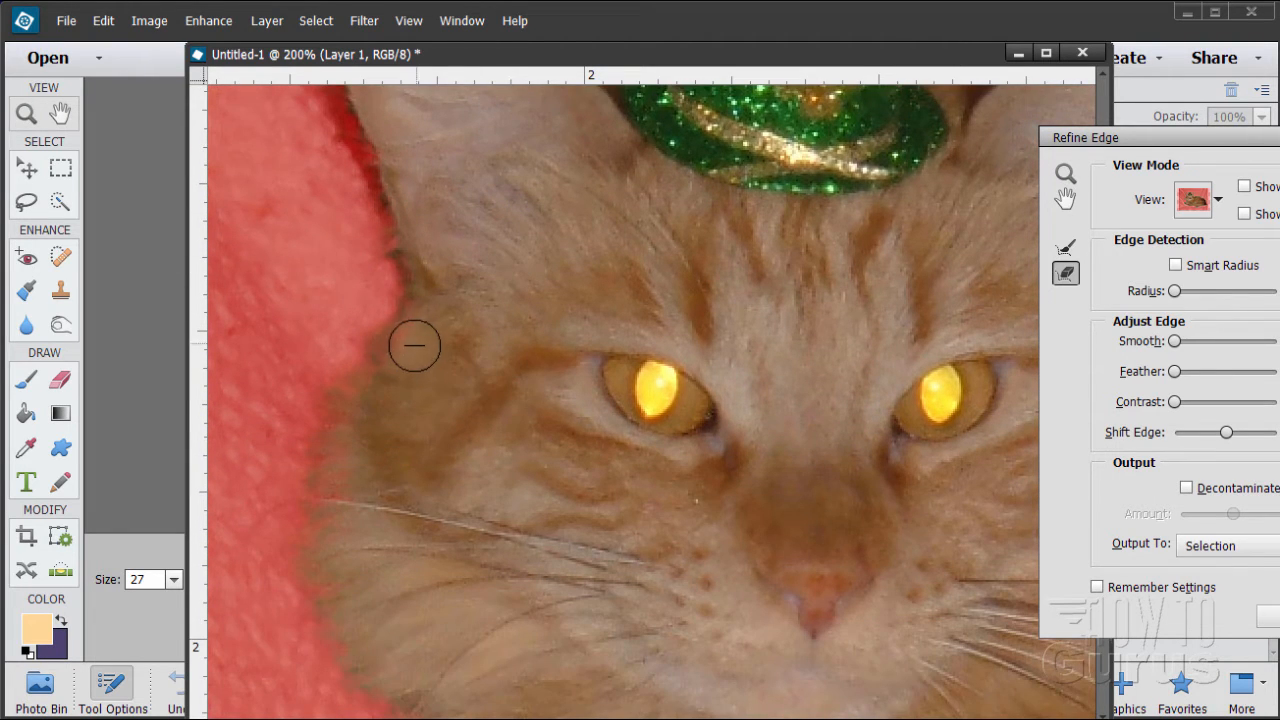
pyautogui.moveTo(414, 345)
pyautogui.mouseDown()
pyautogui.moveTo(360, 421)
pyautogui.moveTo(353, 497)
pyautogui.mouseUp()
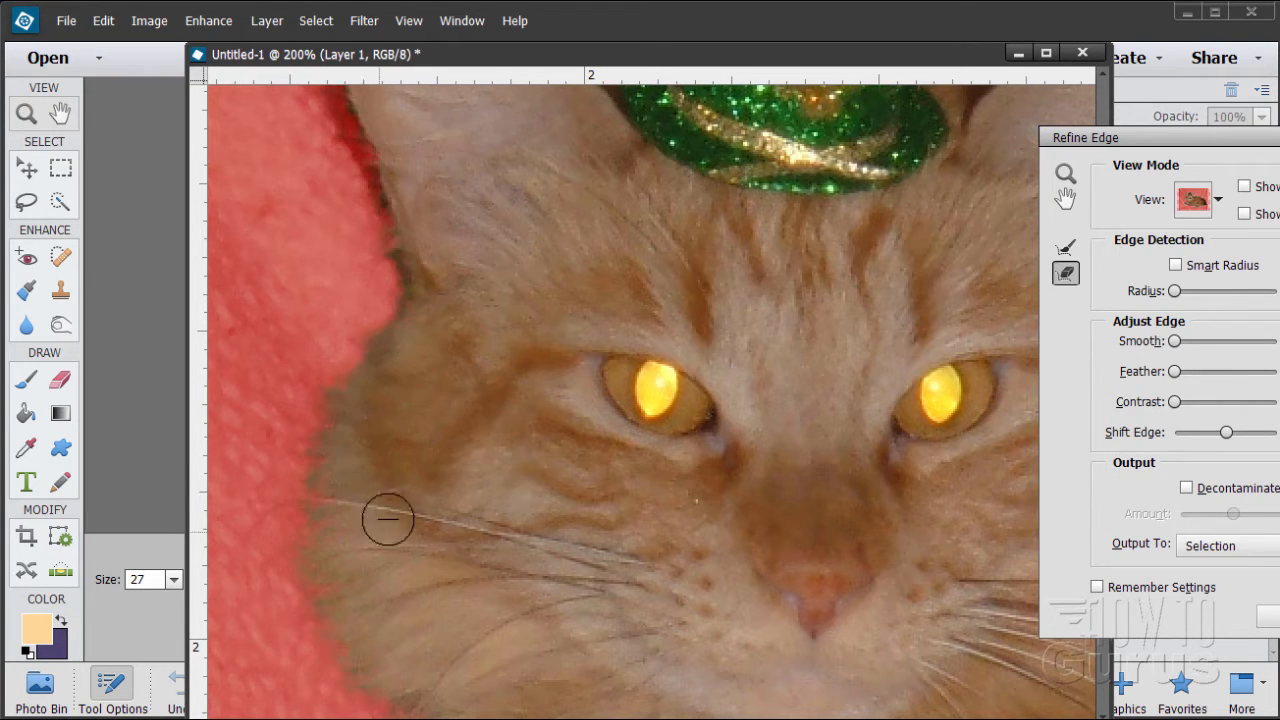
pyautogui.scroll(-5, 389, 517)
pyautogui.scroll(-3, 374, 465)
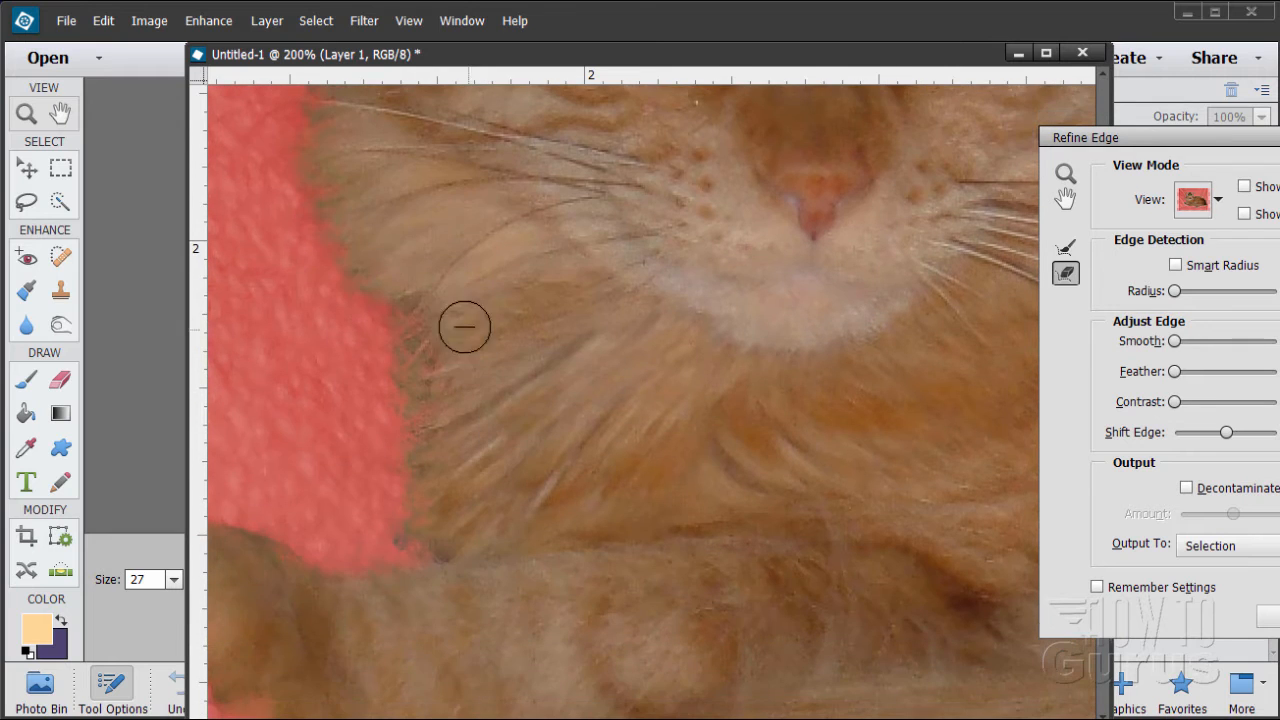
pyautogui.moveTo(429, 297); pyautogui.dragTo(451, 400)
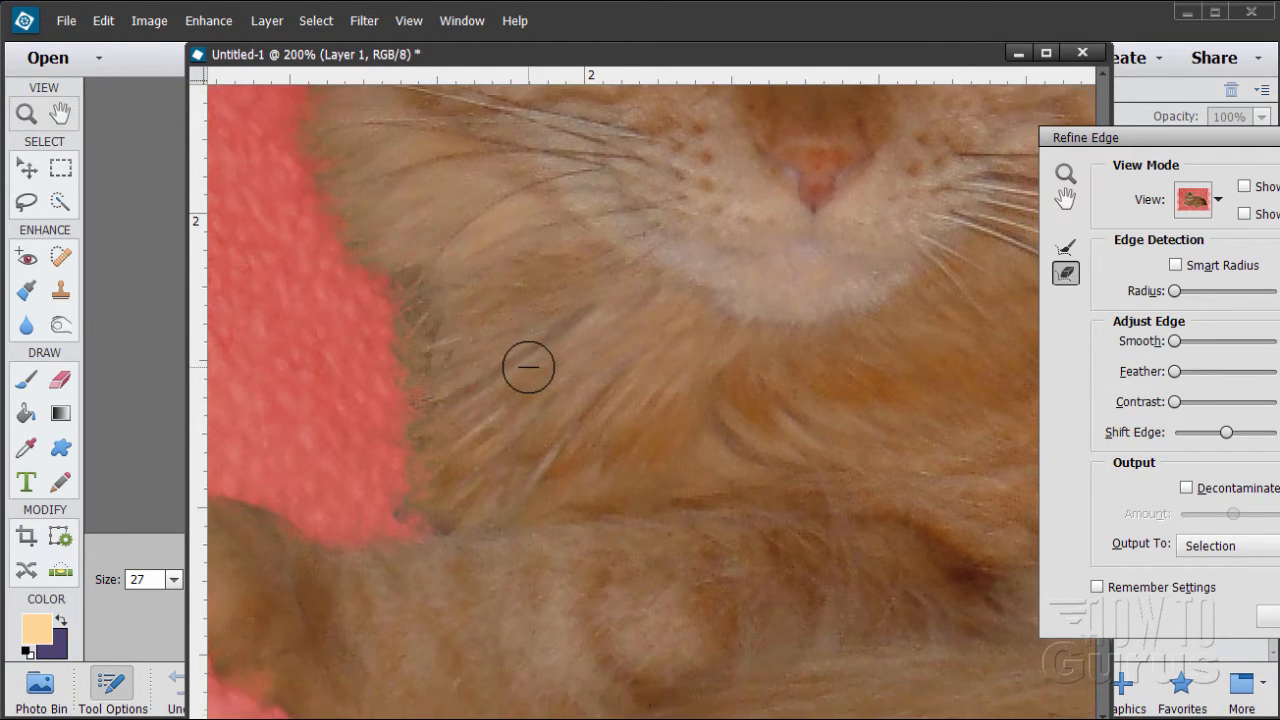
# Step: Erase the unwanted refinement along the inside of the front paw's lower edge
pyautogui.scroll(-4, 528, 367)
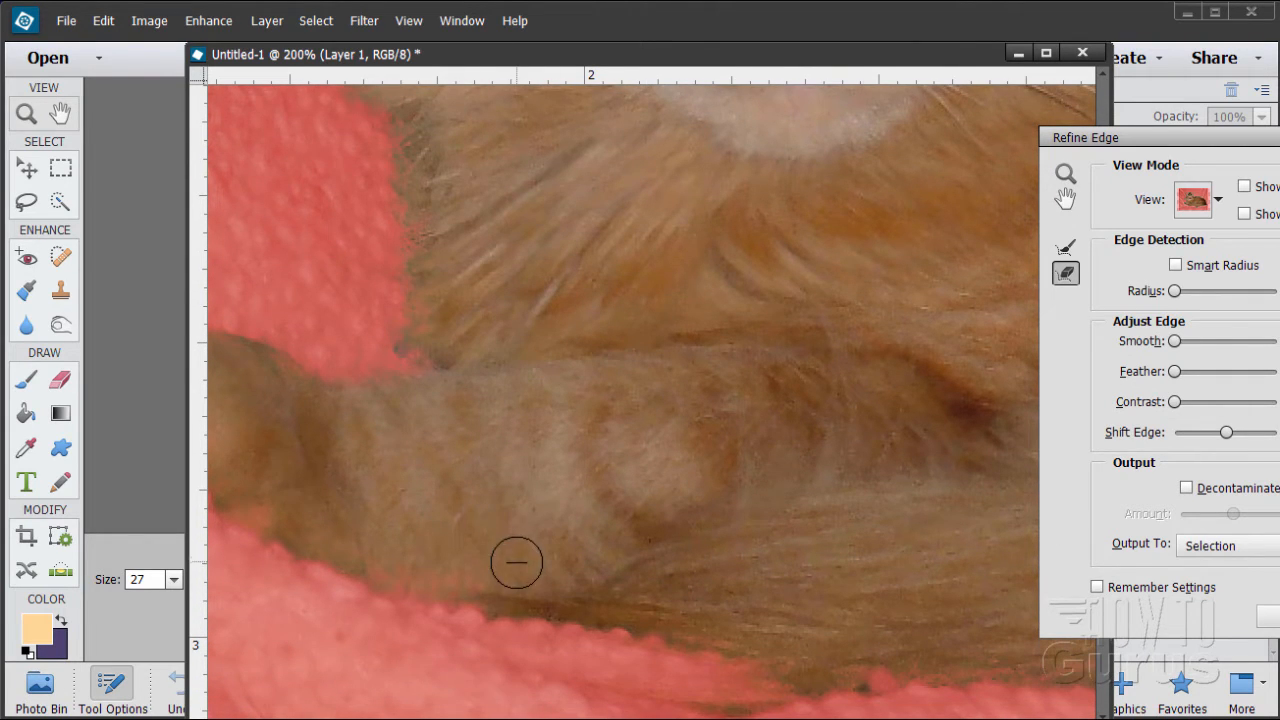
pyautogui.moveTo(508, 562); pyautogui.dragTo(386, 556)
pyautogui.moveTo(270, 494)
pyautogui.mouseDown()
pyautogui.moveTo(249, 497)
pyautogui.moveTo(329, 531)
pyautogui.mouseUp()
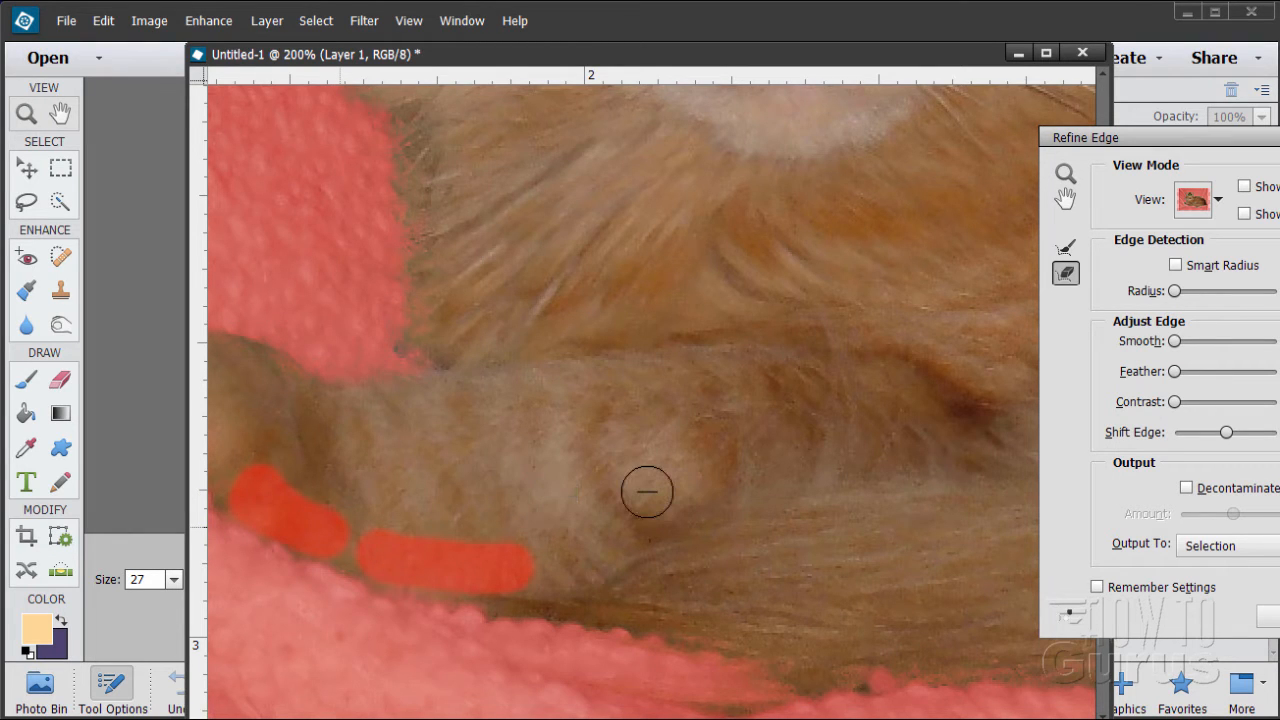
# Step: Erase the unwanted refinement inside the dark fur along the cat's rump
pyautogui.hscroll(5, 714, 663)
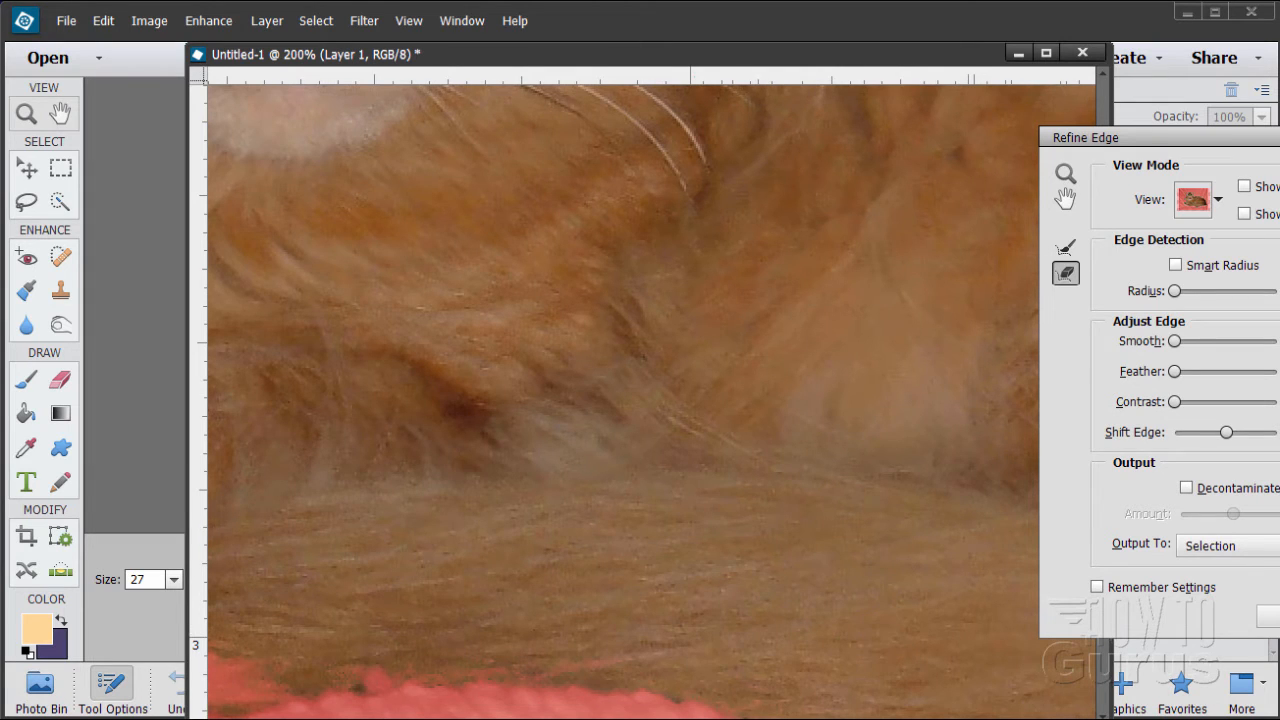
pyautogui.hscroll(8, 1000, 562)
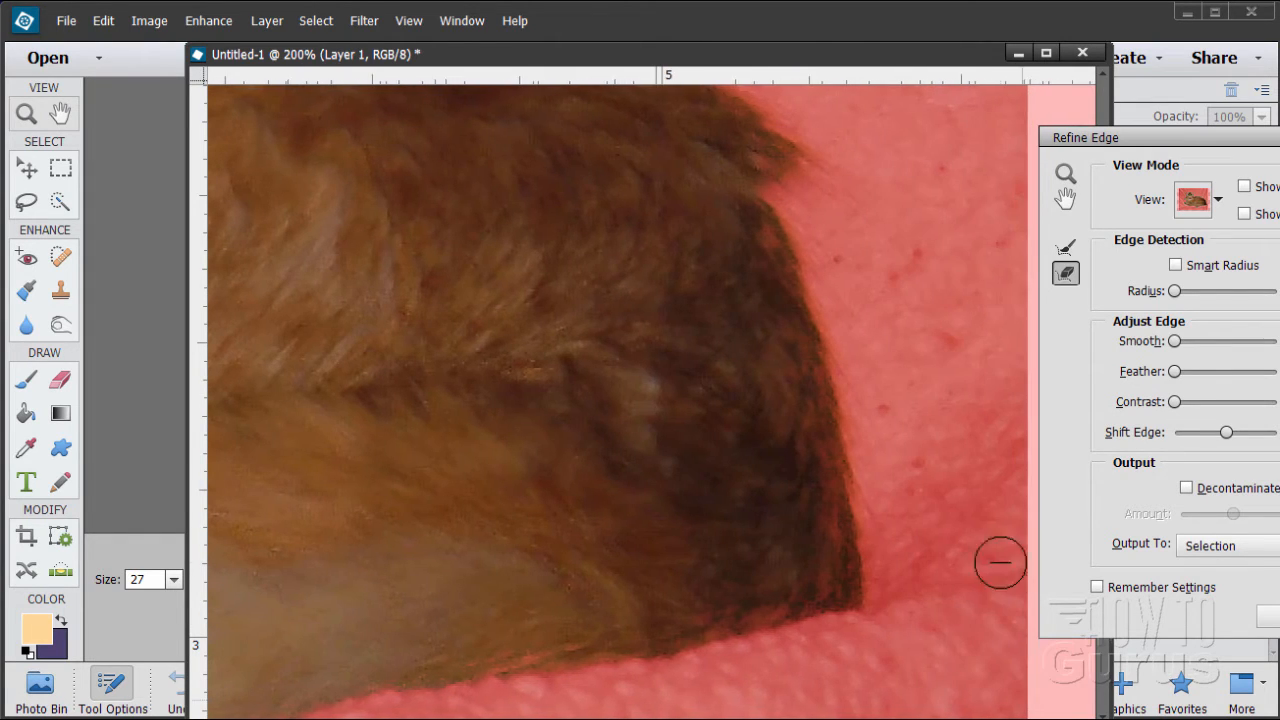
pyautogui.moveTo(749, 246)
pyautogui.mouseDown()
pyautogui.moveTo(821, 499)
pyautogui.moveTo(815, 581)
pyautogui.mouseUp()
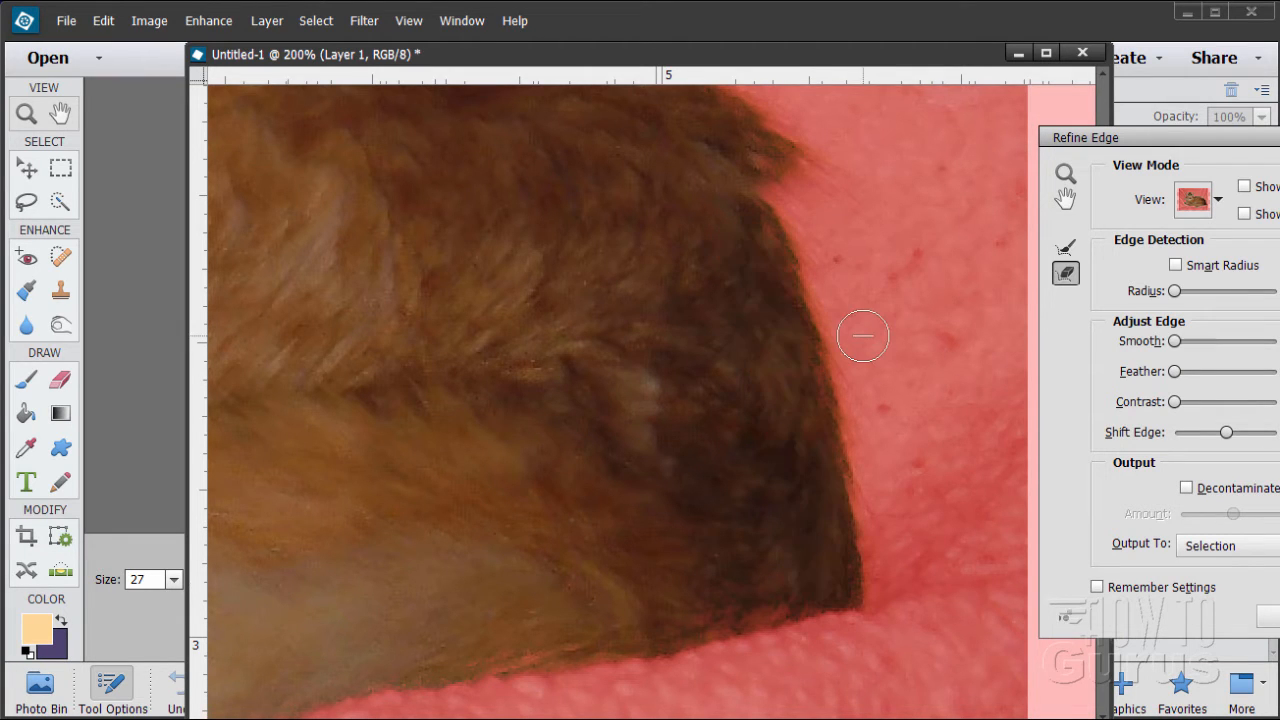
# Step: Check the fur edge along the cat's back and erase the unwanted refinement on the right cheek where it meets the back
pyautogui.scroll(5, 797, 334)
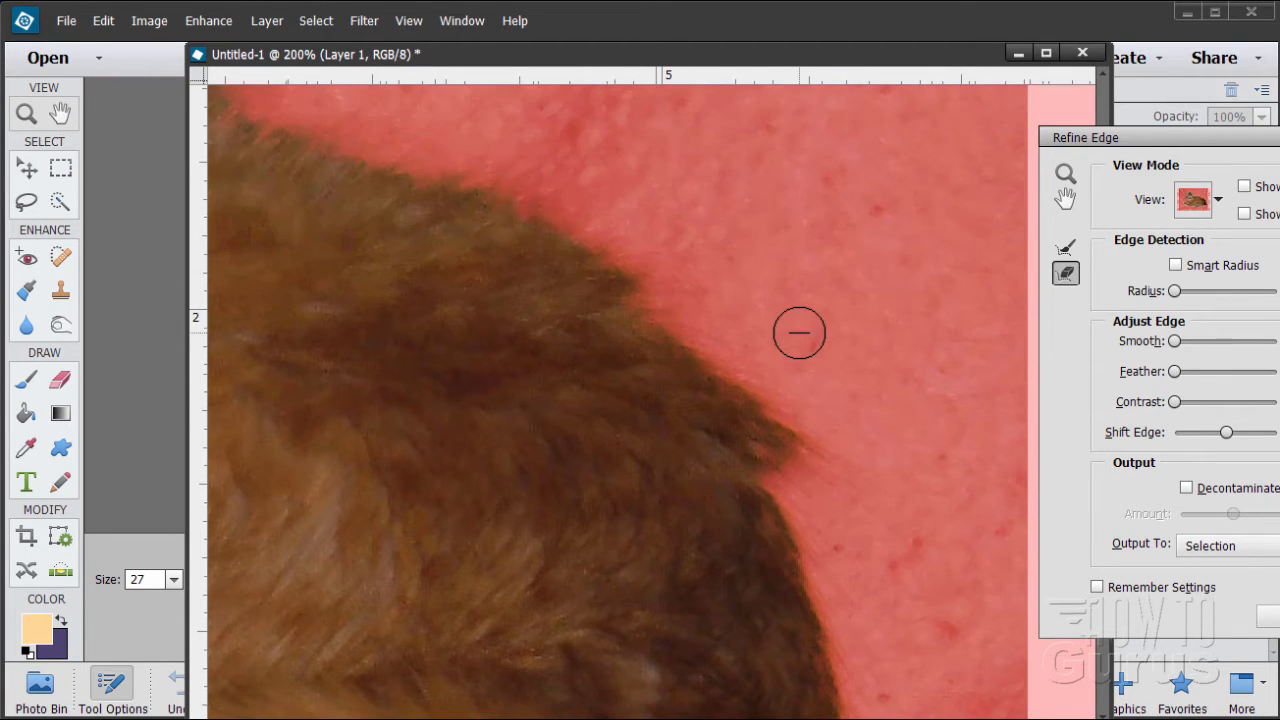
pyautogui.hscroll(-5, 644, 400)
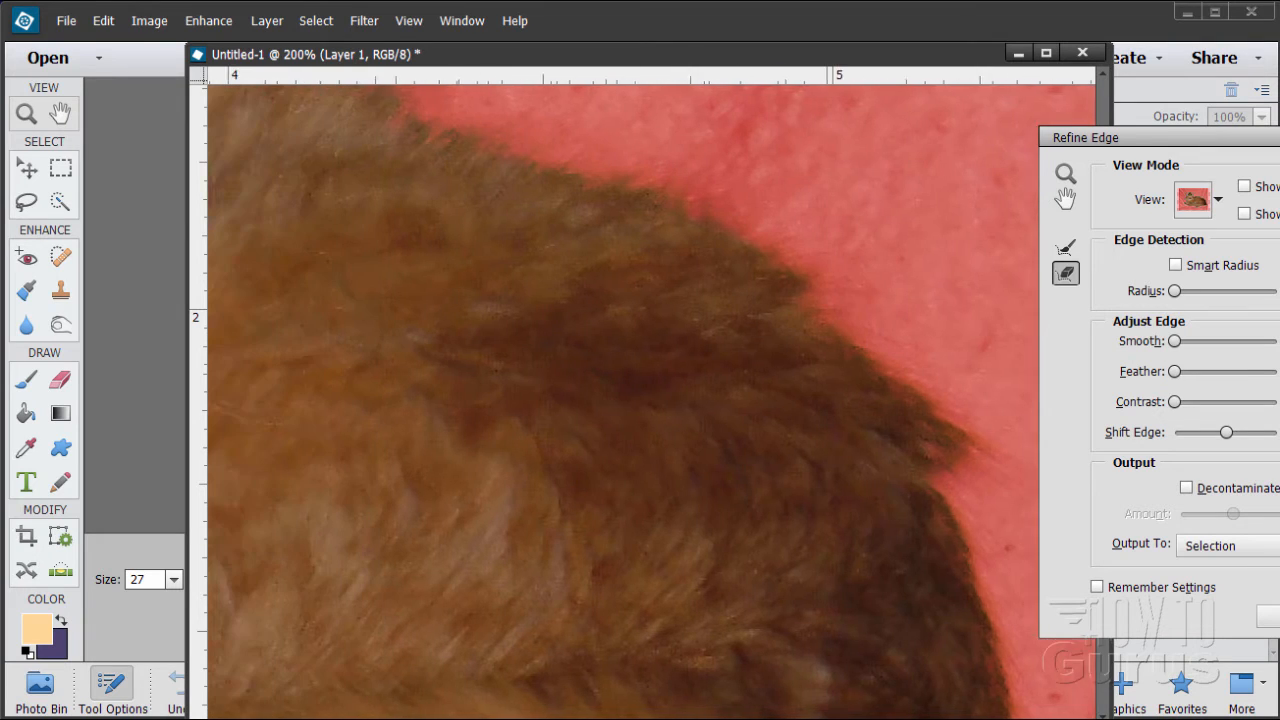
pyautogui.scroll(4, 686, 468)
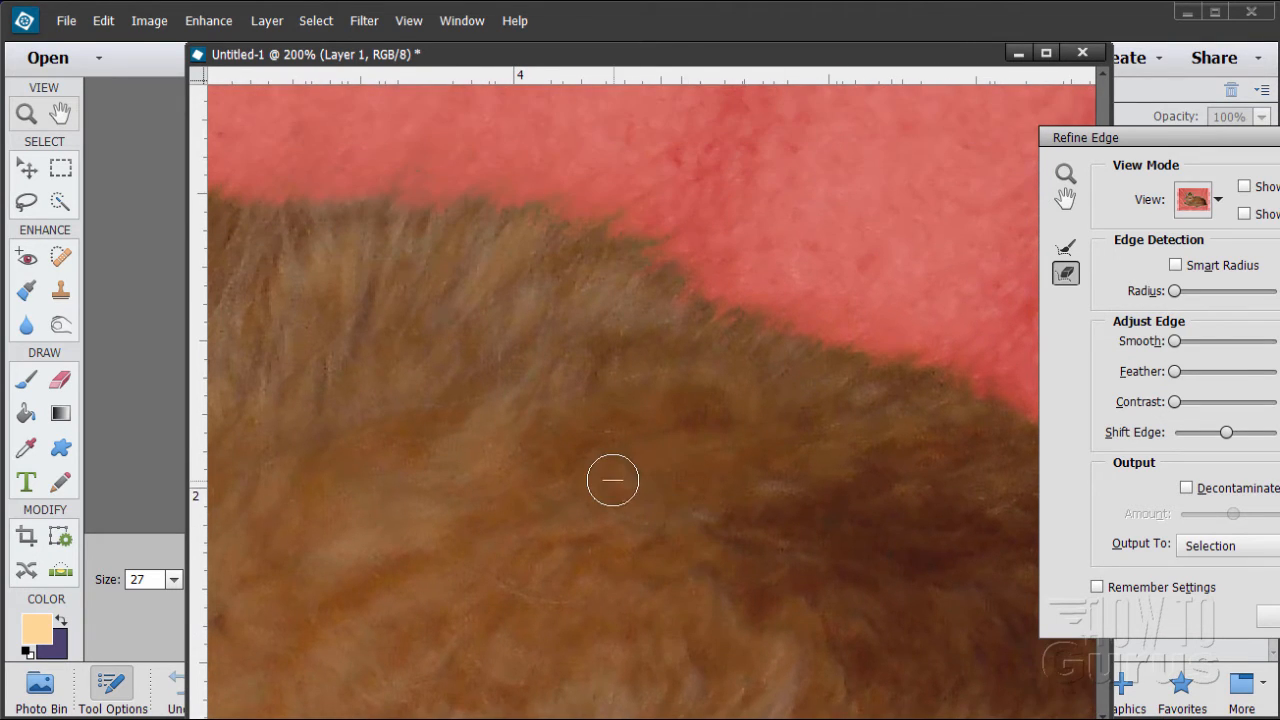
pyautogui.hscroll(-4, 652, 400)
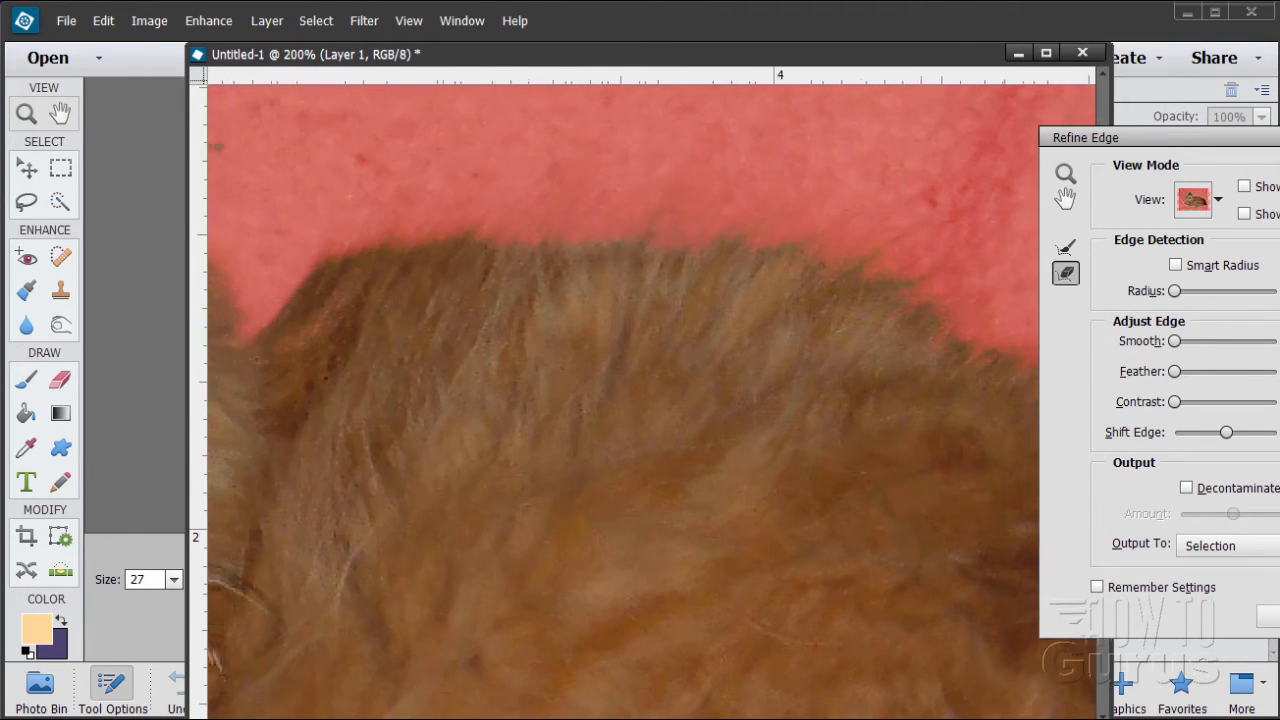
pyautogui.hscroll(-1, 652, 400)
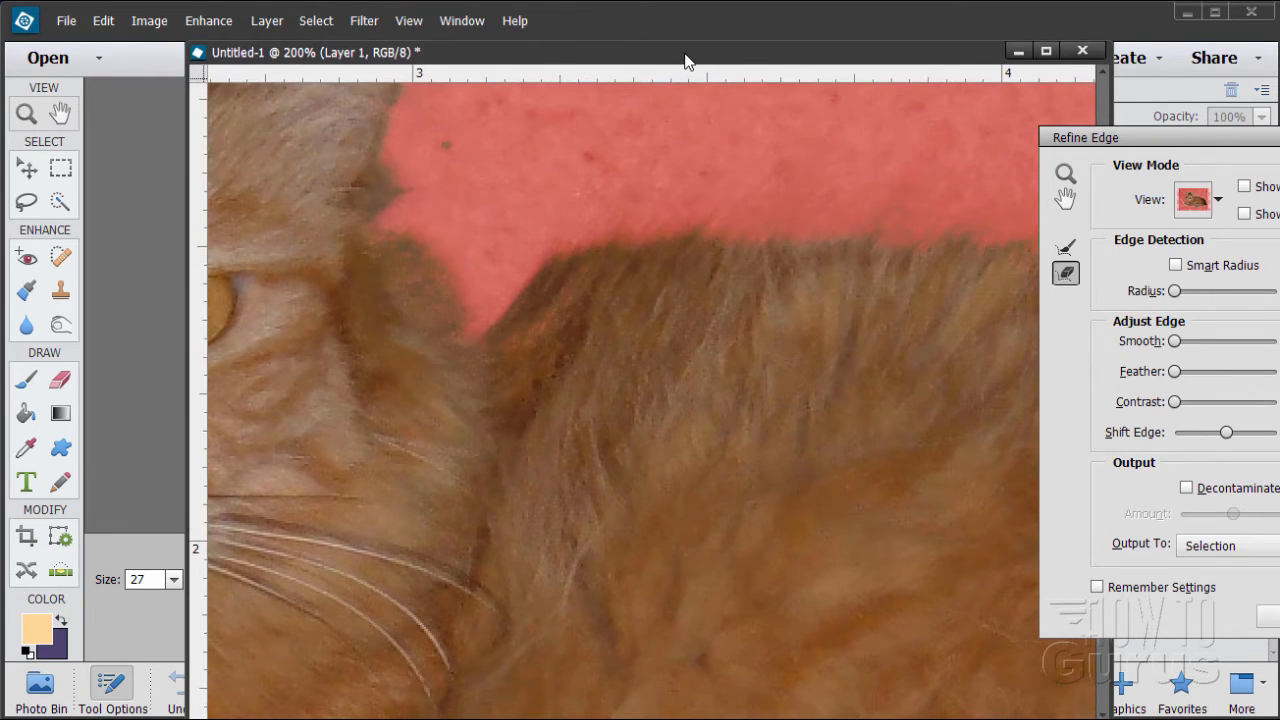
pyautogui.moveTo(687, 64); pyautogui.dragTo(681, 38)
pyautogui.hscroll(-2, 744, 535)
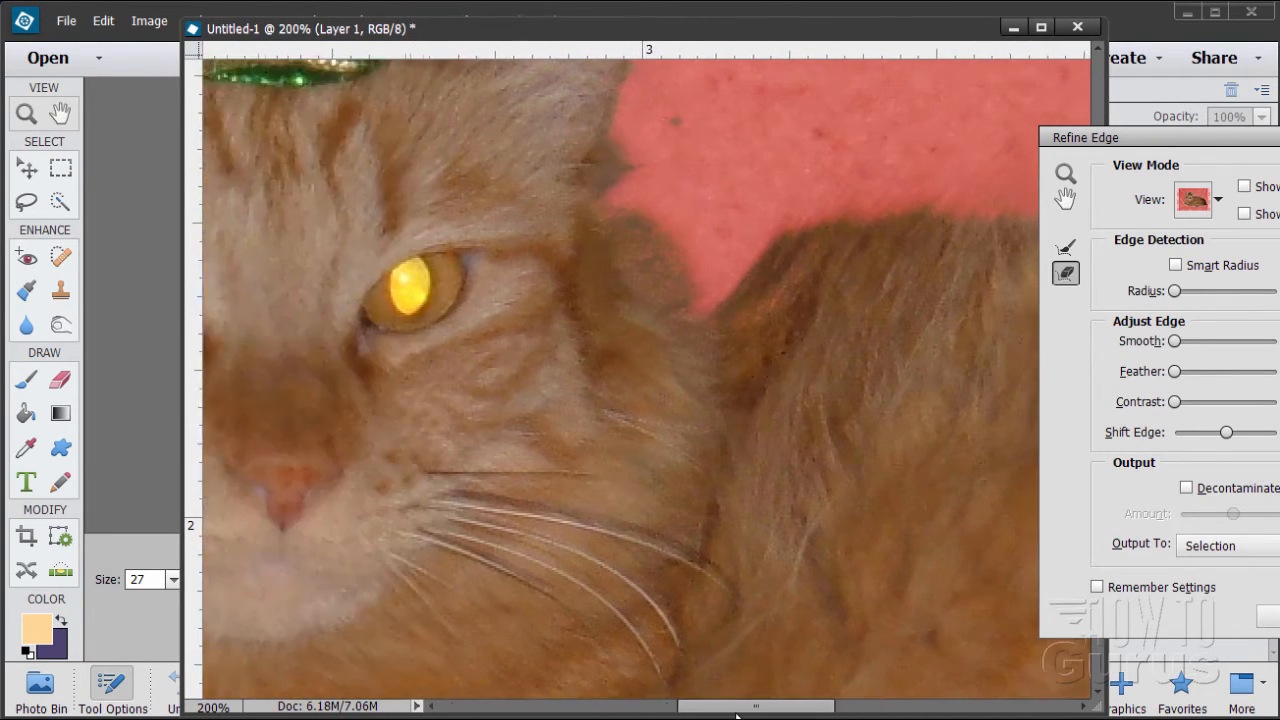
pyautogui.moveTo(669, 312); pyautogui.dragTo(656, 291)
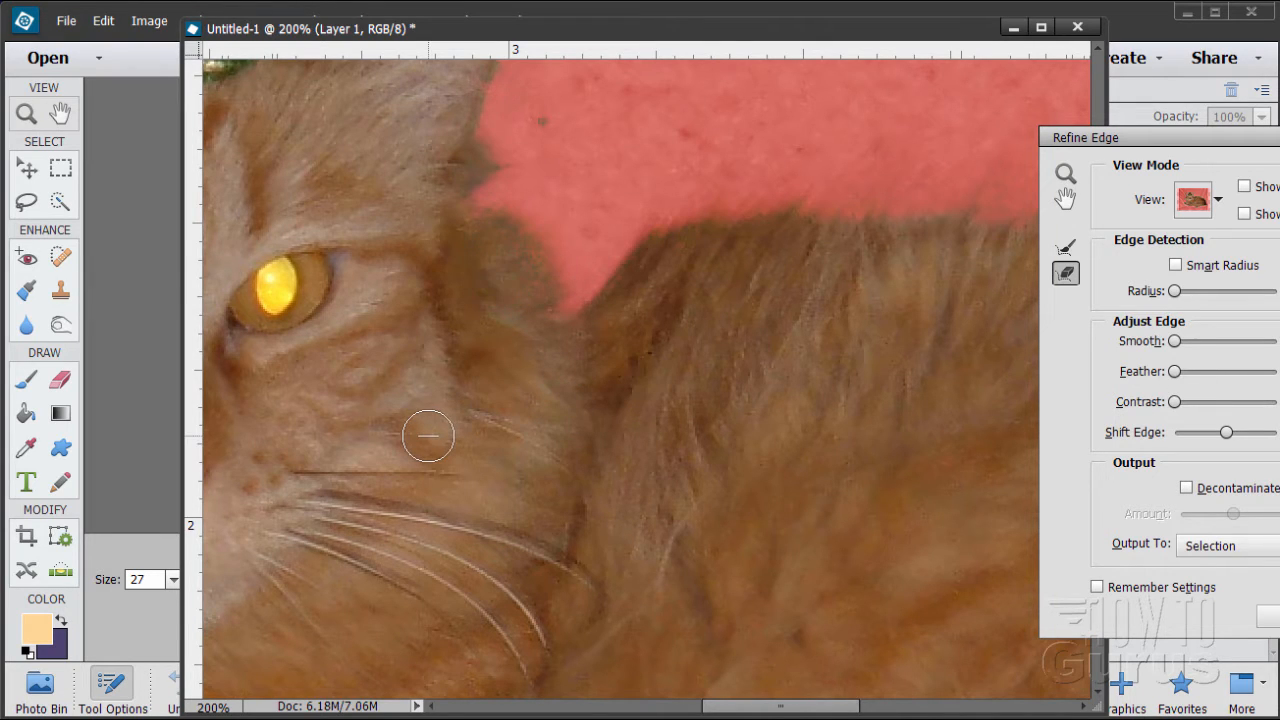
# Step: Erase the unwanted refinement inside the tip and outer edge of the cat's right ear
pyautogui.scroll(5, 425, 435)
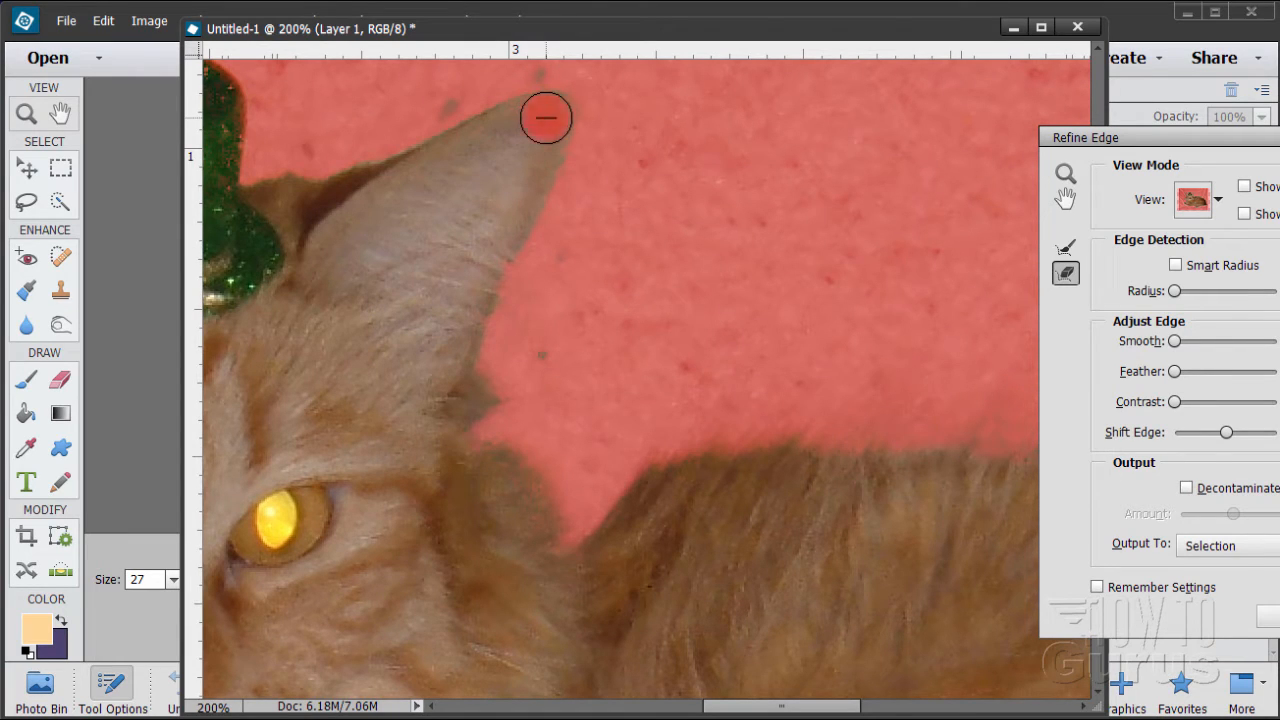
pyautogui.moveTo(488, 146); pyautogui.dragTo(455, 238)
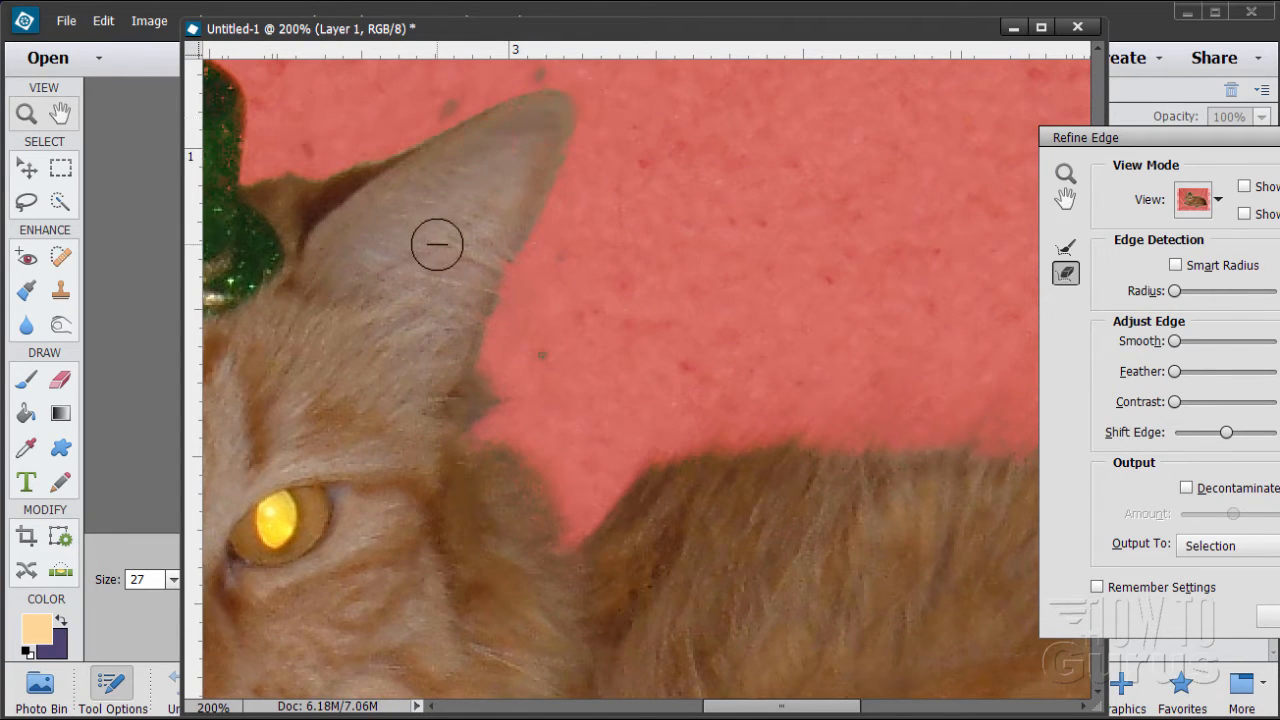
pyautogui.moveTo(519, 125); pyautogui.dragTo(501, 185)
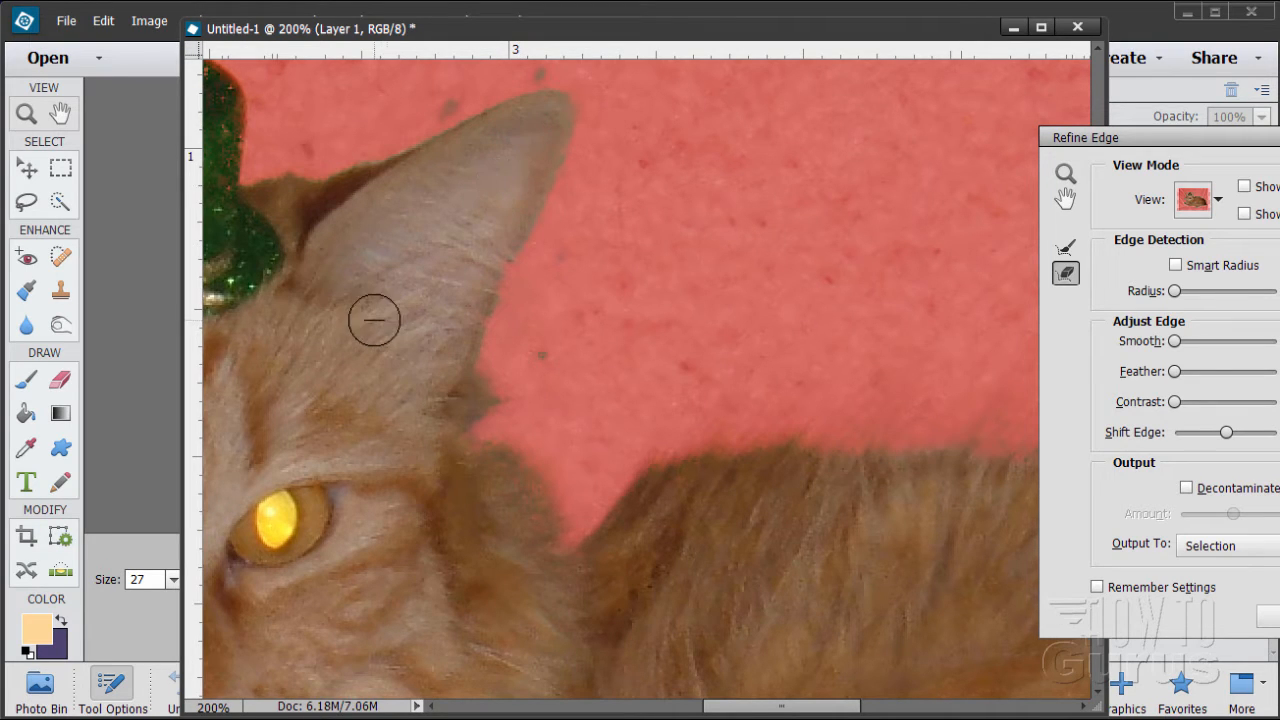
pyautogui.scroll(3, 380, 330)
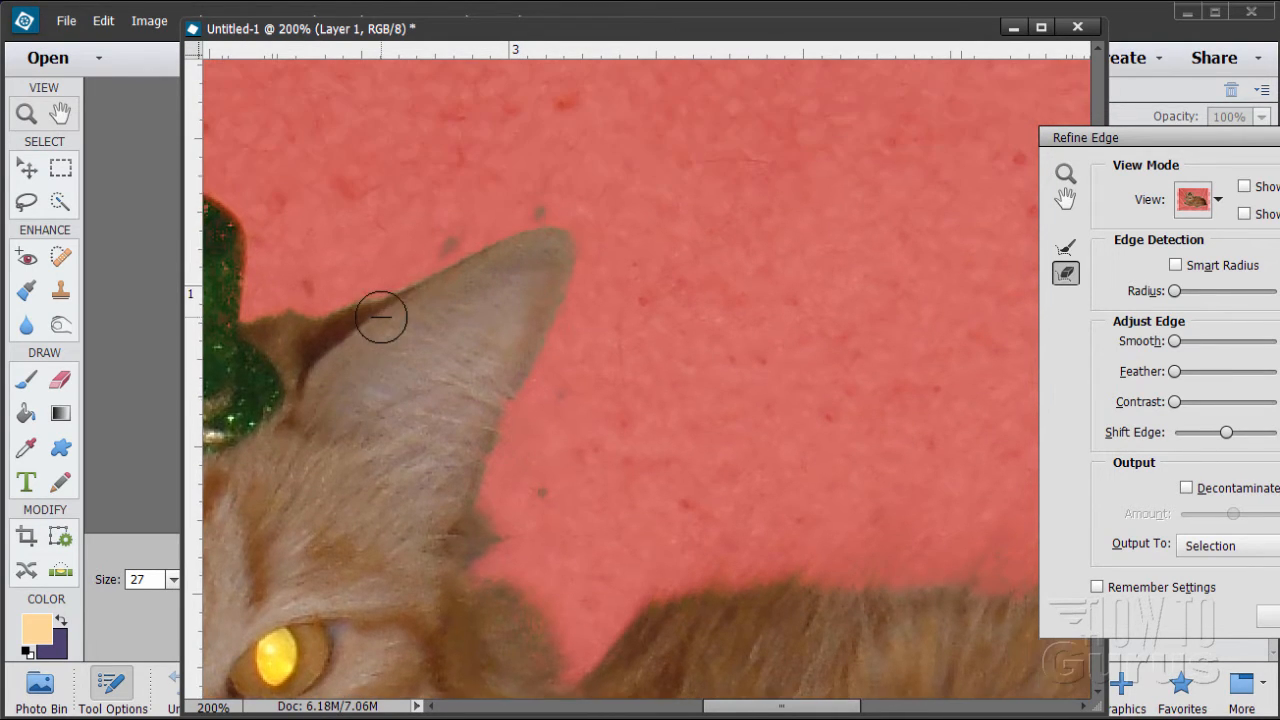
# Step: Output the refined selection as a new layer with a layer mask
pyautogui.click(1068, 249)
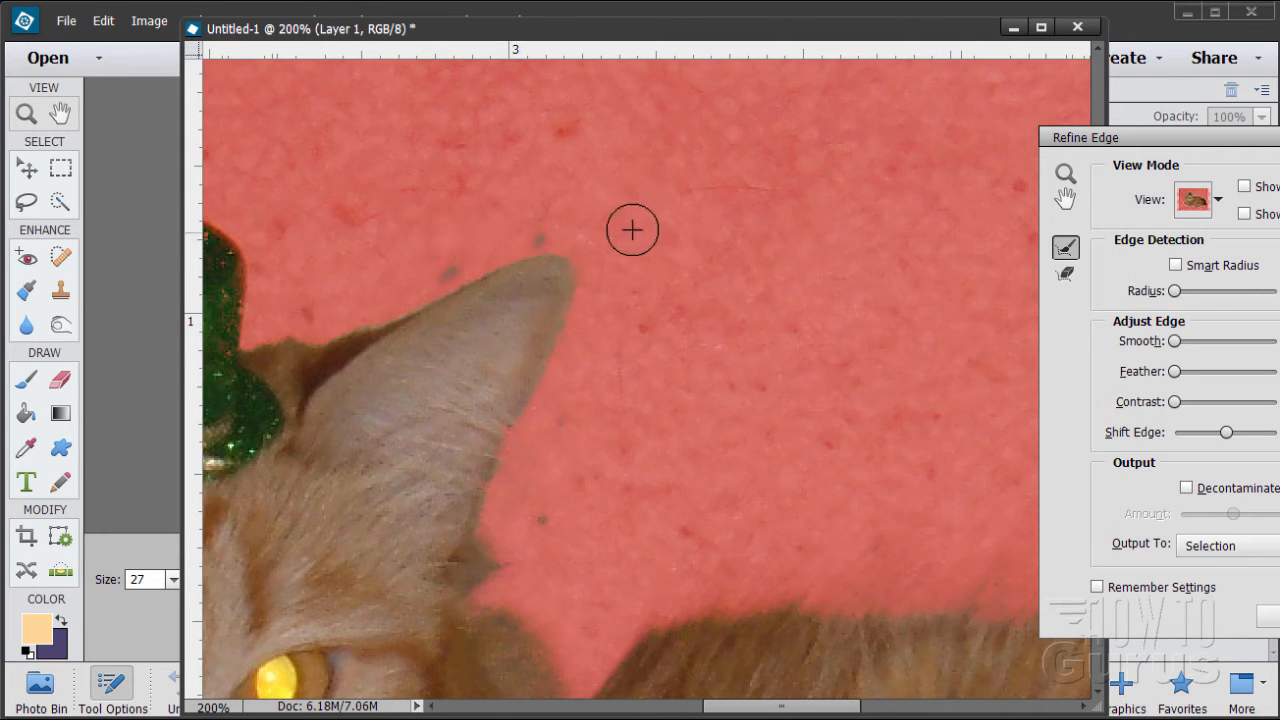
pyautogui.click(1238, 548)
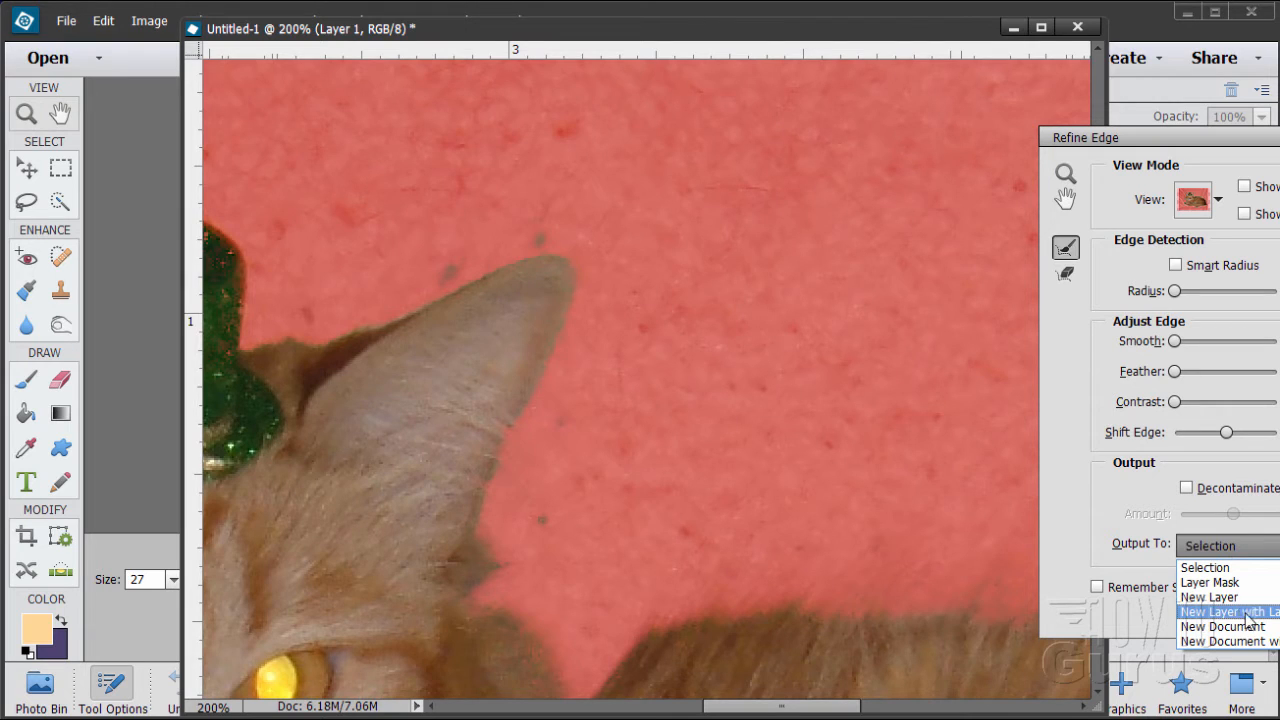
pyautogui.click(1230, 611)
pyautogui.press('Return')
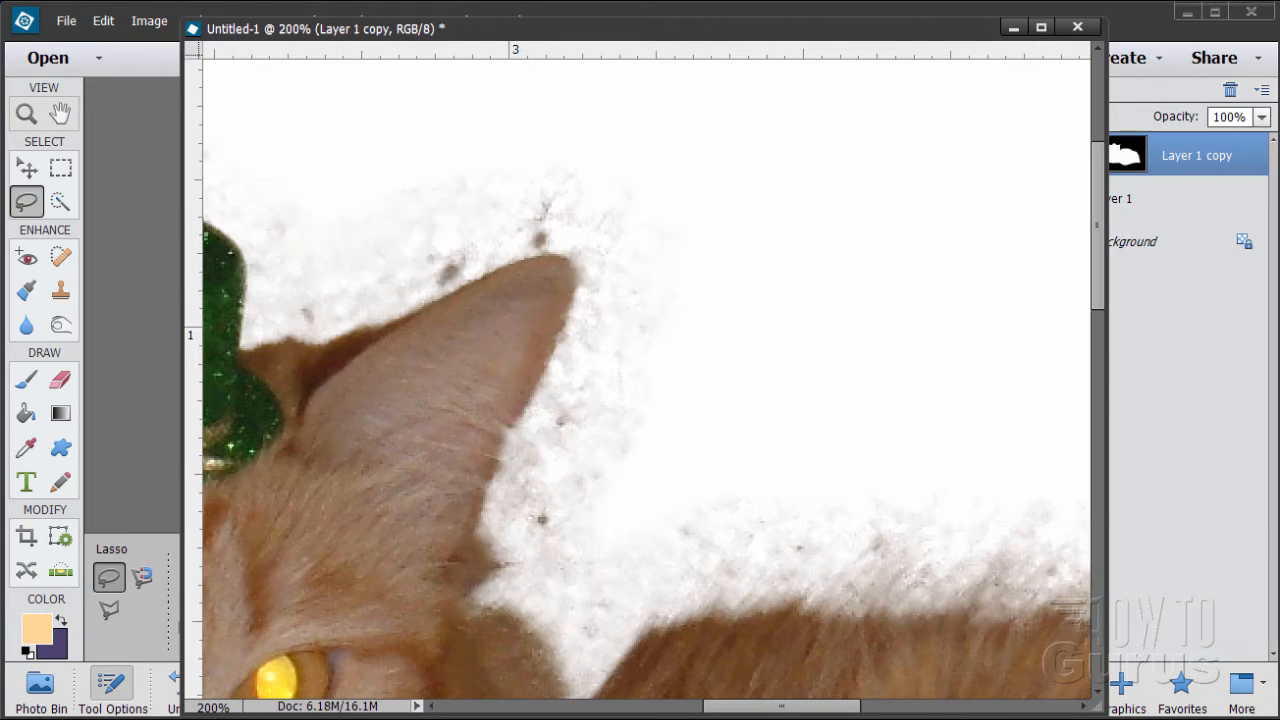
# Step: Make the mask of Layer 1 copy the active target and set the foreground color to black
pyautogui.moveTo(871, 41); pyautogui.dragTo(734, 44)
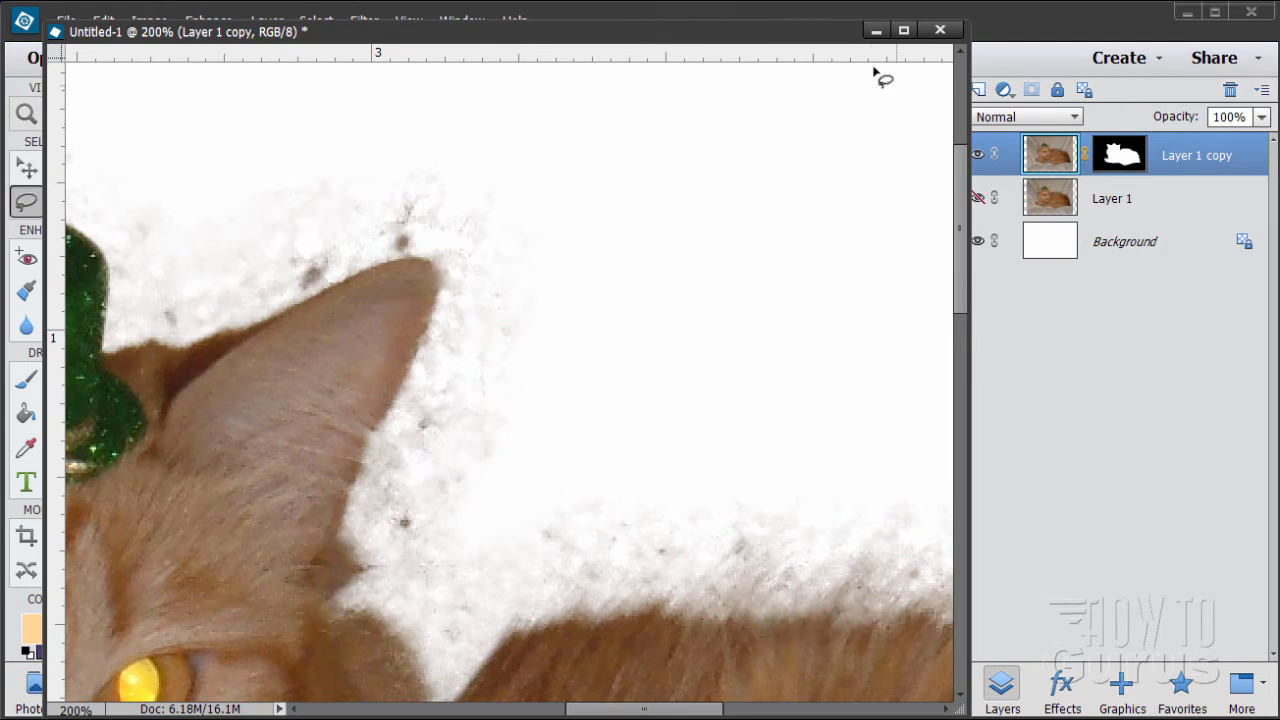
pyautogui.moveTo(814, 38); pyautogui.dragTo(774, 38)
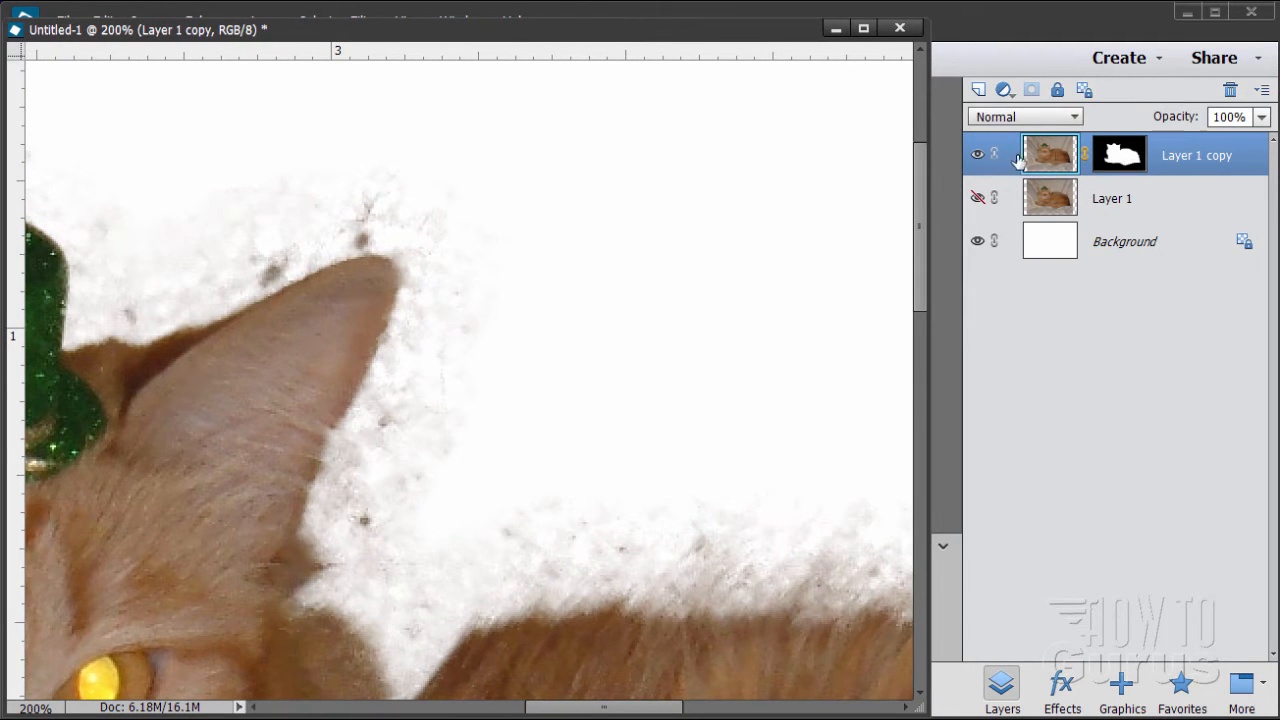
pyautogui.moveTo(577, 42); pyautogui.dragTo(623, 38)
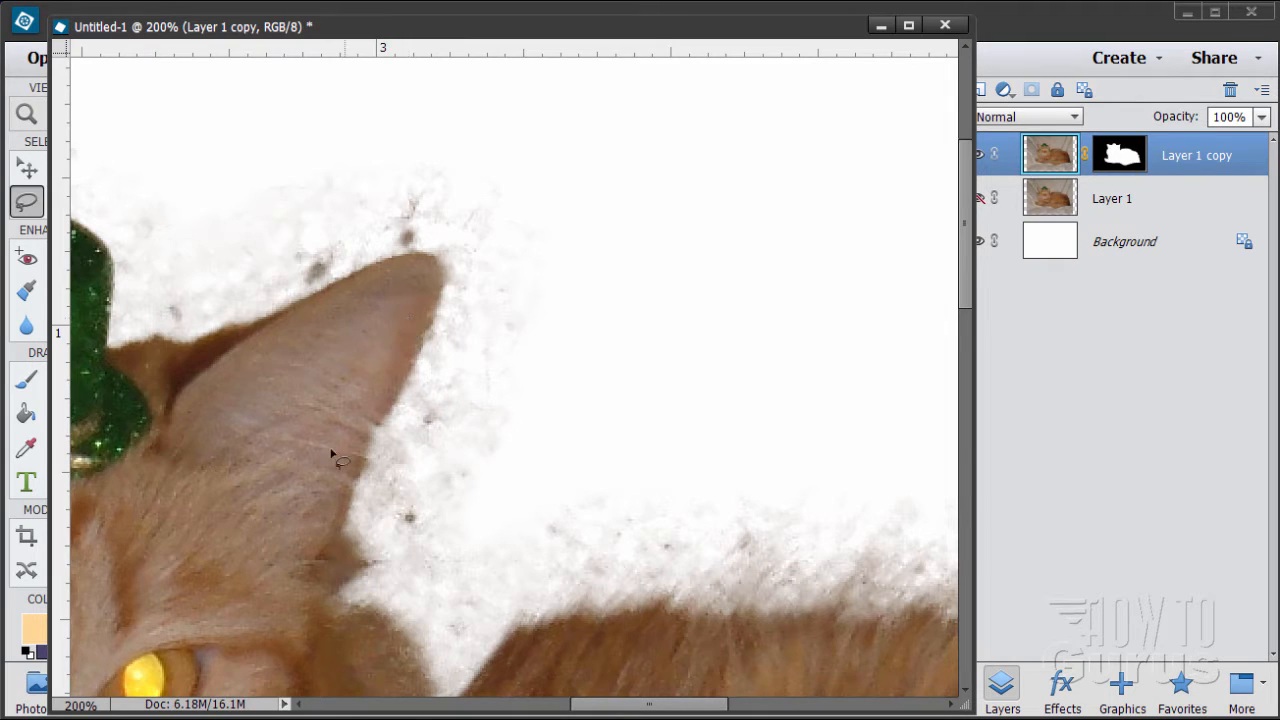
pyautogui.click(1122, 160)
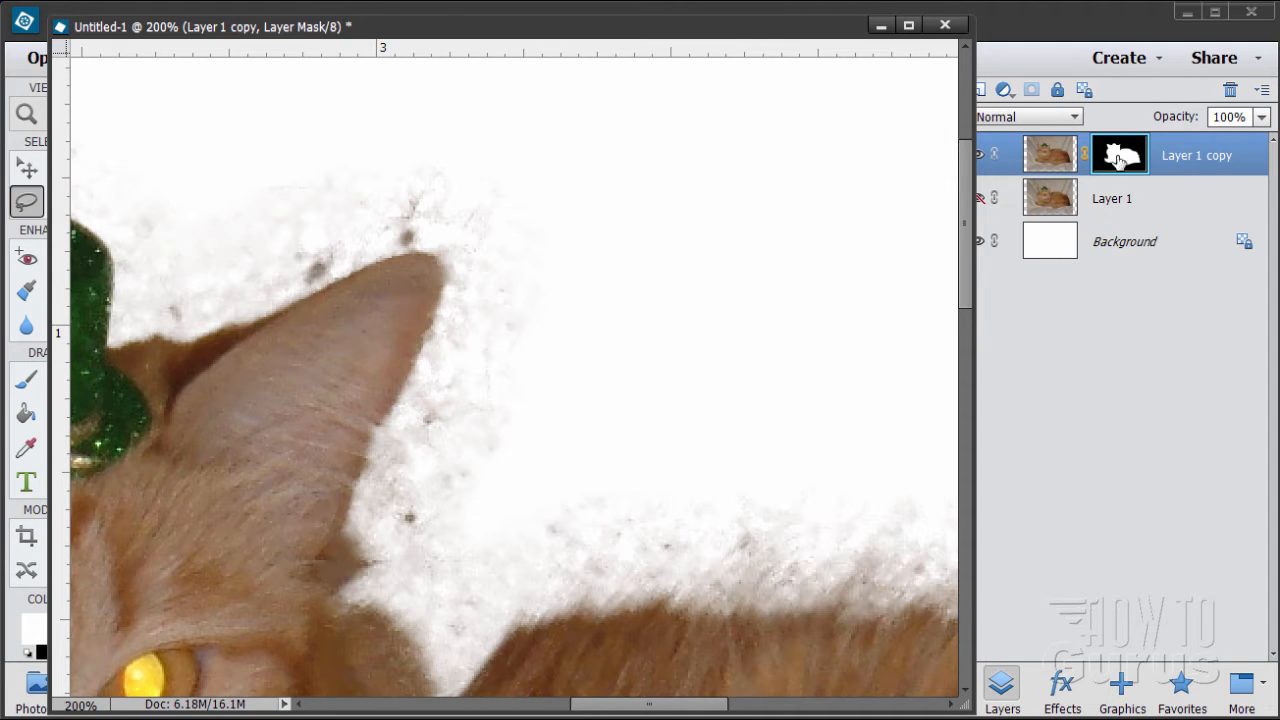
pyautogui.moveTo(450, 38); pyautogui.dragTo(519, 32)
pyautogui.click(59, 623)
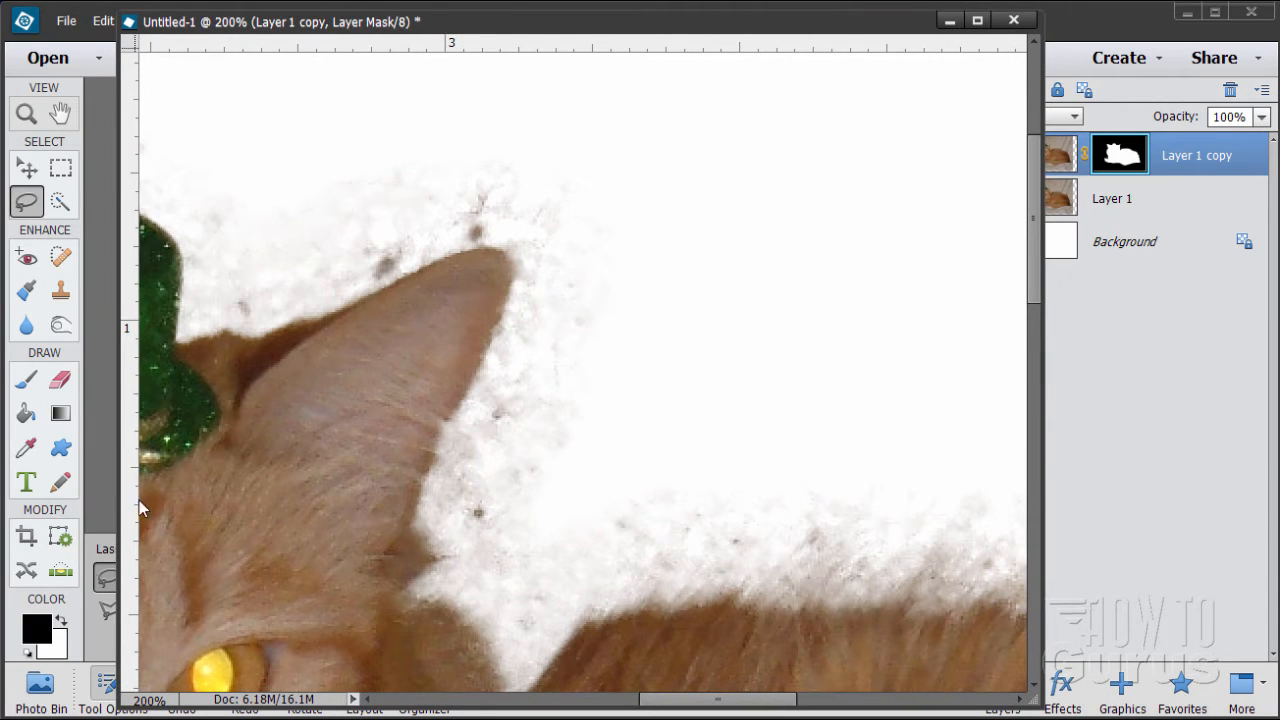
# Step: Paint black on the mask with a soft Brush to hide the leftover background beside the right ear's outer edge
pyautogui.moveTo(577, 33); pyautogui.dragTo(715, 35)
pyautogui.click(26, 380)
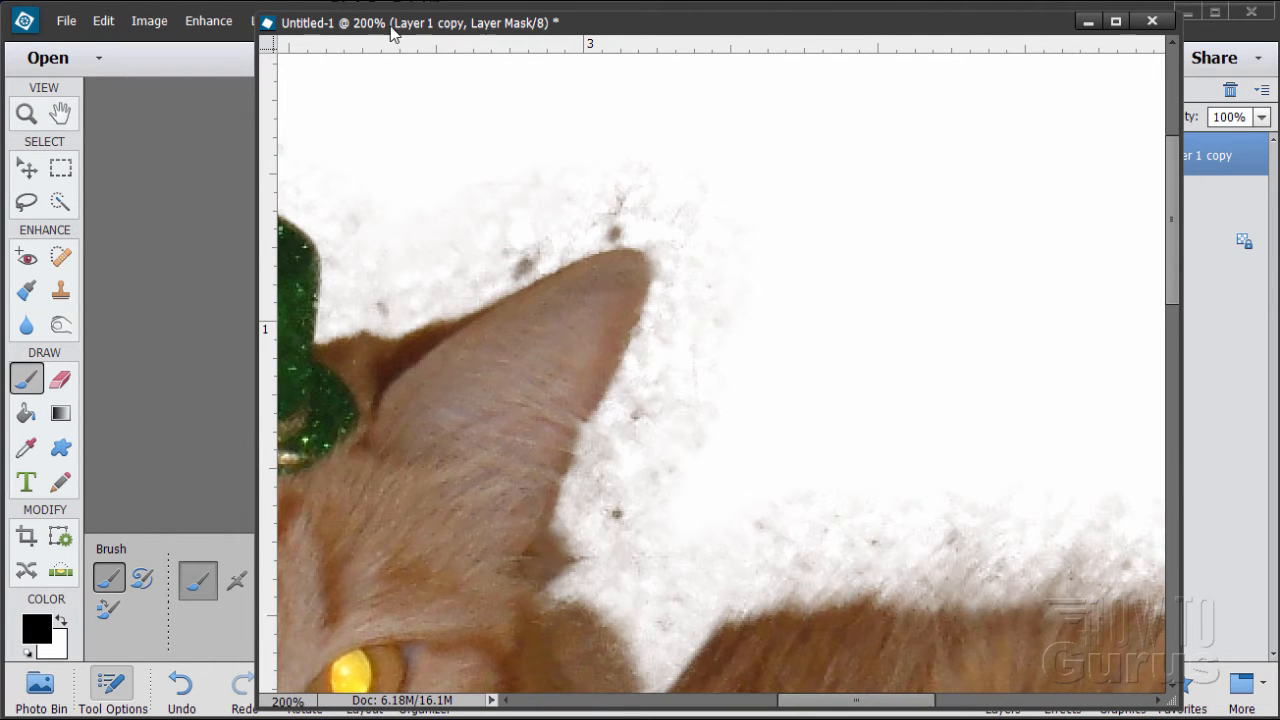
pyautogui.moveTo(445, 28); pyautogui.dragTo(805, 49)
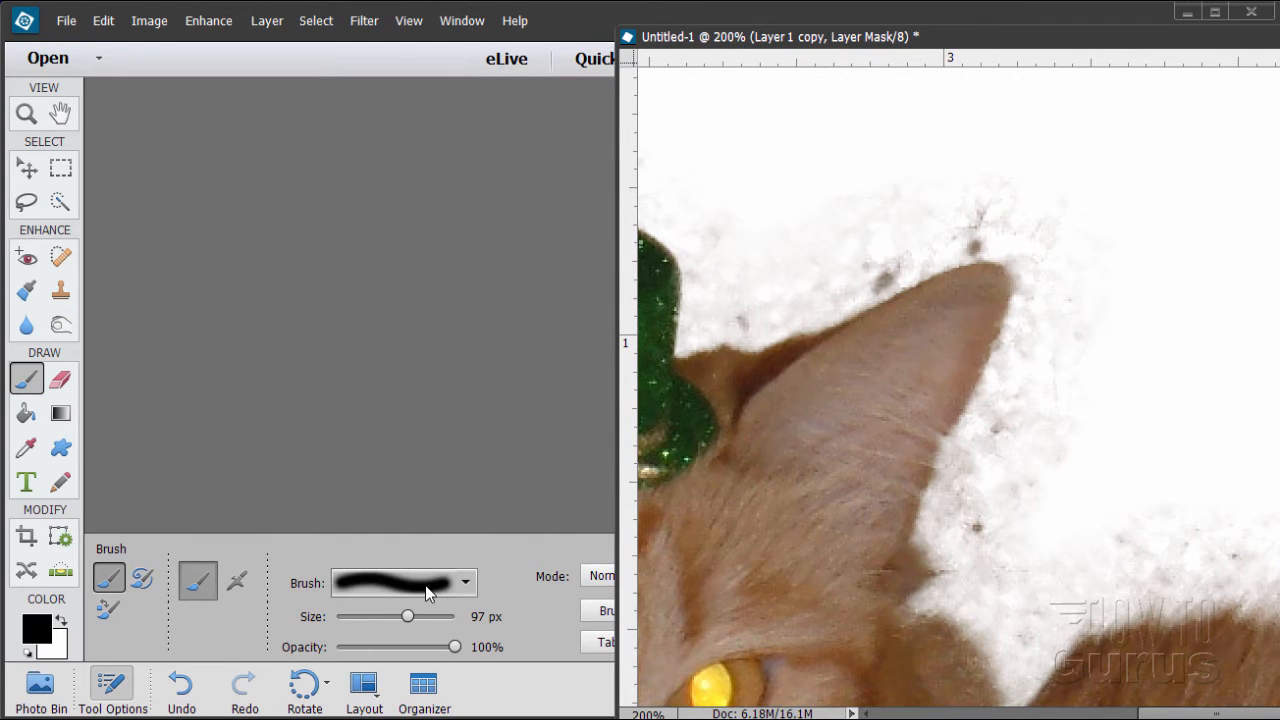
pyautogui.moveTo(935, 45); pyautogui.dragTo(493, 31)
pyautogui.moveTo(640, 220)
pyautogui.mouseDown()
pyautogui.moveTo(661, 302)
pyautogui.moveTo(646, 285)
pyautogui.moveTo(633, 370)
pyautogui.moveTo(586, 494)
pyautogui.mouseUp()
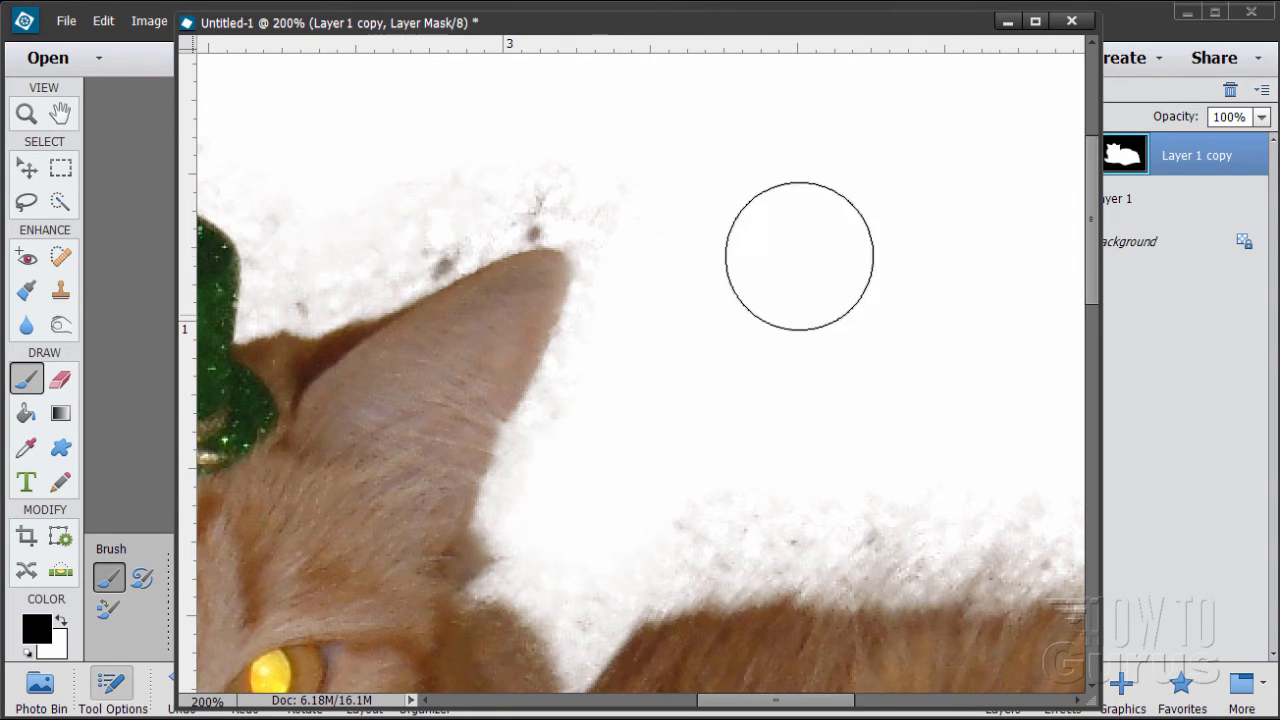
# Step: With a smaller brush, mask out the leftover background above the right ear and along the nearest part of the back
pyautogui.moveTo(589, 34); pyautogui.dragTo(871, 34)
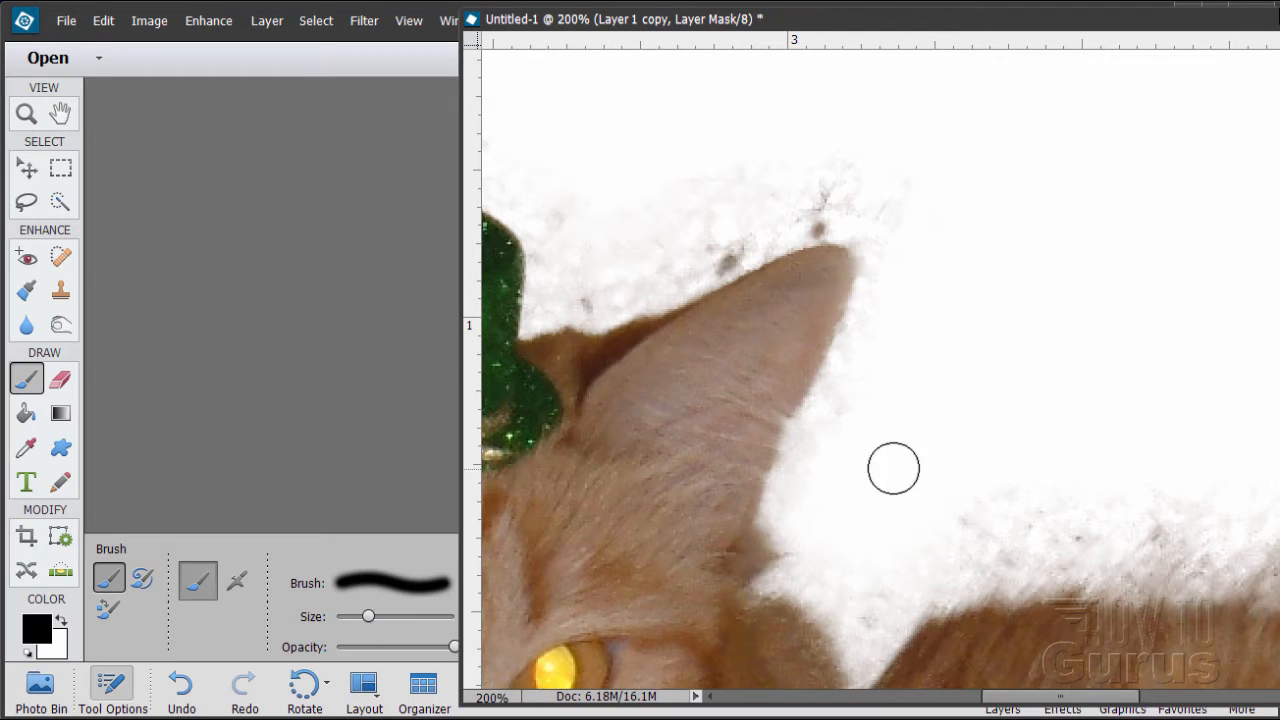
pyautogui.moveTo(902, 334)
pyautogui.mouseDown()
pyautogui.moveTo(905, 302)
pyautogui.moveTo(801, 504)
pyautogui.moveTo(890, 310)
pyautogui.moveTo(868, 356)
pyautogui.moveTo(888, 277)
pyautogui.moveTo(874, 235)
pyautogui.moveTo(834, 211)
pyautogui.moveTo(779, 226)
pyautogui.moveTo(823, 209)
pyautogui.moveTo(754, 222)
pyautogui.moveTo(632, 285)
pyautogui.moveTo(557, 297)
pyautogui.moveTo(561, 211)
pyautogui.mouseUp()
pyautogui.moveTo(641, 227)
pyautogui.mouseDown()
pyautogui.moveTo(602, 298)
pyautogui.moveTo(569, 292)
pyautogui.moveTo(628, 236)
pyautogui.moveTo(816, 181)
pyautogui.moveTo(794, 176)
pyautogui.moveTo(836, 195)
pyautogui.moveTo(751, 232)
pyautogui.moveTo(886, 201)
pyautogui.moveTo(905, 239)
pyautogui.mouseUp()
pyautogui.moveTo(826, 512)
pyautogui.mouseDown()
pyautogui.moveTo(817, 570)
pyautogui.moveTo(841, 576)
pyautogui.moveTo(824, 580)
pyautogui.moveTo(861, 645)
pyautogui.moveTo(964, 545)
pyautogui.moveTo(989, 556)
pyautogui.moveTo(1167, 540)
pyautogui.moveTo(1135, 498)
pyautogui.moveTo(959, 549)
pyautogui.moveTo(1088, 508)
pyautogui.mouseUp()
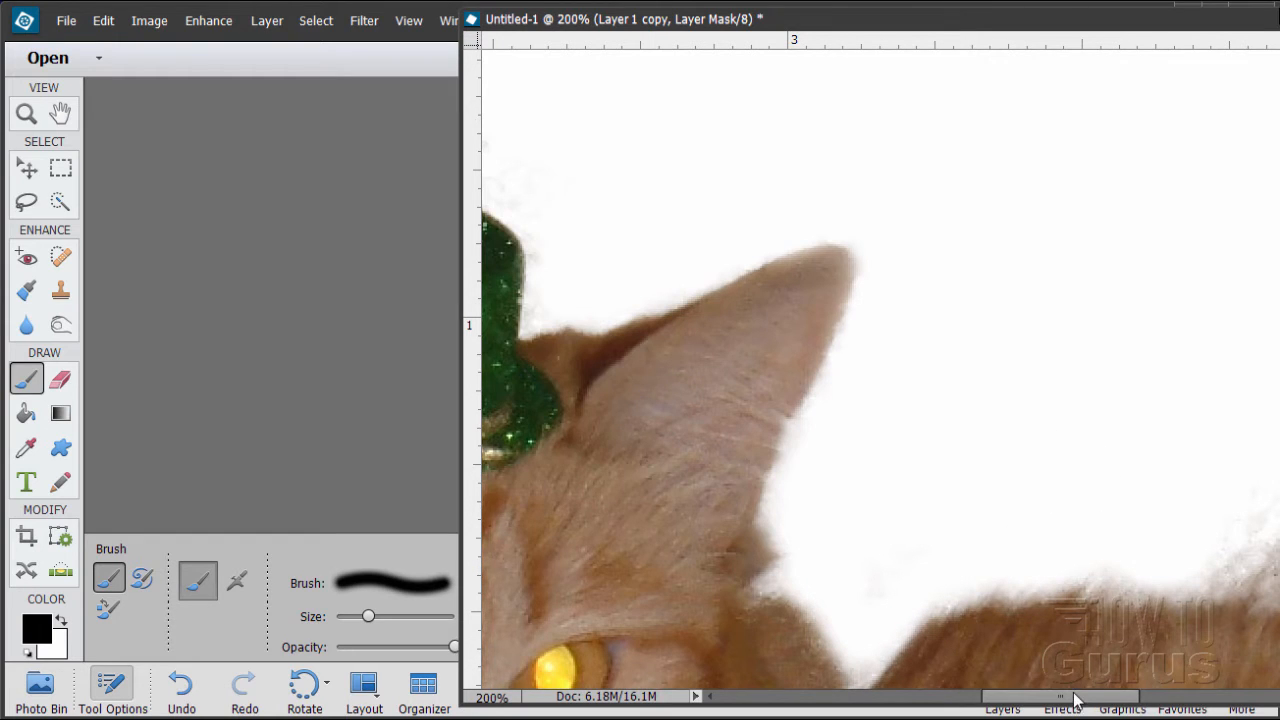
# Step: Mask out the leftover background above the fur along the middle and far end of the cat's back
pyautogui.moveTo(1075, 700); pyautogui.dragTo(1175, 700)
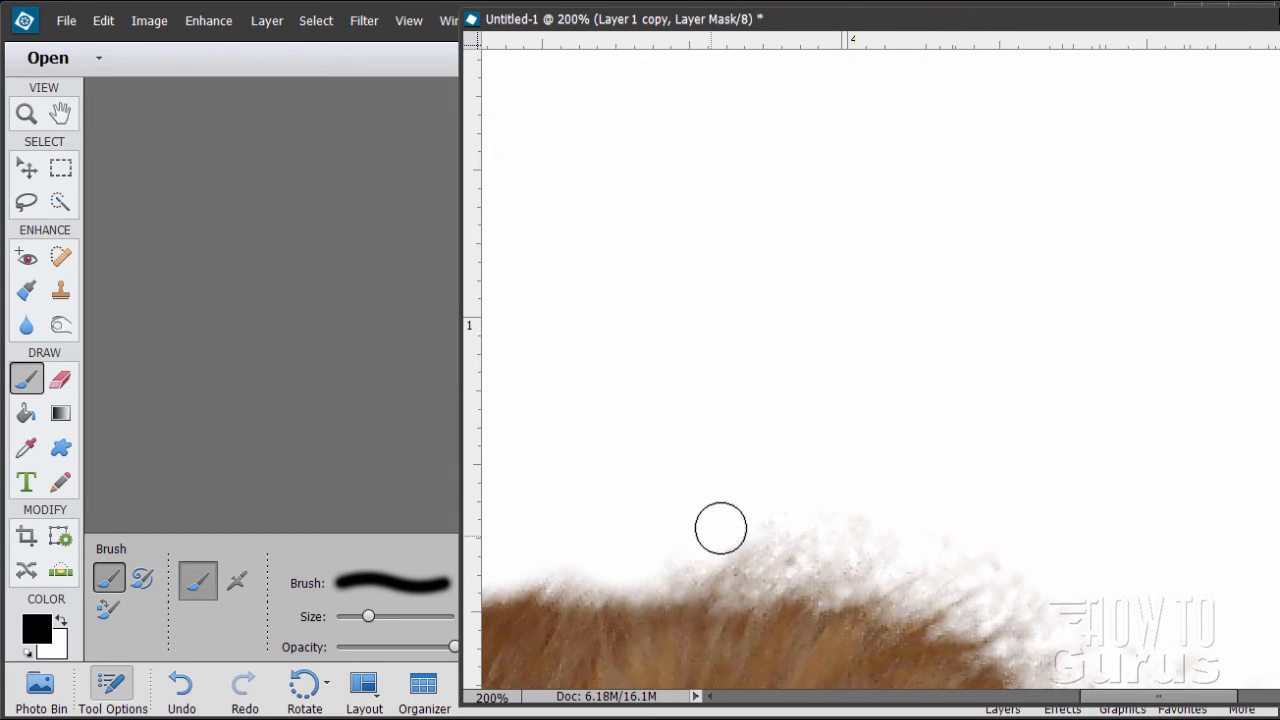
pyautogui.moveTo(720, 528)
pyautogui.mouseDown()
pyautogui.moveTo(743, 553)
pyautogui.moveTo(974, 538)
pyautogui.moveTo(1035, 607)
pyautogui.moveTo(973, 587)
pyautogui.moveTo(946, 551)
pyautogui.moveTo(734, 548)
pyautogui.moveTo(916, 543)
pyautogui.moveTo(1021, 601)
pyautogui.moveTo(1067, 631)
pyautogui.mouseUp()
pyautogui.scroll(-5, 1165, 520)
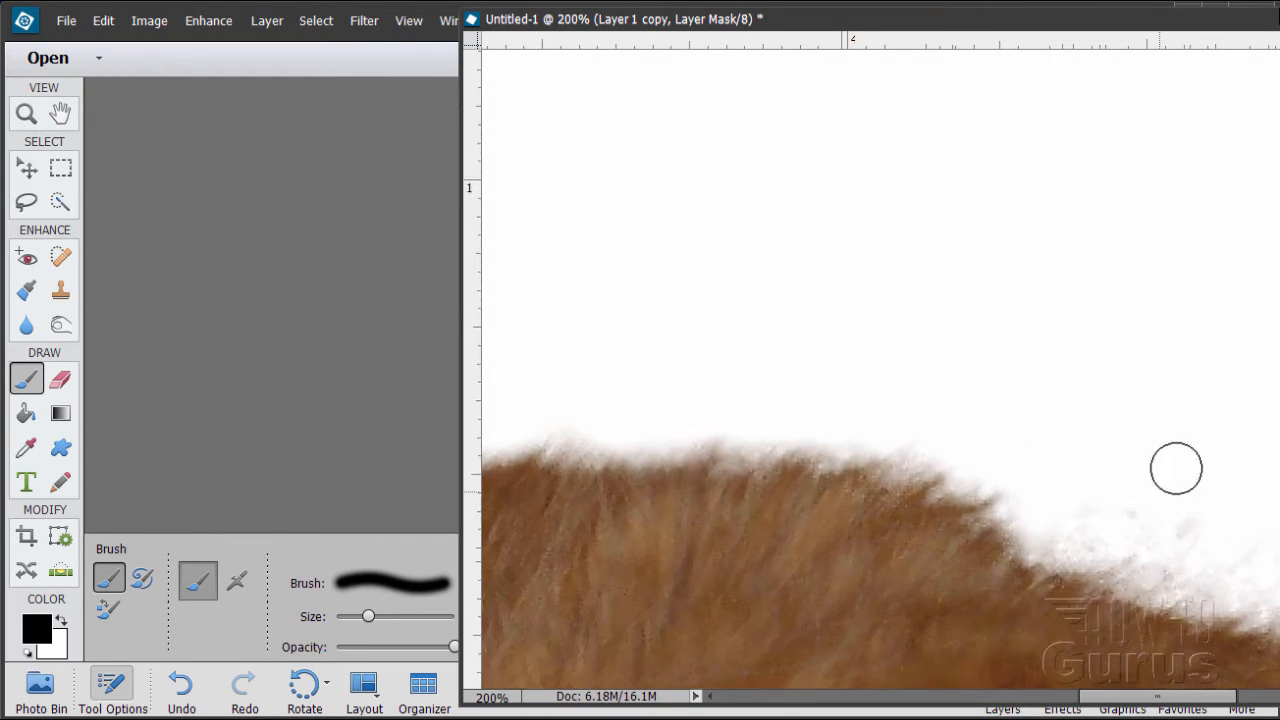
pyautogui.moveTo(1144, 452)
pyautogui.mouseDown()
pyautogui.moveTo(1179, 479)
pyautogui.moveTo(1209, 492)
pyautogui.moveTo(1129, 411)
pyautogui.moveTo(1243, 471)
pyautogui.moveTo(1273, 506)
pyautogui.mouseUp()
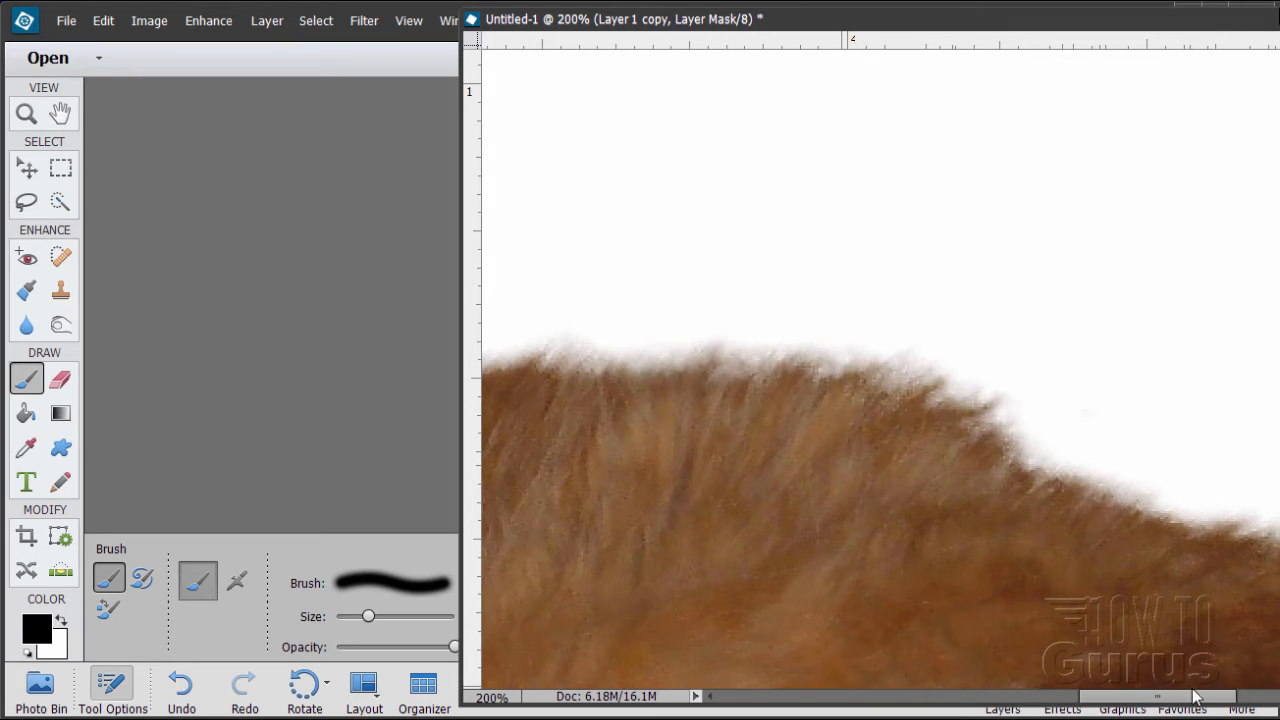
pyautogui.moveTo(1195, 697); pyautogui.dragTo(1243, 697)
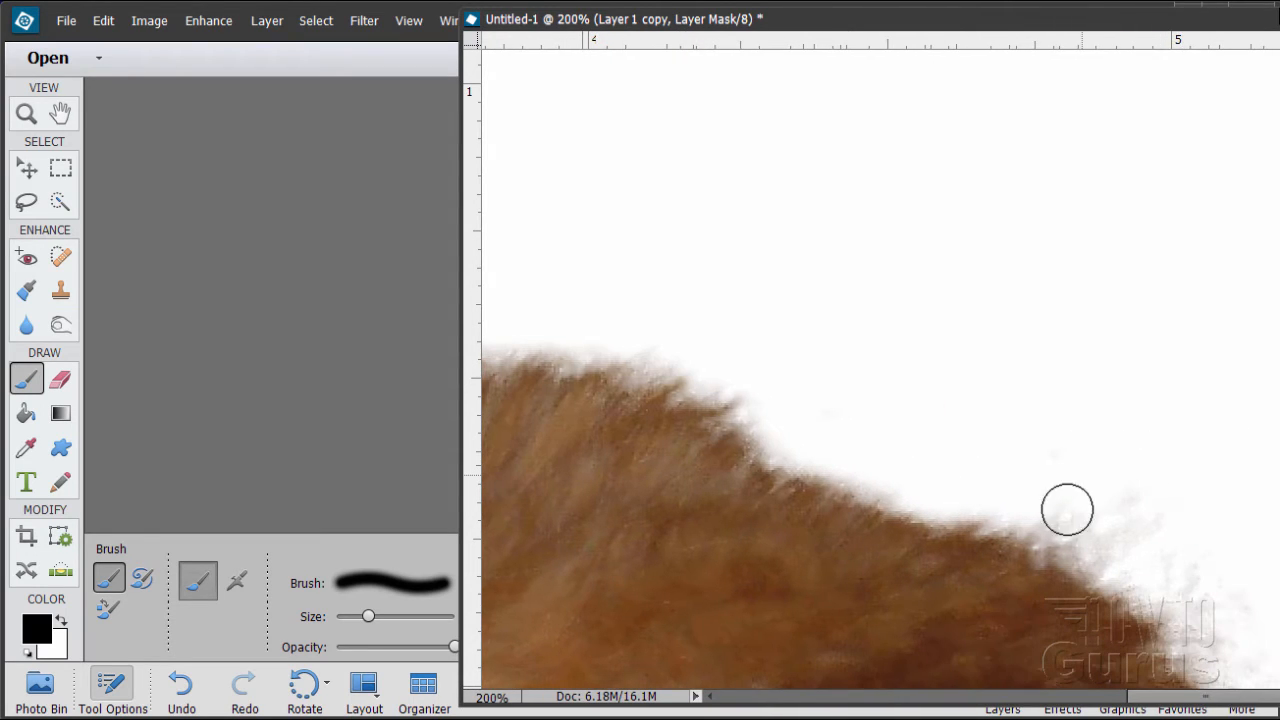
pyautogui.moveTo(1054, 514)
pyautogui.mouseDown()
pyautogui.moveTo(1099, 556)
pyautogui.moveTo(1171, 529)
pyautogui.mouseUp()
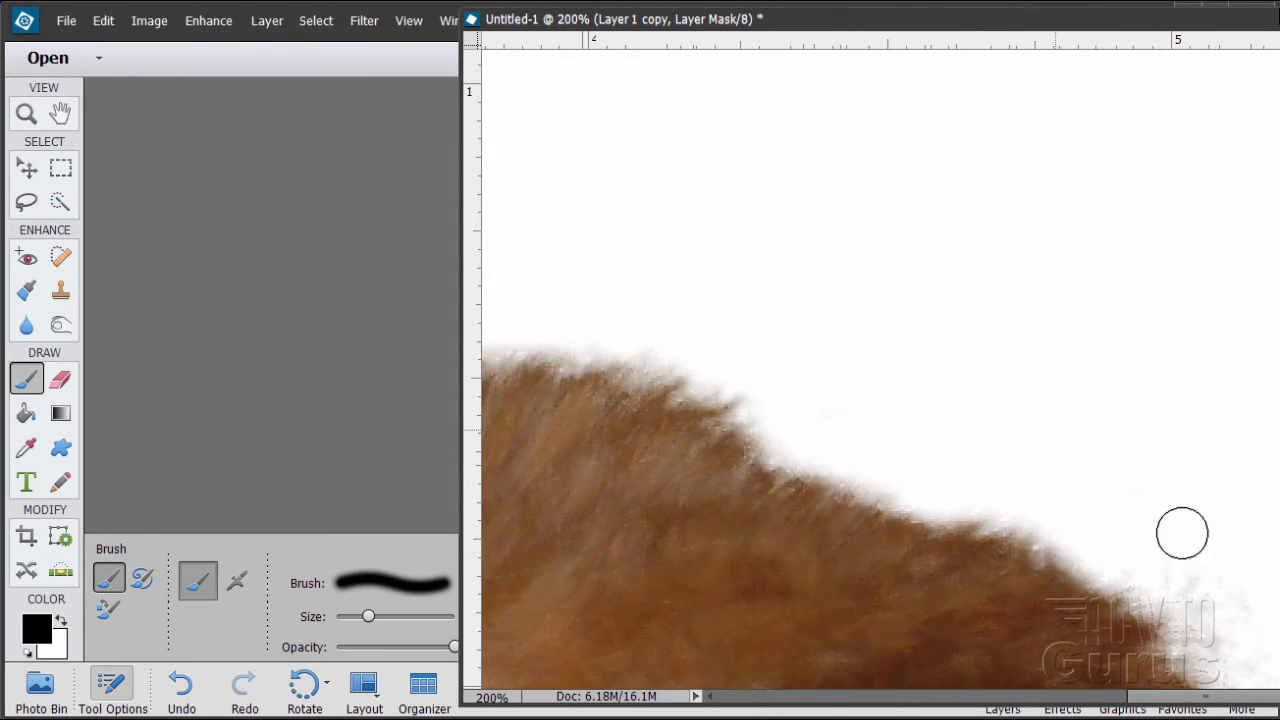
# Step: Mask out the leftover background beside the cat's rump, down its outer edge
pyautogui.scroll(-5, 1250, 520)
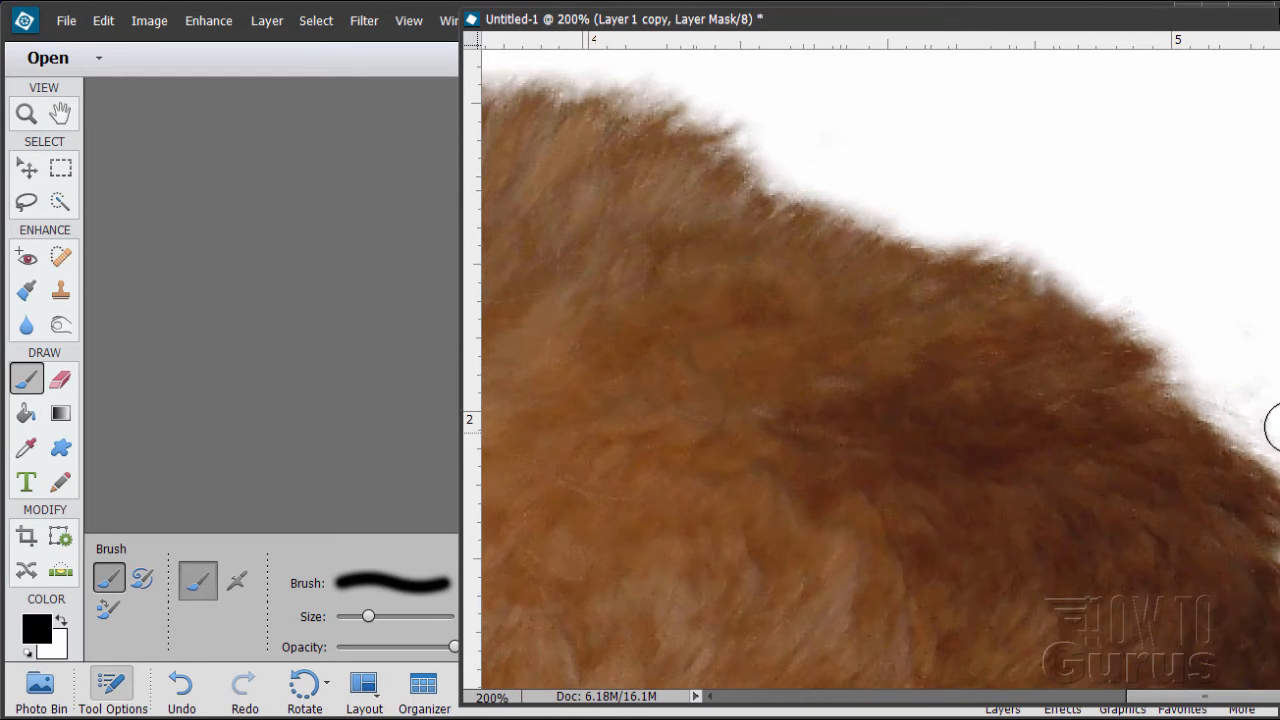
pyautogui.moveTo(1220, 700); pyautogui.dragTo(1263, 700)
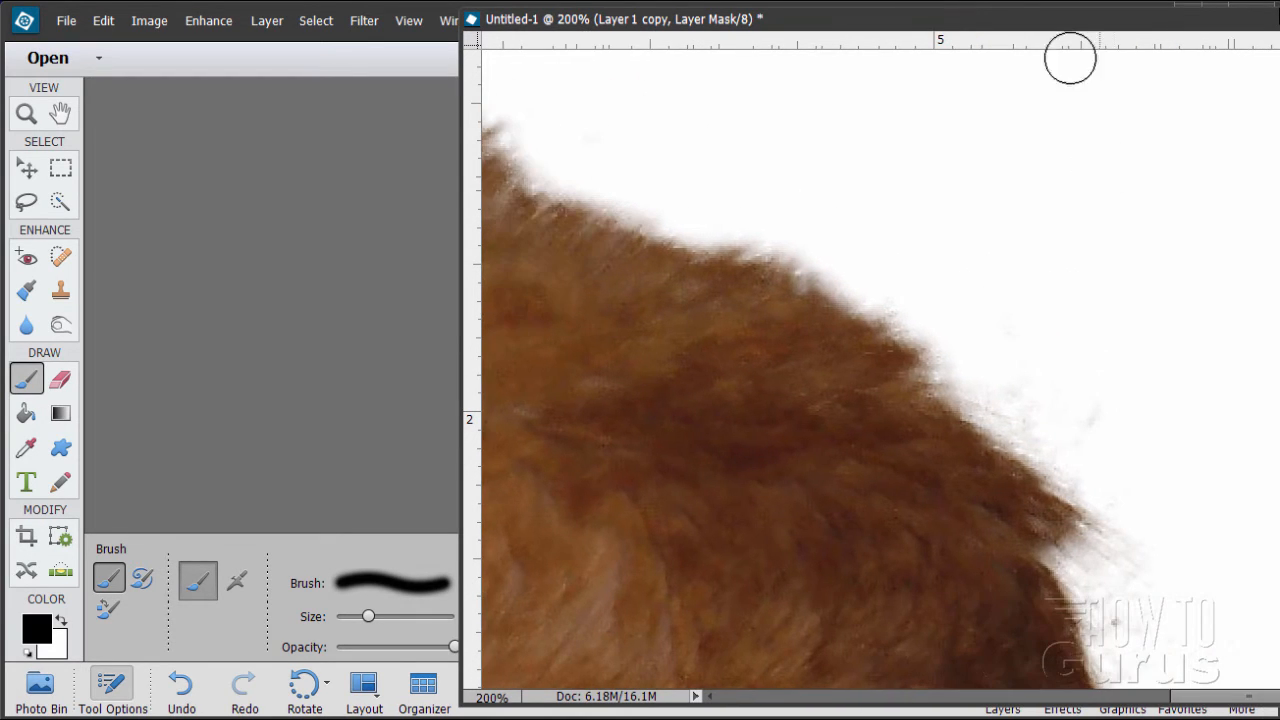
pyautogui.moveTo(1047, 27); pyautogui.dragTo(842, 20)
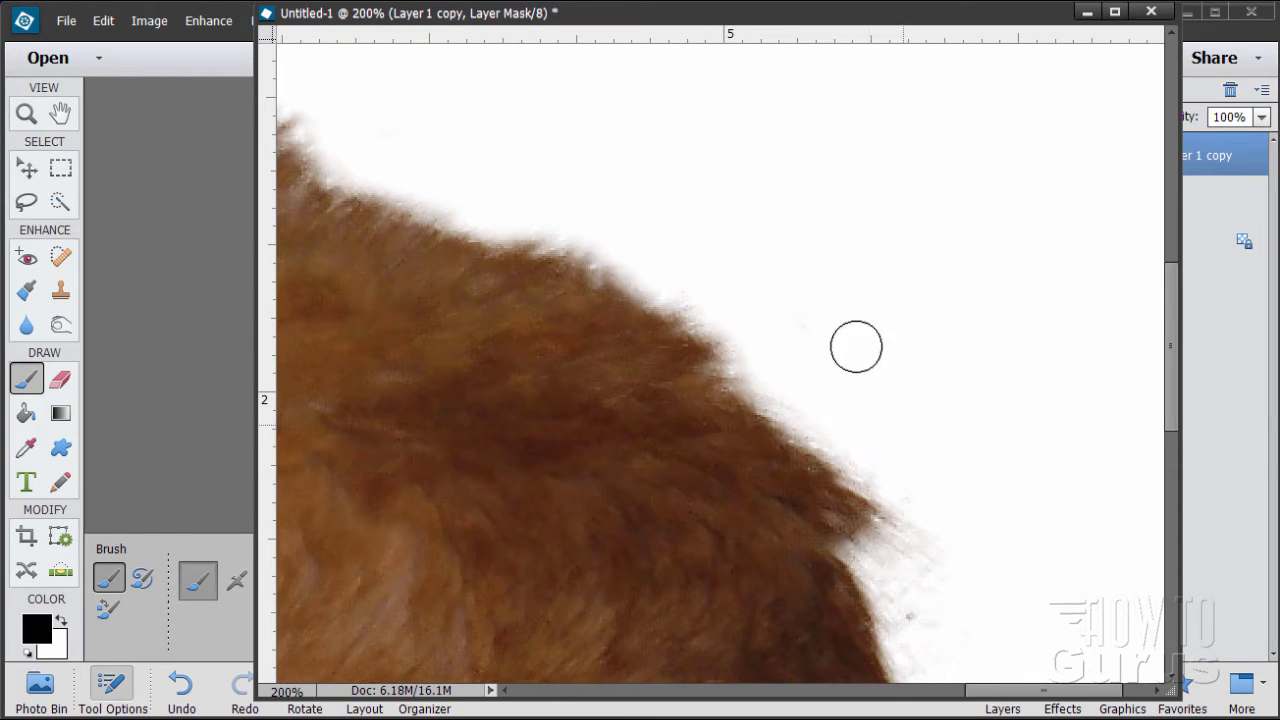
pyautogui.moveTo(876, 445)
pyautogui.mouseDown()
pyautogui.moveTo(923, 507)
pyautogui.moveTo(922, 548)
pyautogui.moveTo(899, 556)
pyautogui.moveTo(935, 615)
pyautogui.mouseUp()
pyautogui.scroll(-5, 1046, 475)
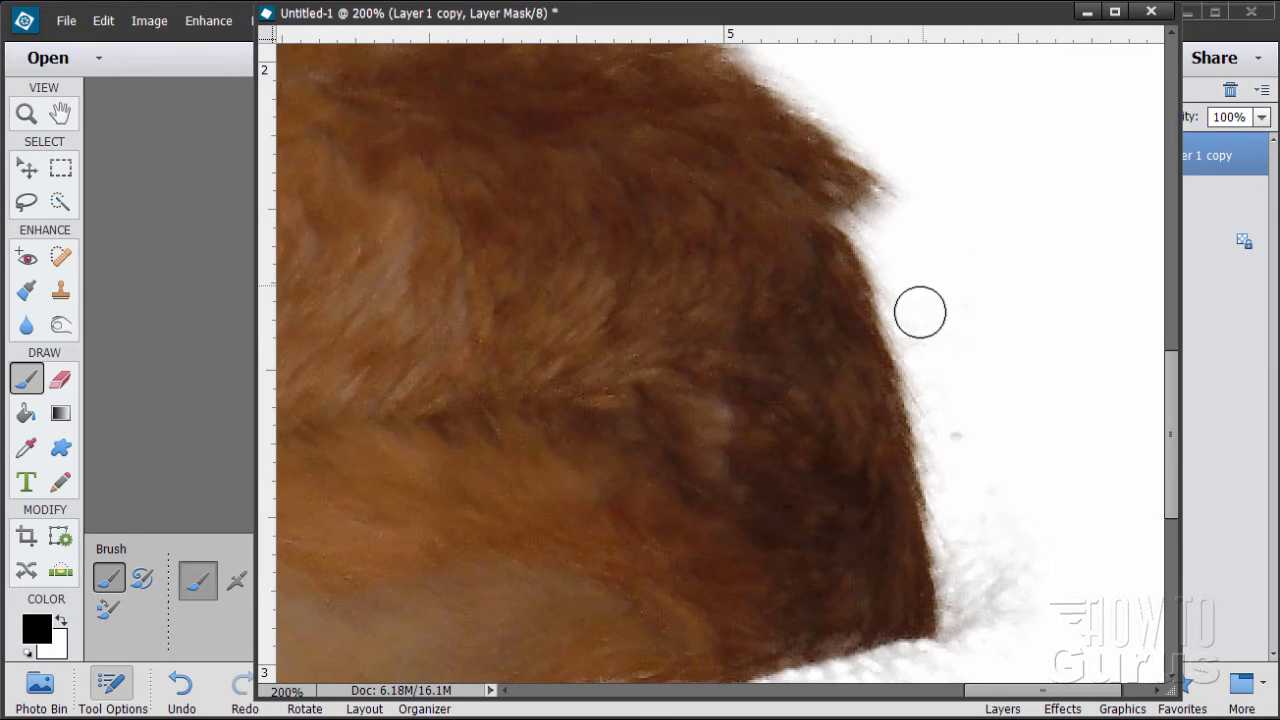
pyautogui.moveTo(945, 398)
pyautogui.mouseDown()
pyautogui.moveTo(965, 575)
pyautogui.moveTo(992, 610)
pyautogui.moveTo(1000, 474)
pyautogui.mouseUp()
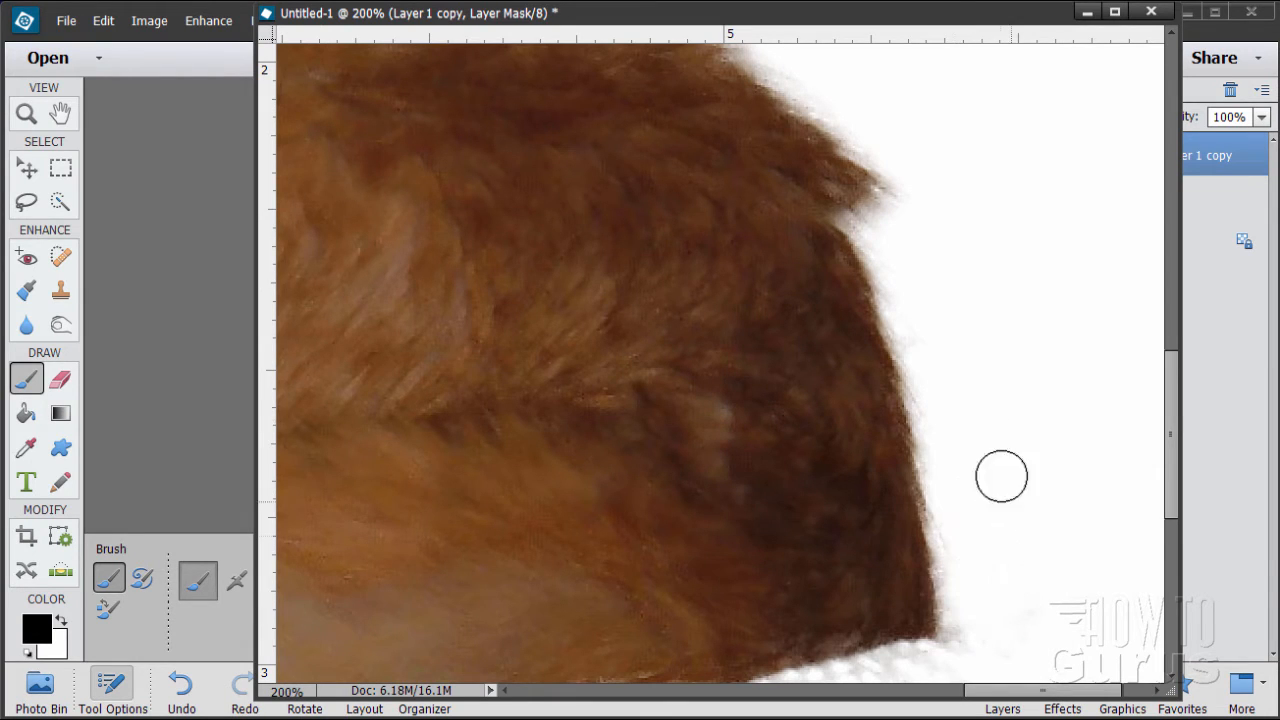
# Step: Mask out the leftover background around the bottom corner of the rump and below its lower edge
pyautogui.moveTo(955, 14); pyautogui.dragTo(779, 14)
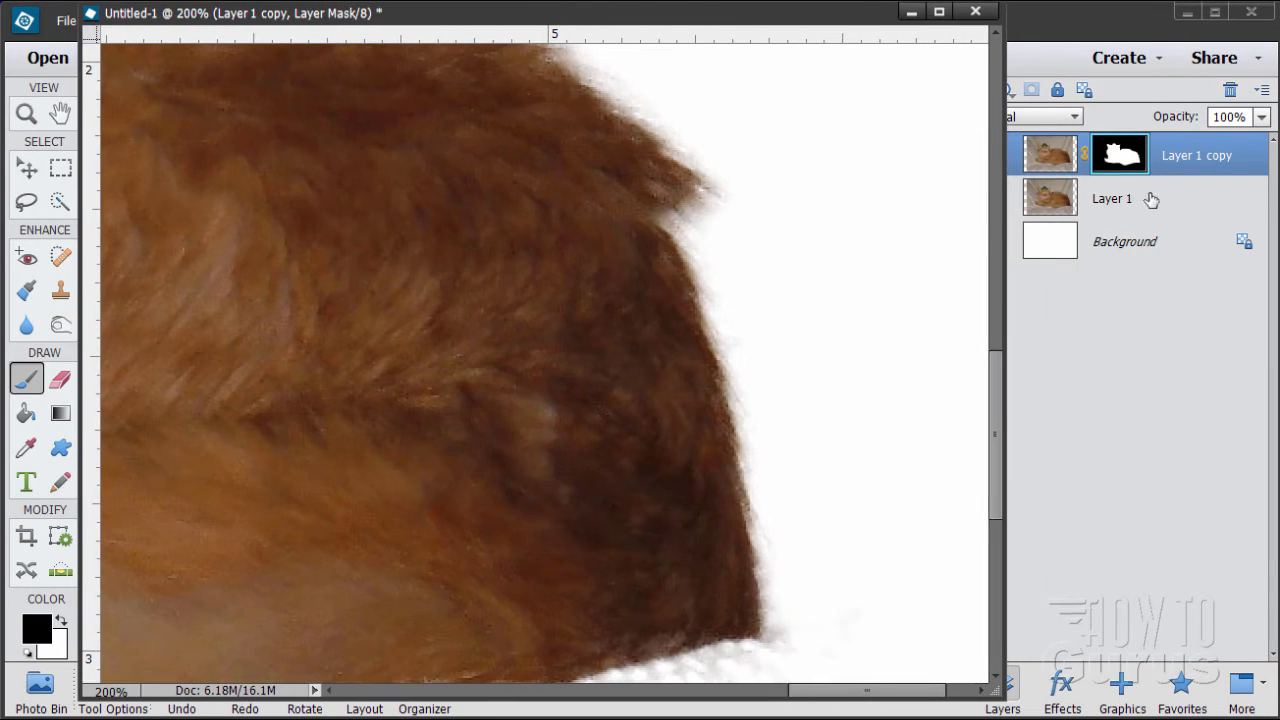
pyautogui.scroll(-1, 907, 362)
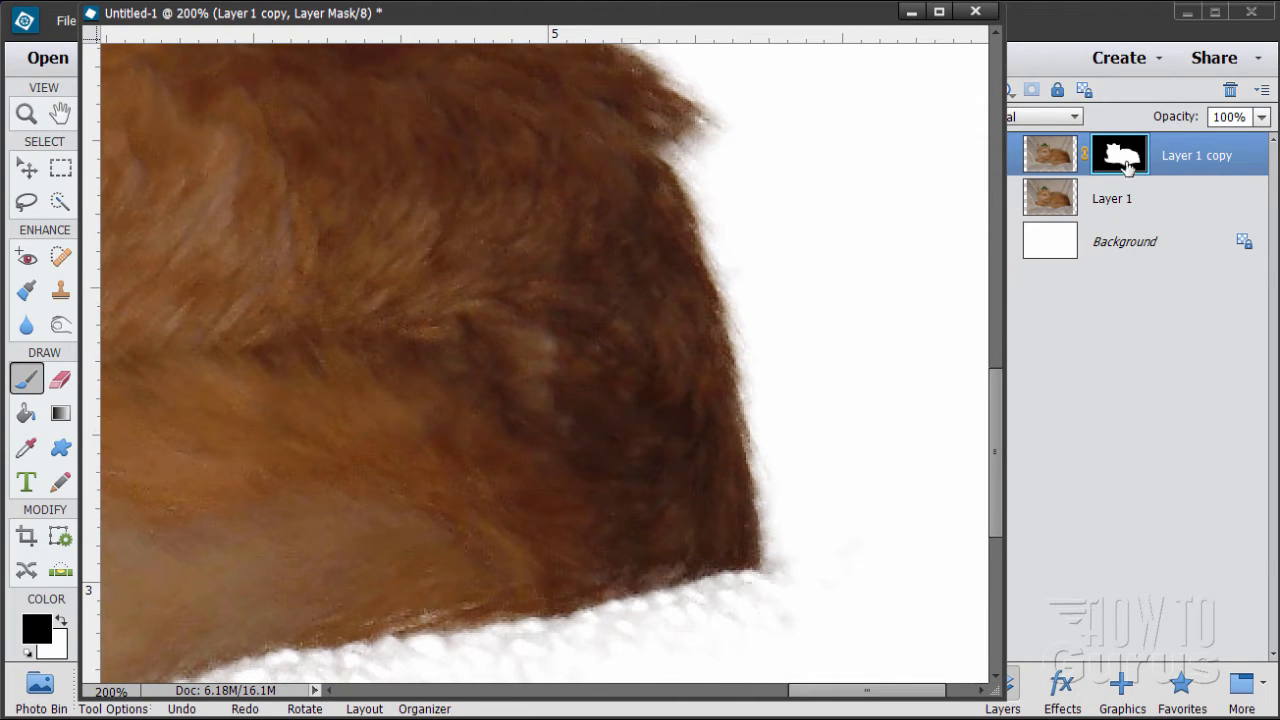
pyautogui.moveTo(861, 577)
pyautogui.mouseDown()
pyautogui.moveTo(829, 542)
pyautogui.moveTo(803, 551)
pyautogui.moveTo(798, 586)
pyautogui.moveTo(754, 627)
pyautogui.mouseUp()
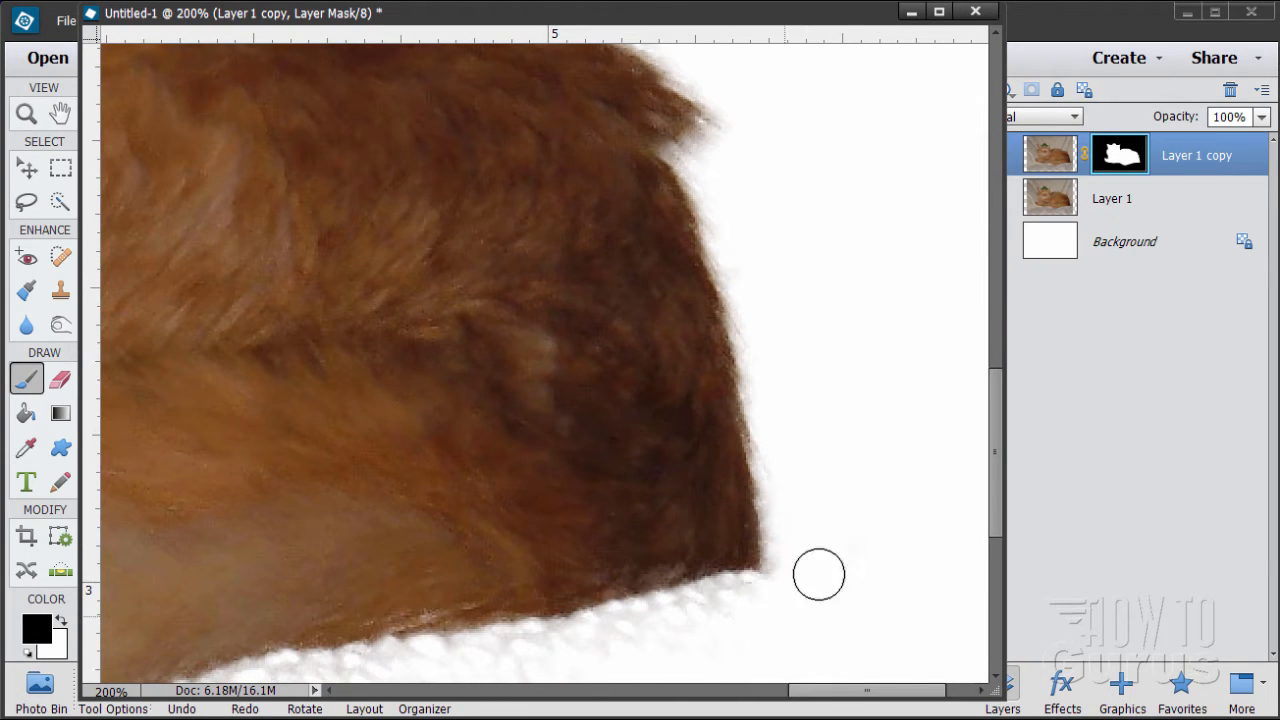
pyautogui.moveTo(819, 574); pyautogui.dragTo(660, 620)
pyautogui.scroll(-1, 898, 536)
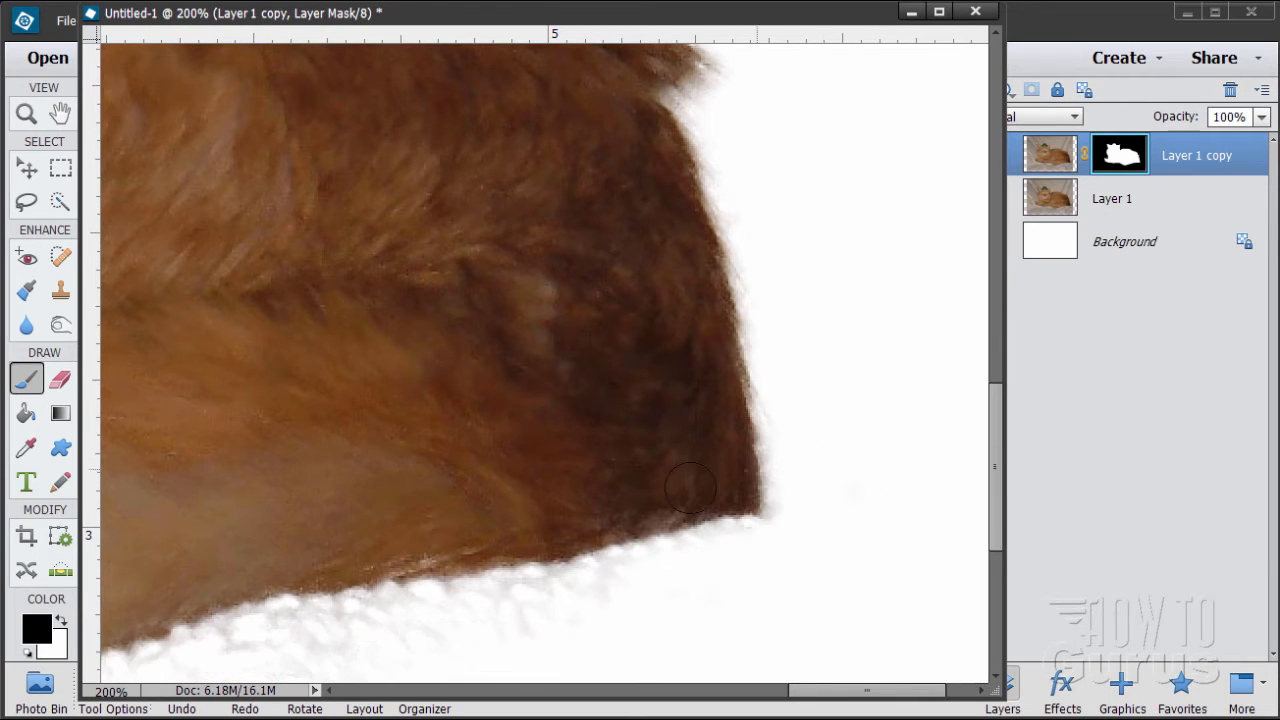
# Step: Mask out the leftover background between the front paw and chest and up beside the left lower cheek
pyautogui.moveTo(880, 695); pyautogui.dragTo(517, 697)
pyautogui.moveTo(272, 390)
pyautogui.mouseDown()
pyautogui.moveTo(249, 286)
pyautogui.moveTo(277, 154)
pyautogui.moveTo(215, 397)
pyautogui.moveTo(239, 331)
pyautogui.moveTo(245, 233)
pyautogui.moveTo(271, 212)
pyautogui.moveTo(269, 245)
pyautogui.moveTo(360, 190)
pyautogui.moveTo(415, 203)
pyautogui.moveTo(372, 200)
pyautogui.moveTo(424, 217)
pyautogui.moveTo(365, 209)
pyautogui.moveTo(429, 220)
pyautogui.moveTo(443, 240)
pyautogui.moveTo(498, 244)
pyautogui.moveTo(464, 243)
pyautogui.moveTo(492, 230)
pyautogui.moveTo(487, 131)
pyautogui.moveTo(451, 173)
pyautogui.moveTo(376, 154)
pyautogui.moveTo(387, 126)
pyautogui.moveTo(461, 180)
pyautogui.moveTo(452, 192)
pyautogui.moveTo(495, 238)
pyautogui.mouseUp()
pyautogui.scroll(5, 663, 549)
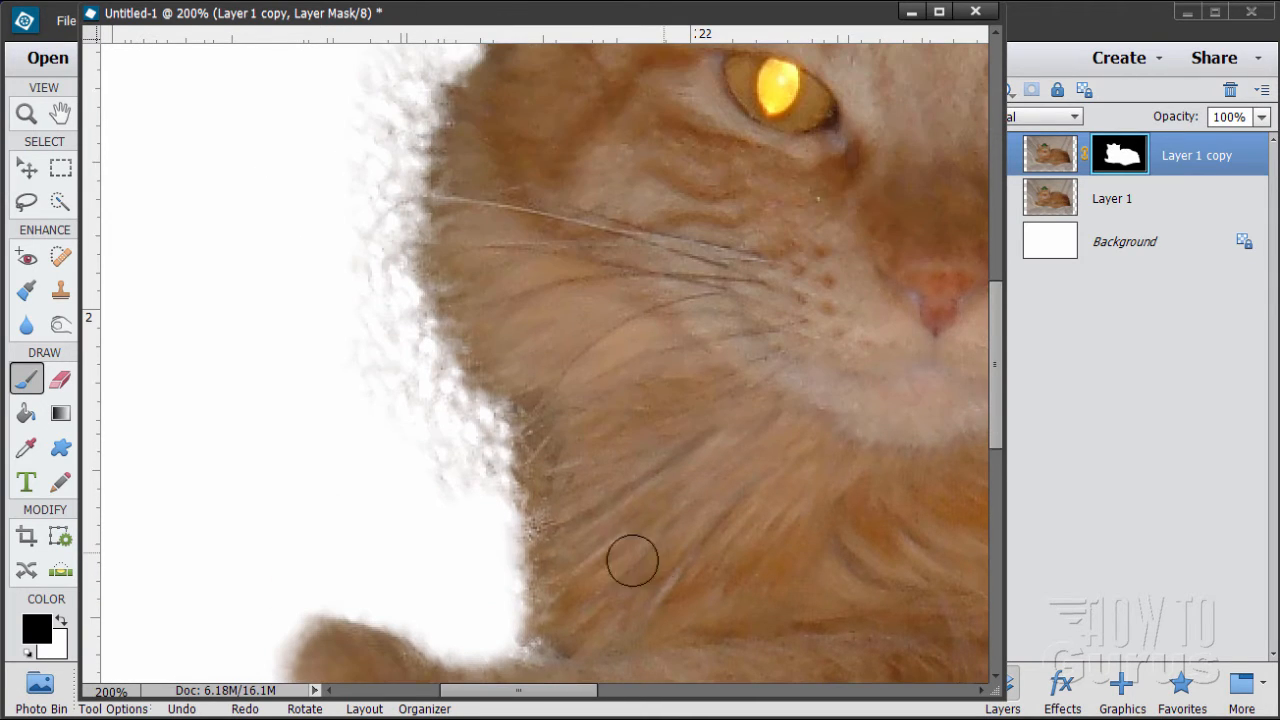
pyautogui.moveTo(505, 518)
pyautogui.mouseDown()
pyautogui.moveTo(492, 433)
pyautogui.moveTo(467, 428)
pyautogui.moveTo(436, 385)
pyautogui.moveTo(414, 323)
pyautogui.moveTo(347, 380)
pyautogui.mouseUp()
# Step: Mask out the leftover background beside the left upper cheek and along the left ear's outer edge
pyautogui.scroll(3, 428, 456)
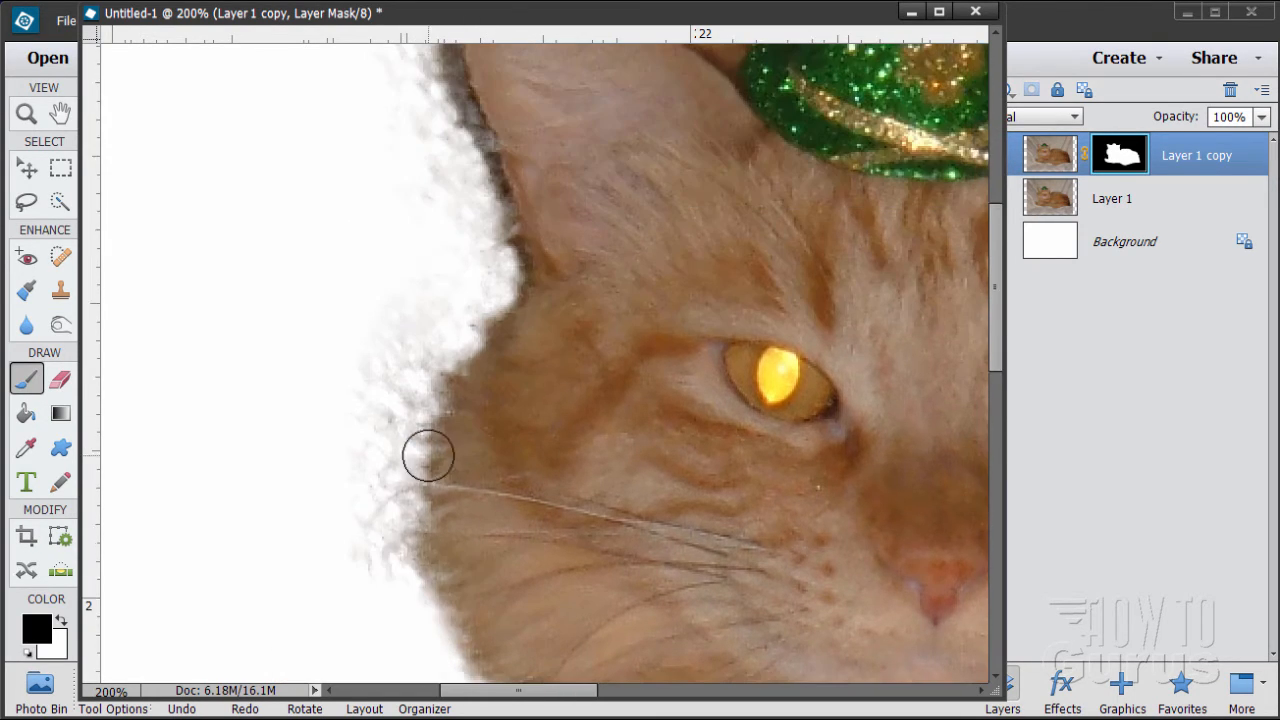
pyautogui.moveTo(416, 557)
pyautogui.mouseDown()
pyautogui.moveTo(389, 554)
pyautogui.moveTo(397, 480)
pyautogui.moveTo(349, 540)
pyautogui.mouseUp()
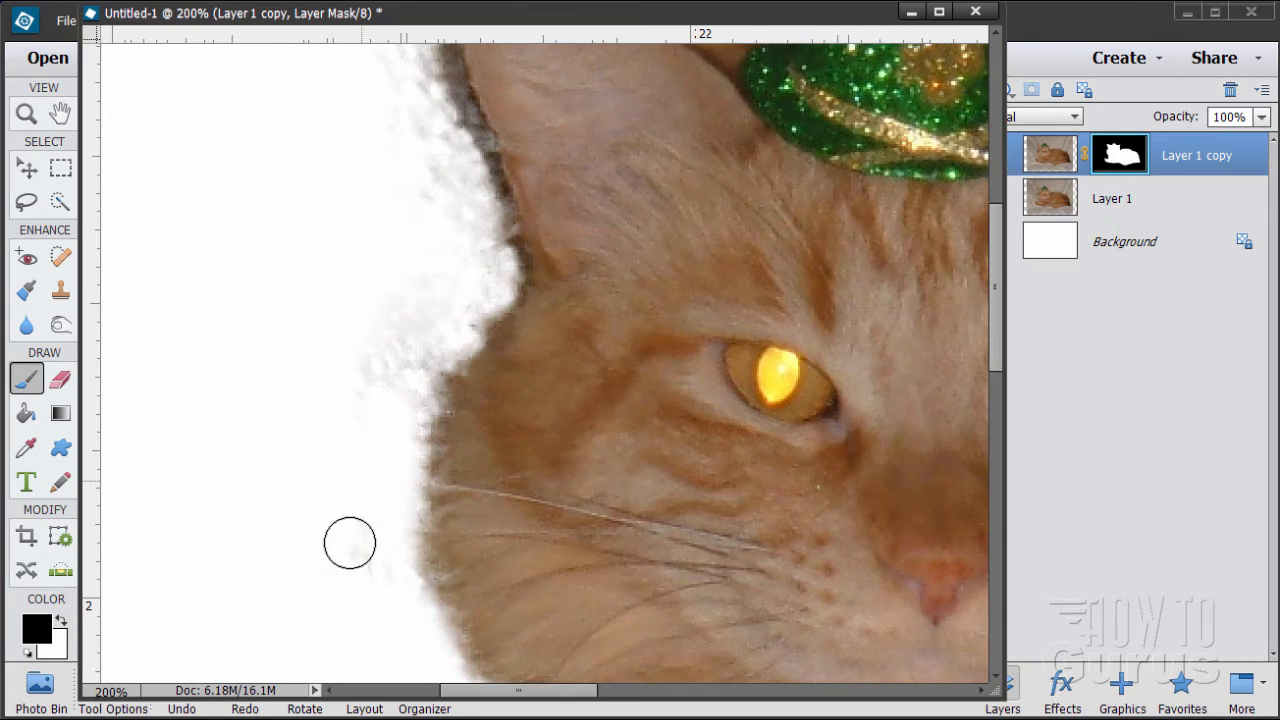
pyautogui.moveTo(397, 412)
pyautogui.mouseDown()
pyautogui.moveTo(473, 302)
pyautogui.moveTo(425, 331)
pyautogui.moveTo(416, 302)
pyautogui.mouseUp()
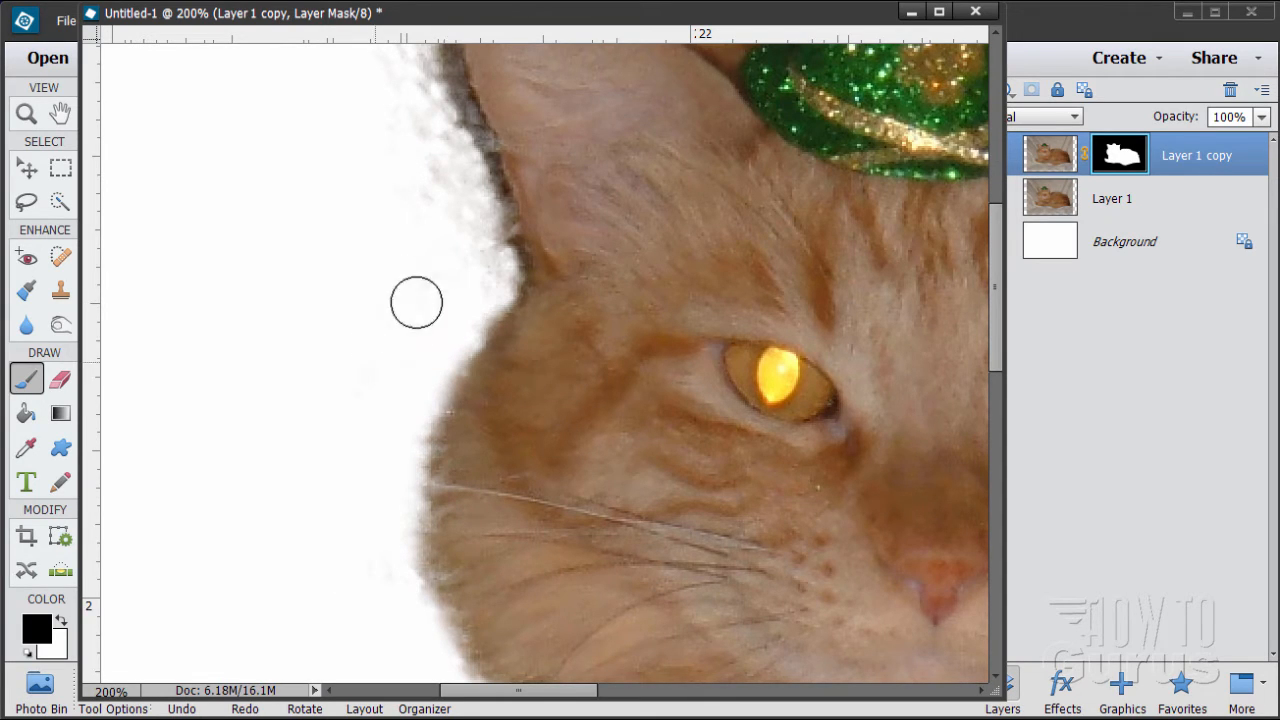
pyautogui.moveTo(498, 278); pyautogui.dragTo(450, 140)
pyautogui.scroll(-1, 485, 298)
pyautogui.scroll(4, 485, 298)
pyautogui.moveTo(437, 354)
pyautogui.mouseDown()
pyautogui.moveTo(445, 289)
pyautogui.moveTo(413, 228)
pyautogui.moveTo(409, 170)
pyautogui.moveTo(371, 214)
pyautogui.mouseUp()
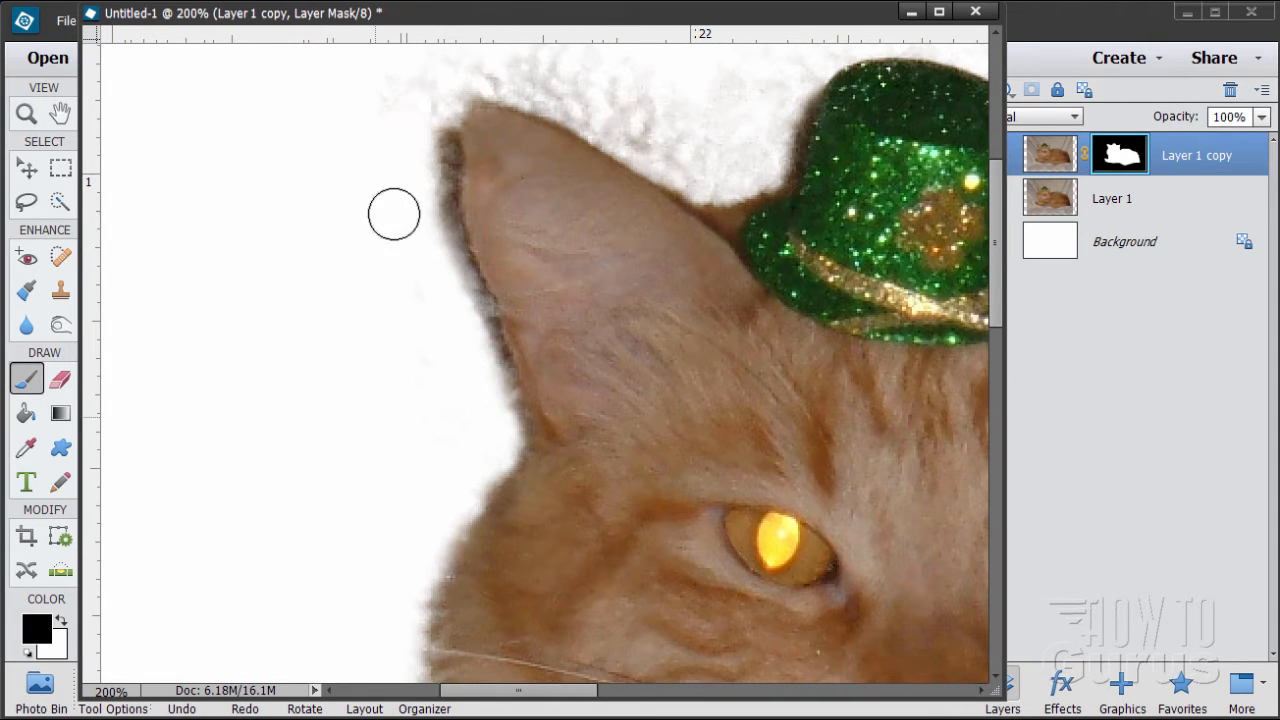
# Step: Mask out the leftover background above the left ear and around the green hat
pyautogui.scroll(4, 849, 329)
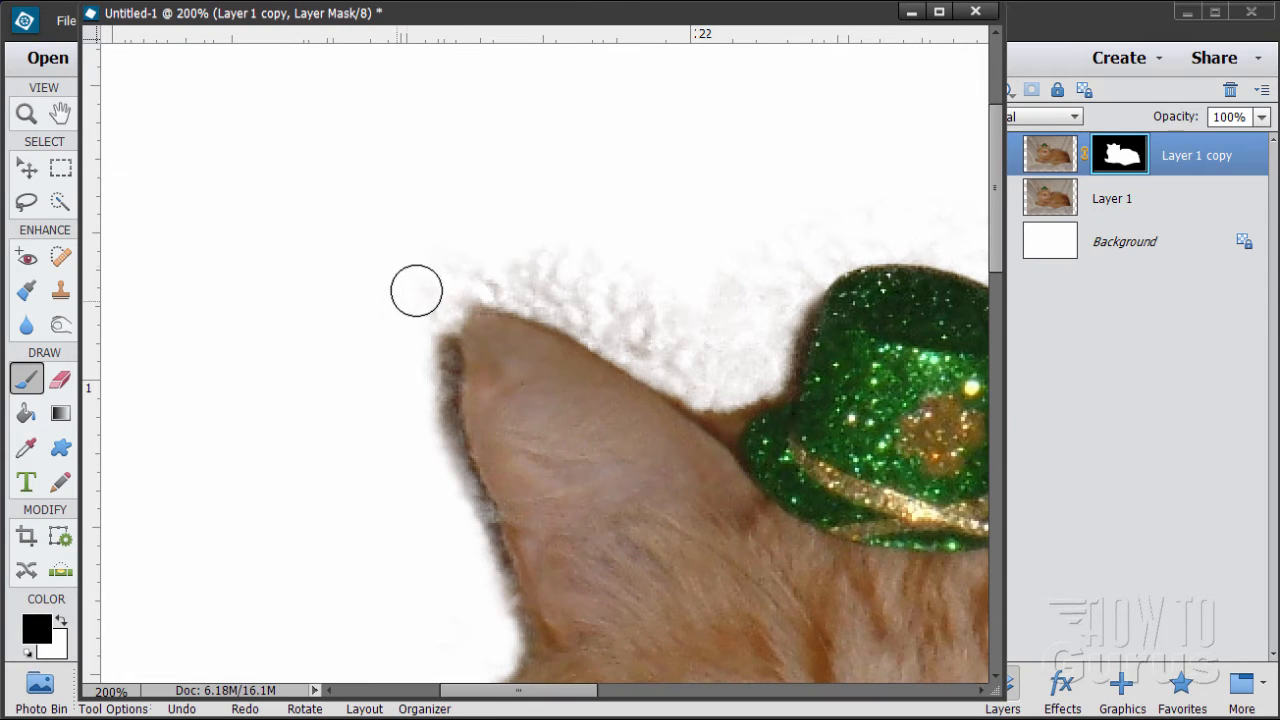
pyautogui.moveTo(416, 291)
pyautogui.mouseDown()
pyautogui.moveTo(452, 276)
pyautogui.moveTo(525, 275)
pyautogui.moveTo(457, 281)
pyautogui.moveTo(501, 274)
pyautogui.moveTo(601, 309)
pyautogui.moveTo(550, 287)
pyautogui.moveTo(713, 380)
pyautogui.moveTo(748, 374)
pyautogui.moveTo(671, 362)
pyautogui.moveTo(598, 295)
pyautogui.moveTo(640, 286)
pyautogui.mouseUp()
pyautogui.moveTo(733, 341)
pyautogui.mouseDown()
pyautogui.moveTo(763, 359)
pyautogui.moveTo(806, 269)
pyautogui.mouseUp()
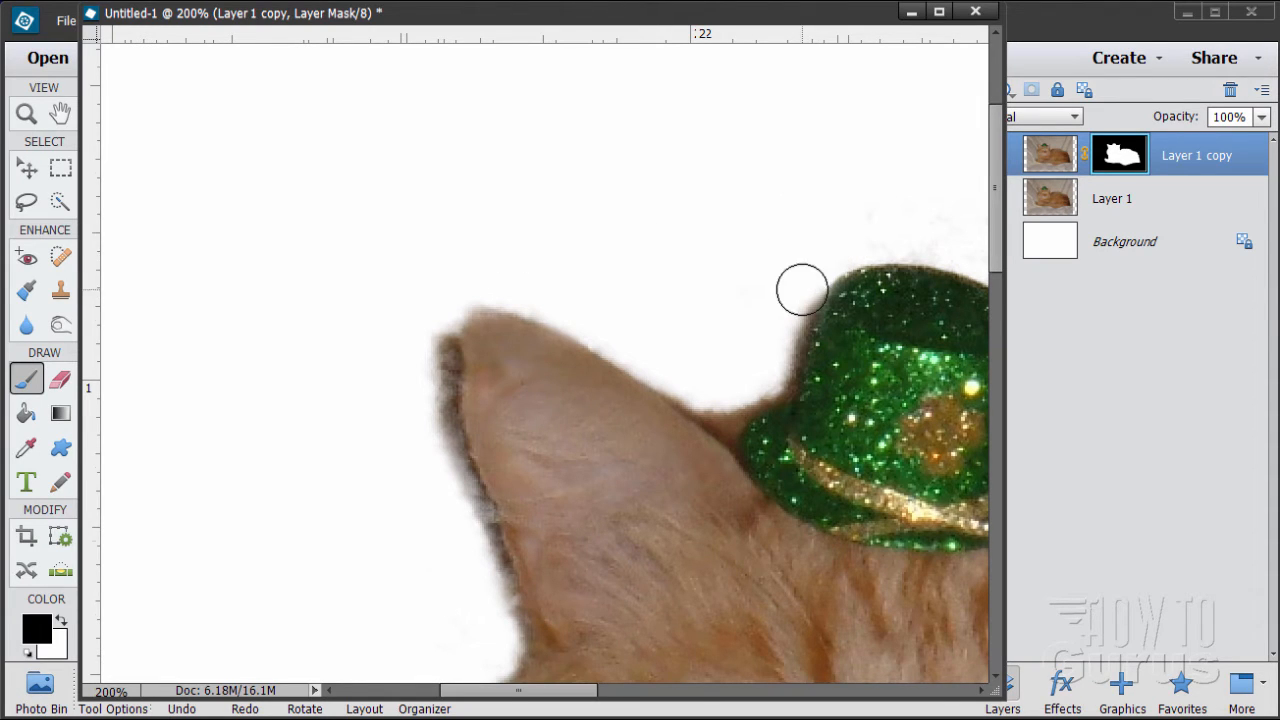
pyautogui.scroll(1, 574, 680)
pyautogui.moveTo(580, 690); pyautogui.dragTo(665, 696)
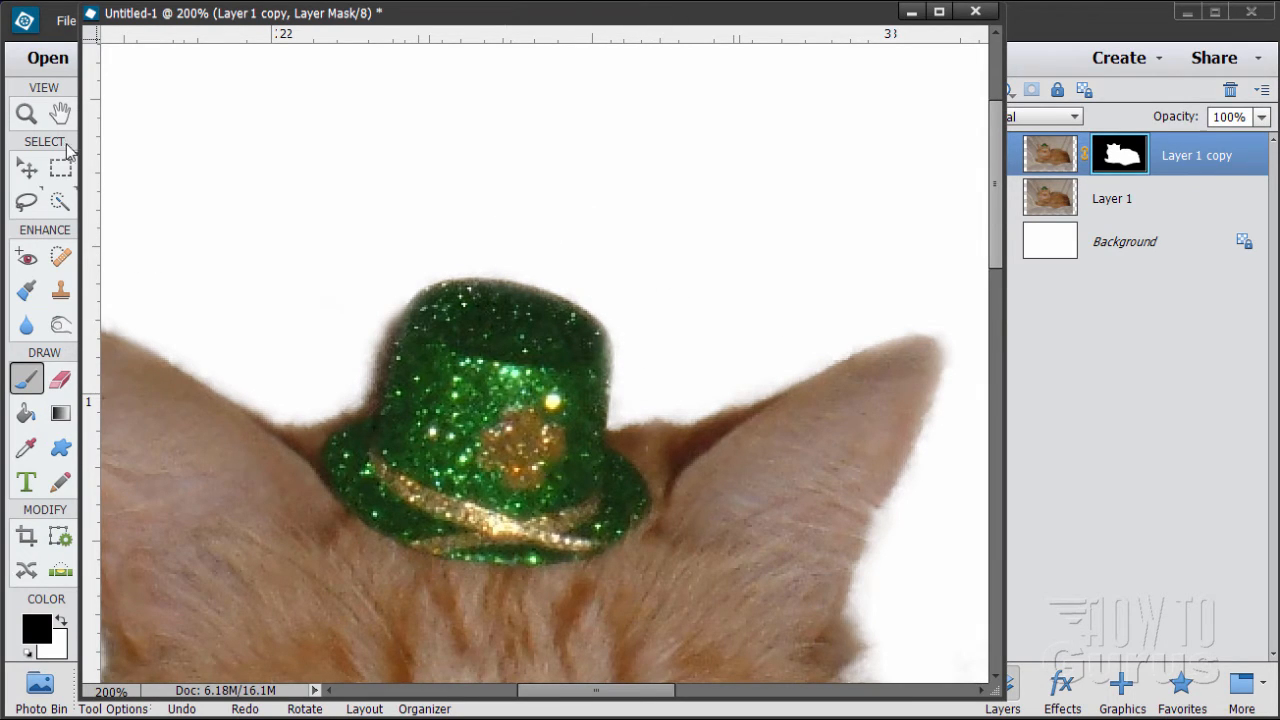
# Step: Review the entire cat cutout against the white page at 50% zoom
pyautogui.click(27, 116)
pyautogui.click(528, 481)
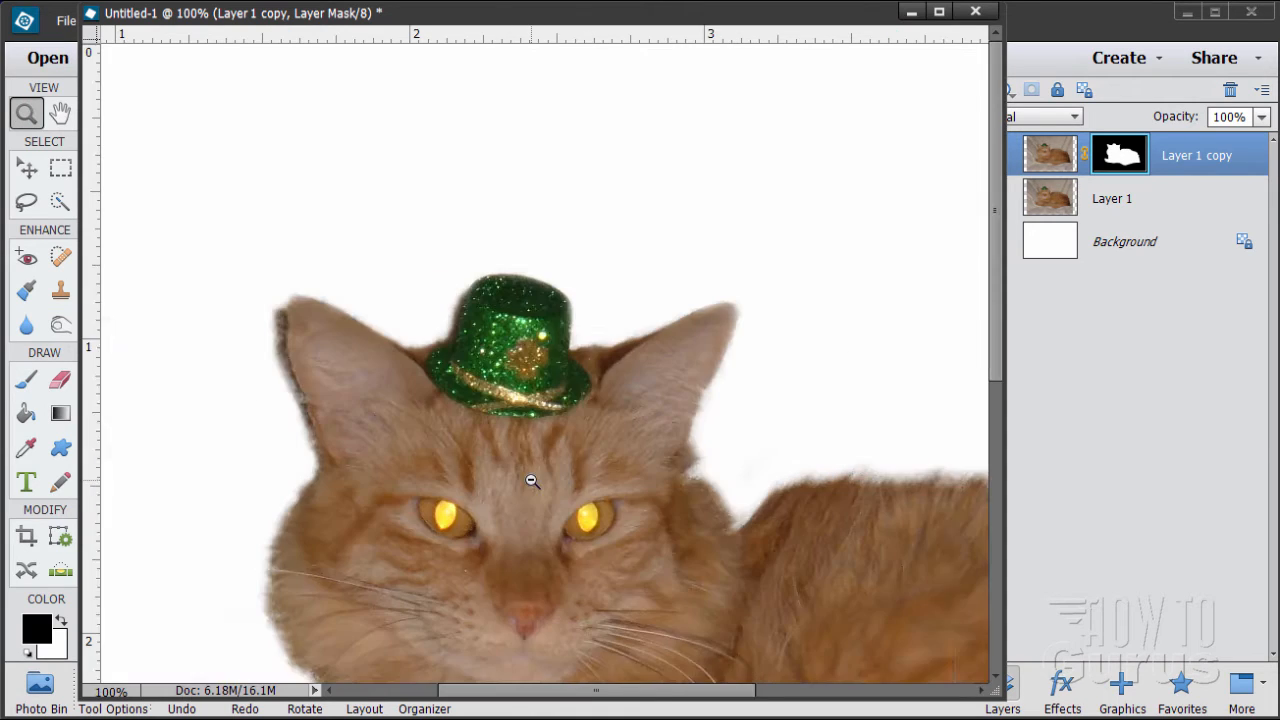
pyautogui.click(597, 586)
pyautogui.click(680, 546)
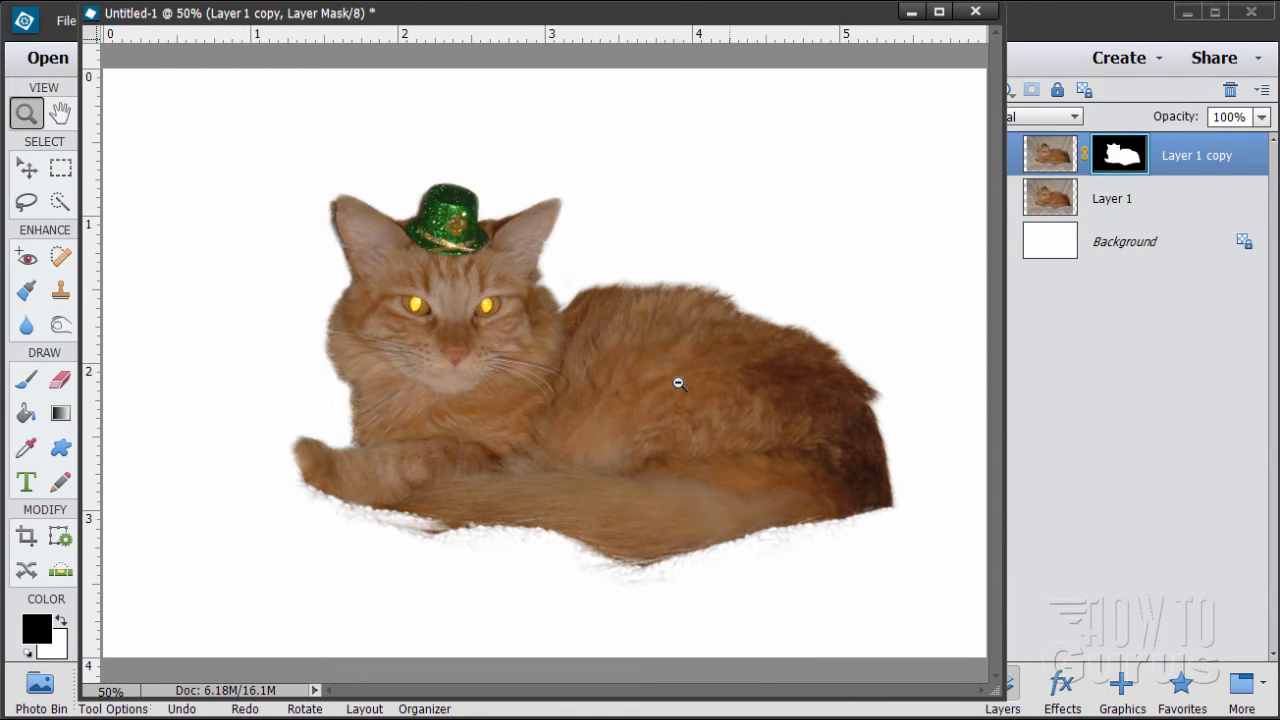
pyautogui.click(569, 330)
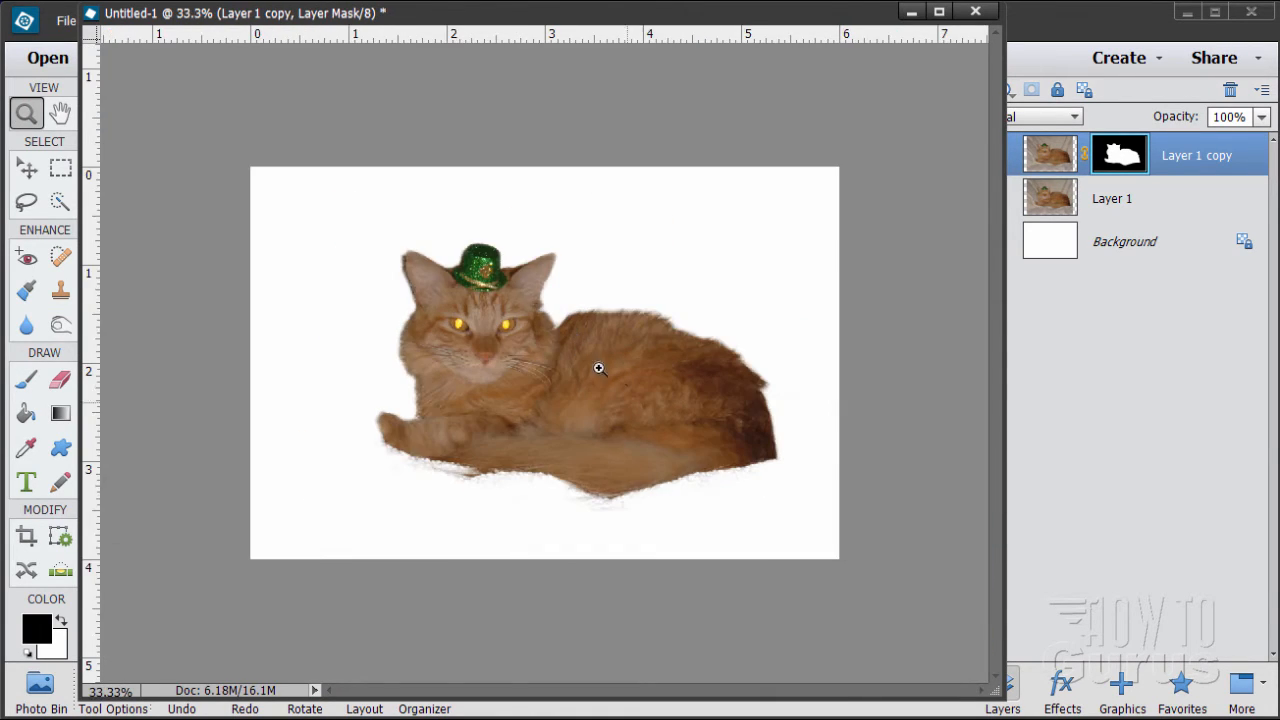
pyautogui.click(500, 348)
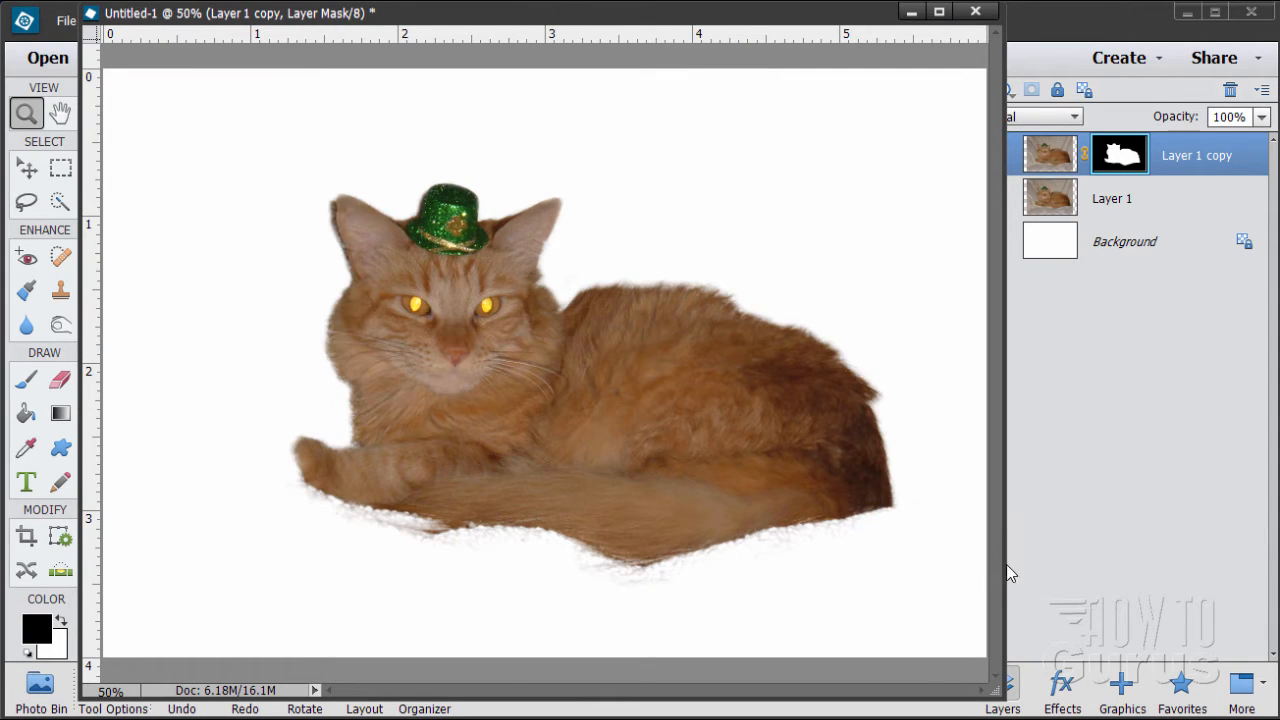
pyautogui.moveTo(1000, 551); pyautogui.dragTo(1020, 551)
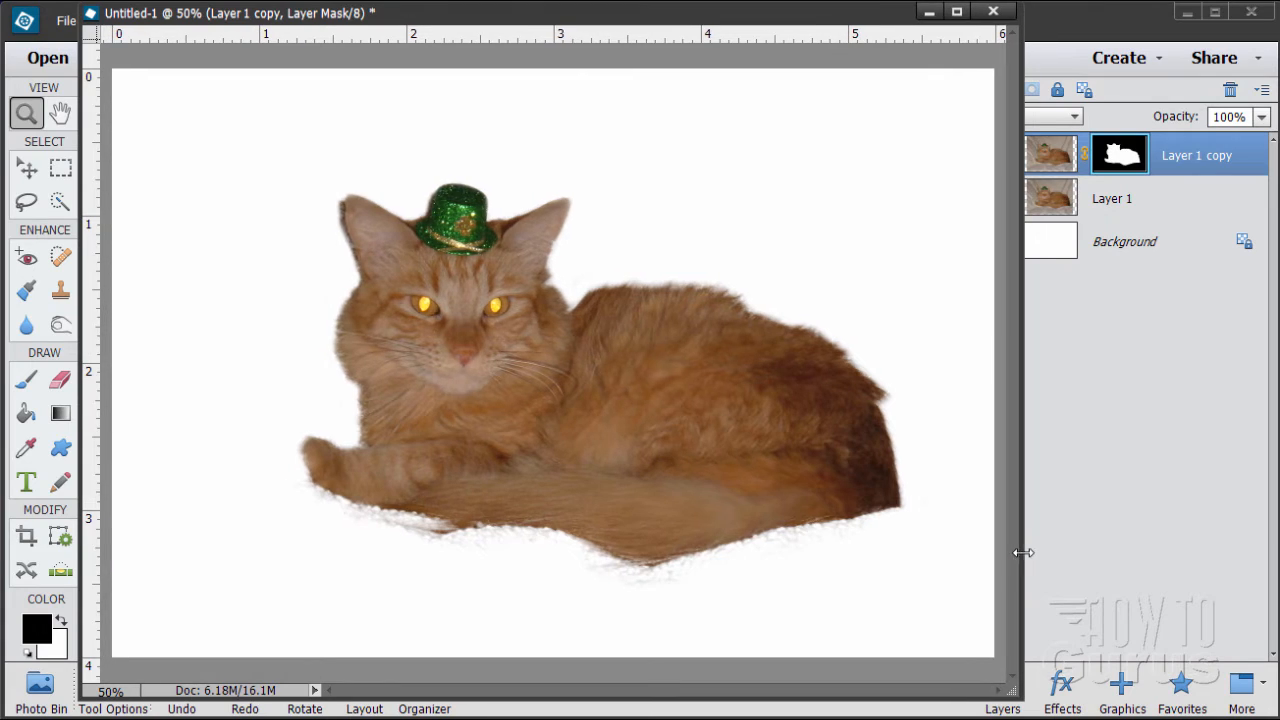
# Step: Make the Background layer active and filter the graphics library by event for St. Patrick's Day
pyautogui.click(24, 167)
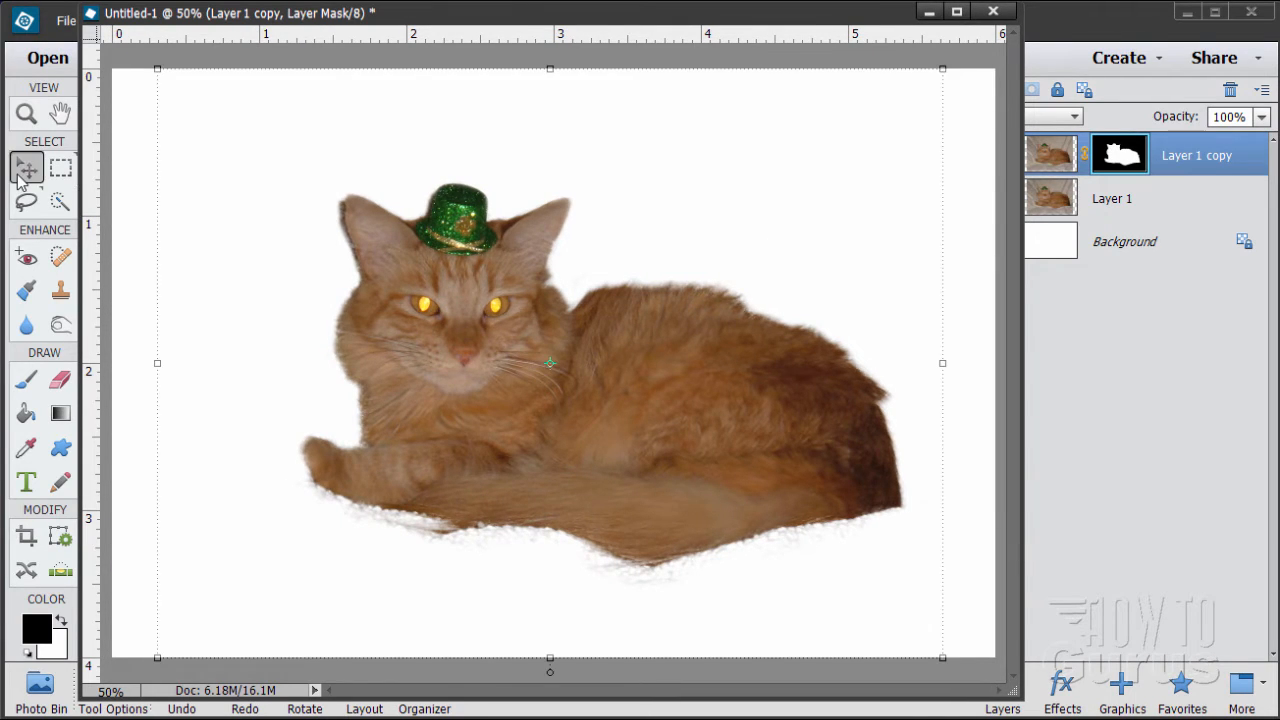
pyautogui.click(1165, 245)
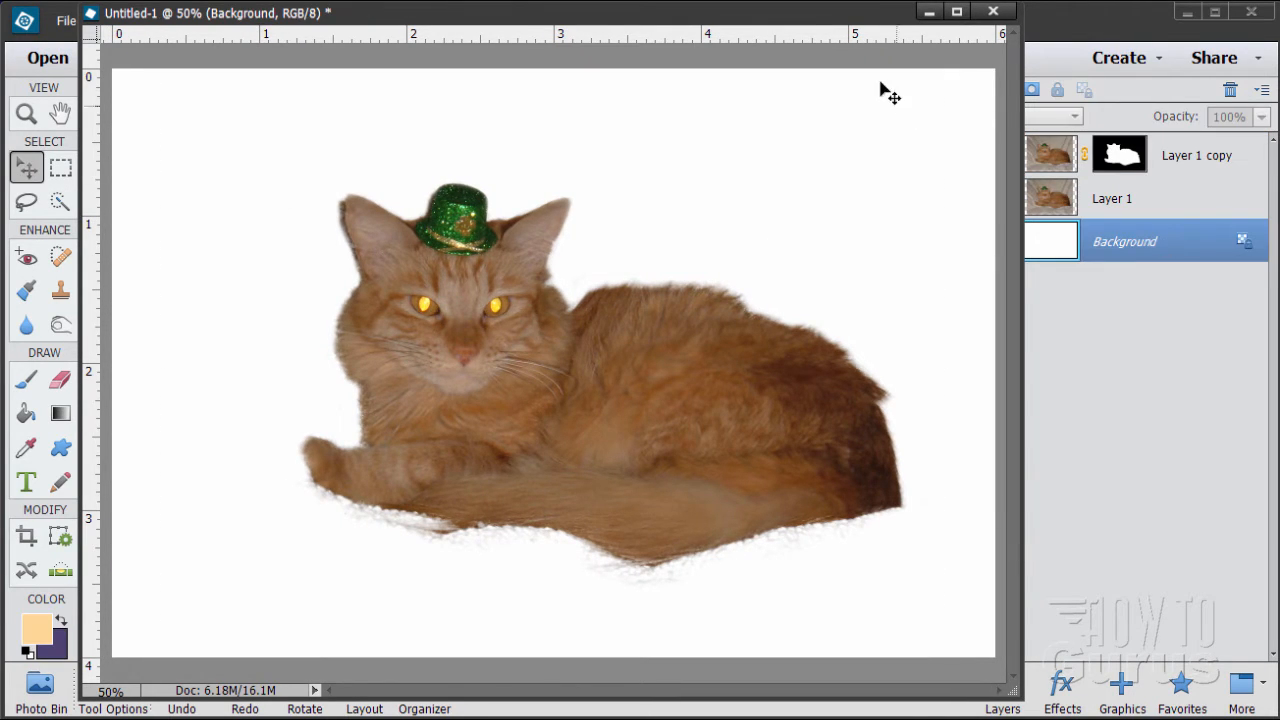
pyautogui.moveTo(866, 26); pyautogui.dragTo(760, 33)
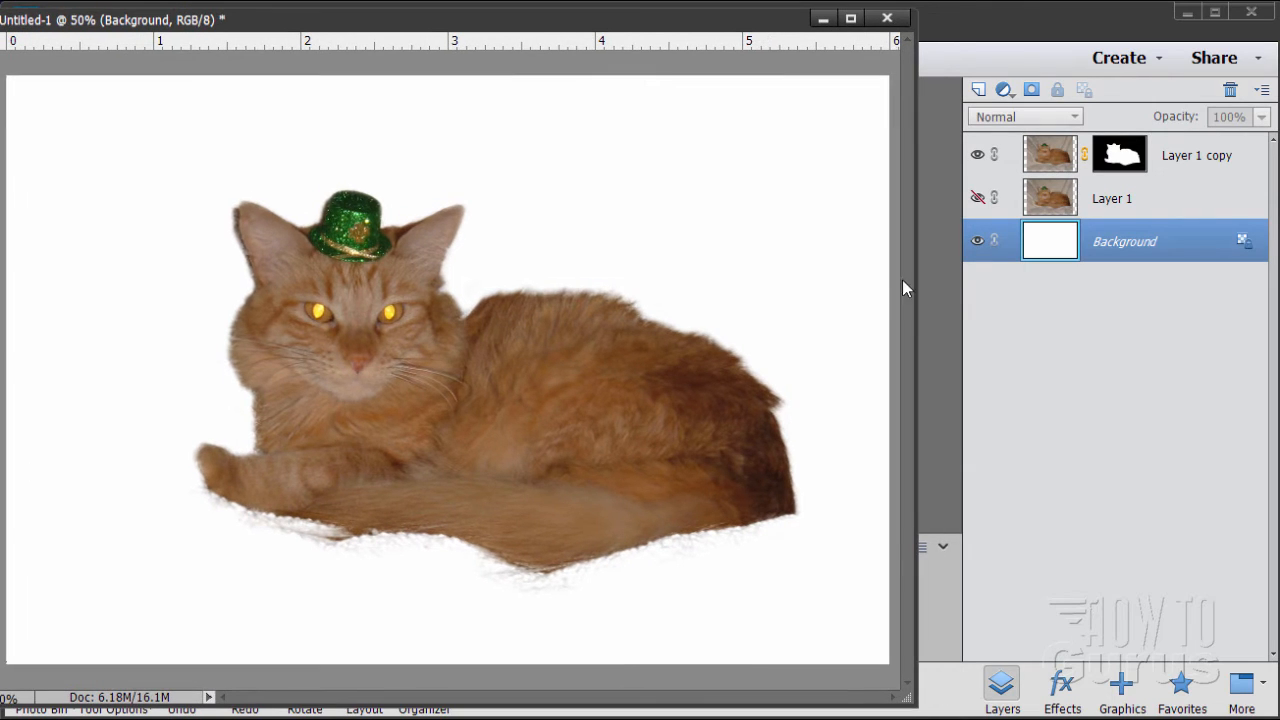
pyautogui.click(1122, 690)
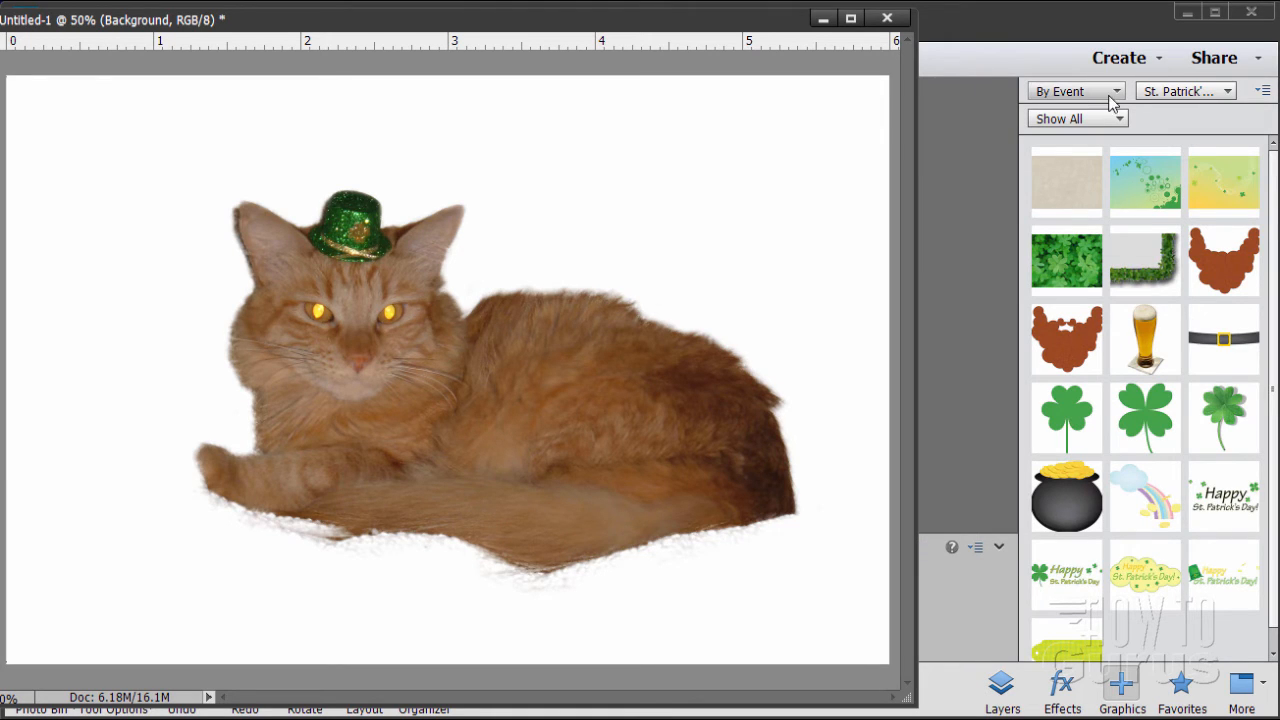
pyautogui.click(1072, 91)
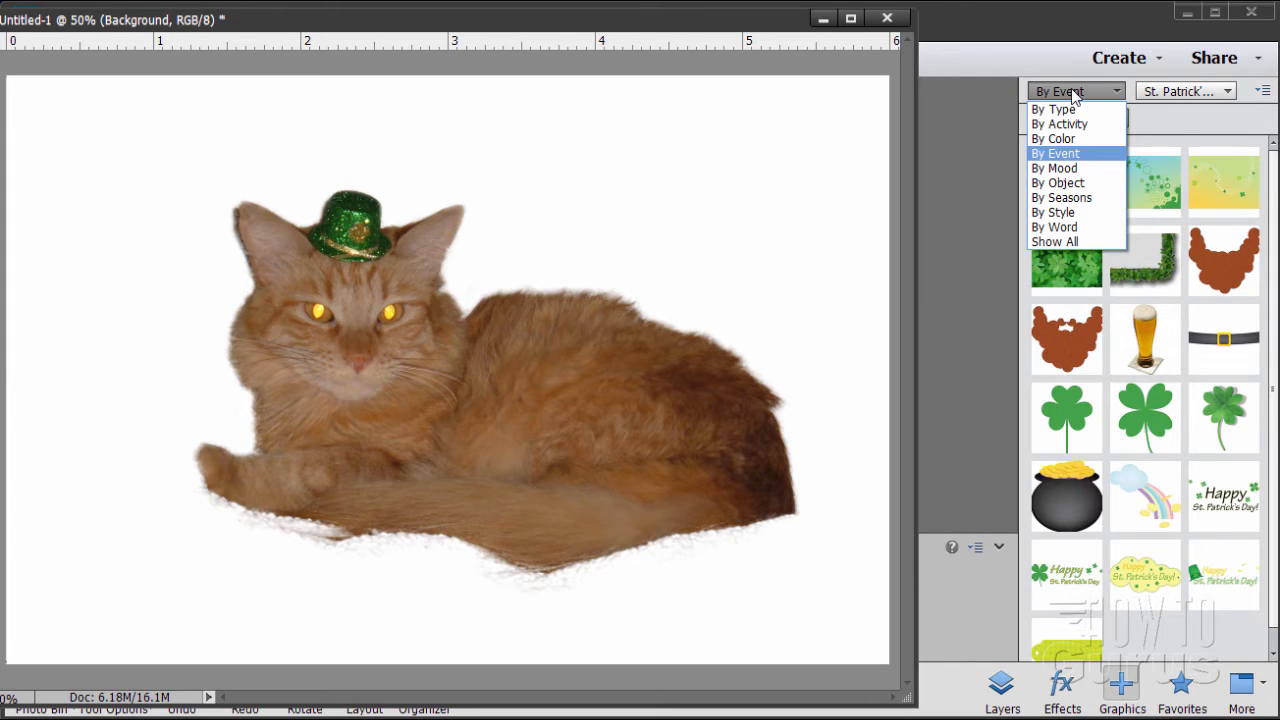
pyautogui.click(1054, 154)
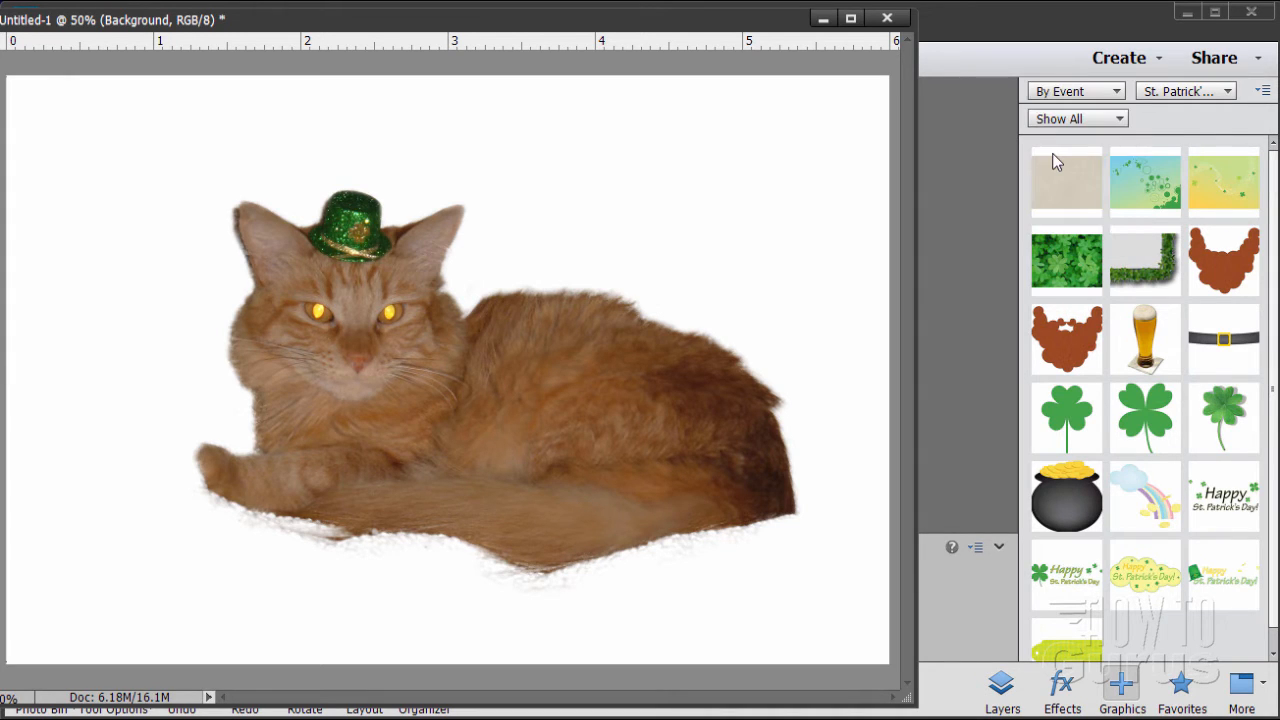
pyautogui.click(1182, 92)
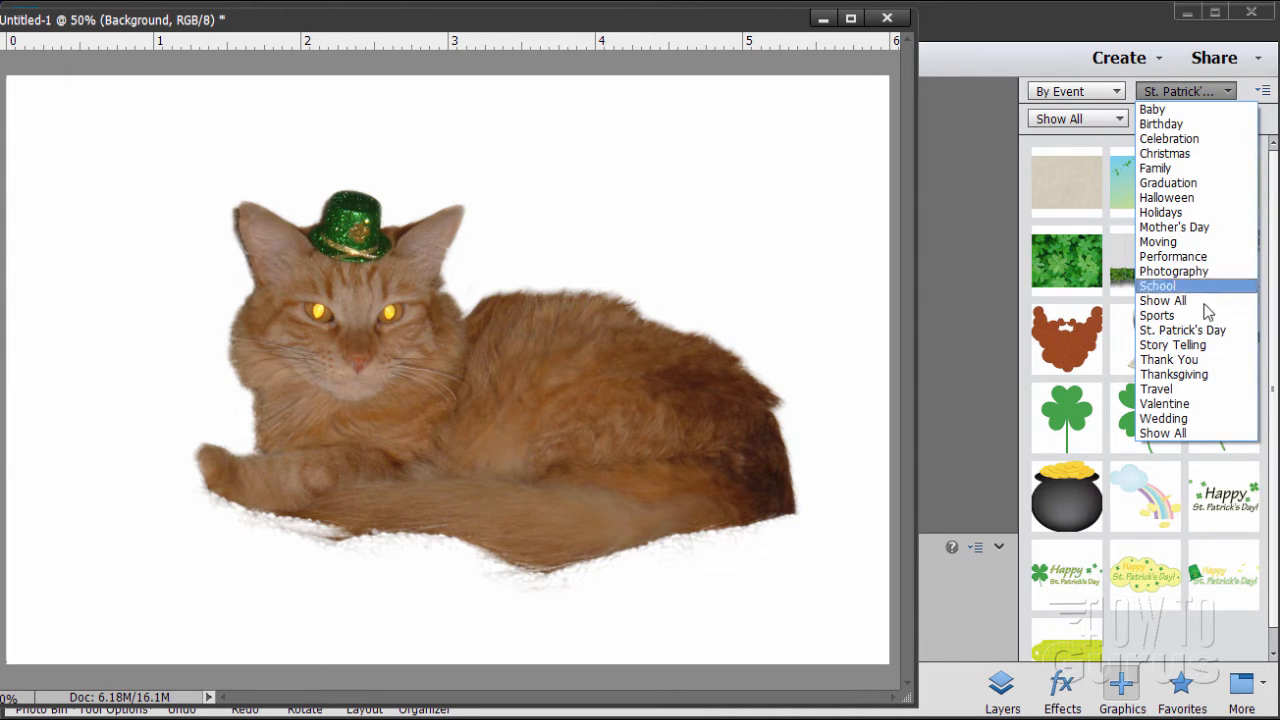
pyautogui.click(1160, 336)
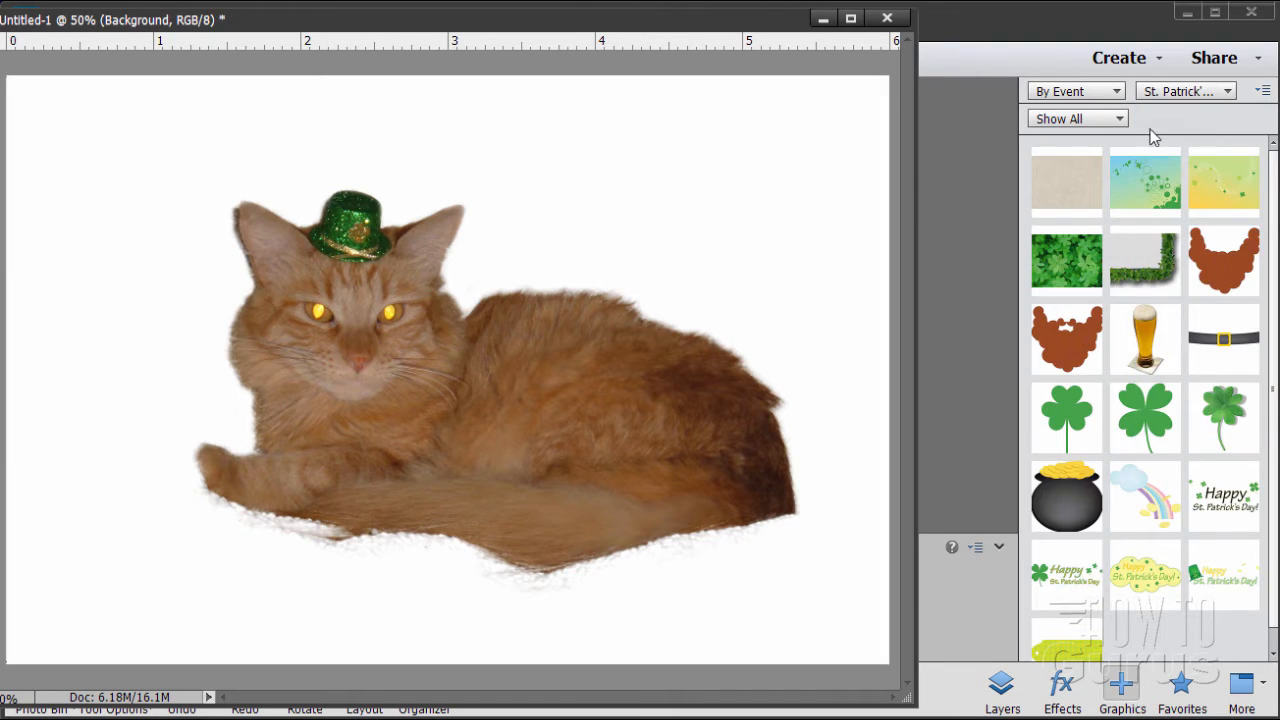
# Step: Apply the Clovers graphic as the card's background behind the cat
pyautogui.click(1078, 278)
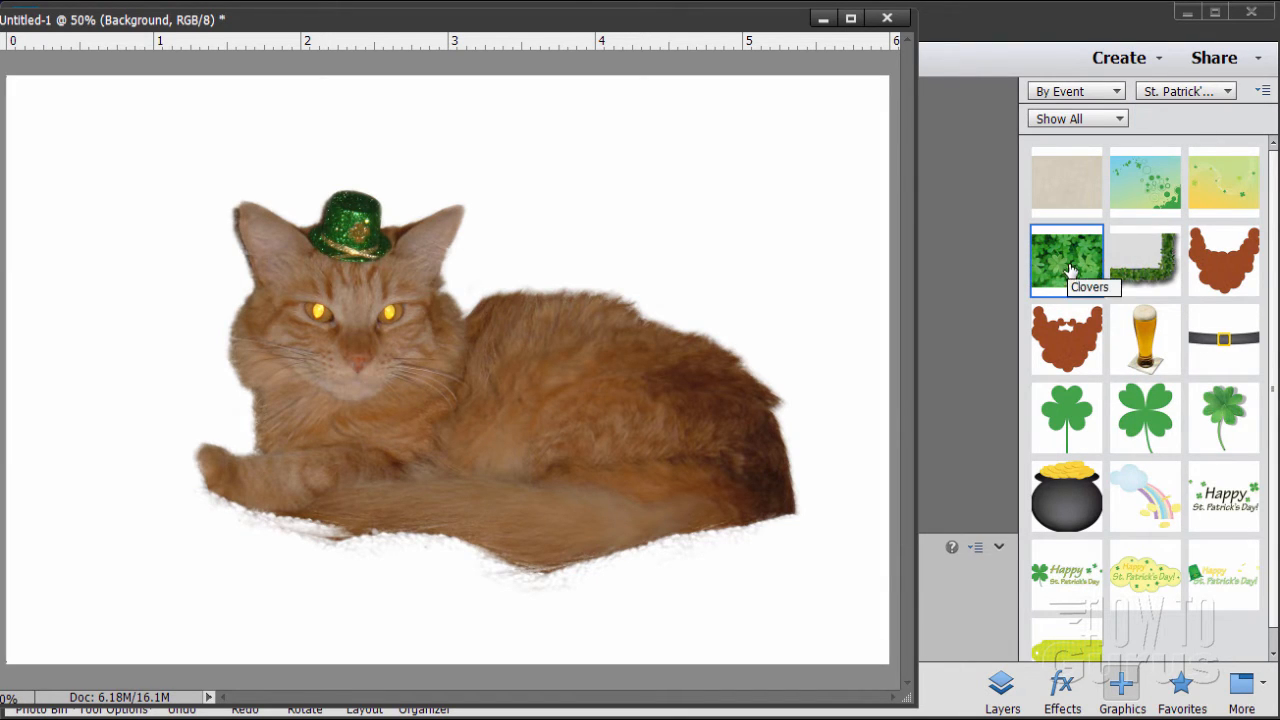
pyautogui.click(1229, 192)
pyautogui.click(1080, 265)
pyautogui.click(1001, 690)
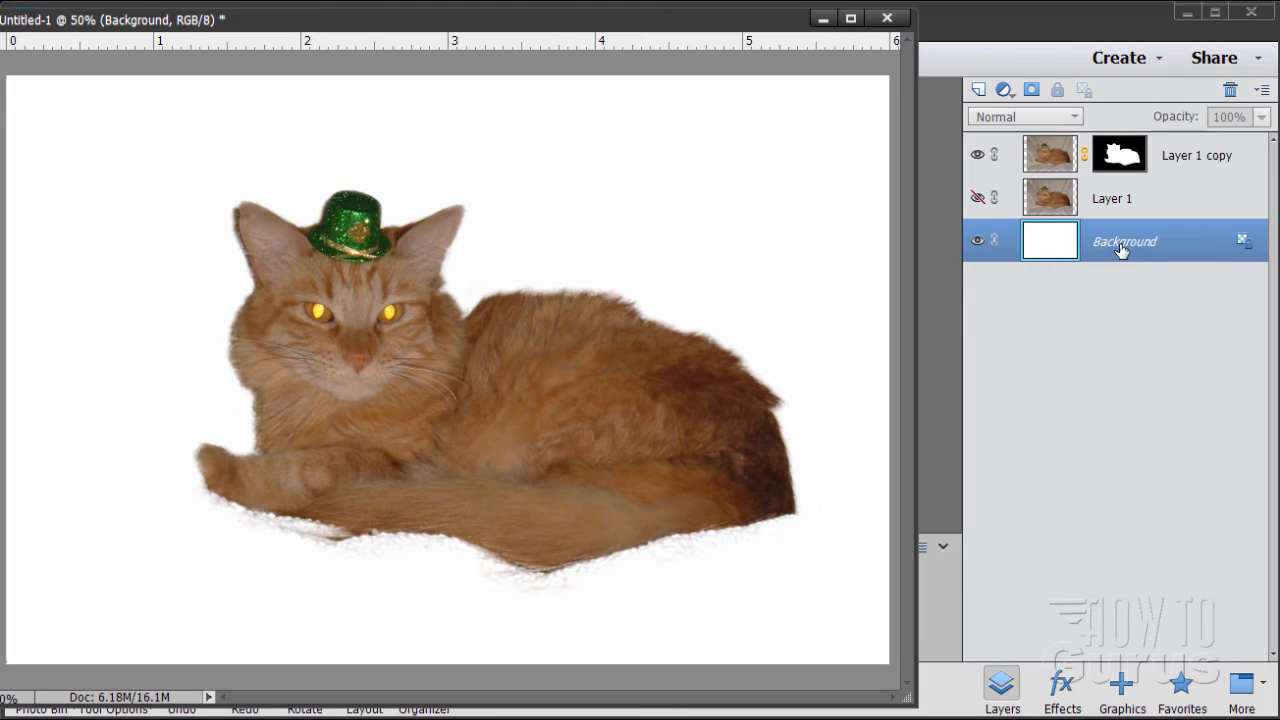
pyautogui.click(1121, 684)
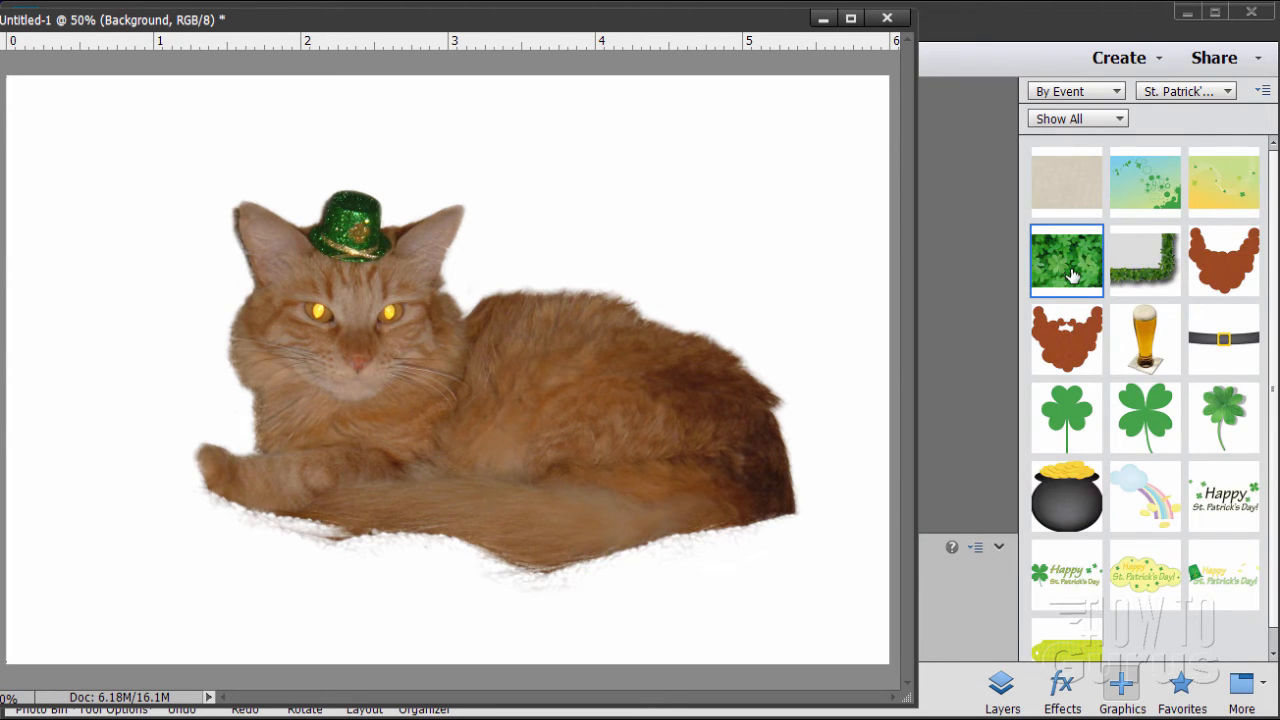
pyautogui.doubleClick(1072, 275)
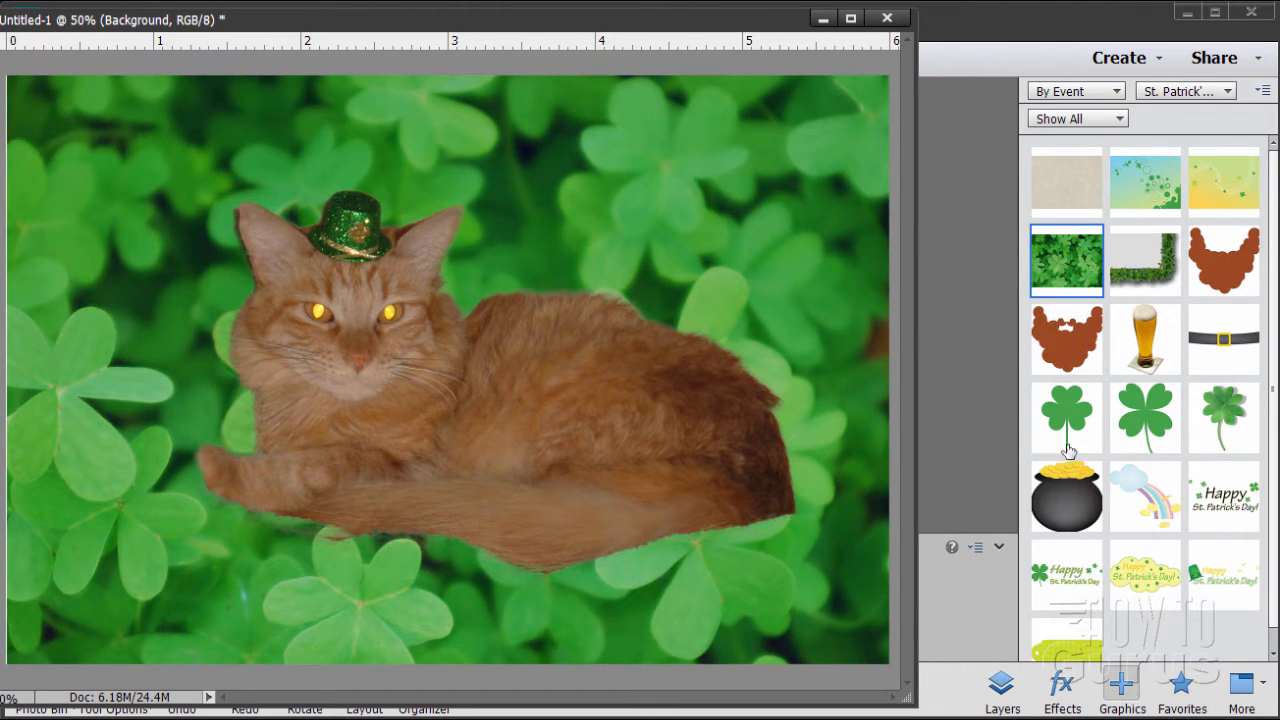
# Step: Duplicate the clover Background layer and replace the original's artwork with the yellow-green shamrock background graphic
pyautogui.click(1003, 690)
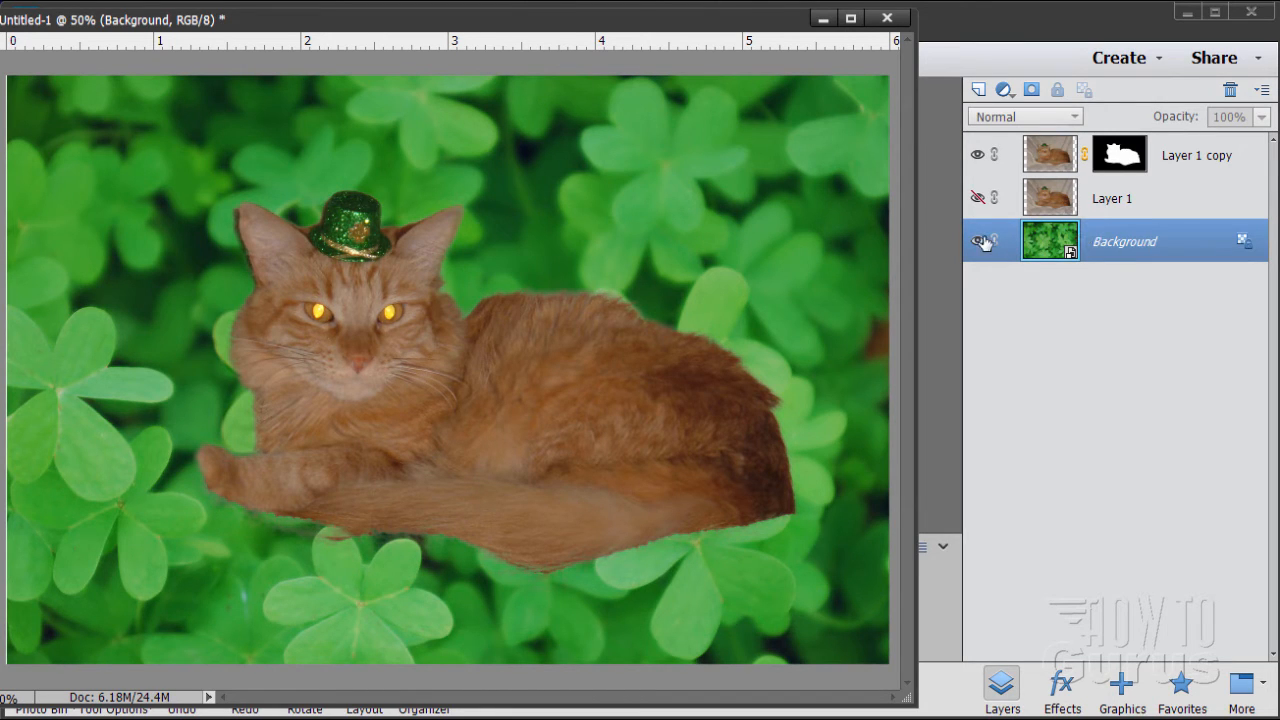
pyautogui.moveTo(1048, 247); pyautogui.dragTo(979, 88)
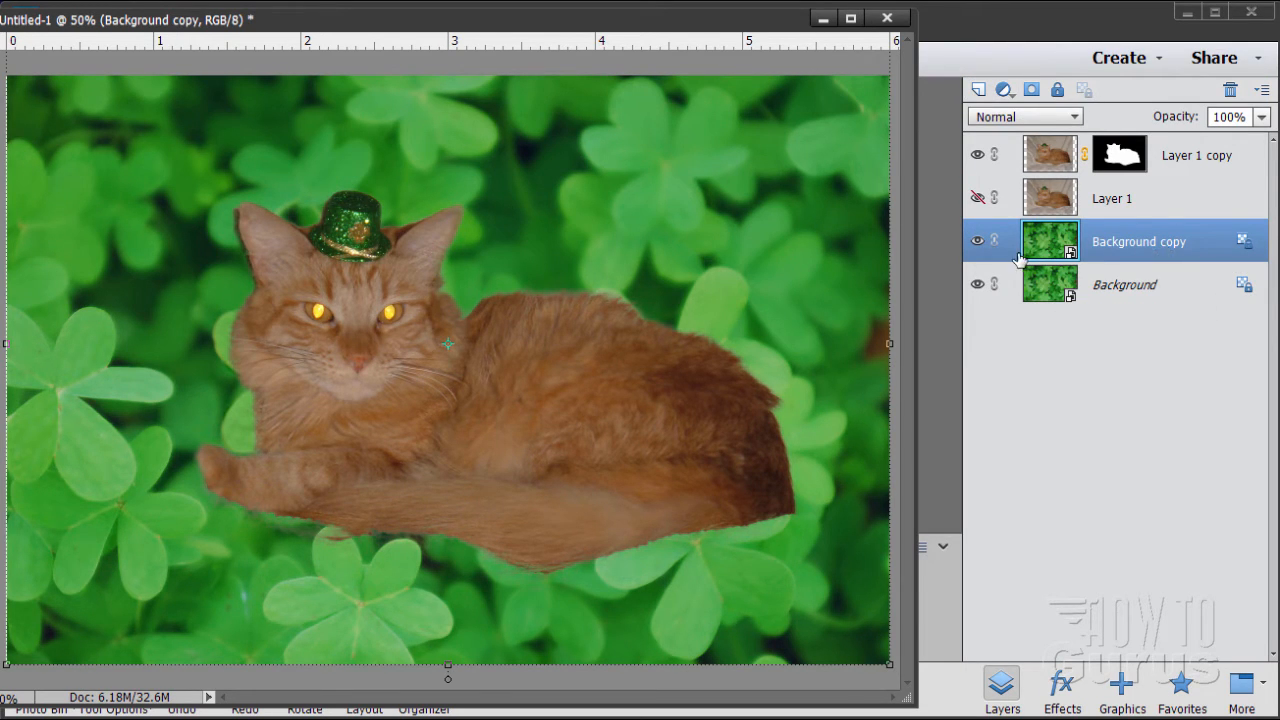
pyautogui.click(1148, 305)
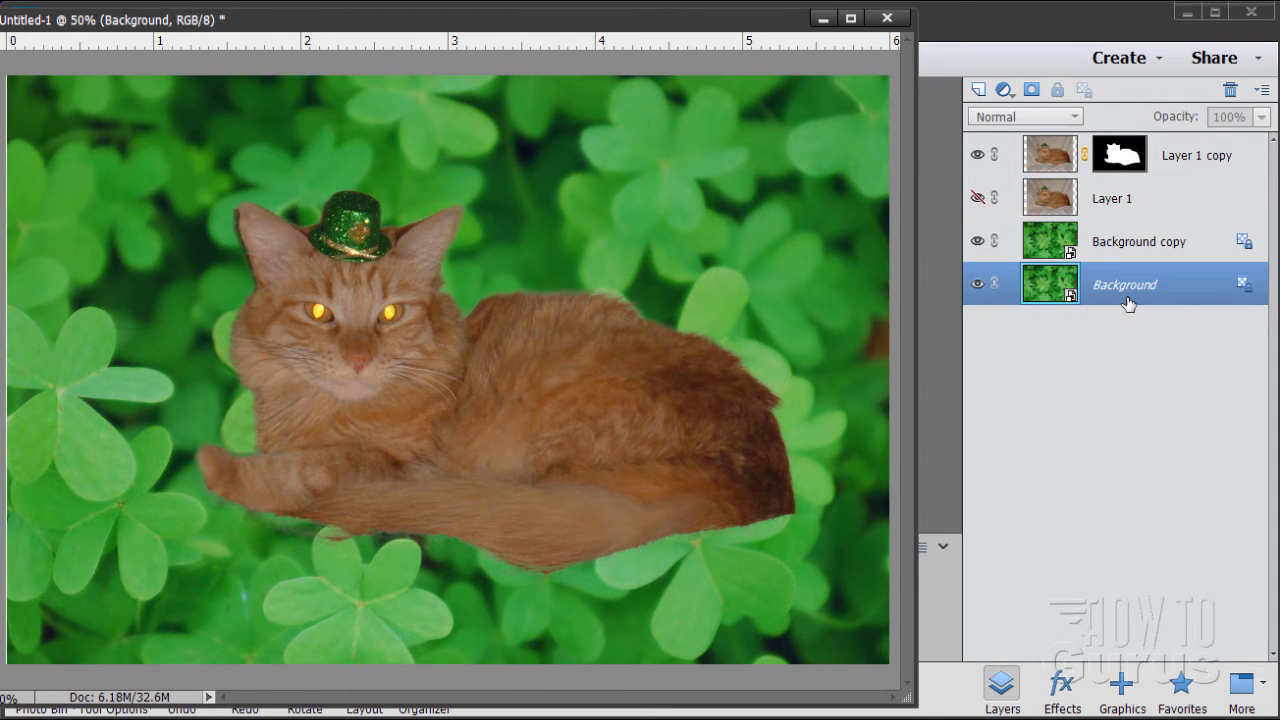
pyautogui.click(1121, 683)
pyautogui.click(1224, 195)
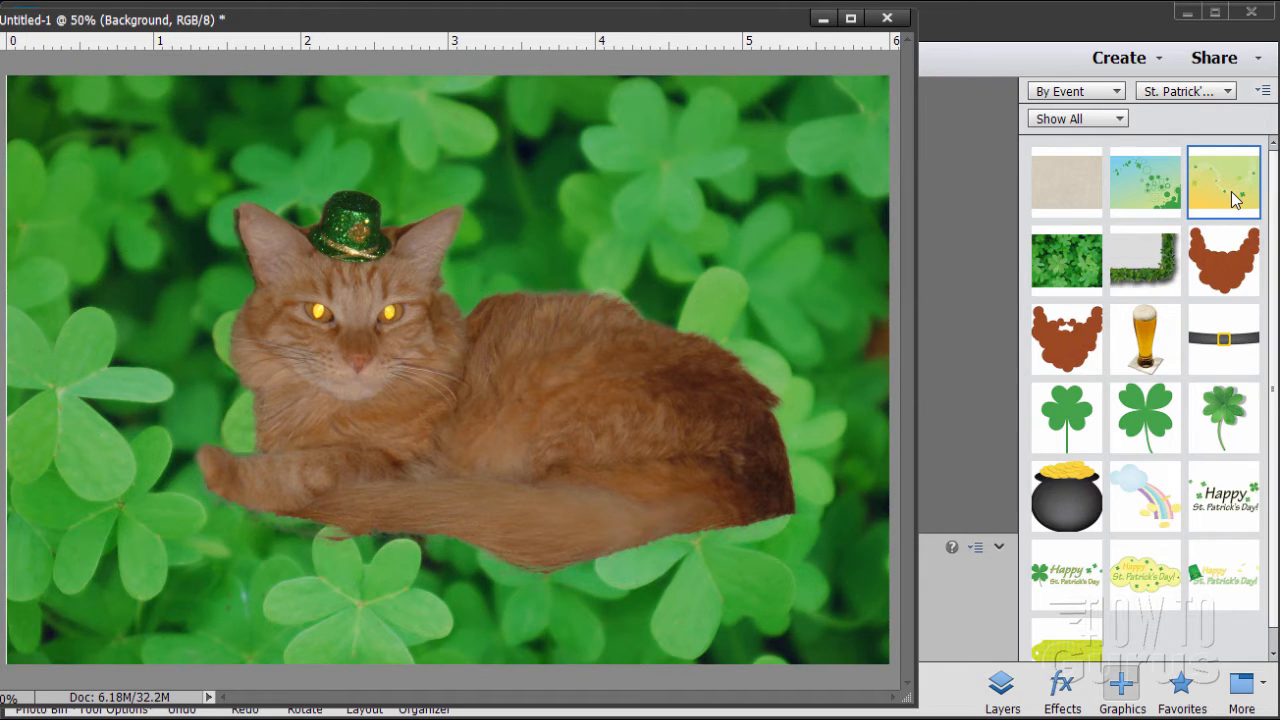
pyautogui.click(1001, 688)
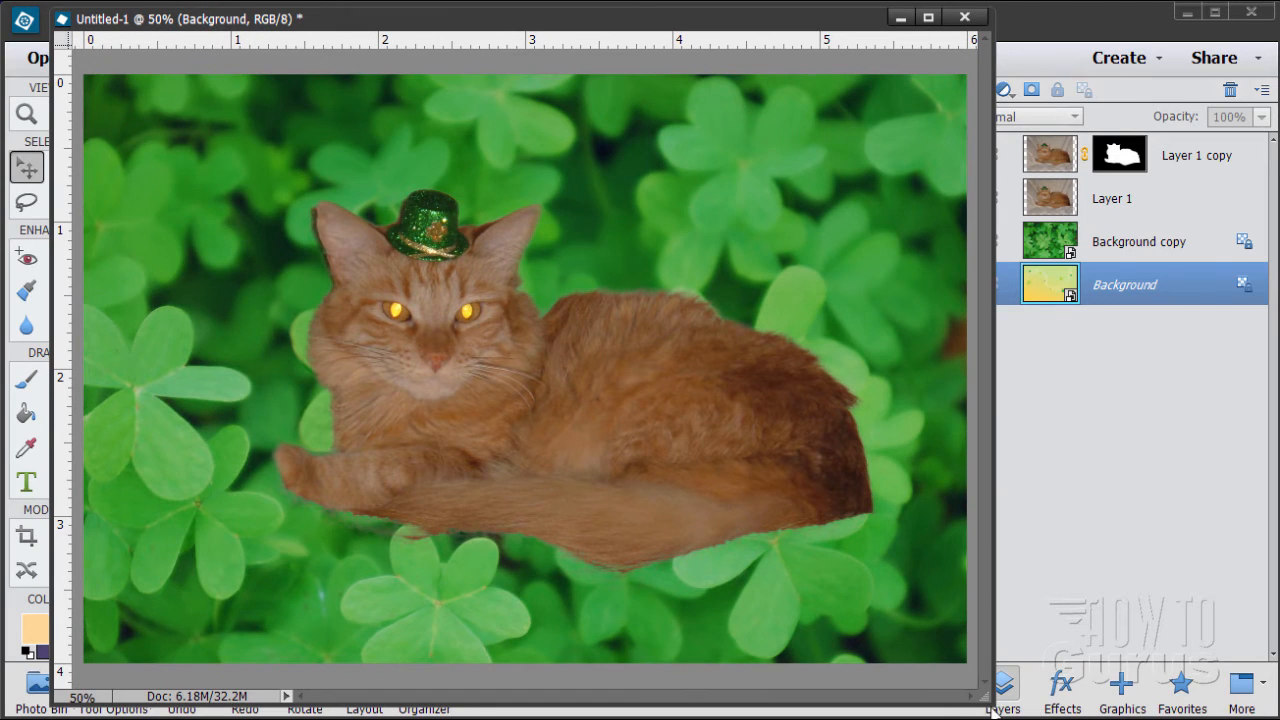
# Step: Mask the clover copy layer with a full-width rectangular selection so only its lower half, below the 2-inch mark, shows
pyautogui.moveTo(990, 702); pyautogui.dragTo(1008, 712)
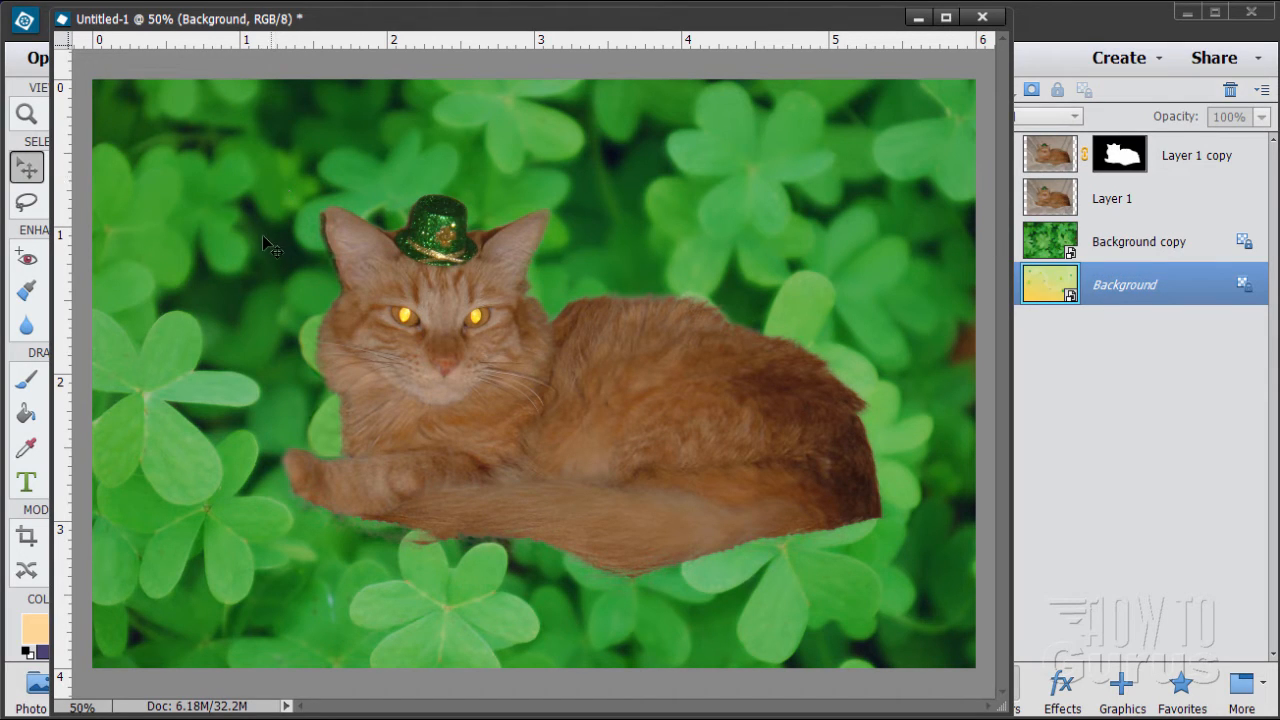
pyautogui.click(1092, 246)
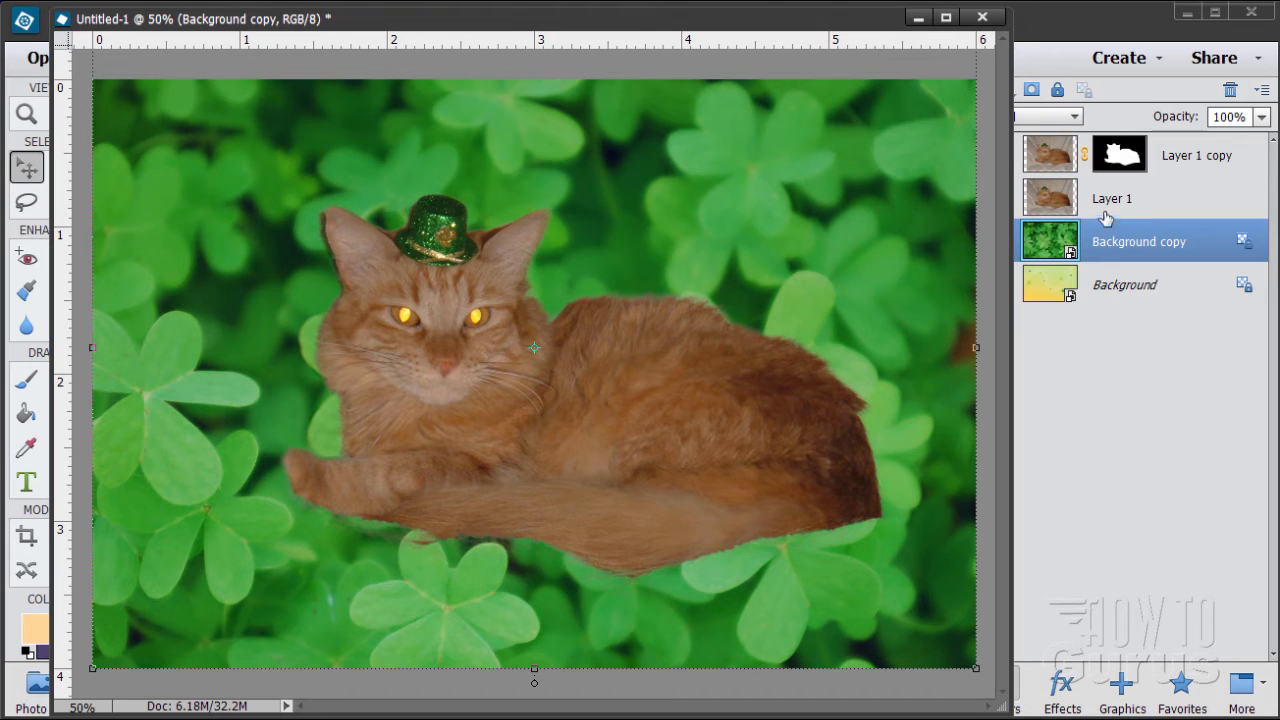
pyautogui.moveTo(1009, 547); pyautogui.dragTo(905, 547)
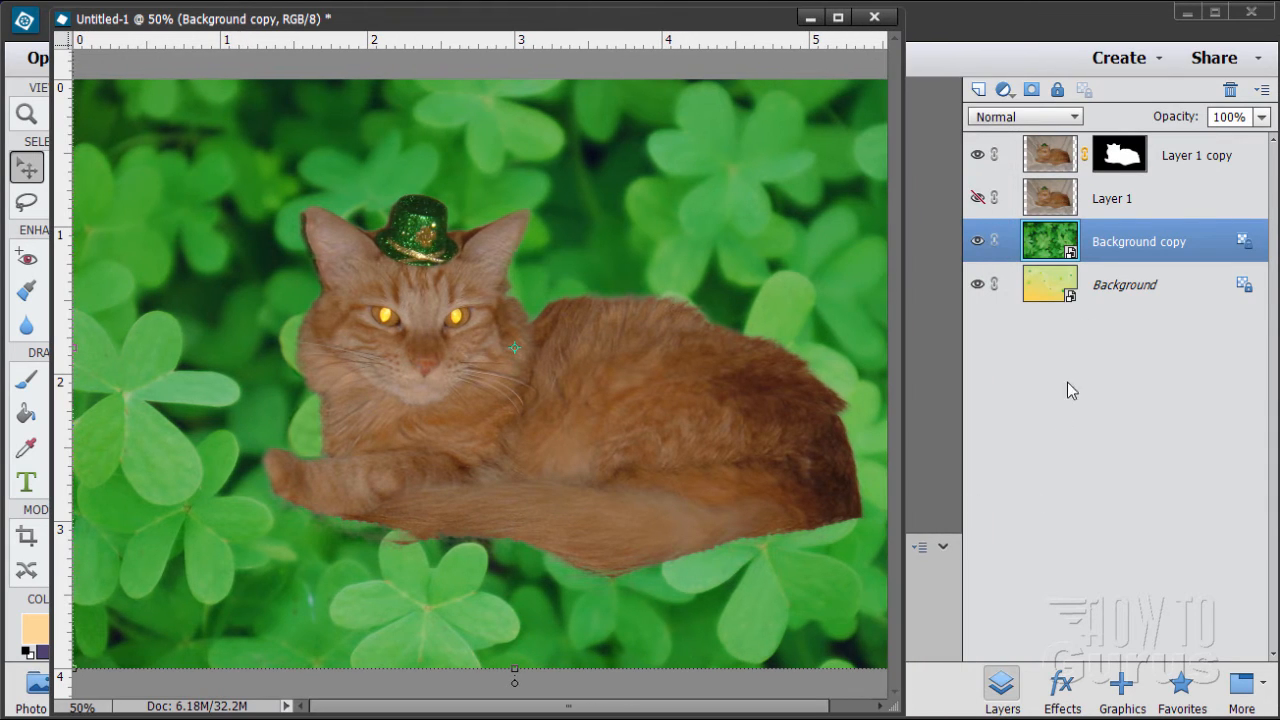
pyautogui.moveTo(903, 463); pyautogui.dragTo(980, 459)
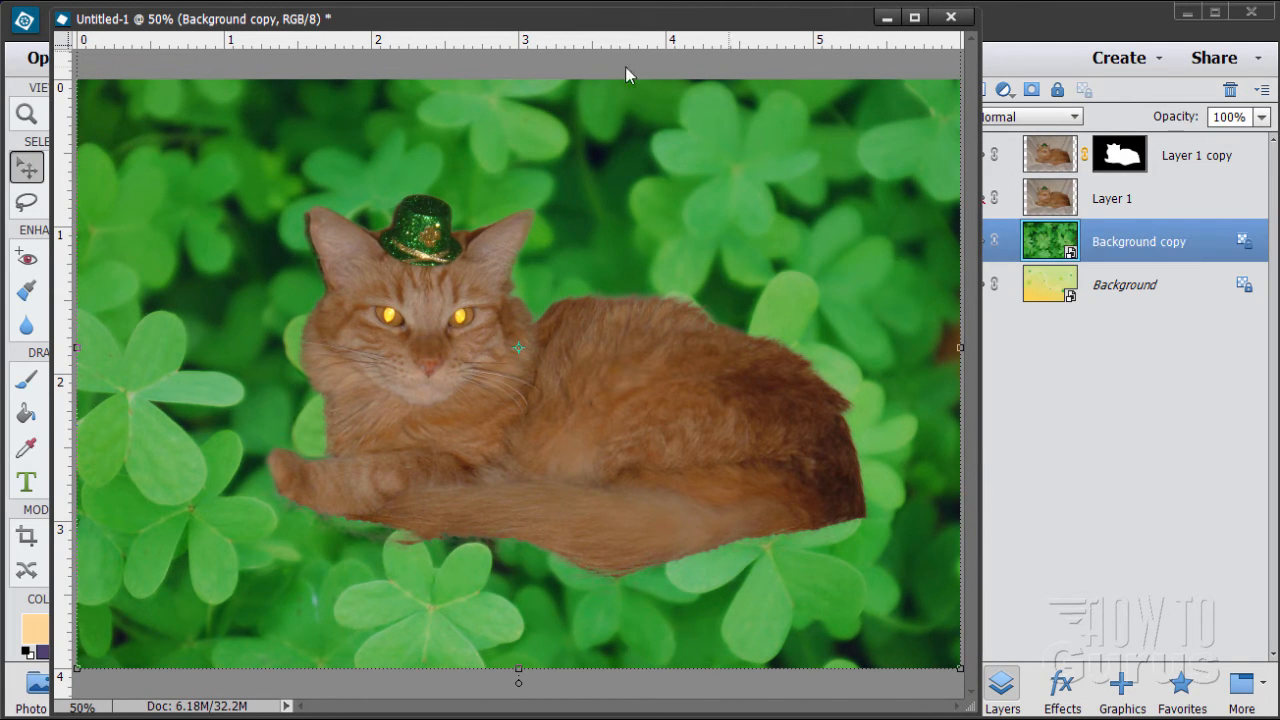
pyautogui.click(25, 119)
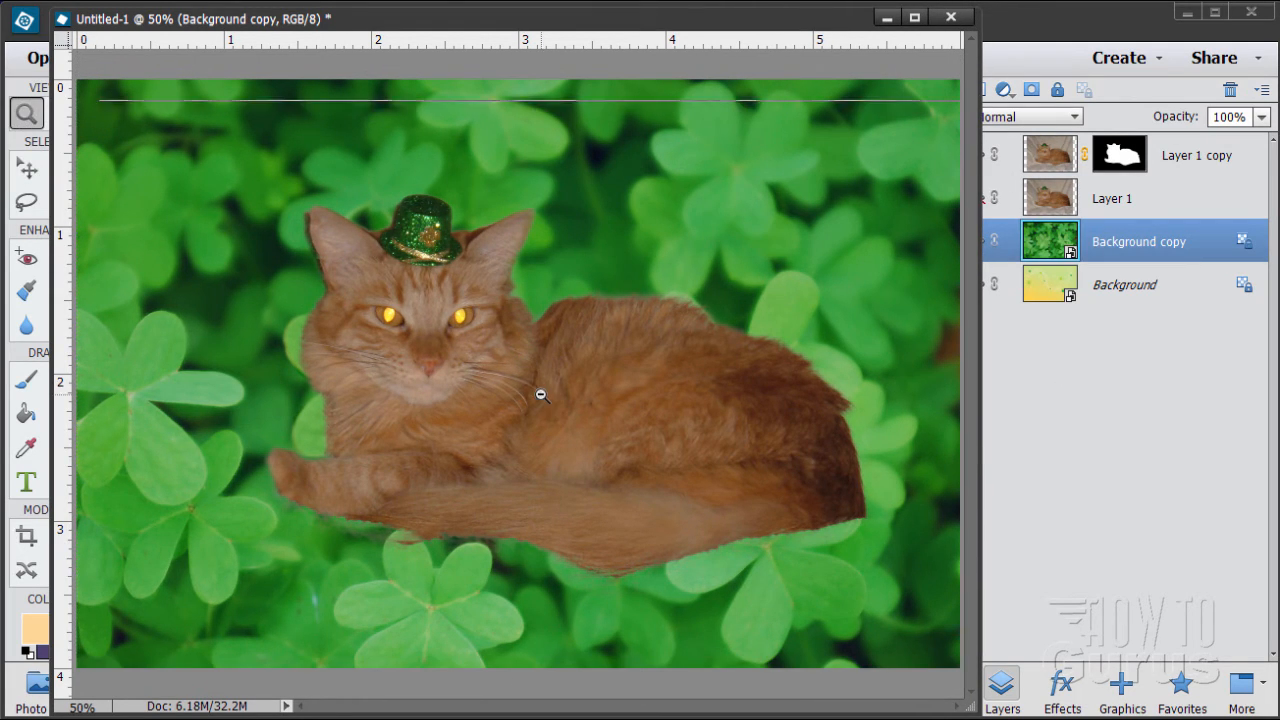
pyautogui.keyDown('alt'); pyautogui.click(507, 366); pyautogui.keyUp('alt')
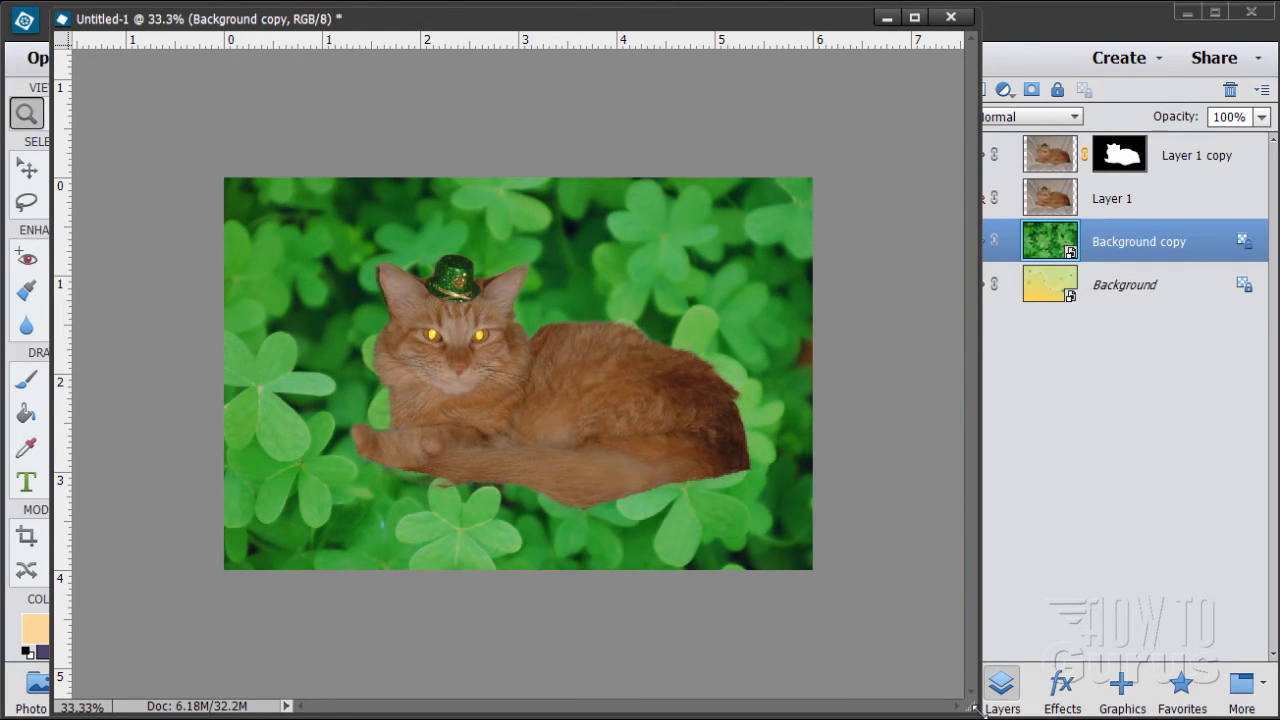
pyautogui.moveTo(973, 708); pyautogui.dragTo(740, 515)
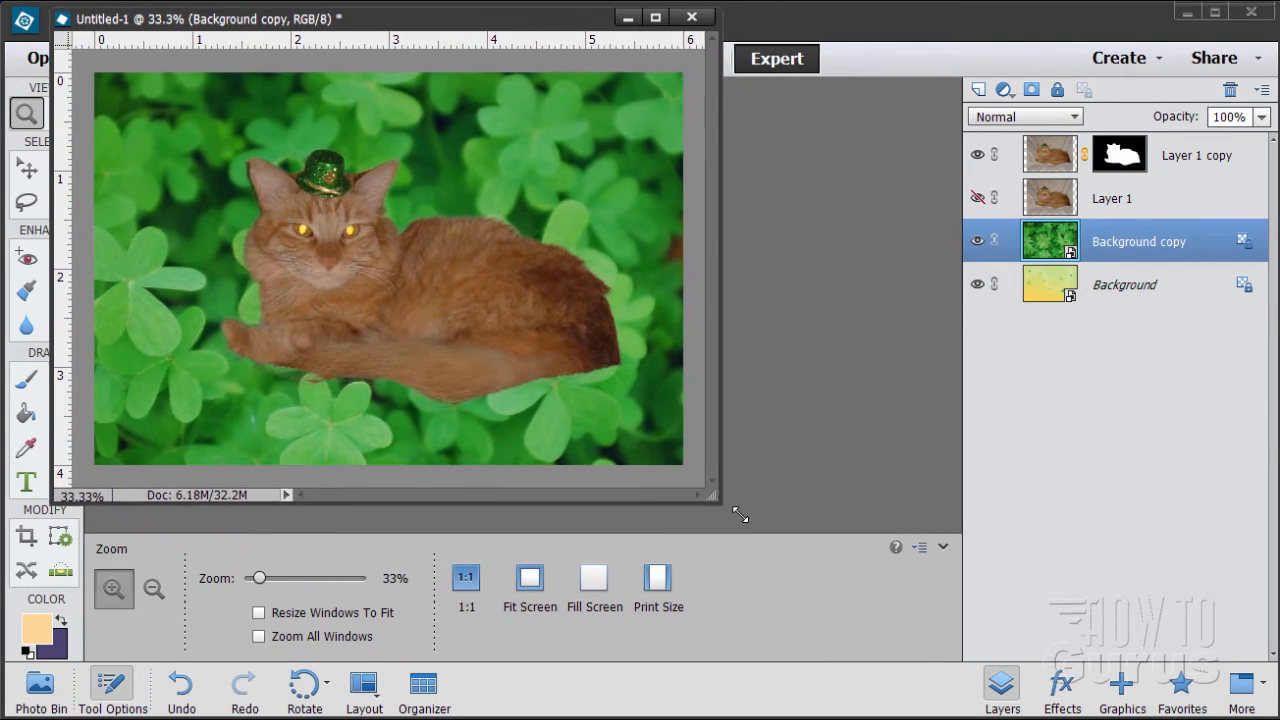
pyautogui.moveTo(512, 30); pyautogui.dragTo(630, 54)
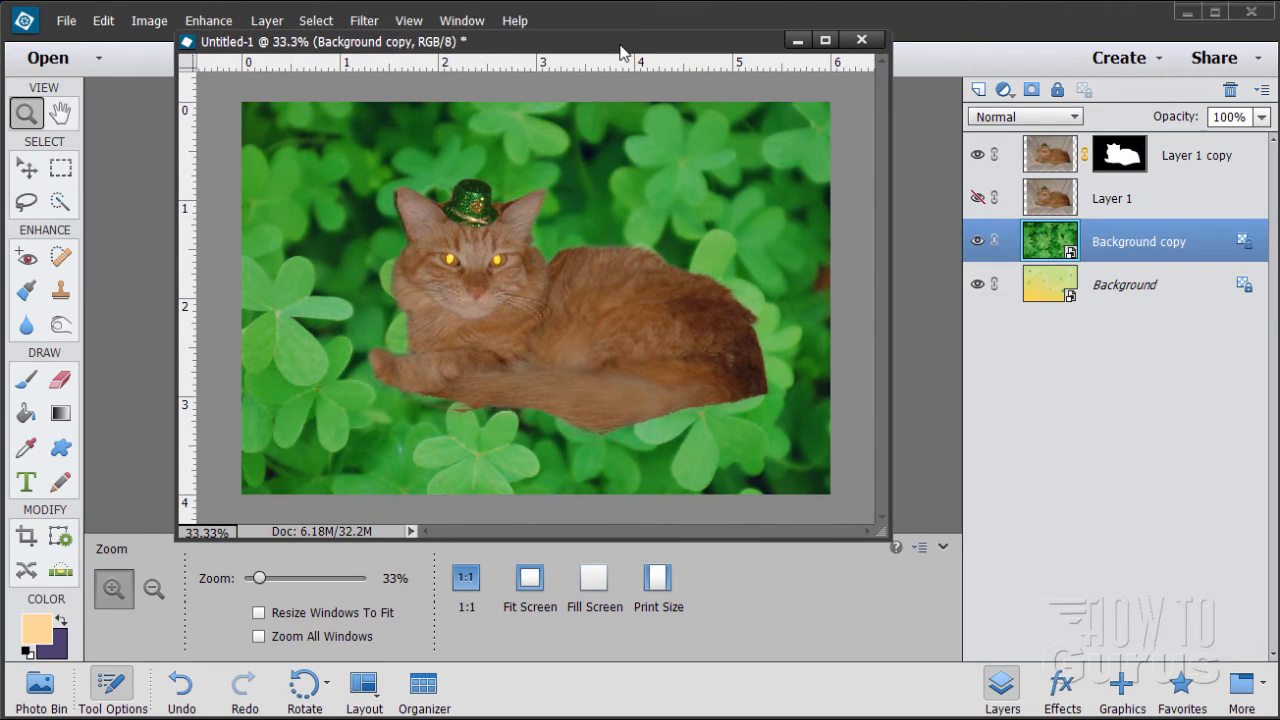
pyautogui.click(60, 169)
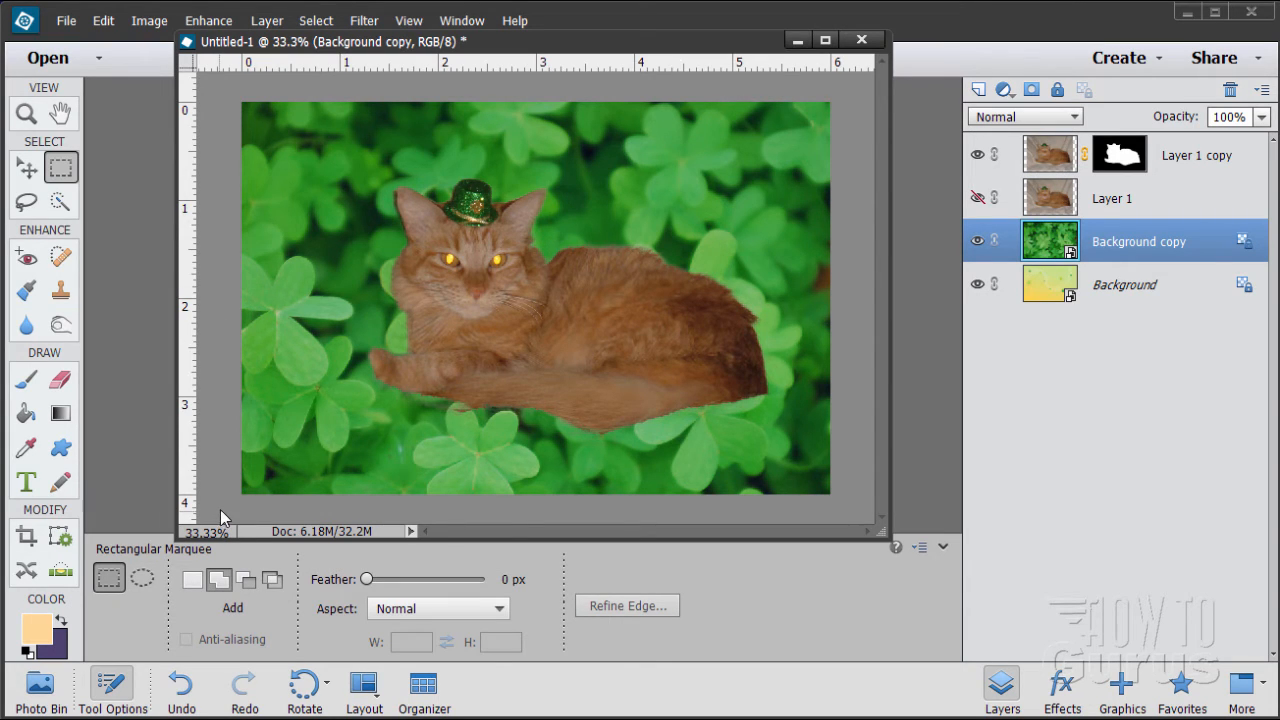
pyautogui.moveTo(220, 509); pyautogui.dragTo(855, 299)
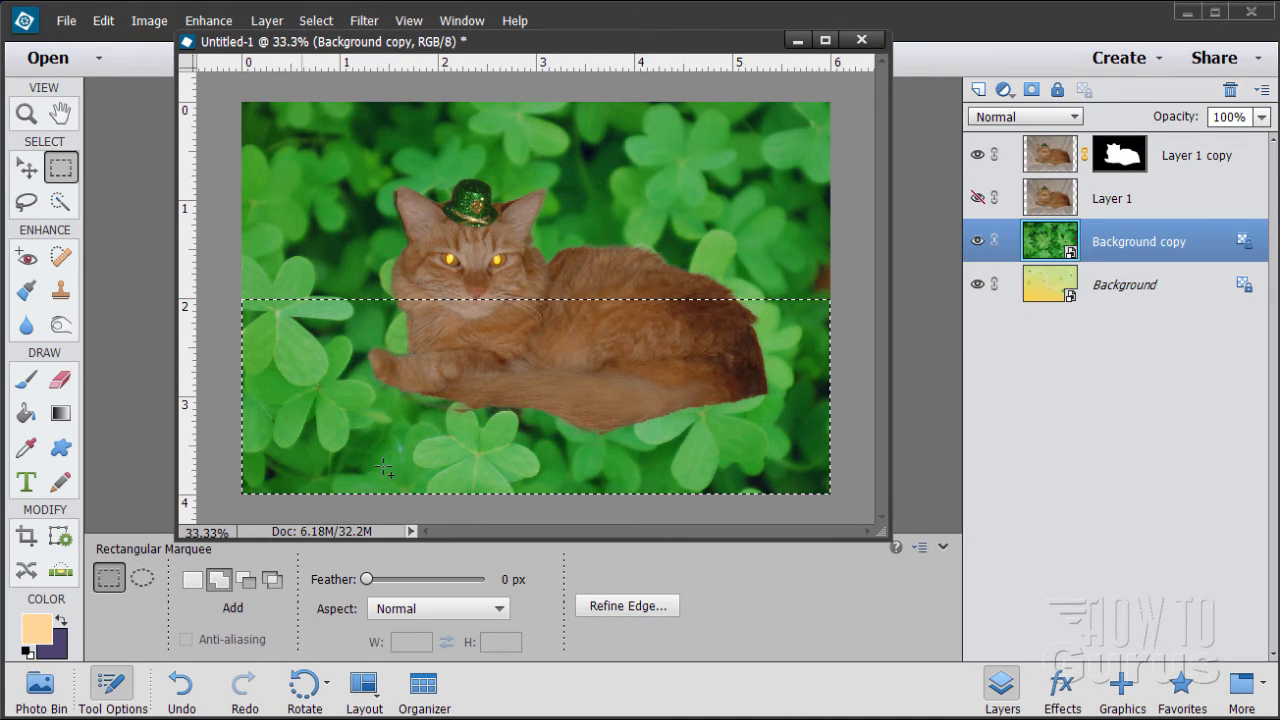
pyautogui.click(1033, 91)
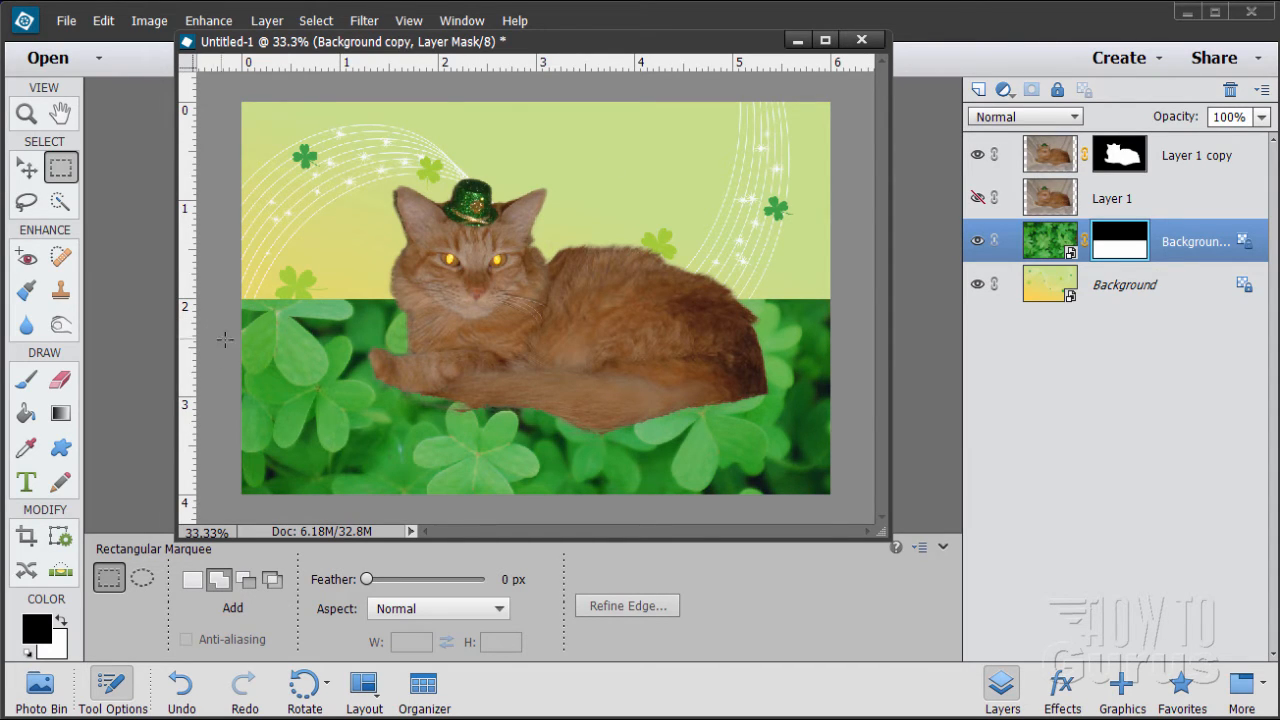
# Step: Duplicate the half-masked clover layer together with its mask
pyautogui.click(27, 167)
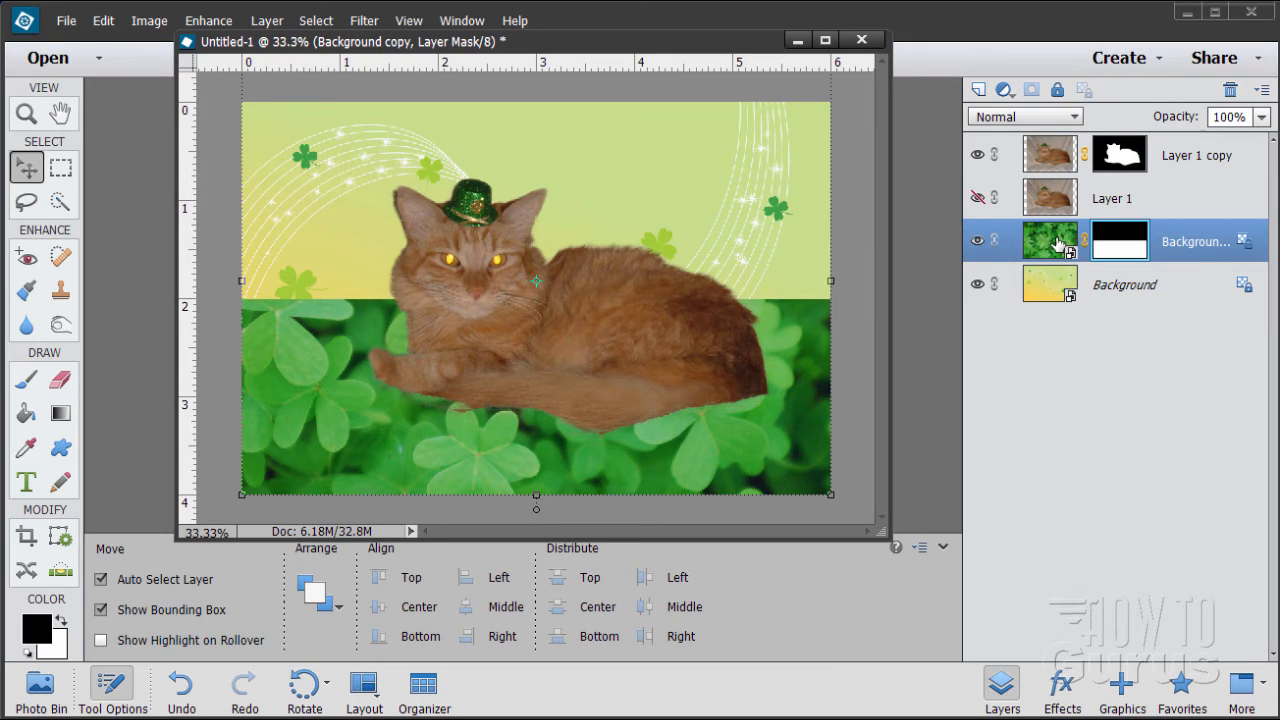
pyautogui.moveTo(1058, 243); pyautogui.dragTo(980, 91)
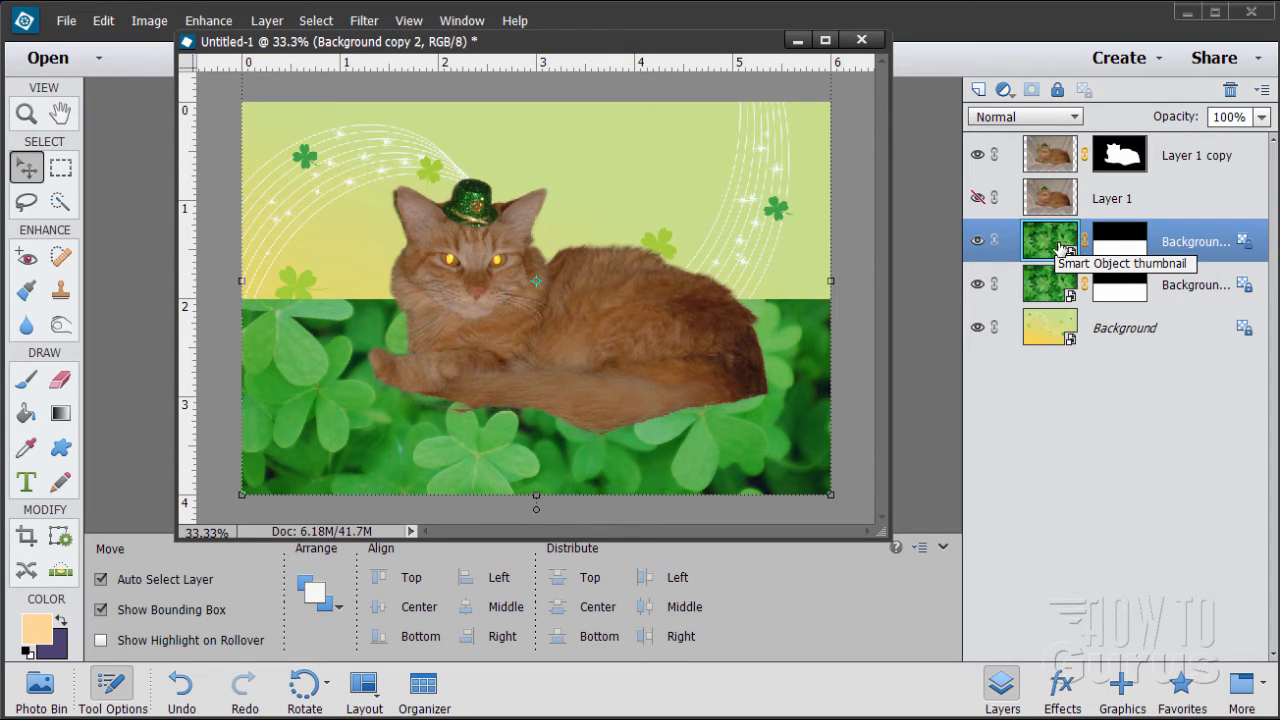
# Step: Move the duplicated half-masked clover layer above the cat cutout layer and lower its opacity to 57%
pyautogui.moveTo(1048, 245); pyautogui.dragTo(1050, 140)
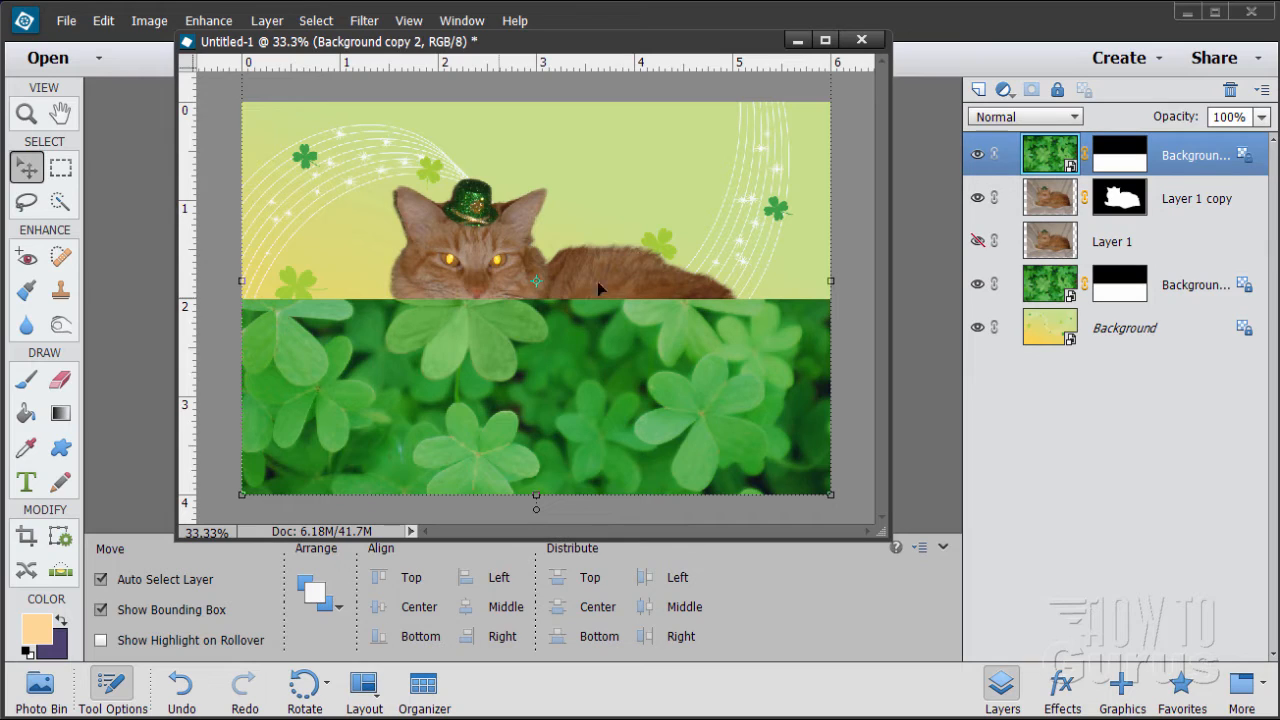
pyautogui.click(1261, 117)
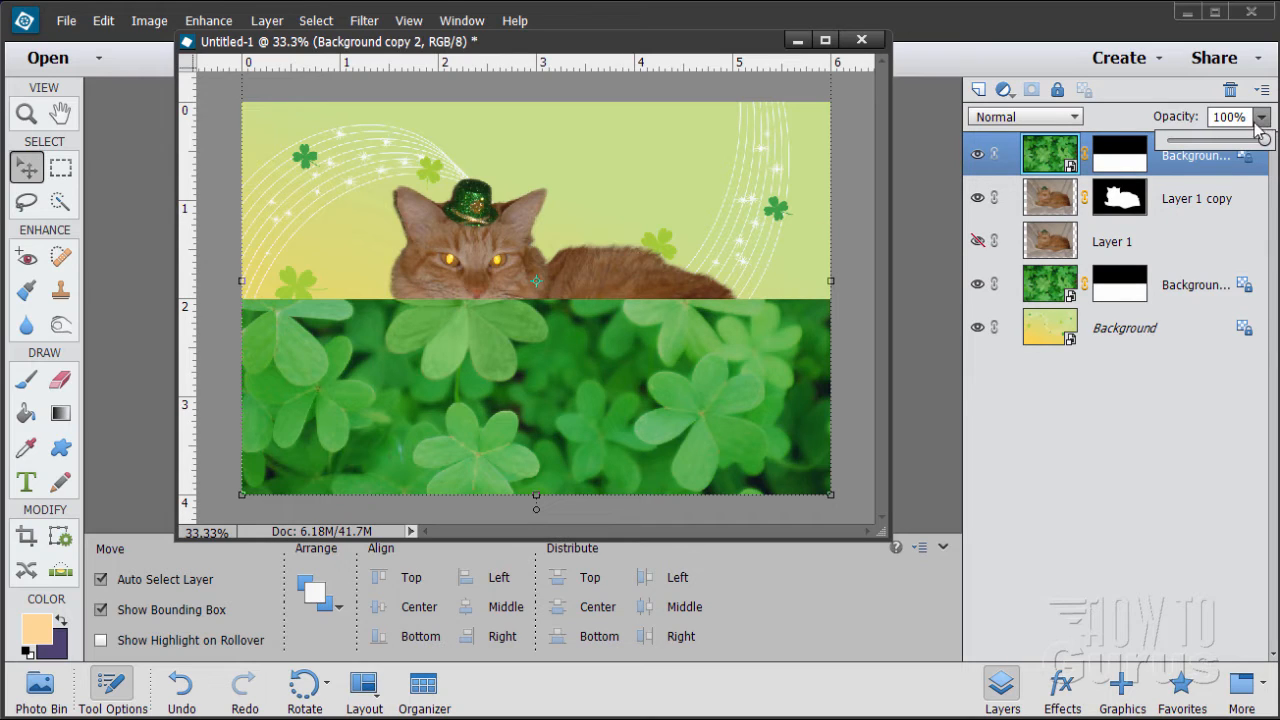
pyautogui.click(1217, 145)
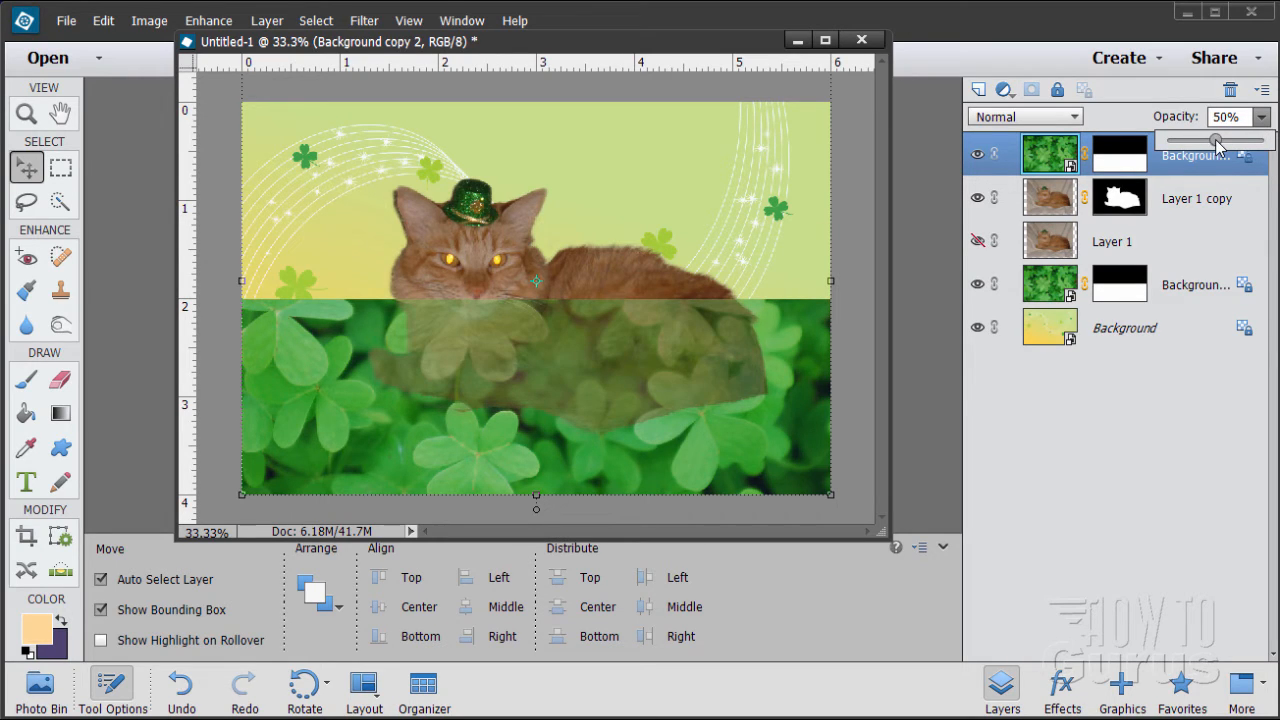
pyautogui.moveTo(1216, 141); pyautogui.dragTo(1223, 148)
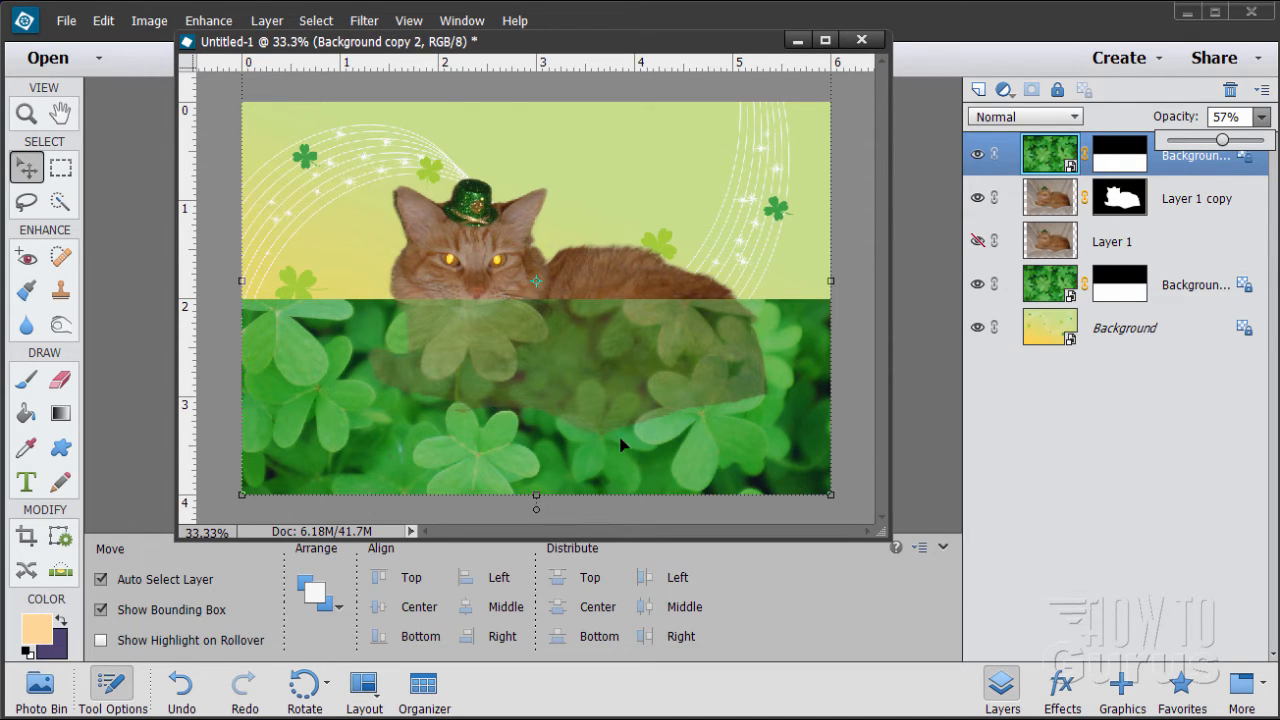
# Step: Temporarily disable the top clover layer's mask to view the whole clover image over the cat, and re-enable it
pyautogui.click(37, 115)
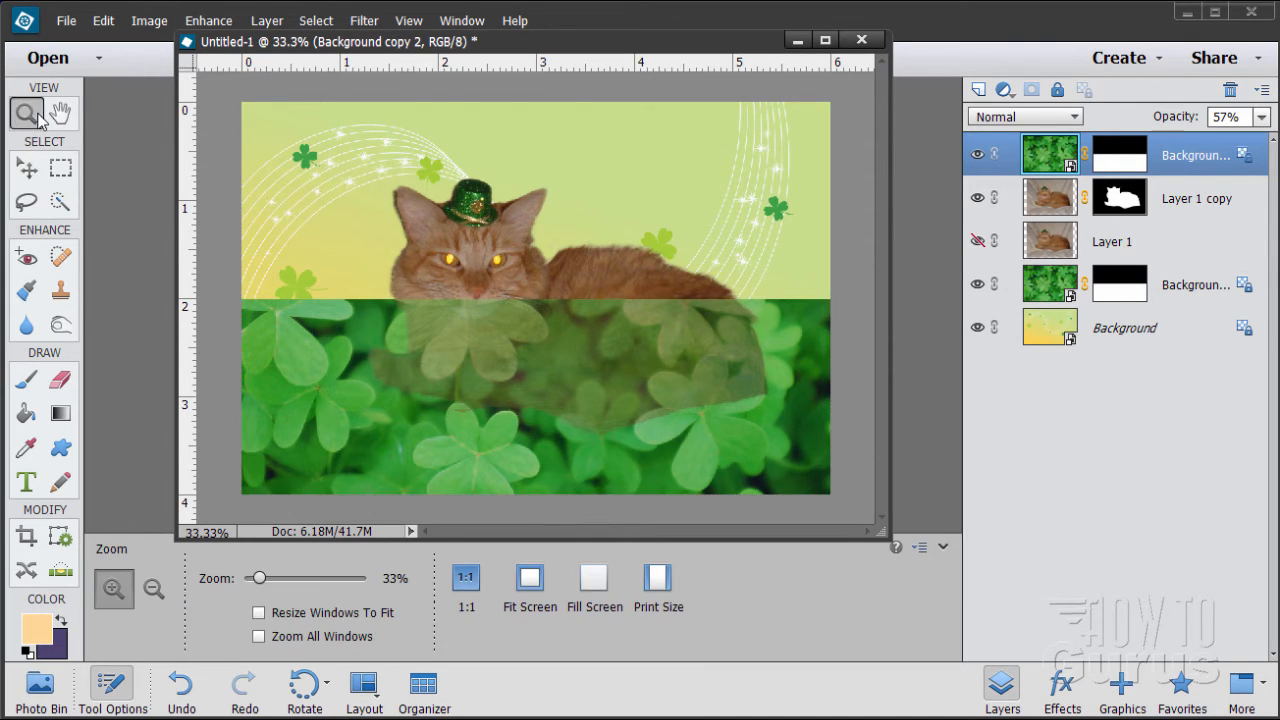
pyautogui.click(535, 390)
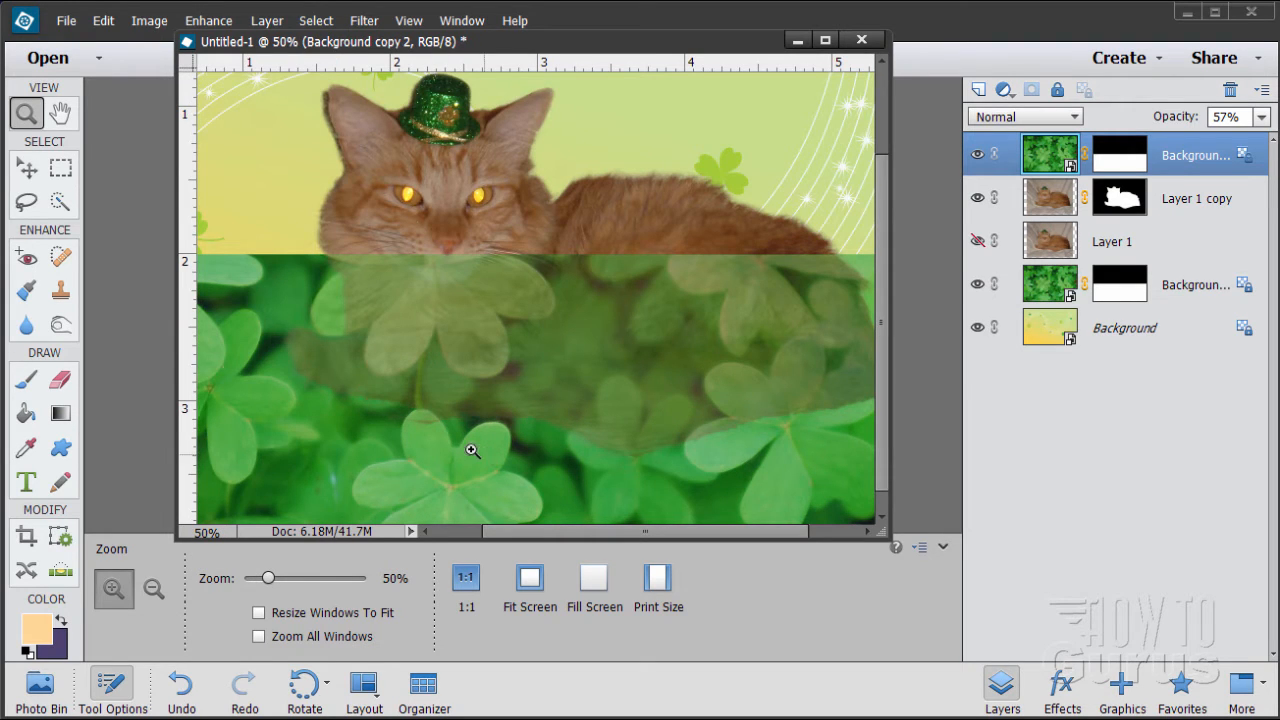
pyautogui.click(408, 428)
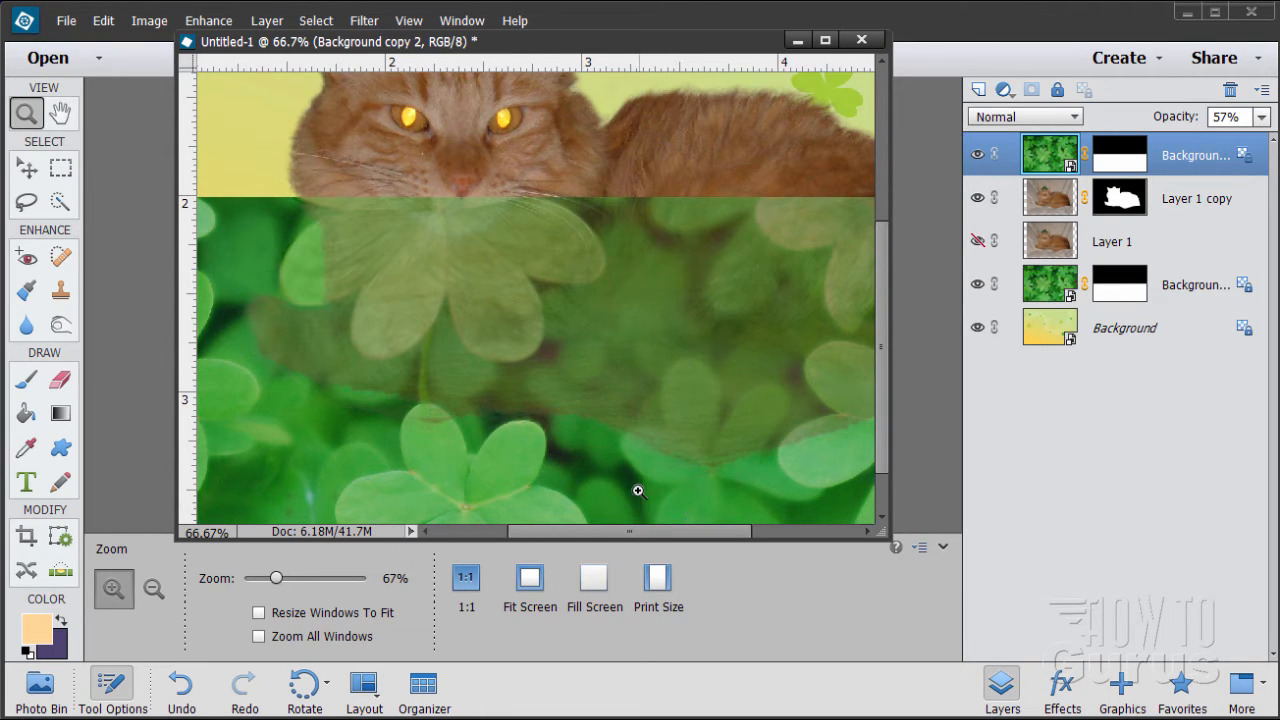
pyautogui.moveTo(883, 295); pyautogui.dragTo(893, 334)
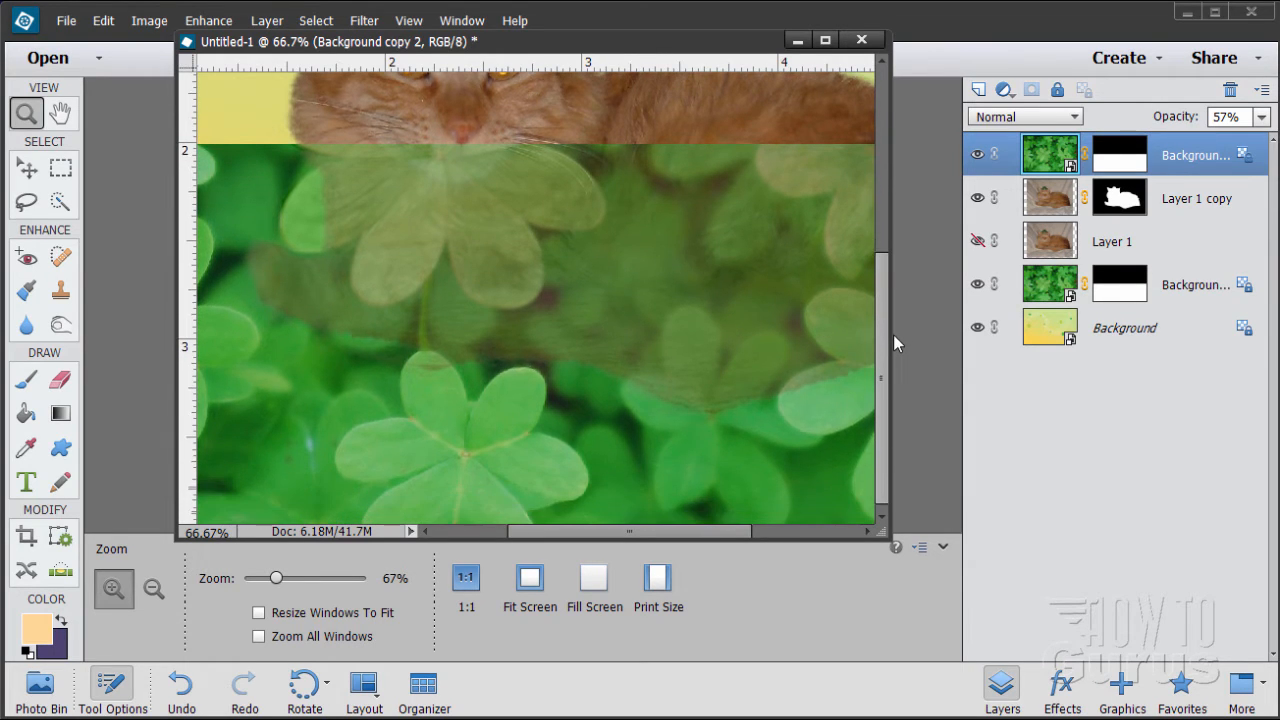
pyautogui.click(1118, 162)
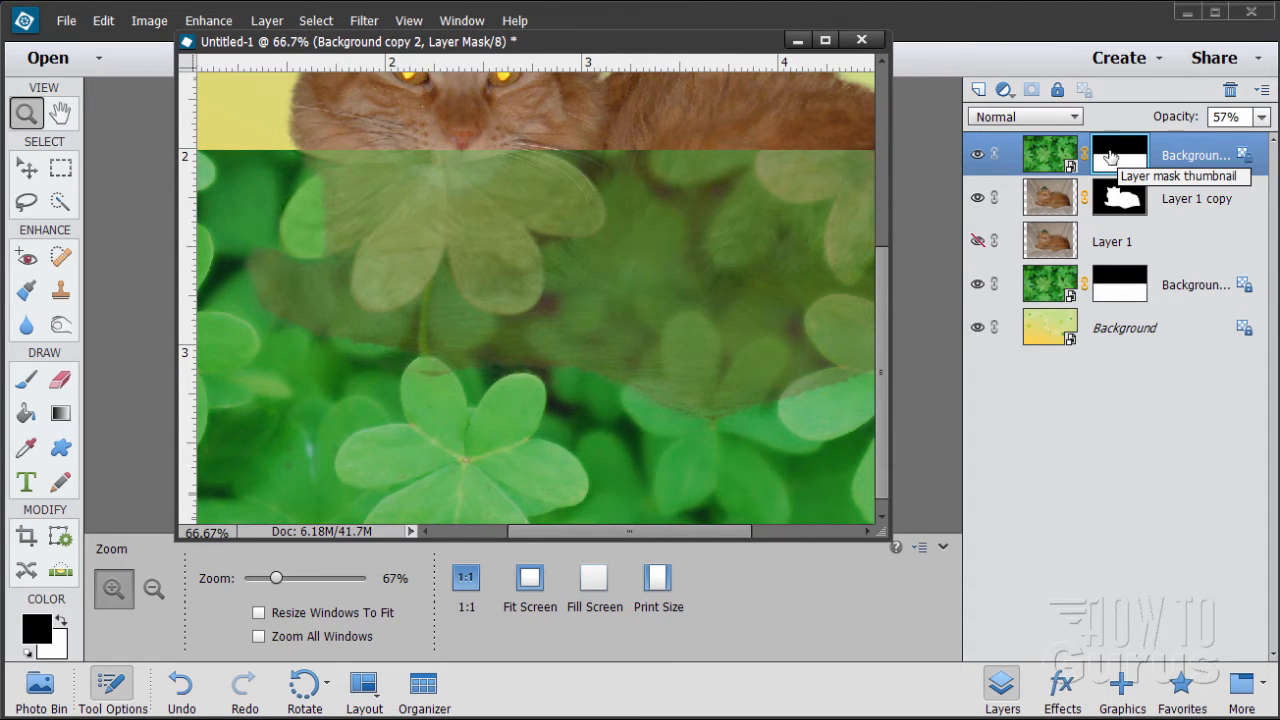
pyautogui.rightClick(1111, 154)
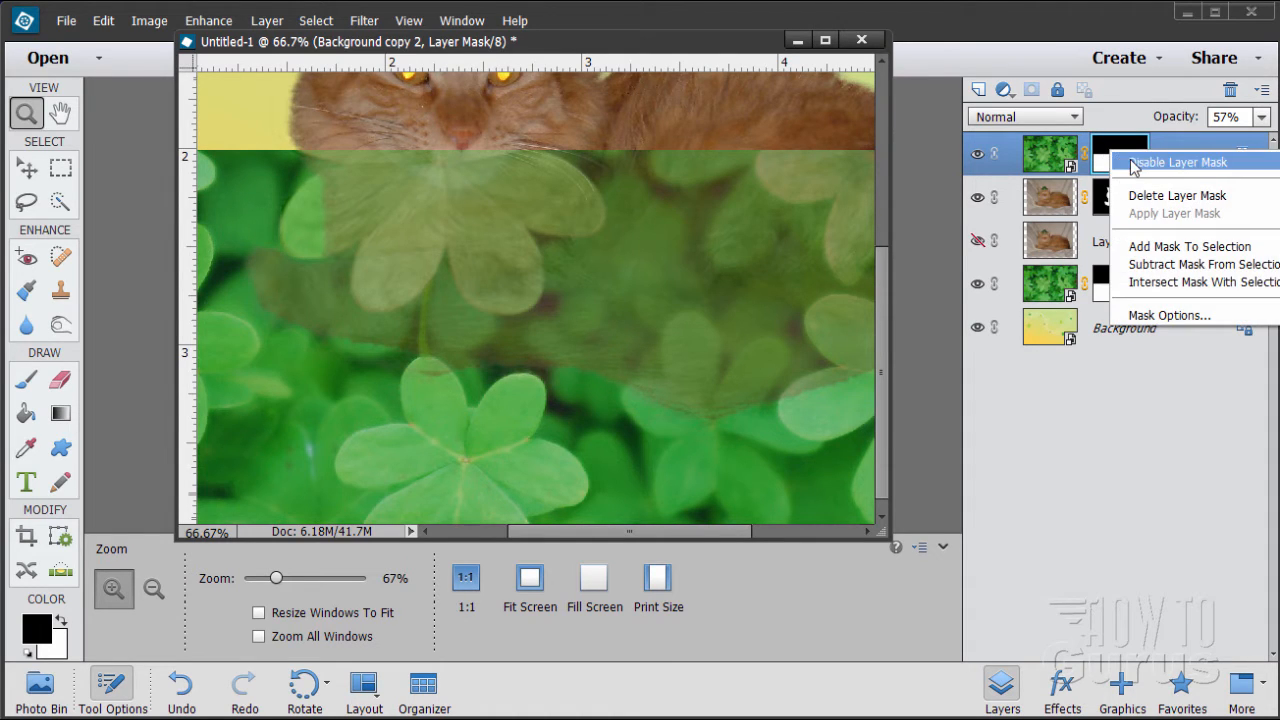
pyautogui.click(1134, 163)
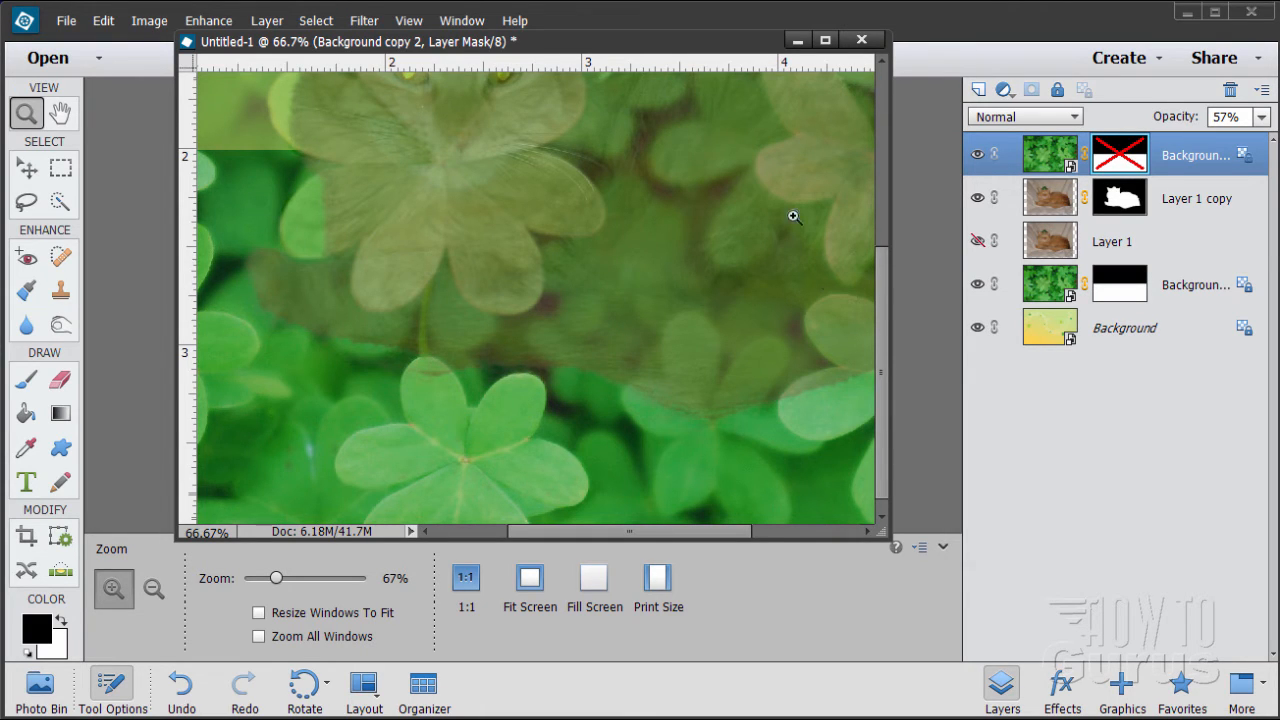
pyautogui.moveTo(884, 334)
pyautogui.mouseDown()
pyautogui.moveTo(889, 270)
pyautogui.moveTo(901, 317)
pyautogui.mouseUp()
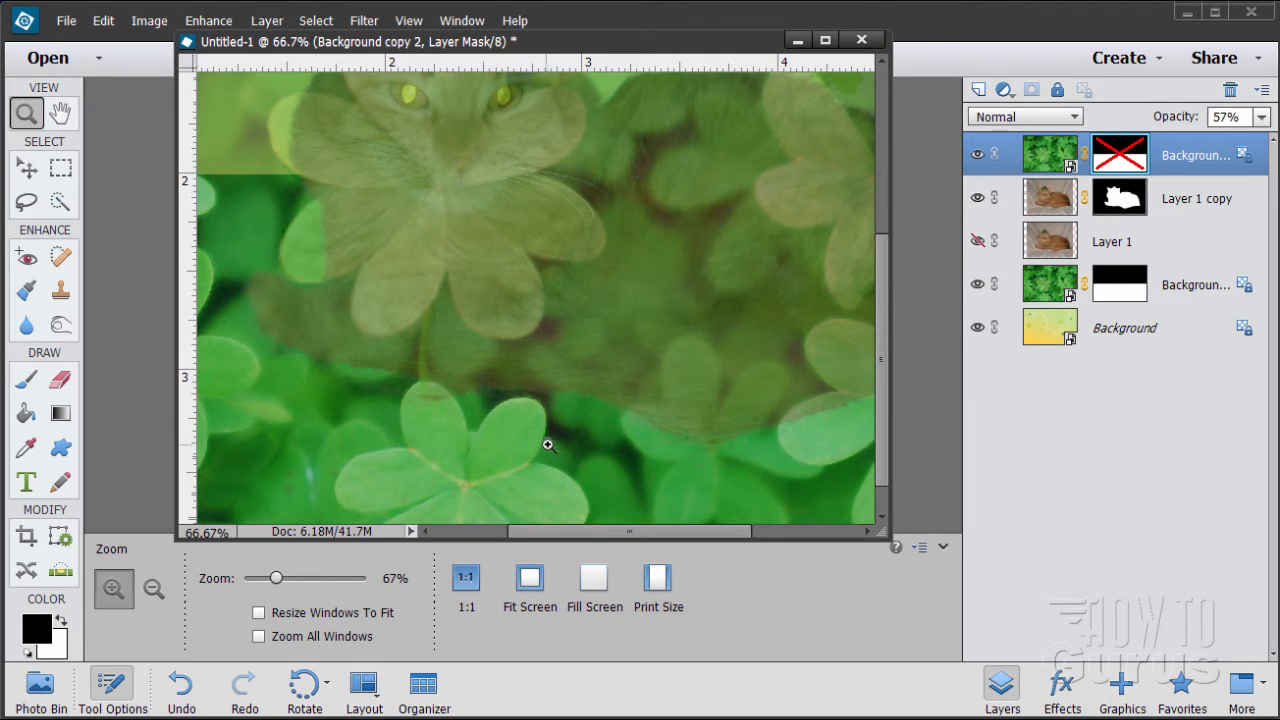
pyautogui.rightClick(1139, 160)
pyautogui.click(1158, 170)
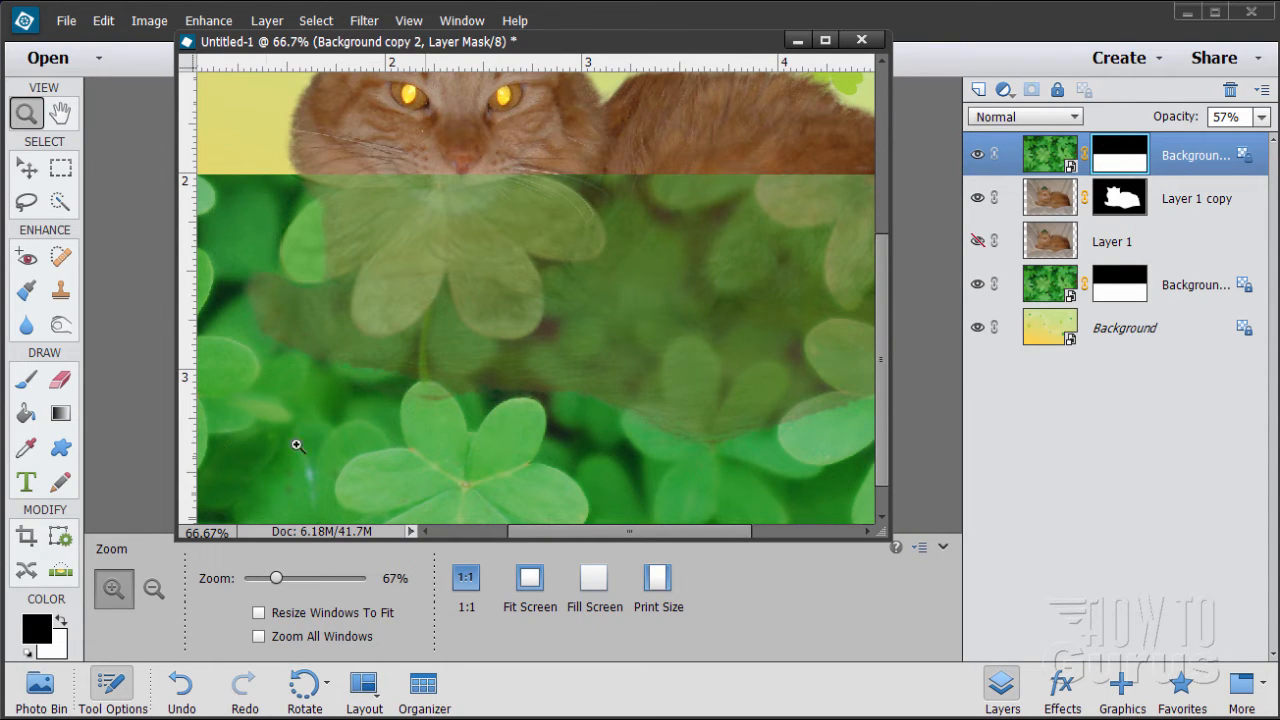
# Step: Fill the white area of the top clover layer's mask with black and set that layer's opacity to 100%
pyautogui.click(25, 418)
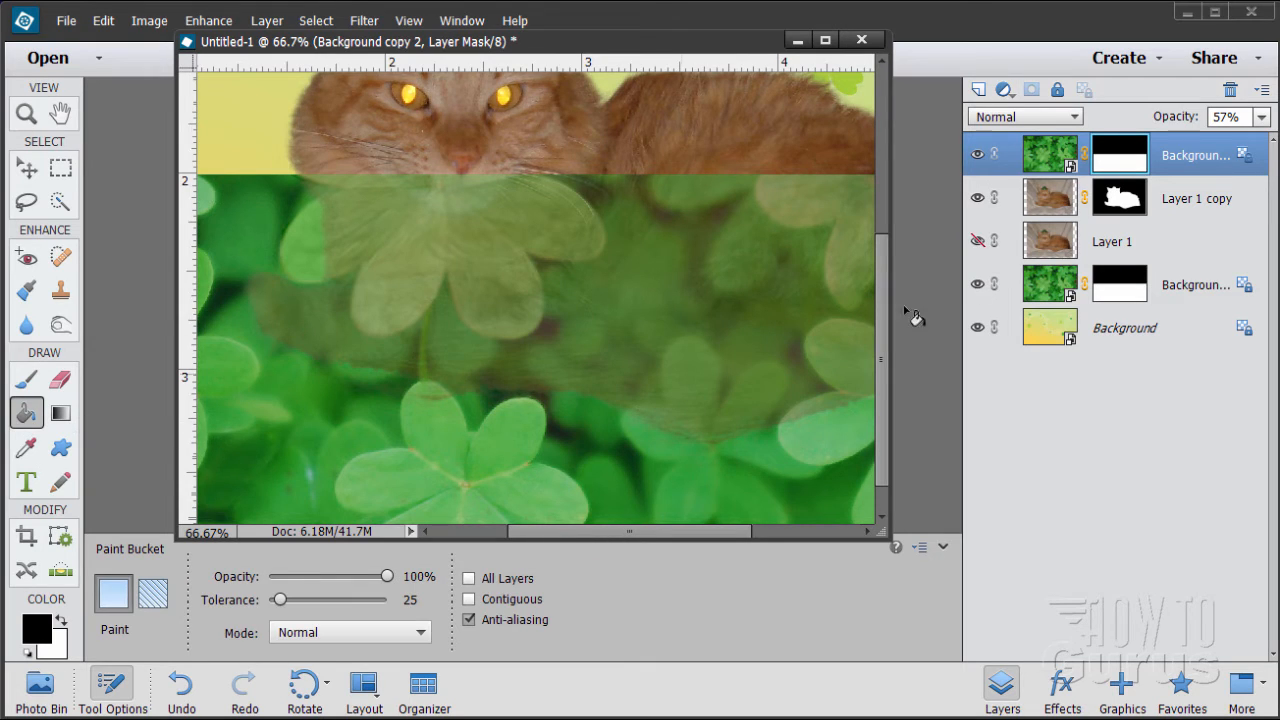
pyautogui.click(728, 421)
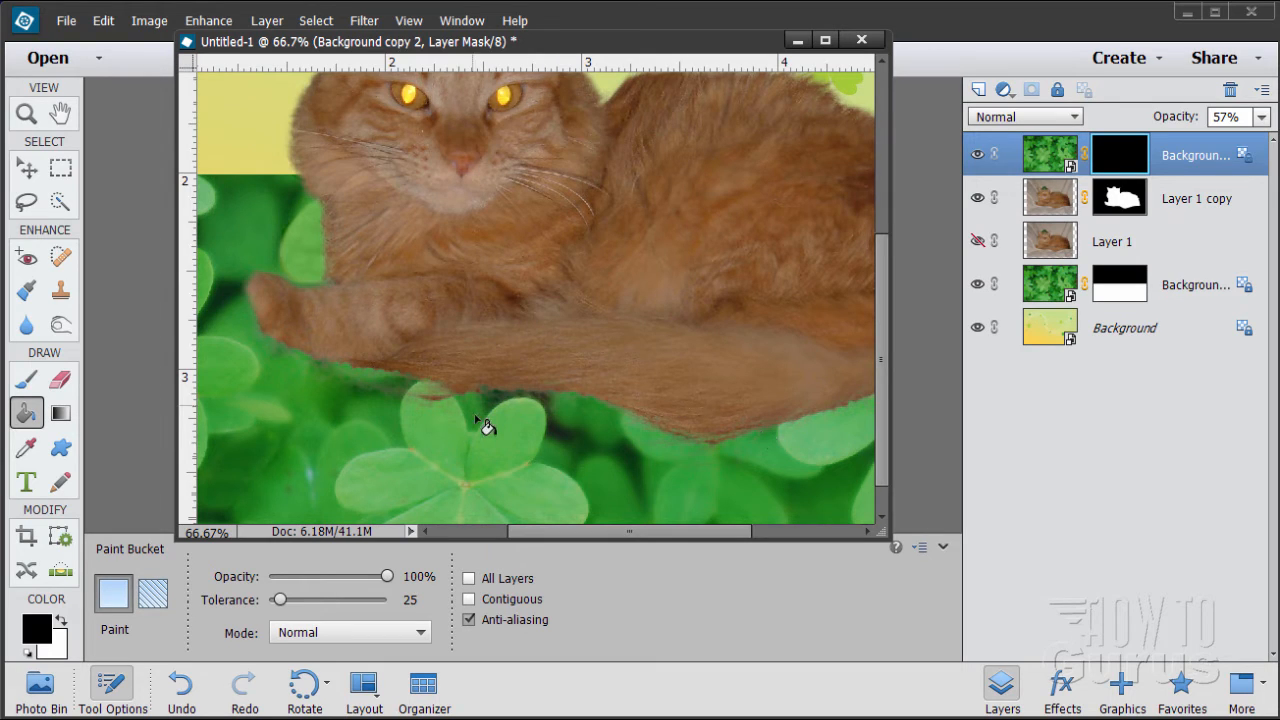
pyautogui.click(25, 168)
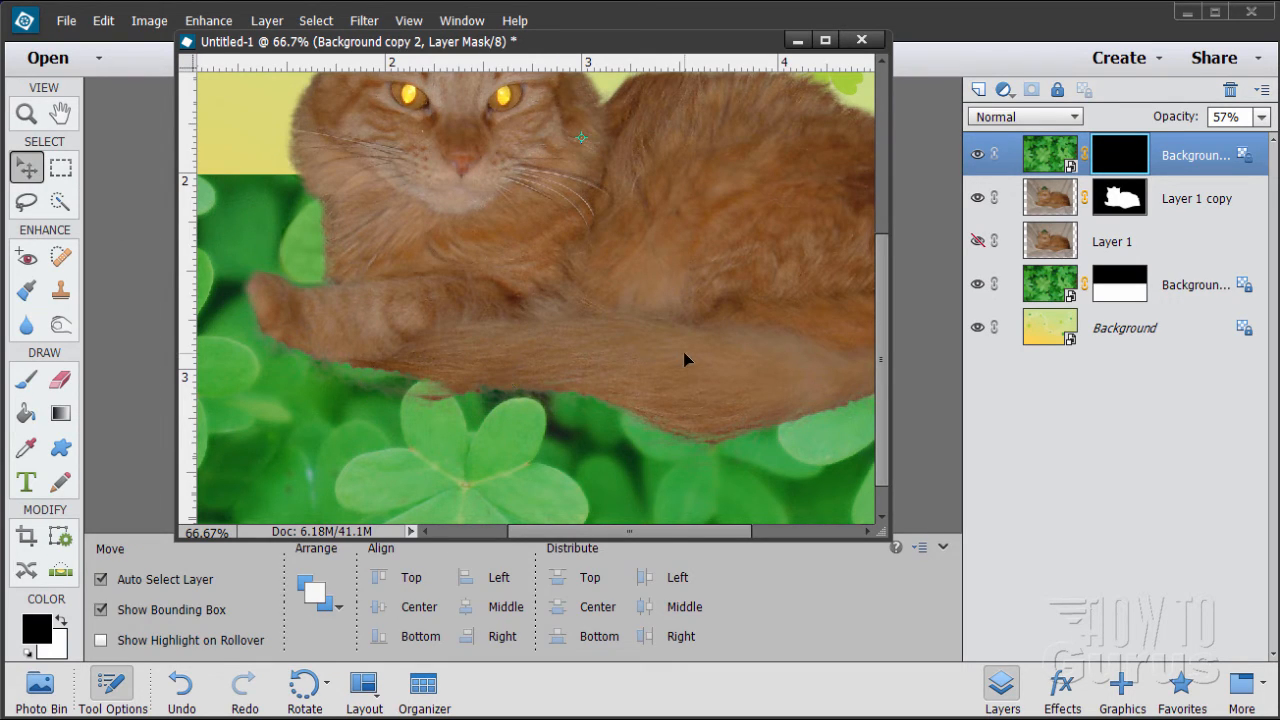
pyautogui.press('0')
# Step: Set up a hard round brush at 50 px with white as the foreground color for painting on the mask
pyautogui.press('b')
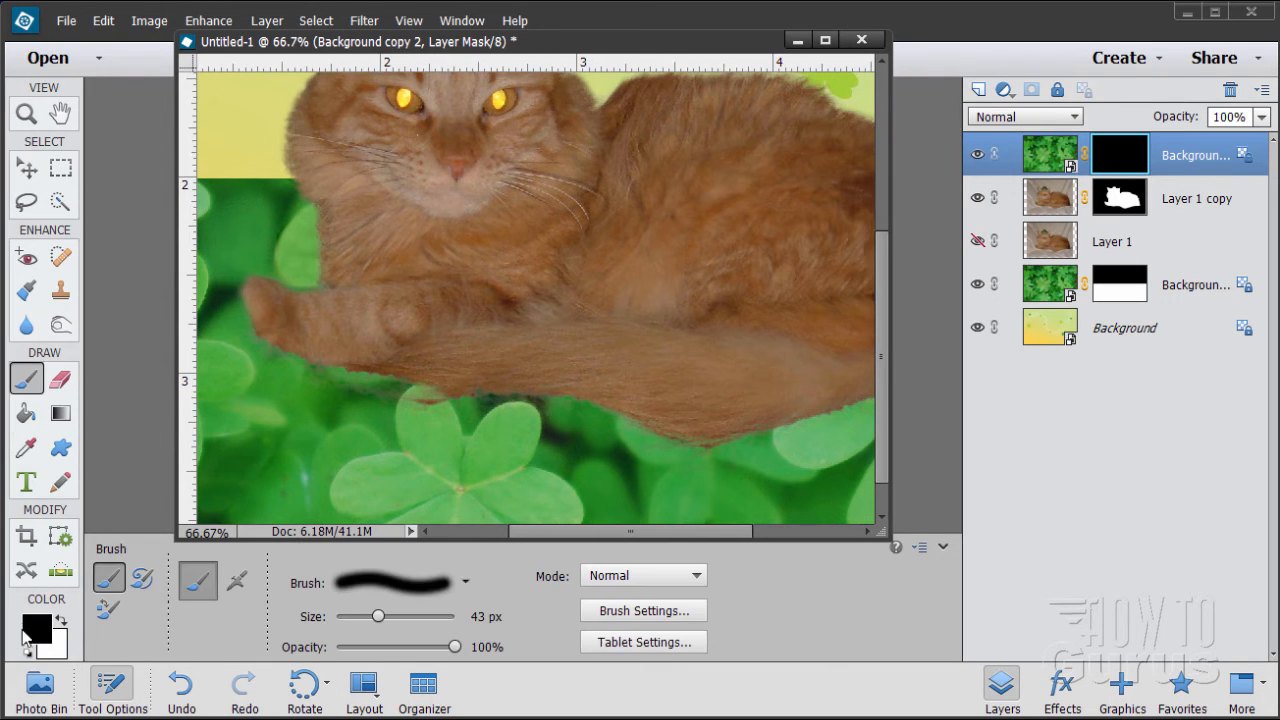
pyautogui.click(61, 620)
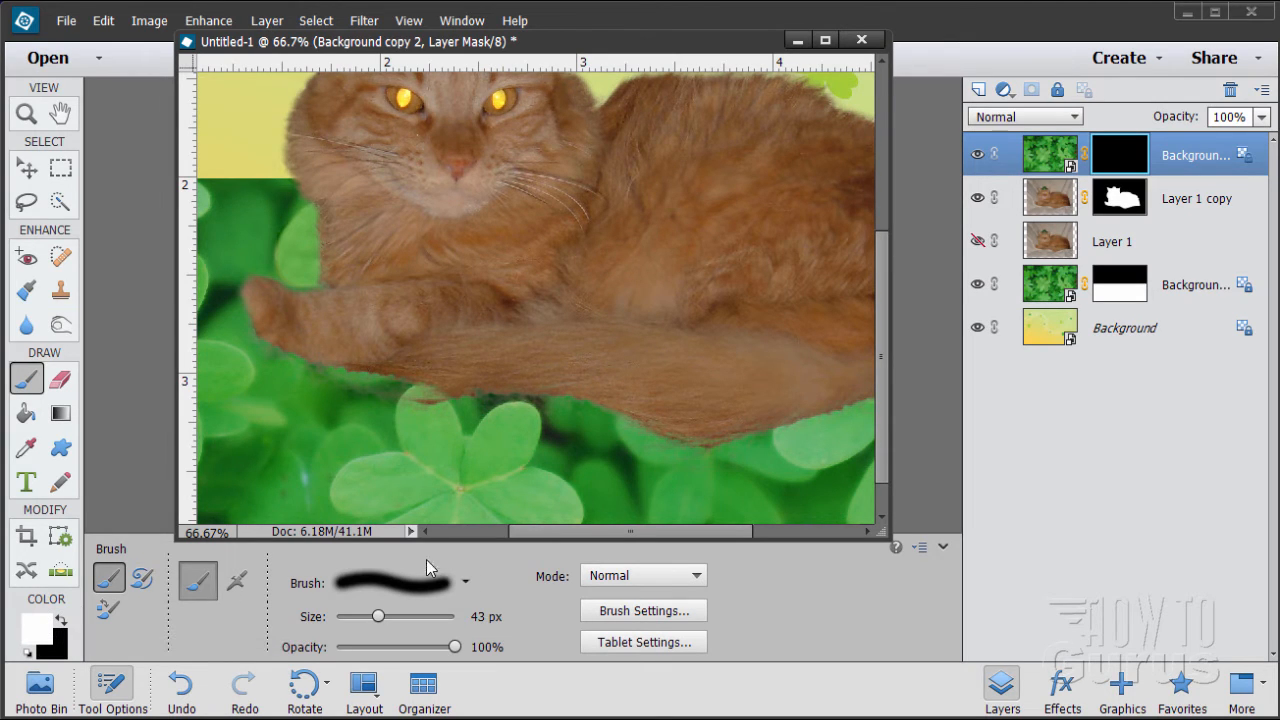
pyautogui.click(449, 589)
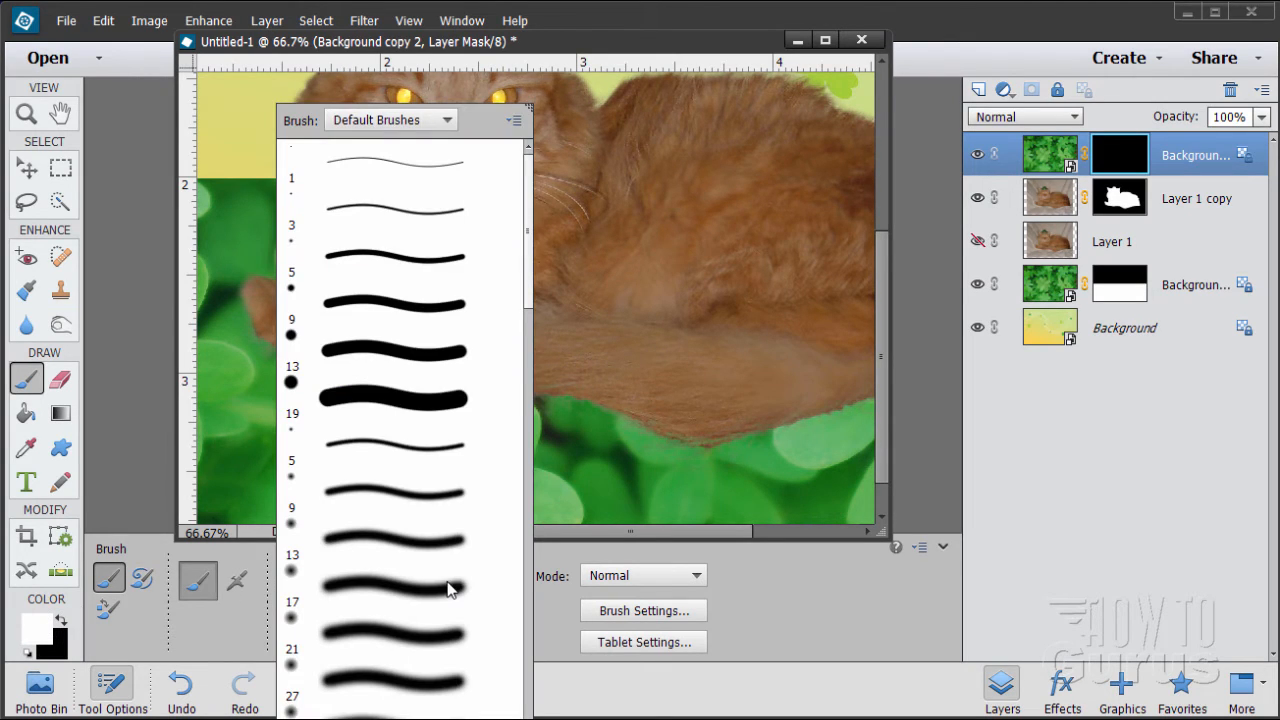
pyautogui.click(355, 400)
pyautogui.moveTo(358, 615); pyautogui.dragTo(366, 617)
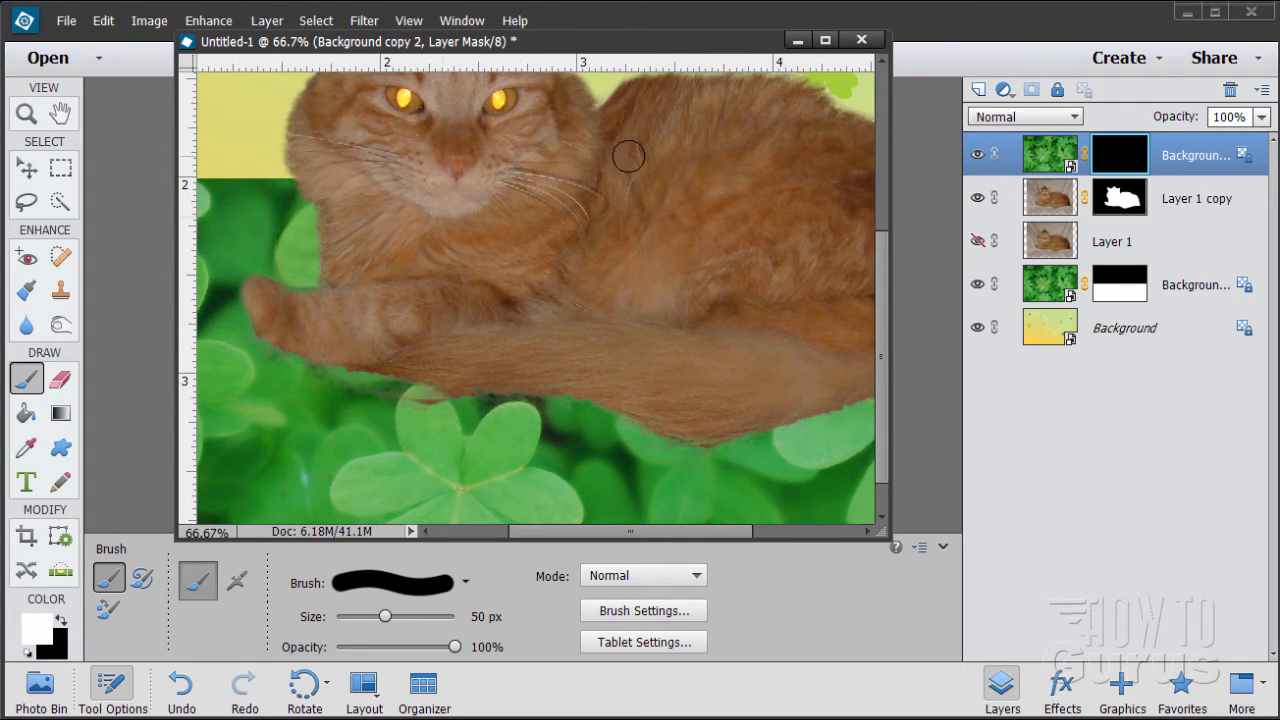
# Step: Lower the masked cat layer, Layer 1 copy, to 49% opacity so the clovers behind it show through
pyautogui.click(1062, 205)
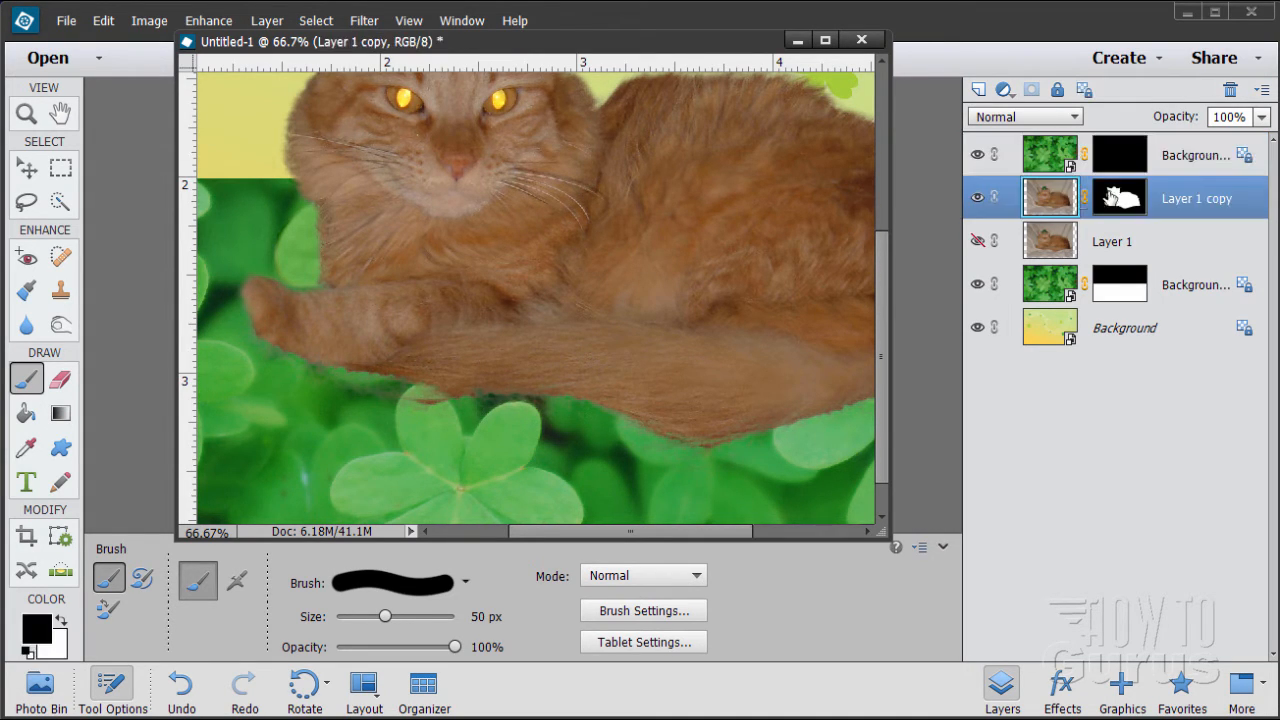
pyautogui.click(1262, 117)
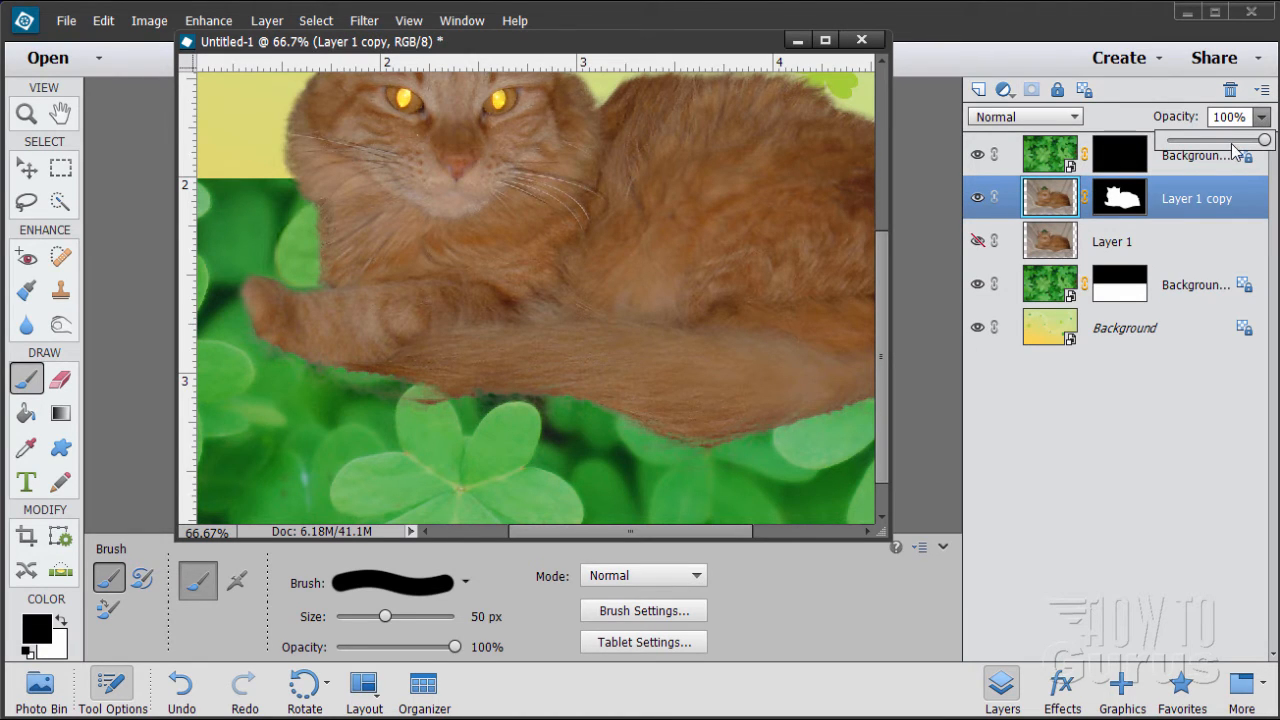
pyautogui.click(1232, 141)
pyautogui.moveTo(1232, 143); pyautogui.dragTo(1215, 143)
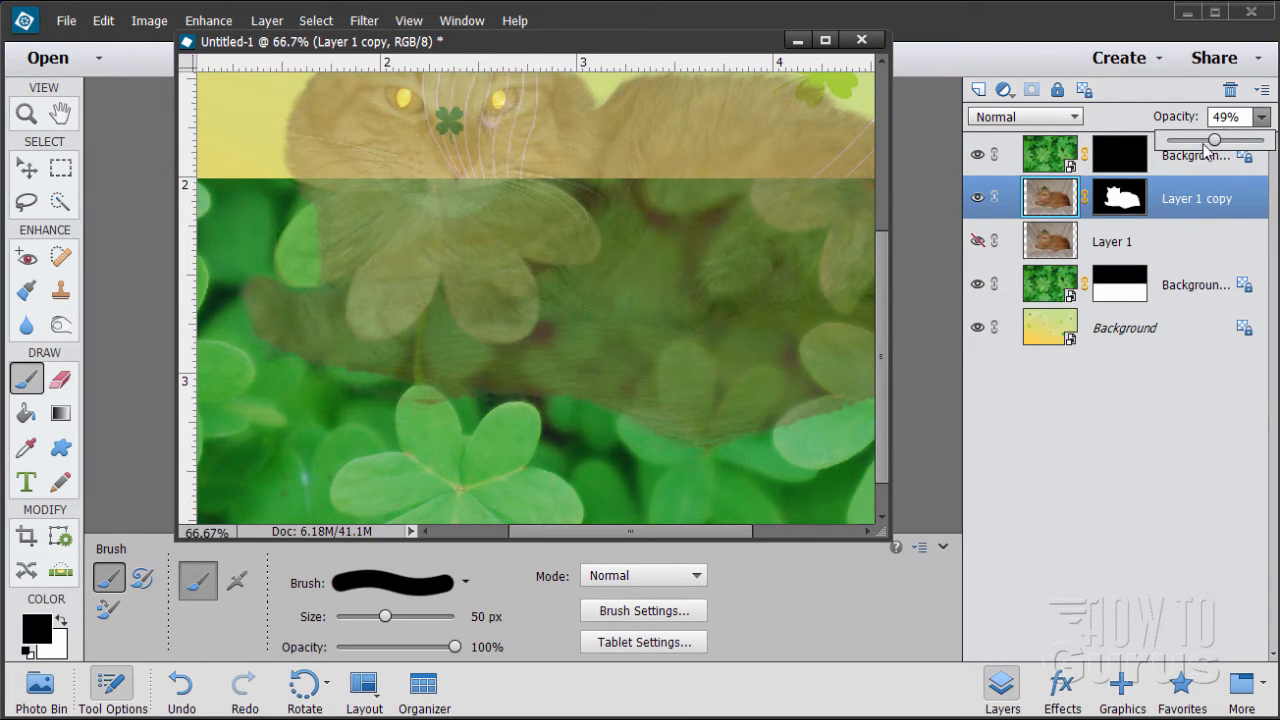
# Step: Paint white on the top clover layer's mask over the clover leaves along the cat's lower edge, between the 2- and 4-inch marks
pyautogui.click(1117, 156)
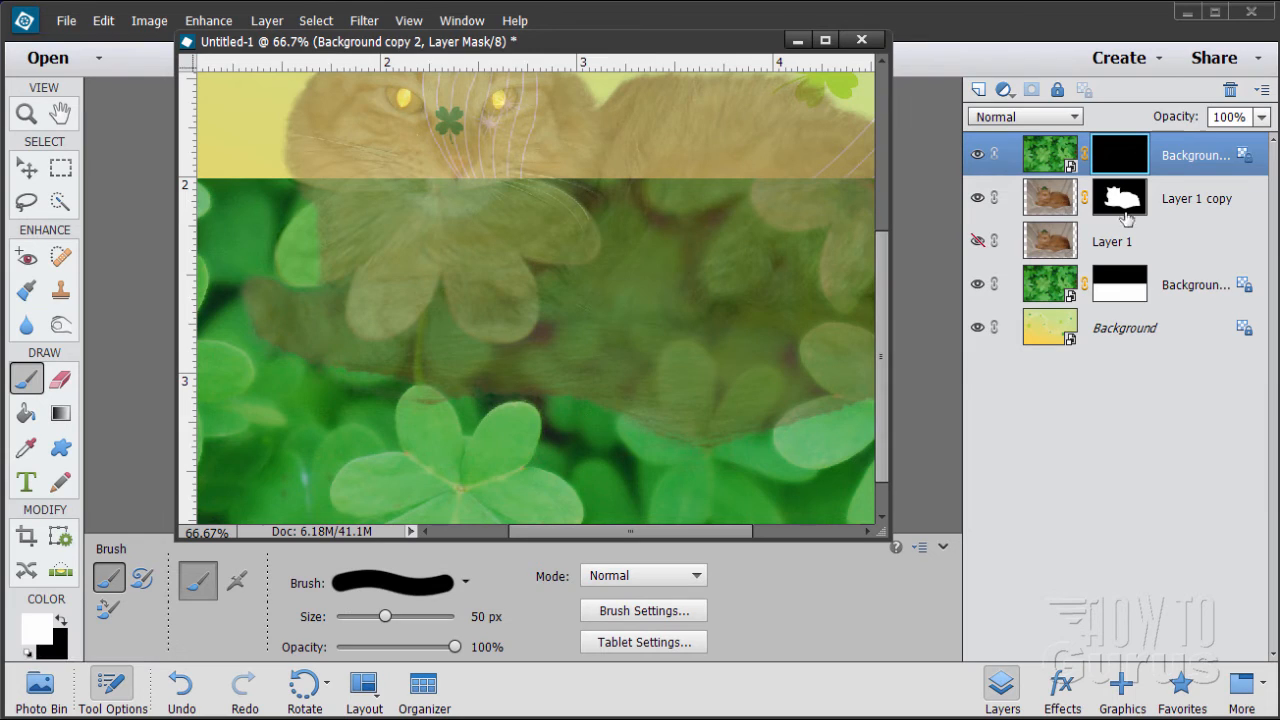
pyautogui.click(414, 424)
pyautogui.moveTo(629, 427); pyautogui.dragTo(692, 428)
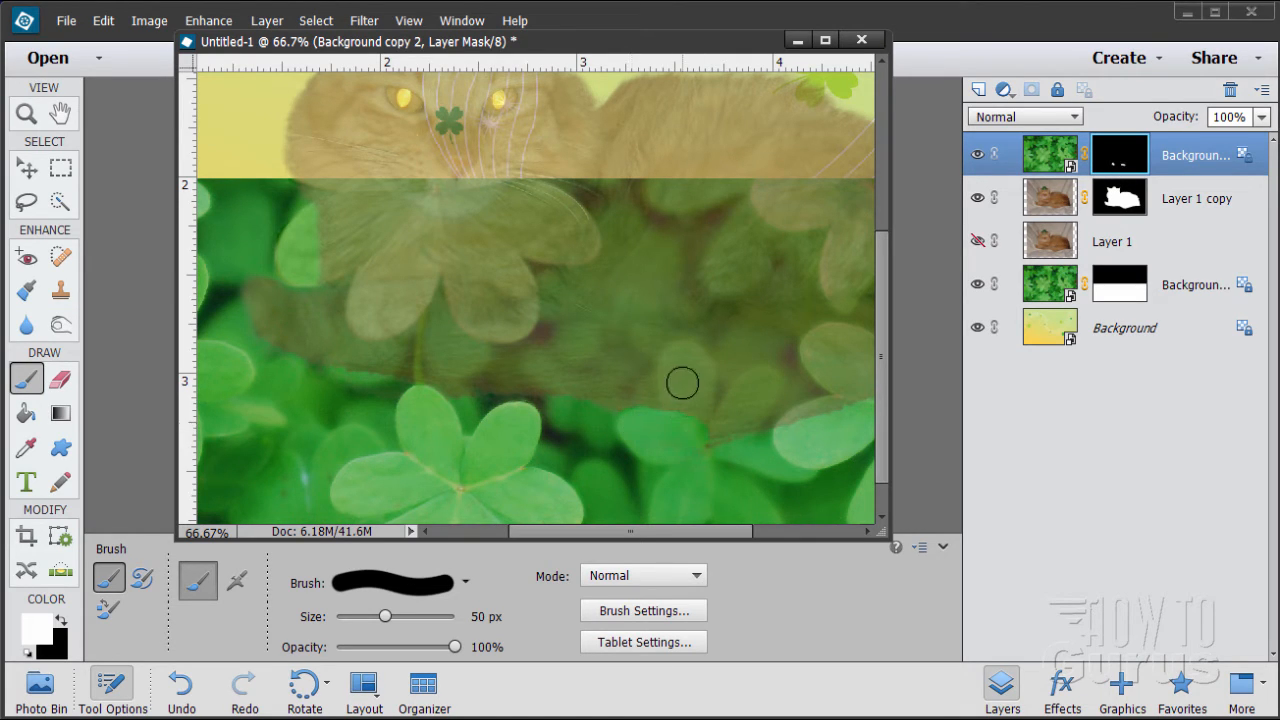
pyautogui.moveTo(682, 357)
pyautogui.mouseDown()
pyautogui.moveTo(673, 408)
pyautogui.moveTo(687, 359)
pyautogui.moveTo(703, 443)
pyautogui.mouseUp()
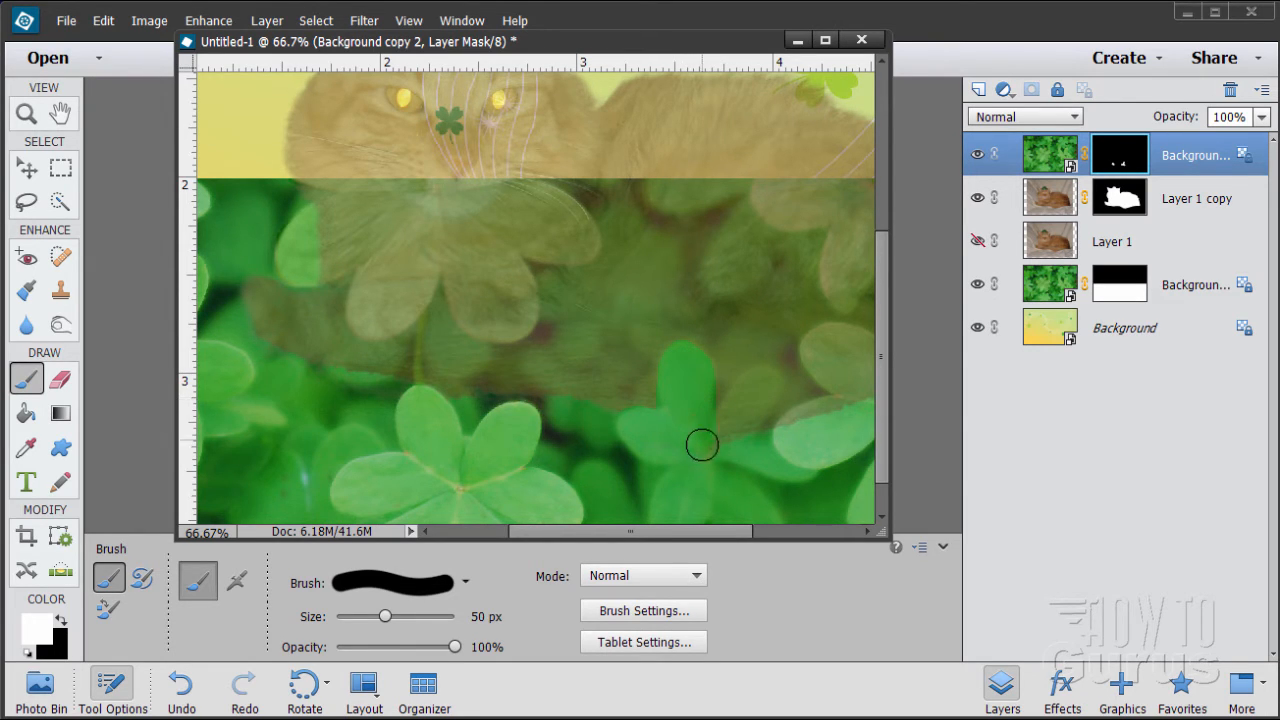
pyautogui.click(764, 384)
pyautogui.moveTo(764, 384)
pyautogui.mouseDown()
pyautogui.moveTo(723, 434)
pyautogui.moveTo(740, 397)
pyautogui.moveTo(764, 384)
pyautogui.moveTo(731, 443)
pyautogui.moveTo(728, 424)
pyautogui.moveTo(717, 434)
pyautogui.moveTo(809, 434)
pyautogui.moveTo(791, 430)
pyautogui.moveTo(868, 398)
pyautogui.mouseUp()
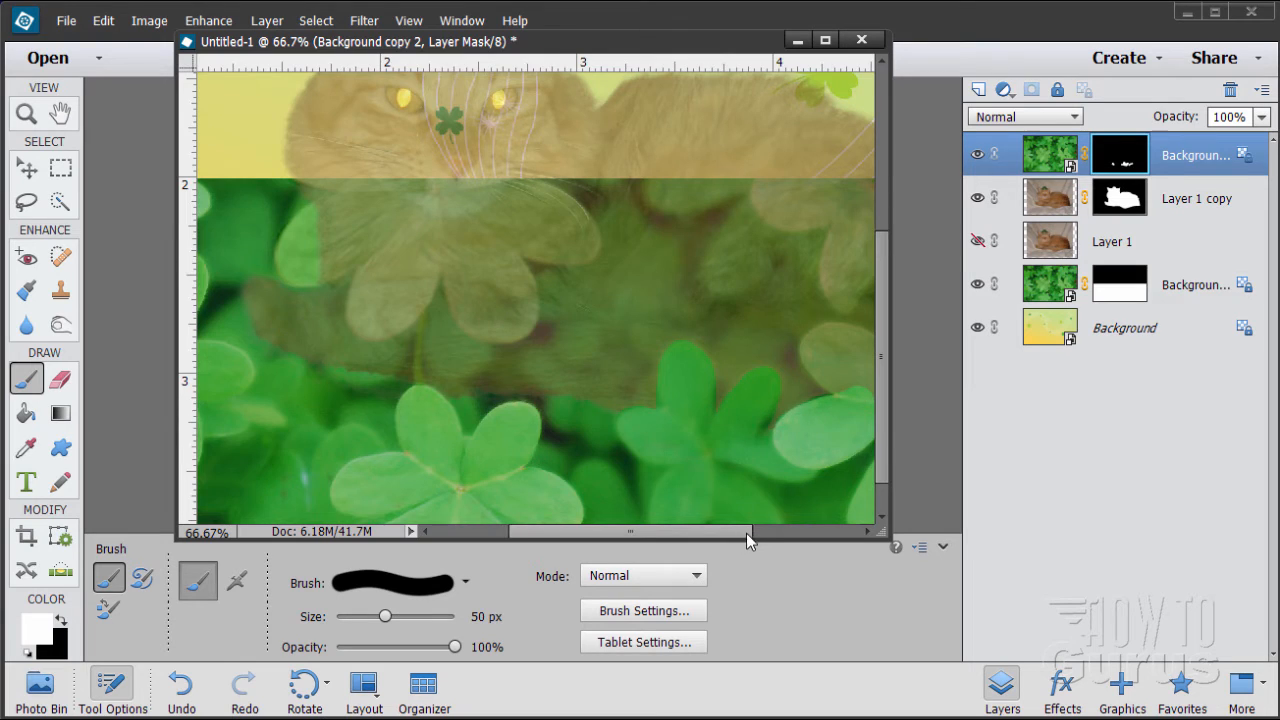
# Step: Paint white on the mask over the upper leaves of the large clover covering the cat's hindquarters, between the 4- and 5-inch marks
pyautogui.moveTo(746, 533); pyautogui.dragTo(864, 533)
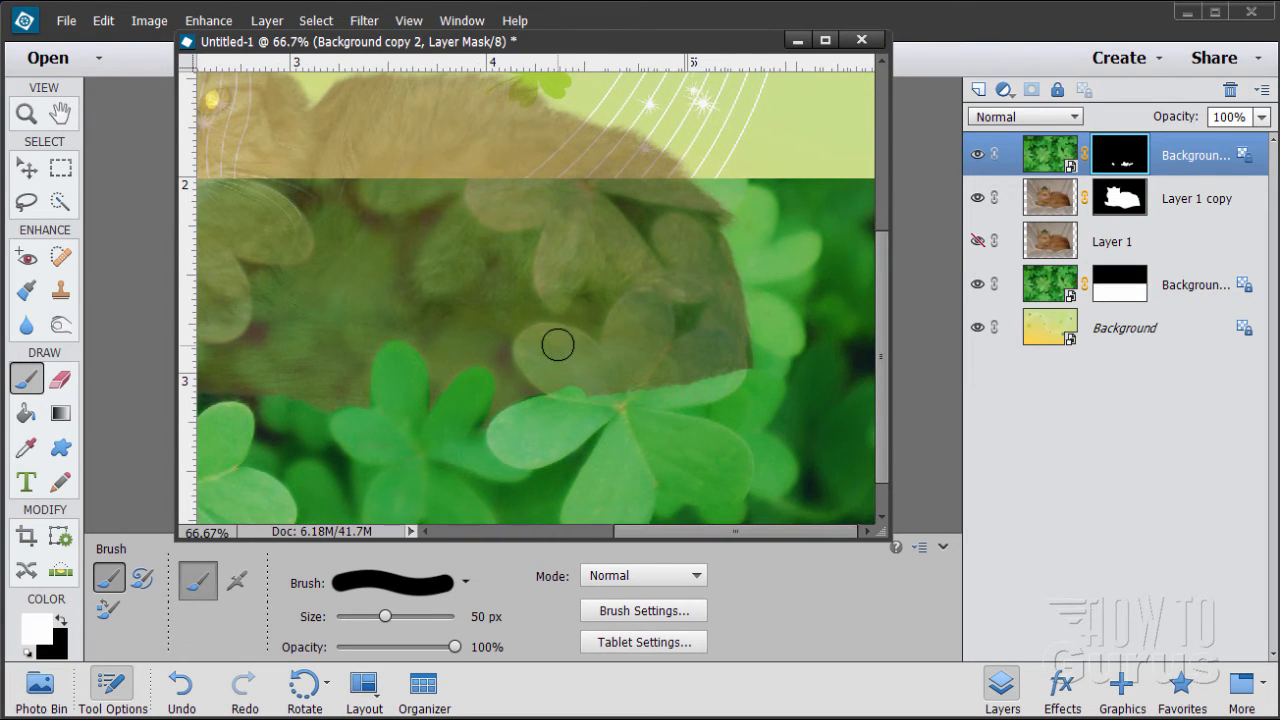
pyautogui.moveTo(551, 334)
pyautogui.mouseDown()
pyautogui.moveTo(531, 344)
pyautogui.moveTo(534, 366)
pyautogui.moveTo(576, 369)
pyautogui.moveTo(557, 337)
pyautogui.moveTo(600, 363)
pyautogui.moveTo(560, 337)
pyautogui.moveTo(549, 357)
pyautogui.moveTo(597, 371)
pyautogui.moveTo(616, 353)
pyautogui.moveTo(618, 317)
pyautogui.moveTo(649, 300)
pyautogui.moveTo(656, 339)
pyautogui.moveTo(631, 371)
pyautogui.moveTo(645, 318)
pyautogui.mouseUp()
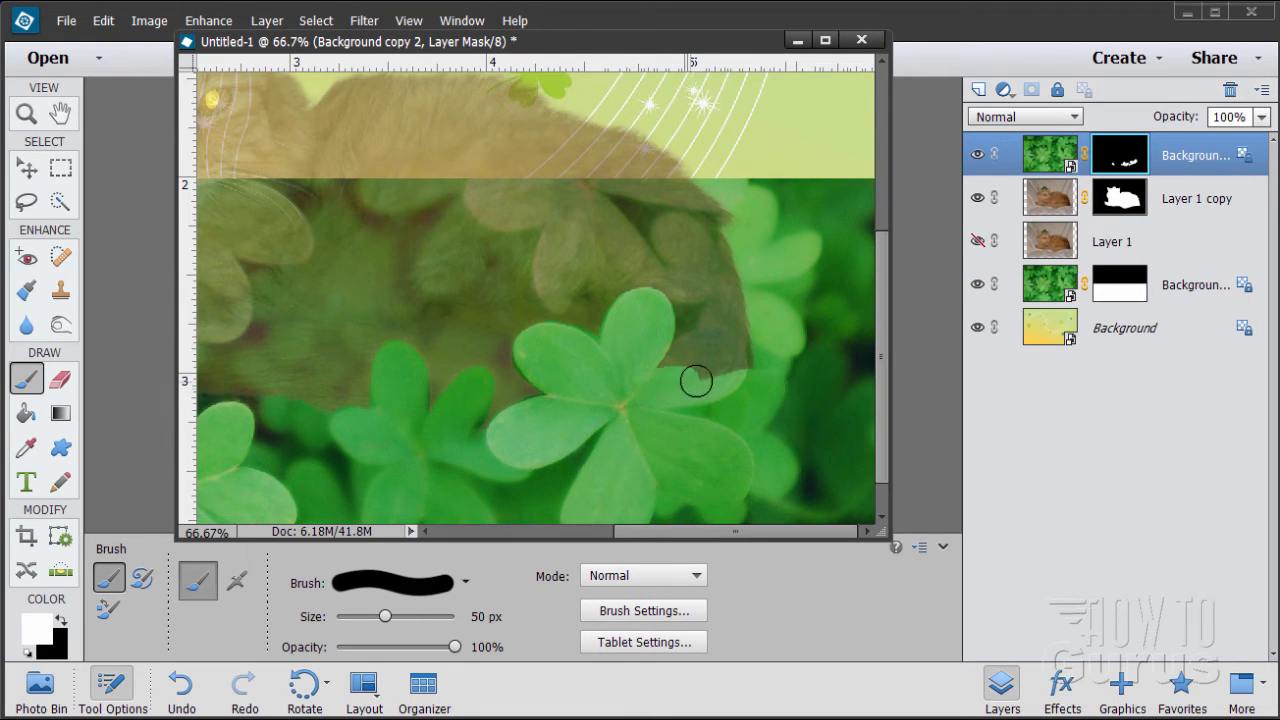
pyautogui.moveTo(696, 381)
pyautogui.mouseDown()
pyautogui.moveTo(726, 366)
pyautogui.moveTo(717, 354)
pyautogui.moveTo(654, 380)
pyautogui.moveTo(737, 366)
pyautogui.moveTo(728, 378)
pyautogui.mouseUp()
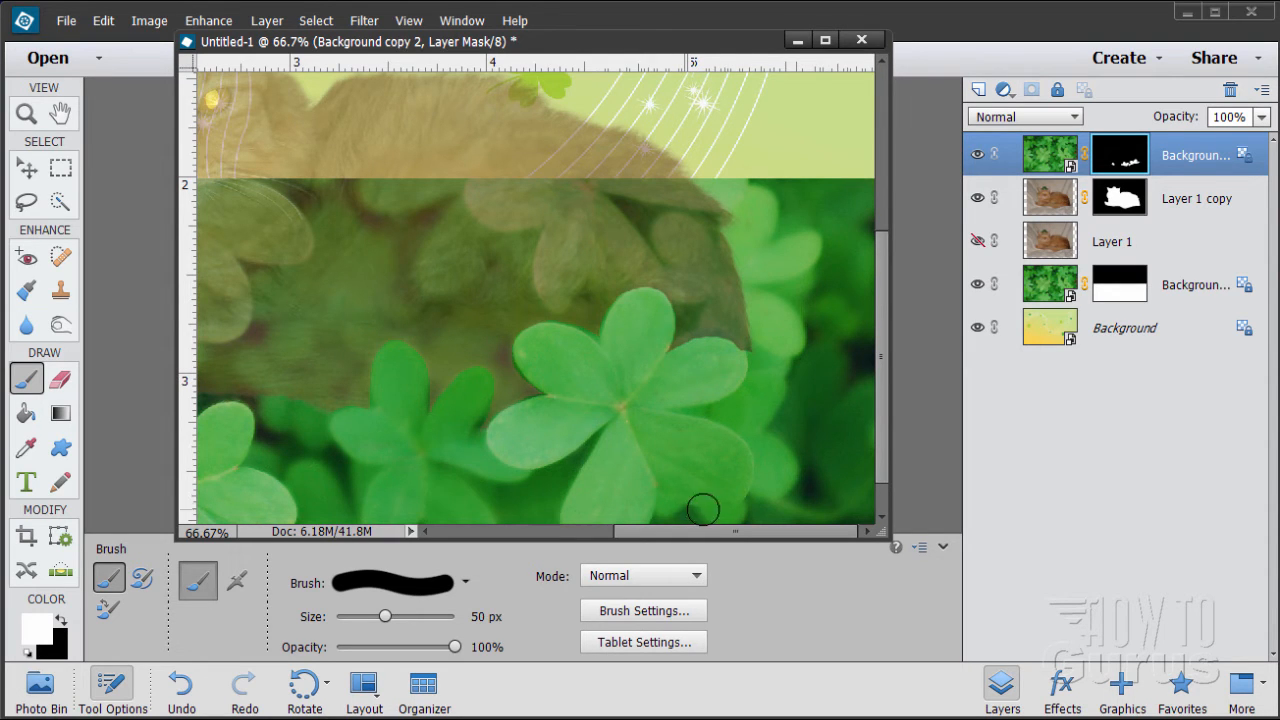
# Step: Paint white on the mask over the small dark leaves under the cat's belly and the foliage covering its front paw
pyautogui.moveTo(708, 531); pyautogui.dragTo(575, 537)
pyautogui.moveTo(583, 389)
pyautogui.mouseDown()
pyautogui.moveTo(580, 403)
pyautogui.moveTo(623, 391)
pyautogui.moveTo(604, 399)
pyautogui.moveTo(554, 363)
pyautogui.moveTo(573, 376)
pyautogui.moveTo(583, 346)
pyautogui.moveTo(600, 343)
pyautogui.moveTo(583, 360)
pyautogui.moveTo(646, 403)
pyautogui.moveTo(654, 443)
pyautogui.moveTo(616, 481)
pyautogui.mouseUp()
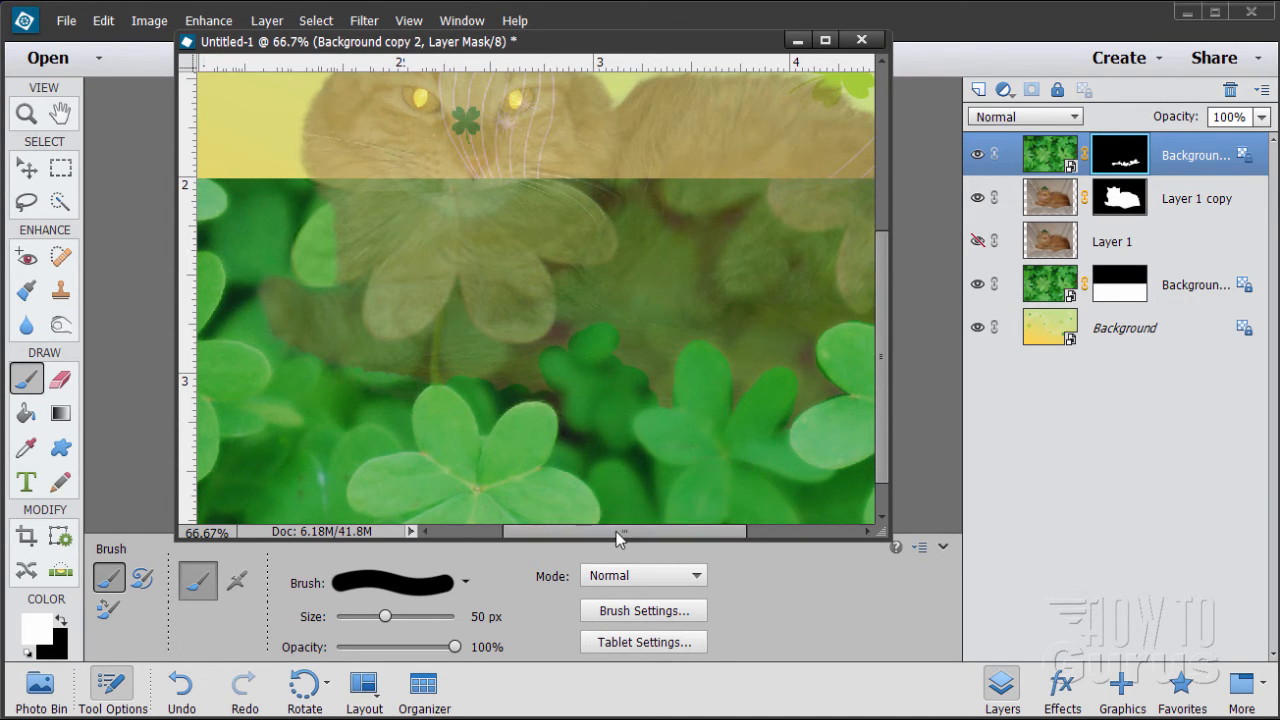
pyautogui.moveTo(617, 532); pyautogui.dragTo(574, 532)
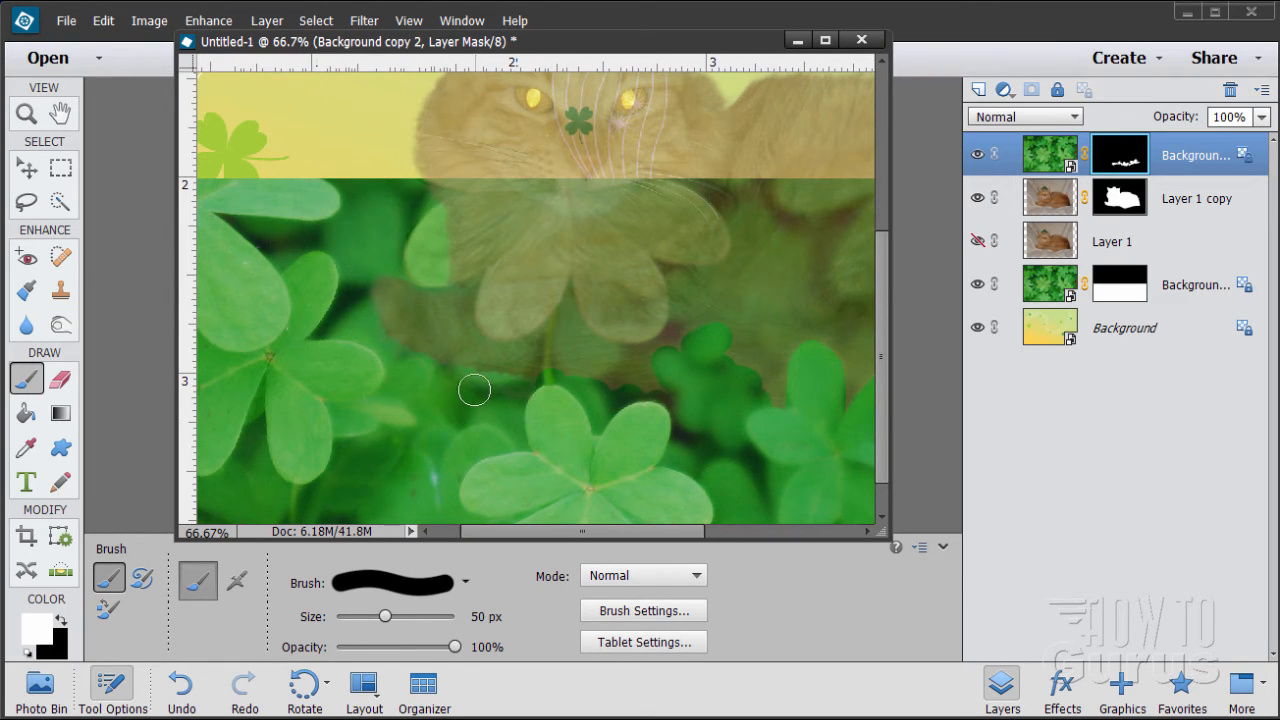
pyautogui.moveTo(469, 371)
pyautogui.mouseDown()
pyautogui.moveTo(513, 356)
pyautogui.moveTo(517, 388)
pyautogui.moveTo(425, 369)
pyautogui.mouseUp()
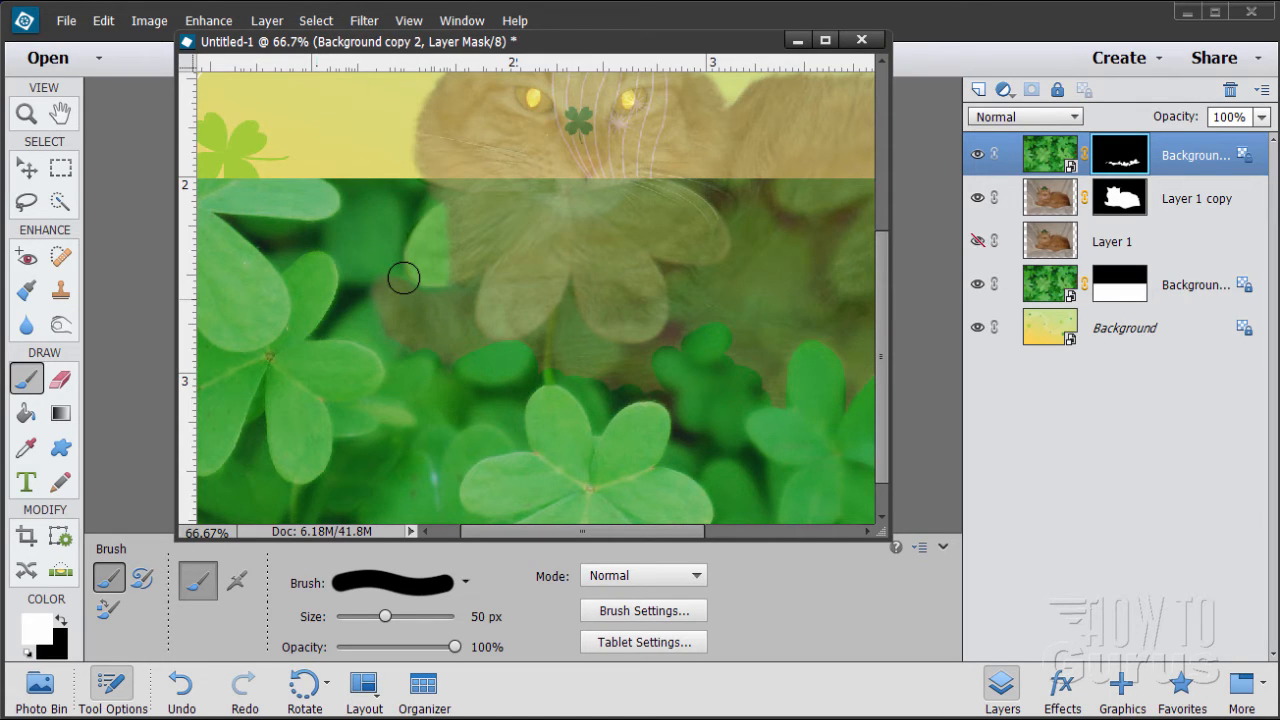
pyautogui.moveTo(396, 310); pyautogui.dragTo(404, 278)
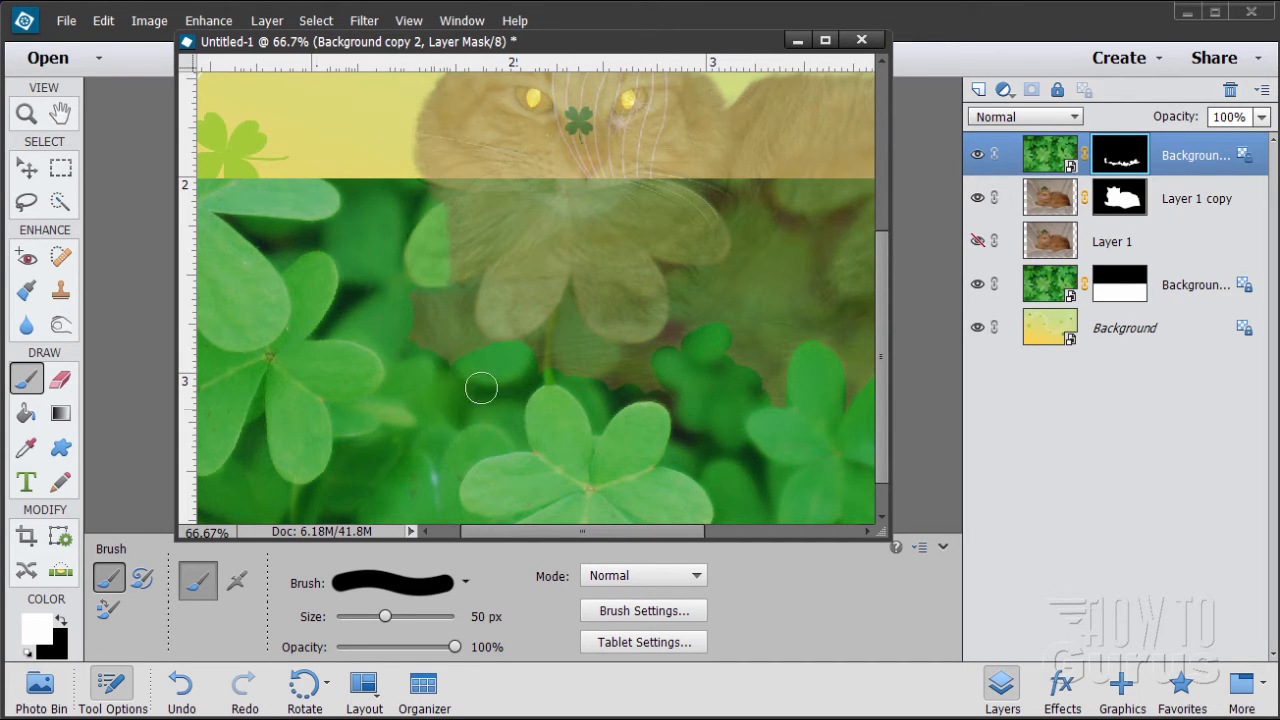
pyautogui.moveTo(695, 531); pyautogui.dragTo(746, 534)
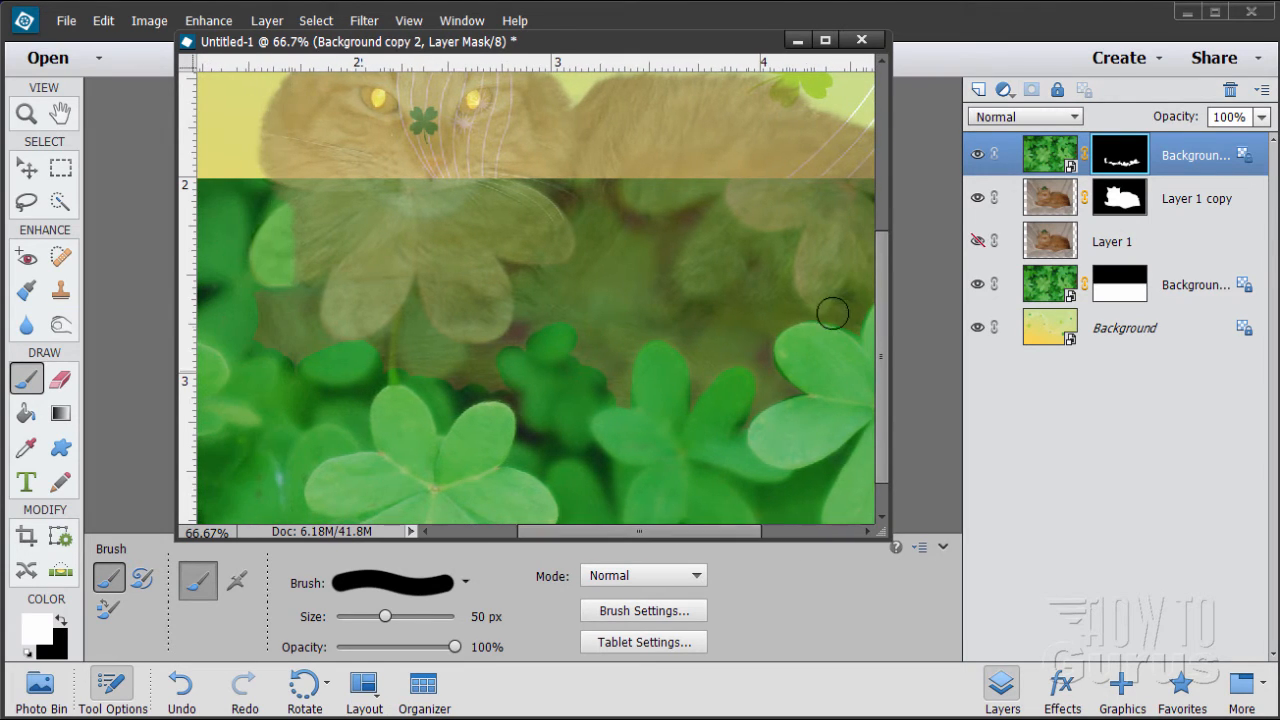
# Step: Restore the masked cat layer, Layer 1 copy, to 100% opacity
pyautogui.click(1055, 203)
pyautogui.click(1262, 117)
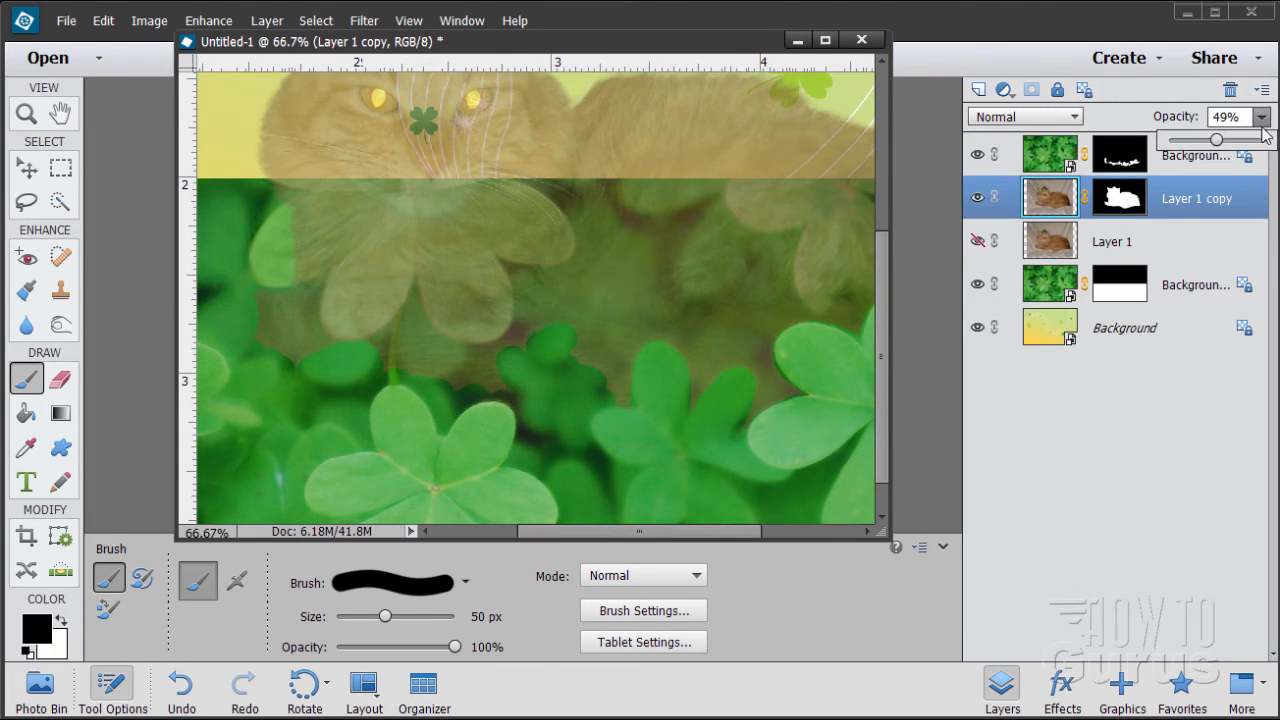
pyautogui.moveTo(1218, 142); pyautogui.dragTo(1268, 142)
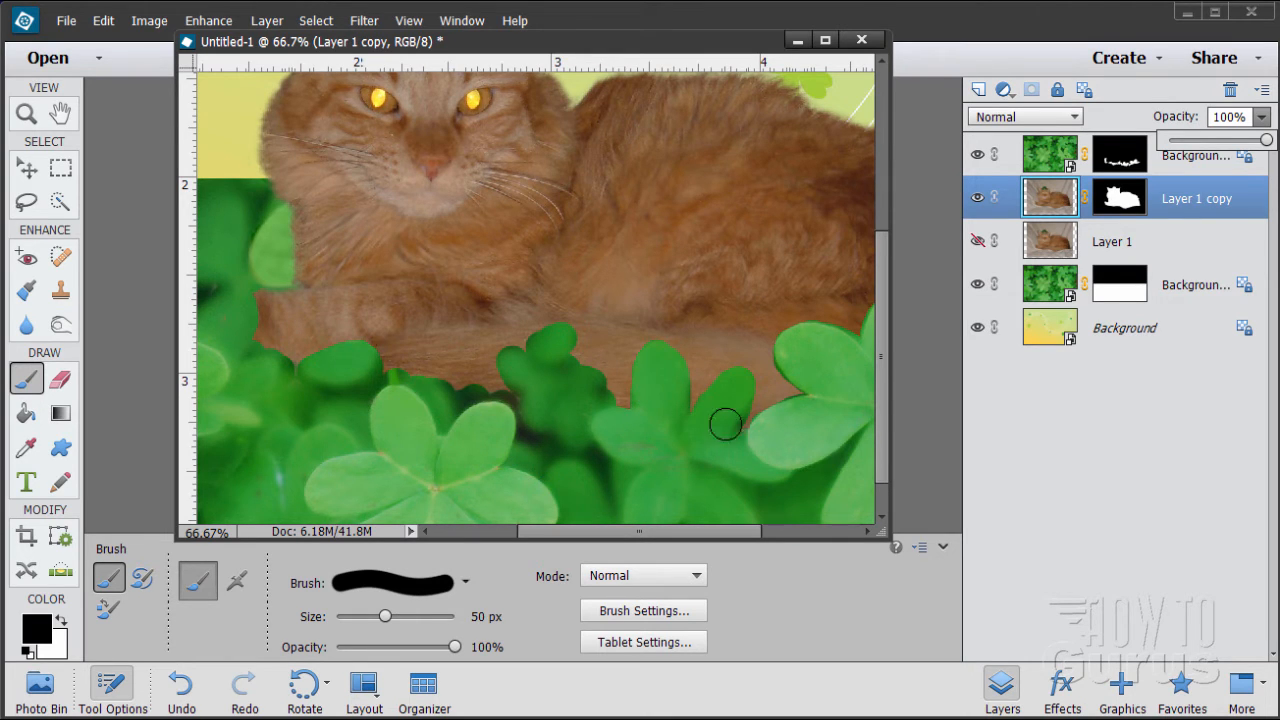
# Step: Paint white on the top clover layer's mask to fill in the large clover's leaf edge beside the cat's rear
pyautogui.moveTo(694, 533); pyautogui.dragTo(824, 532)
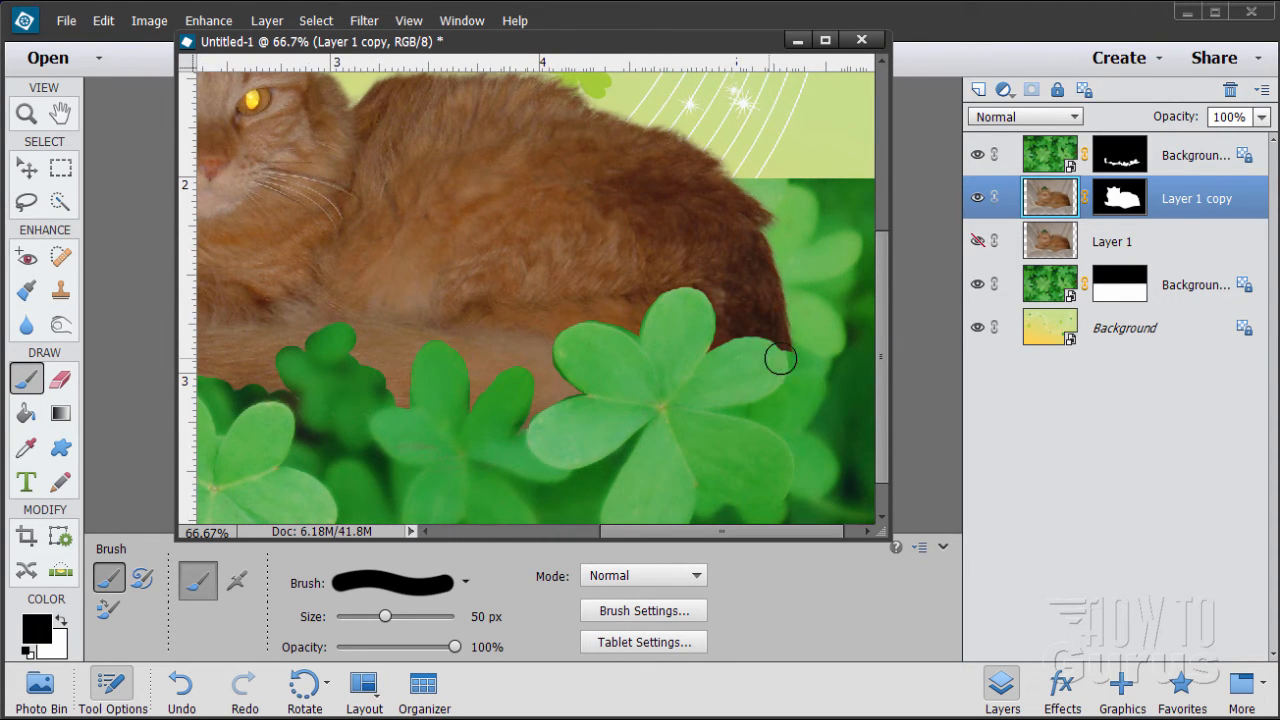
pyautogui.click(1122, 158)
pyautogui.press('x')
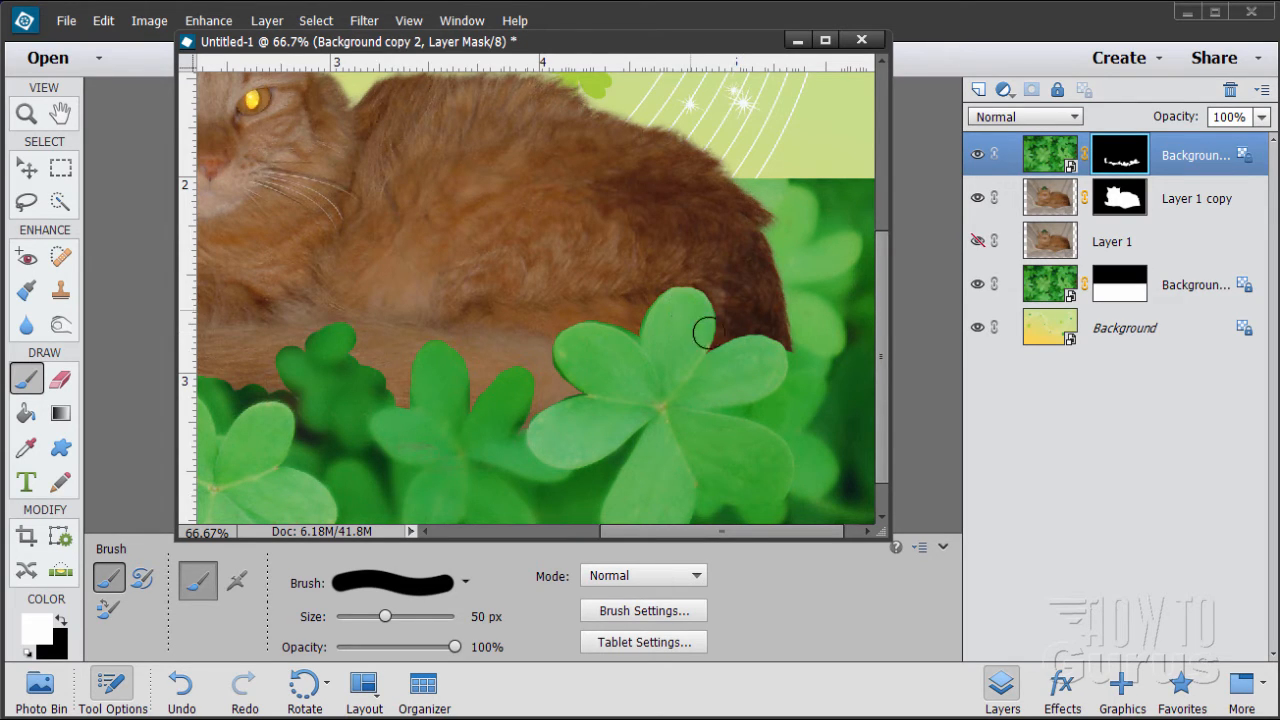
# Step: Soften the top clover layer's mask edges with a Gaussian Blur of 2.5 pixels radius
pyautogui.moveTo(708, 533); pyautogui.dragTo(647, 531)
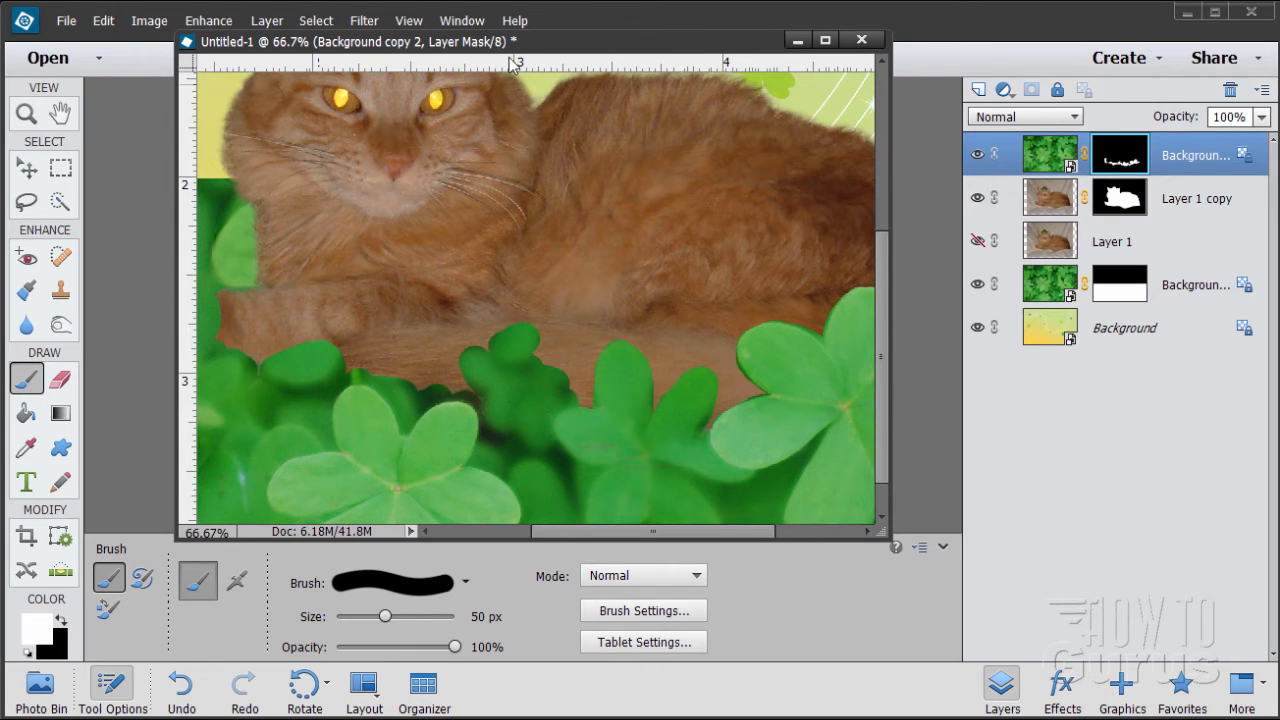
pyautogui.moveTo(538, 48); pyautogui.dragTo(541, 113)
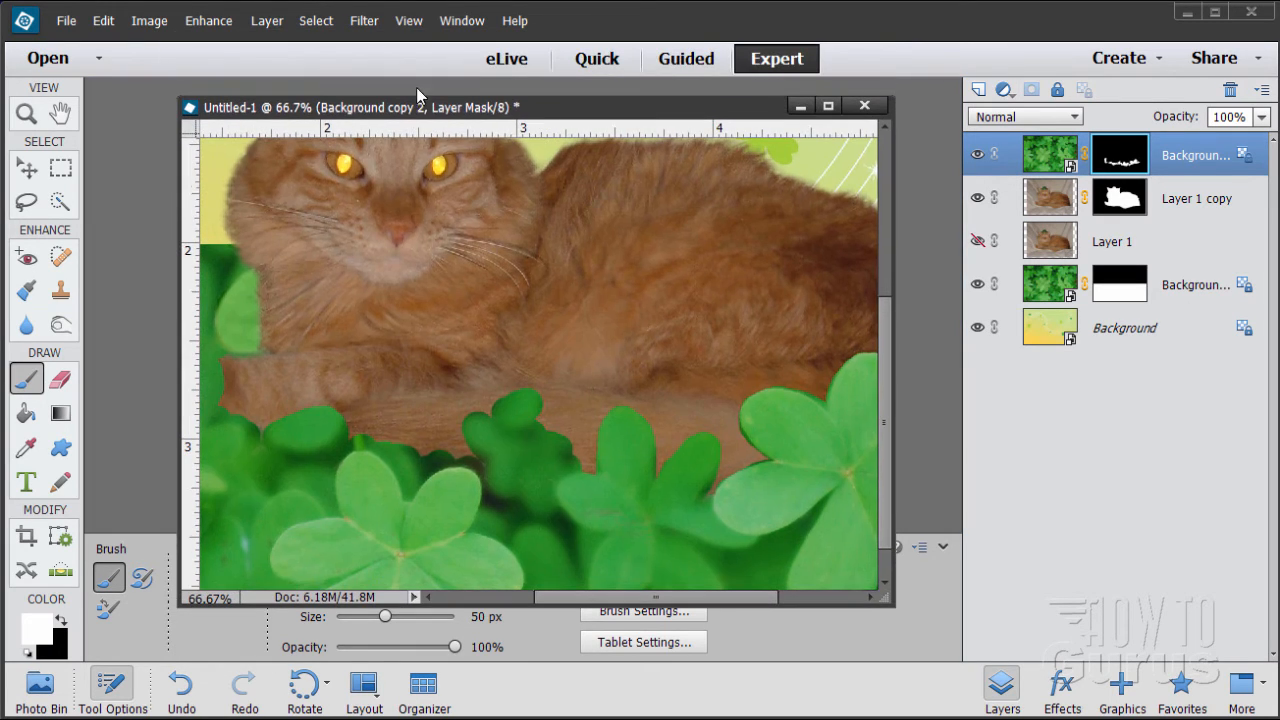
pyautogui.click(364, 20)
pyautogui.moveTo(388, 170)
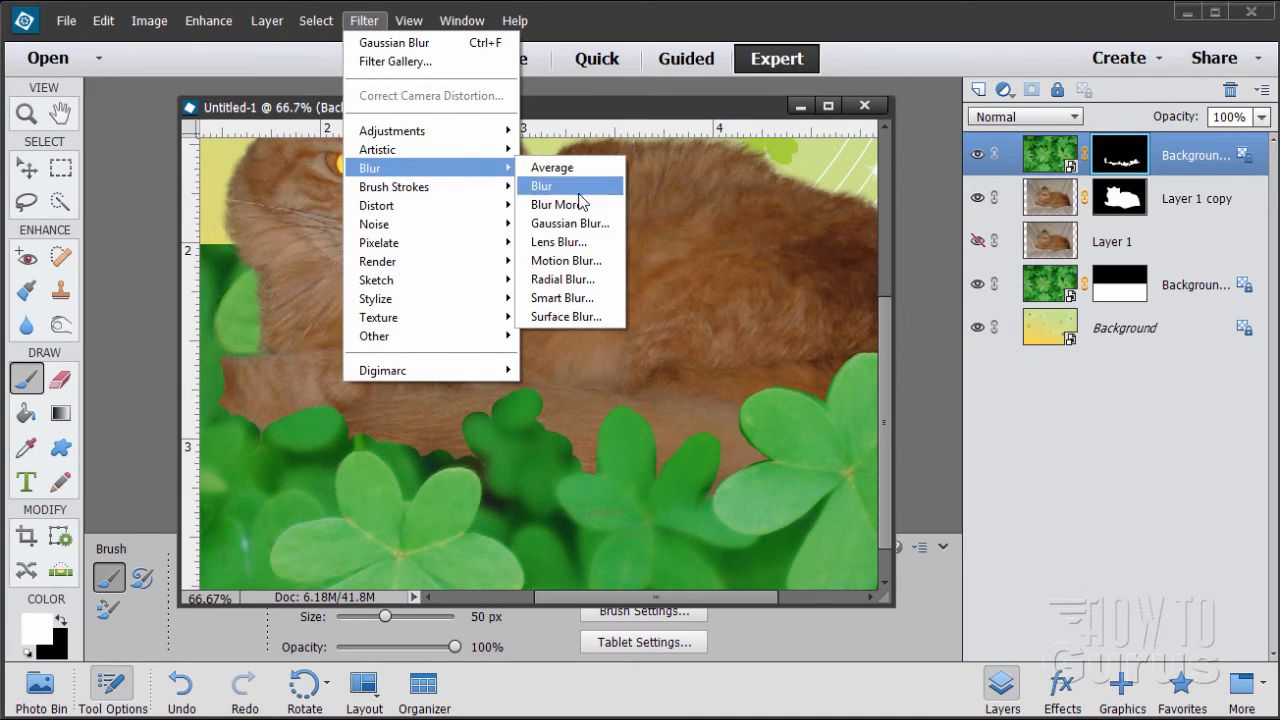
pyautogui.click(570, 223)
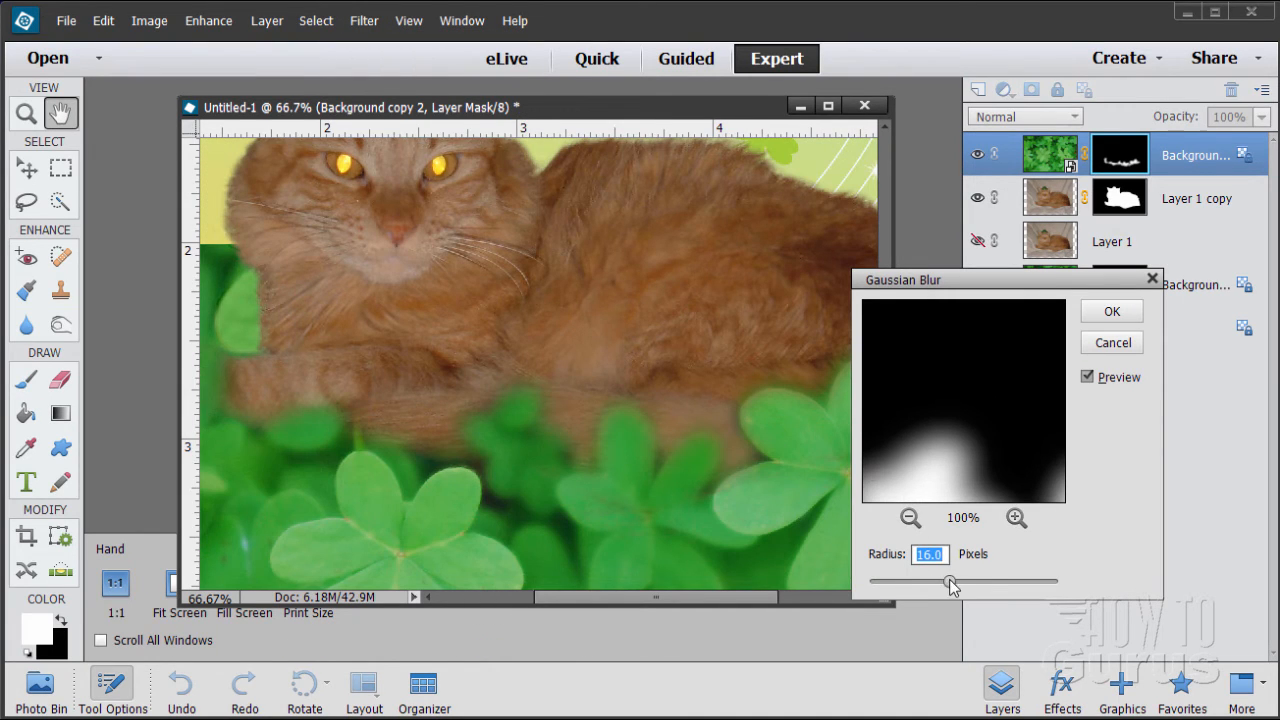
pyautogui.moveTo(950, 586); pyautogui.dragTo(890, 591)
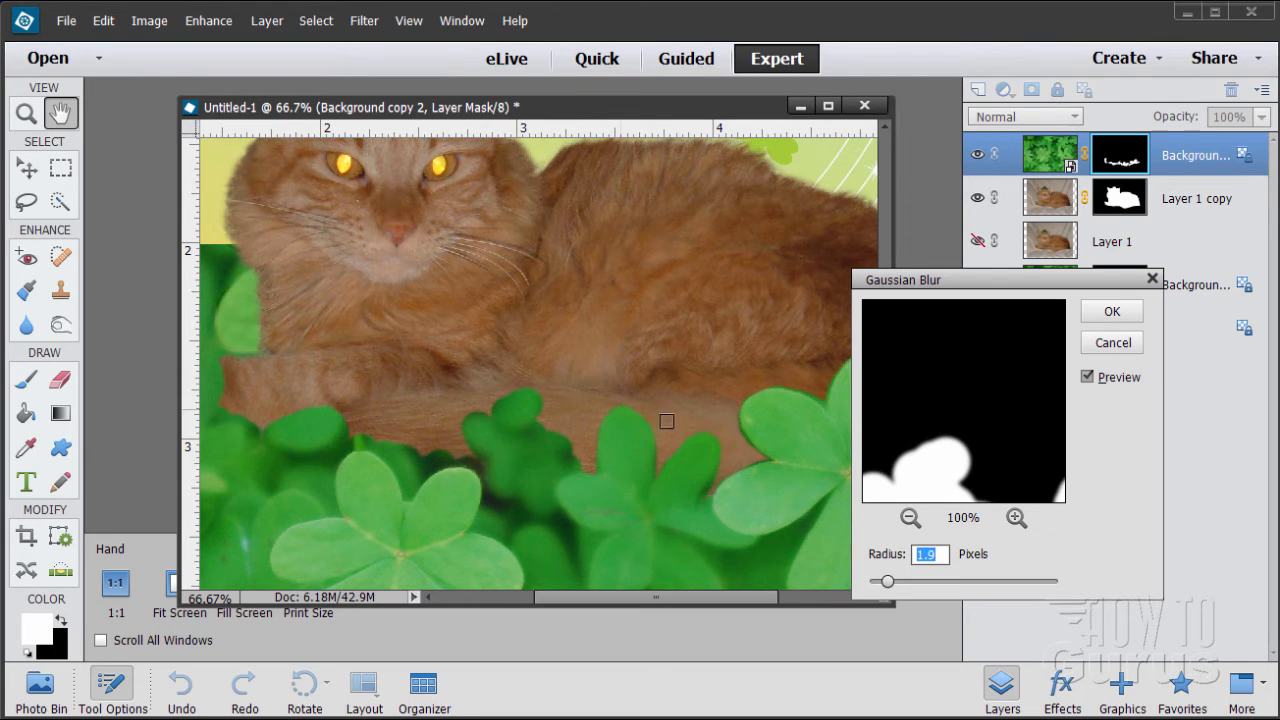
pyautogui.click(886, 584)
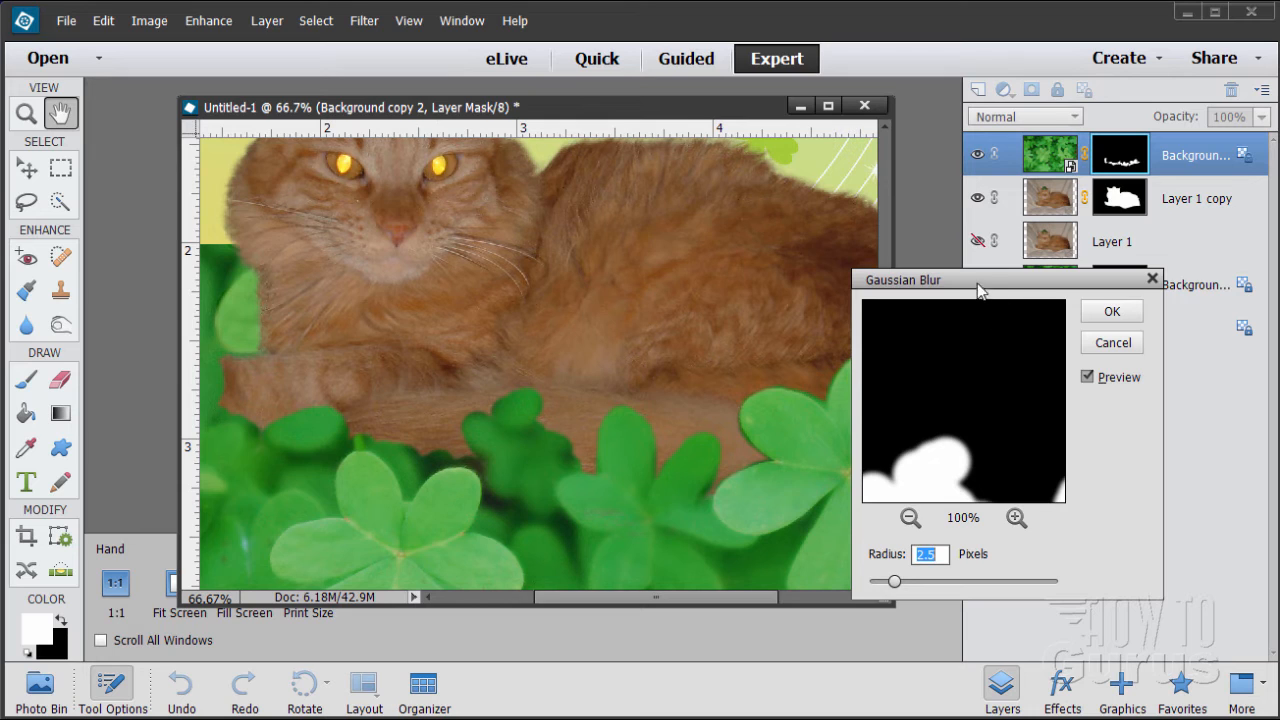
pyautogui.moveTo(978, 289); pyautogui.dragTo(1033, 286)
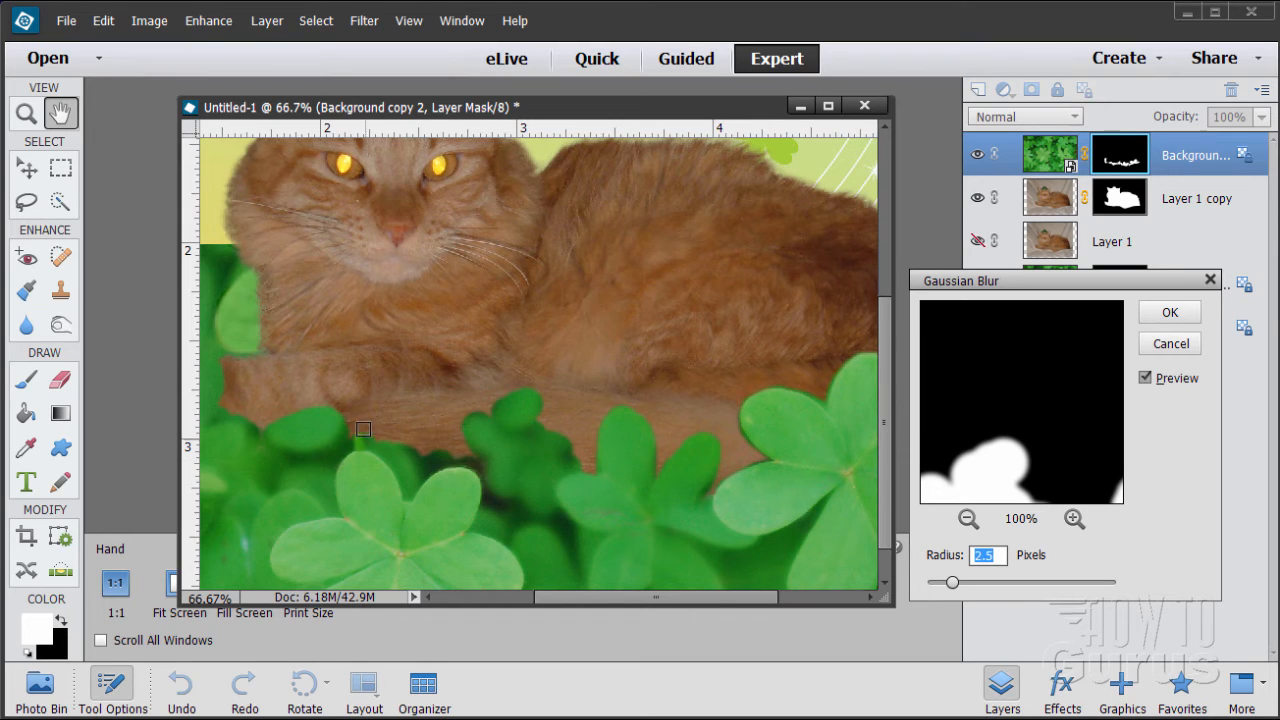
pyautogui.click(1168, 313)
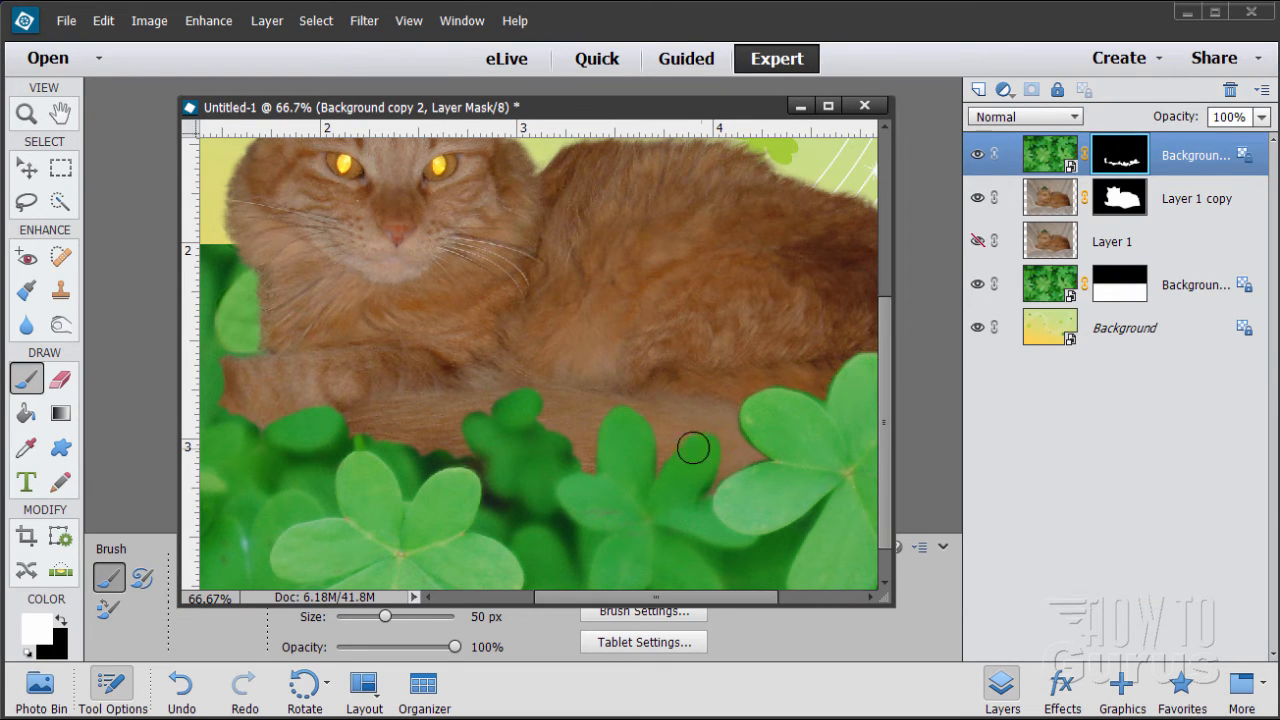
# Step: Convert the locked Background into a regular layer and move its shamrock artwork up about a third of an inch
pyautogui.click(27, 116)
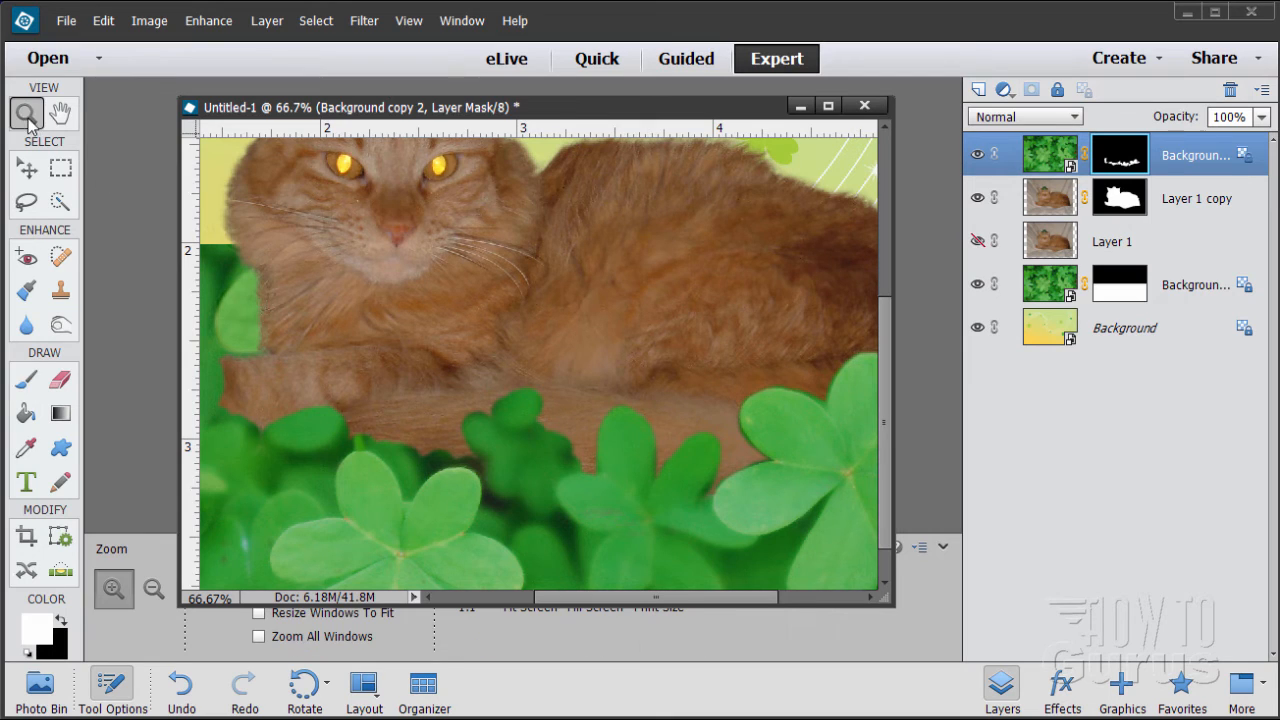
pyautogui.keyDown('alt'); pyautogui.click(525, 356); pyautogui.keyUp('alt')
pyautogui.keyDown('alt'); pyautogui.click(525, 356); pyautogui.keyUp('alt')
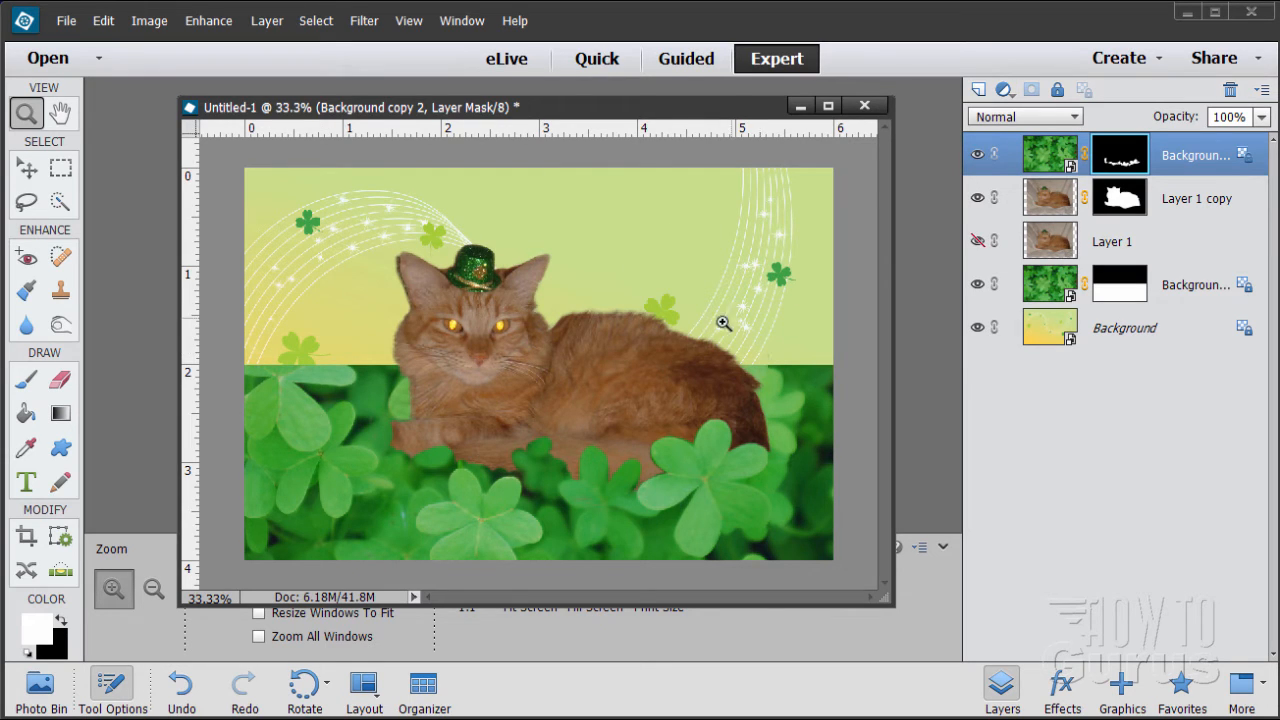
pyautogui.click(26, 170)
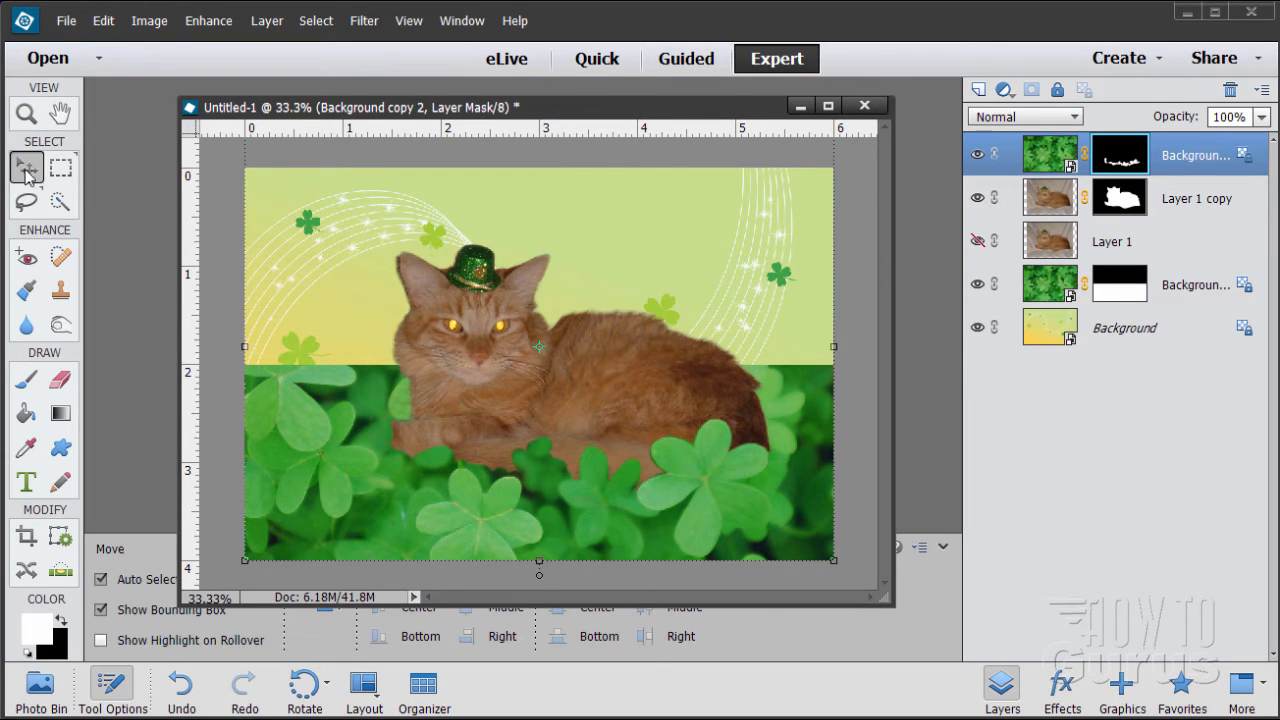
pyautogui.click(1066, 336)
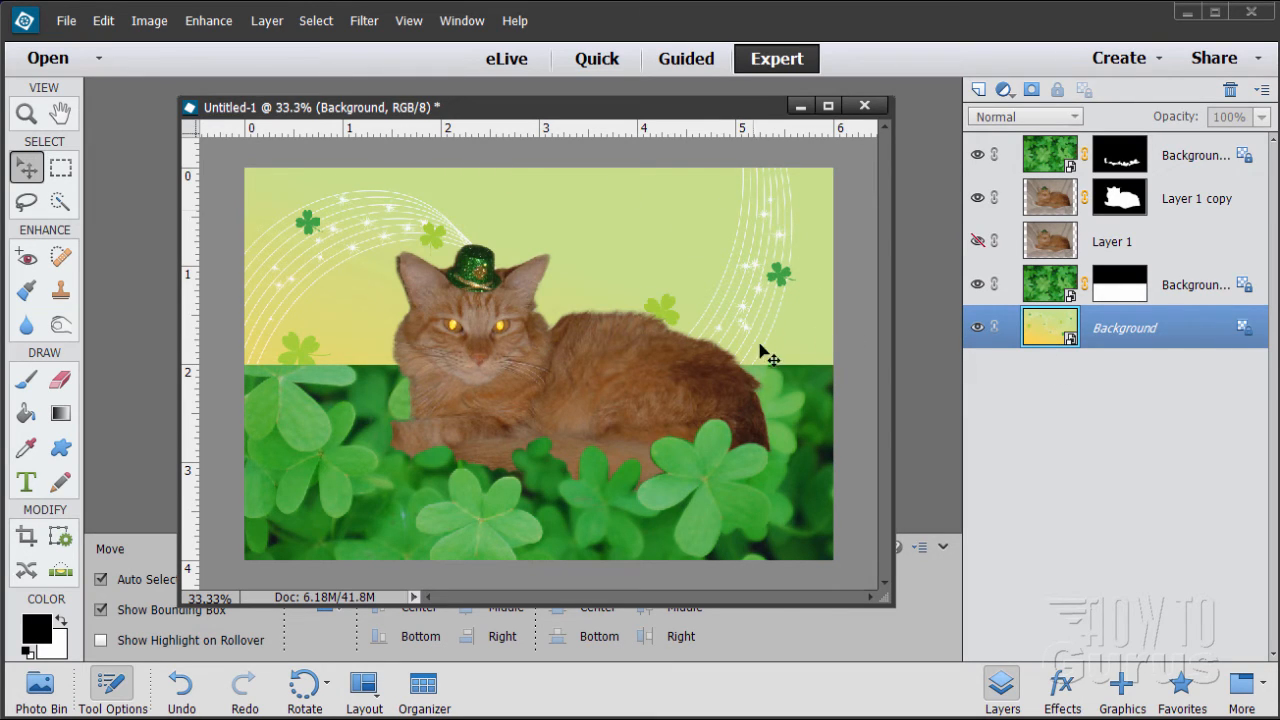
pyautogui.doubleClick(1121, 335)
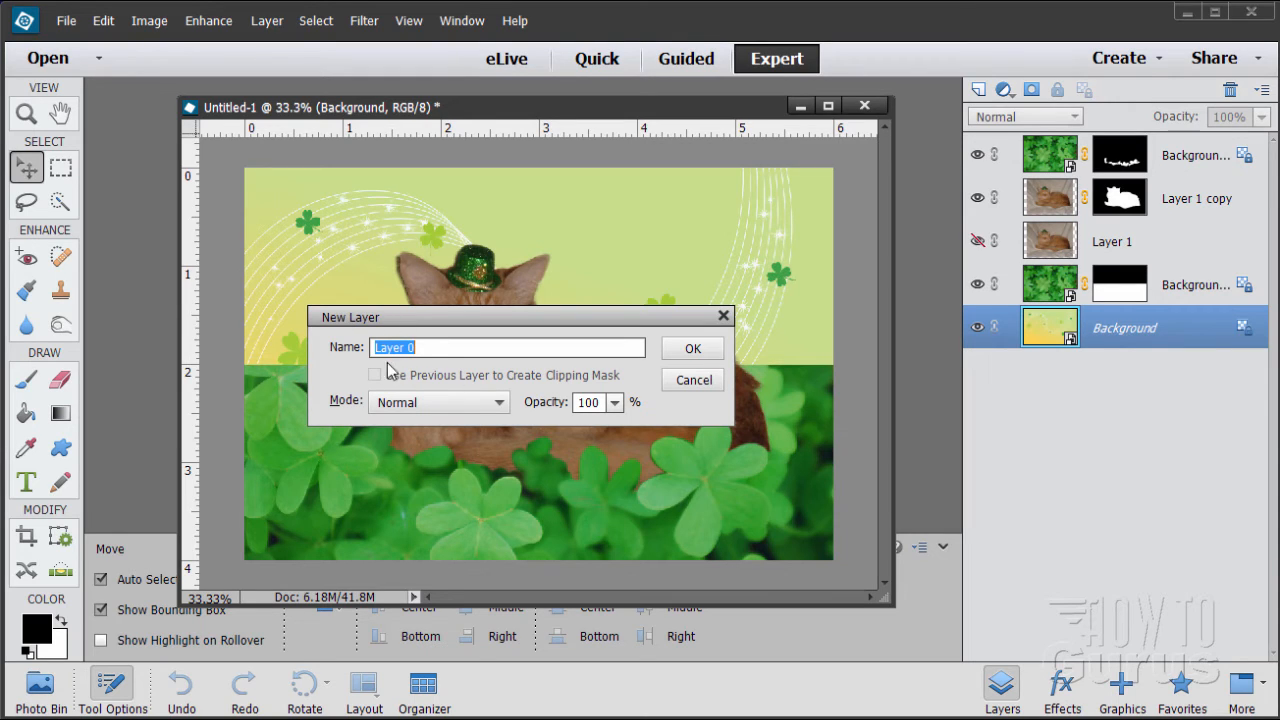
pyautogui.click(685, 349)
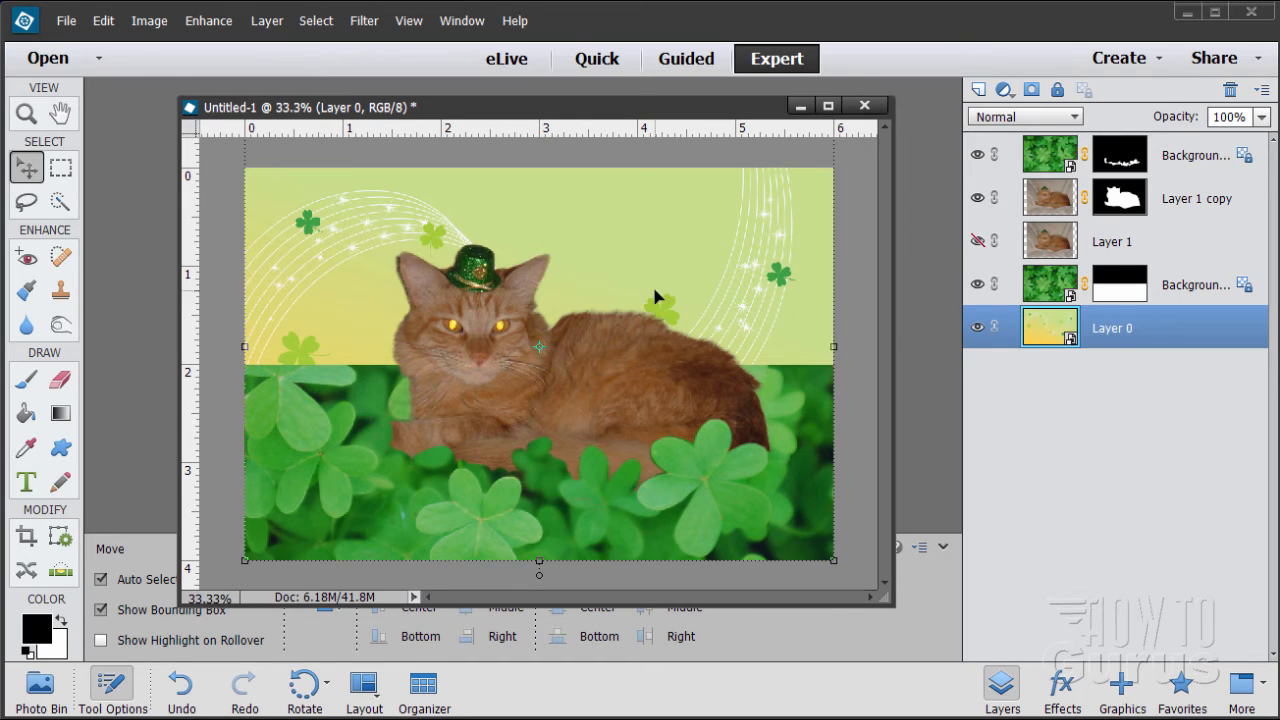
pyautogui.moveTo(623, 274); pyautogui.dragTo(616, 360)
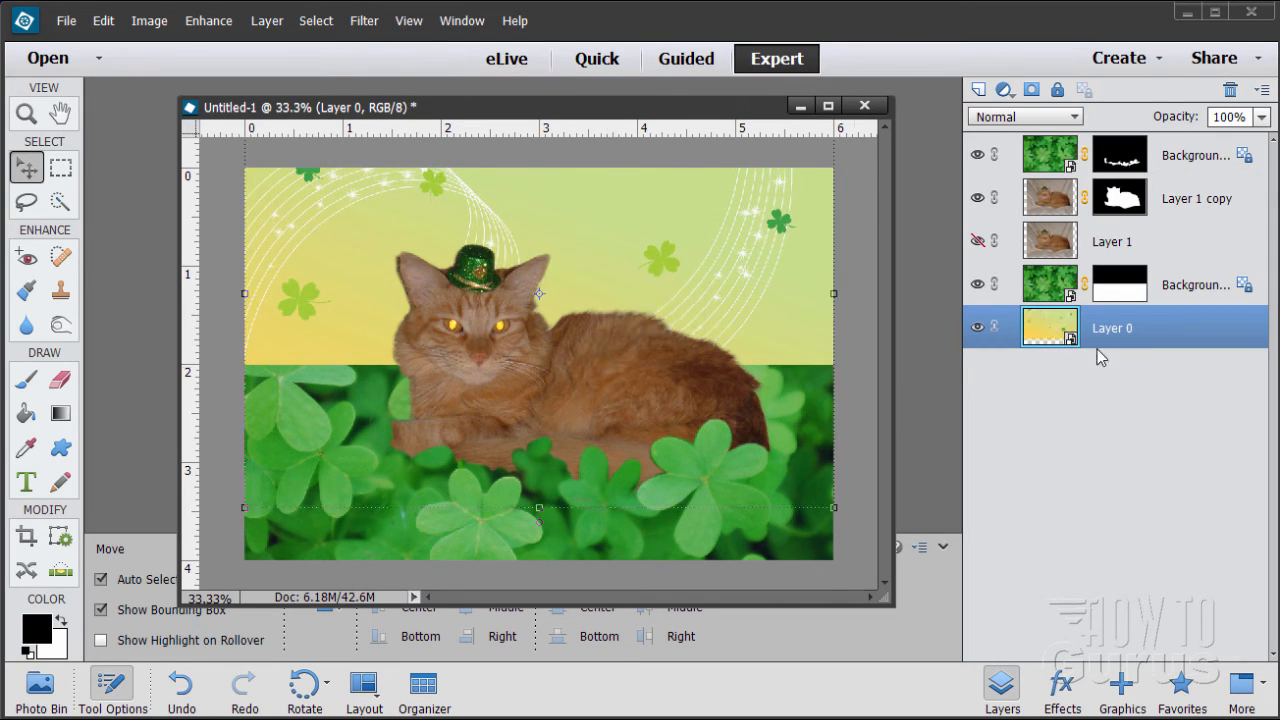
pyautogui.moveTo(742, 286); pyautogui.dragTo(767, 310)
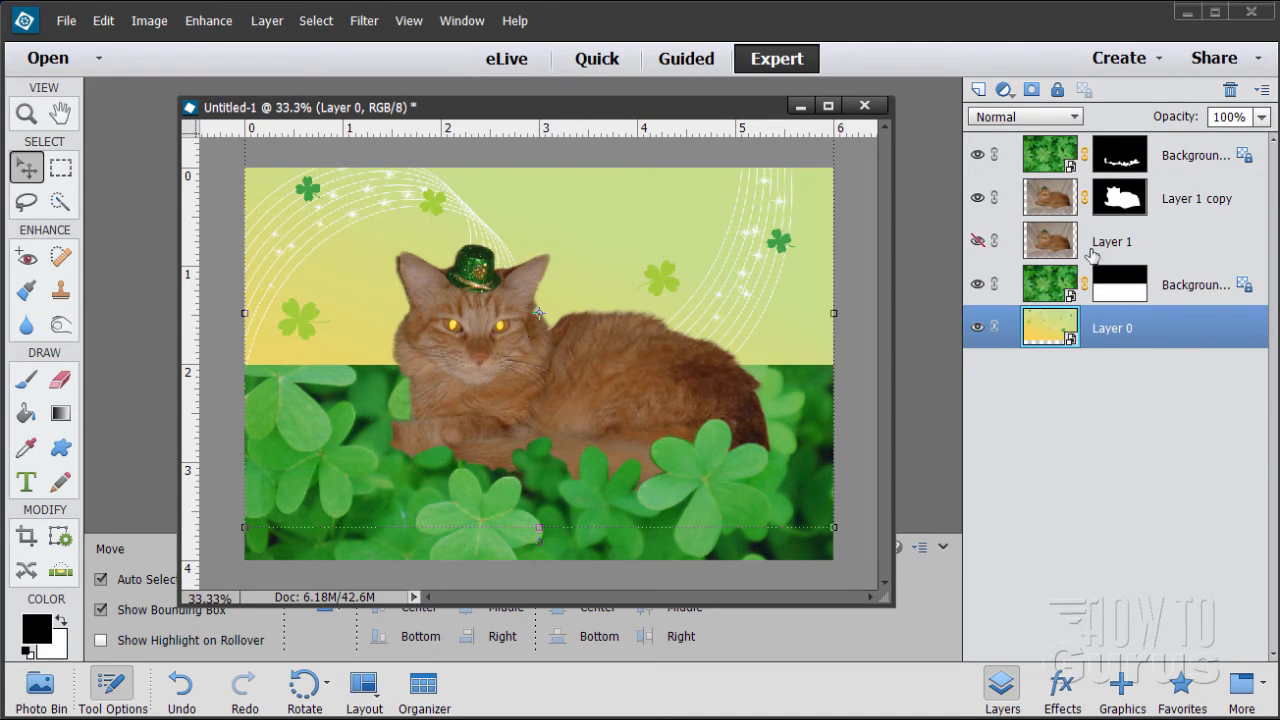
# Step: On the Layer 1 copy image, outline the glowing pupil on the left side of the cat's face with the Polygonal Lasso
pyautogui.click(1046, 204)
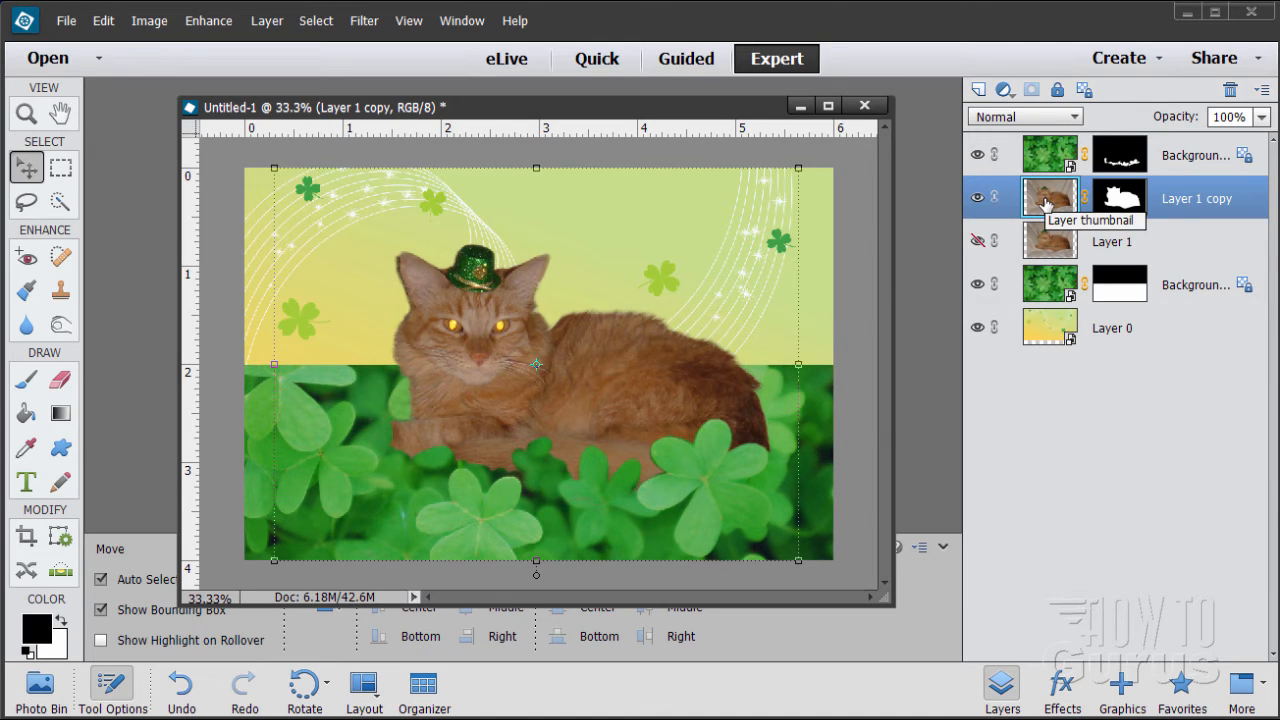
pyautogui.click(977, 240)
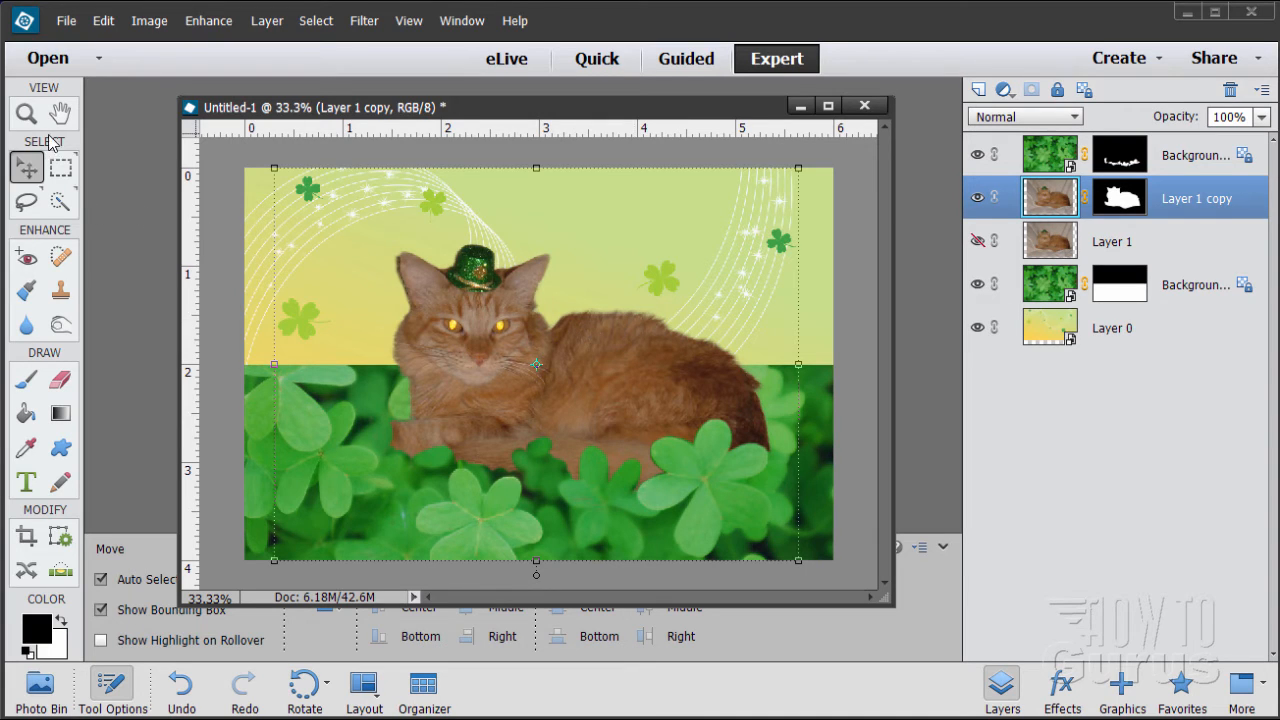
pyautogui.click(27, 114)
pyautogui.click(440, 321)
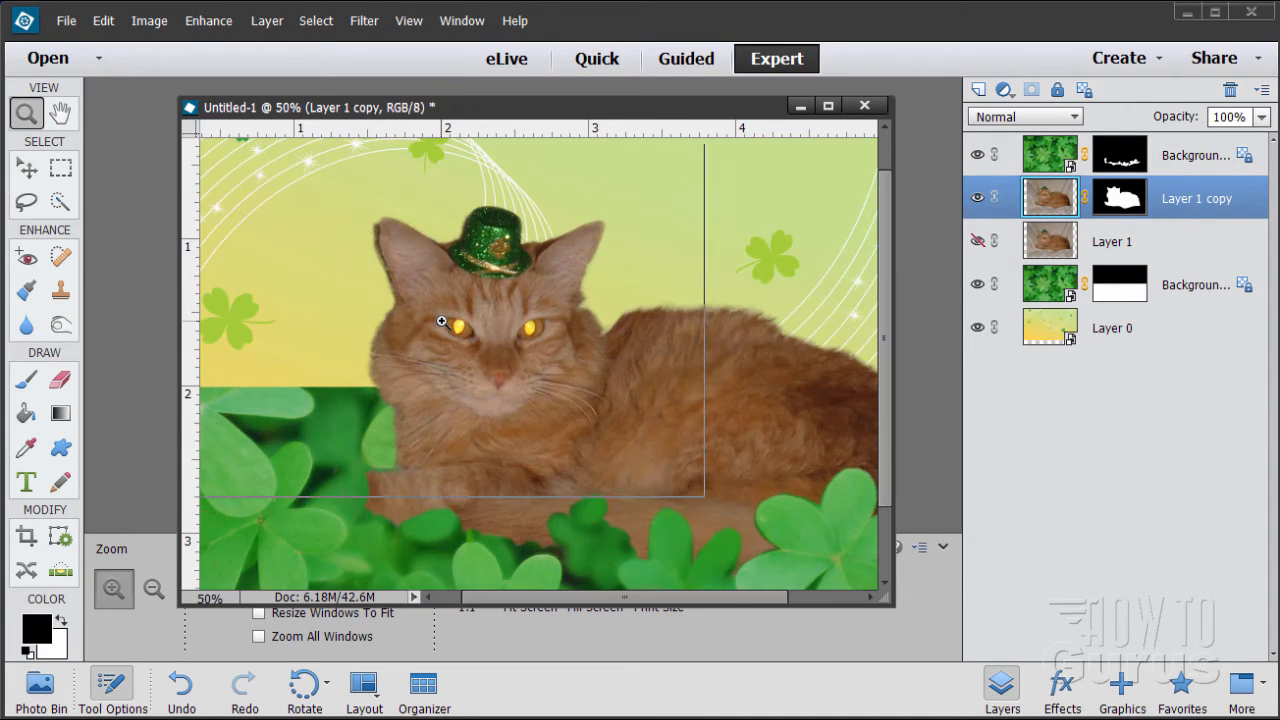
pyautogui.click(440, 321)
pyautogui.click(466, 329)
pyautogui.click(466, 330)
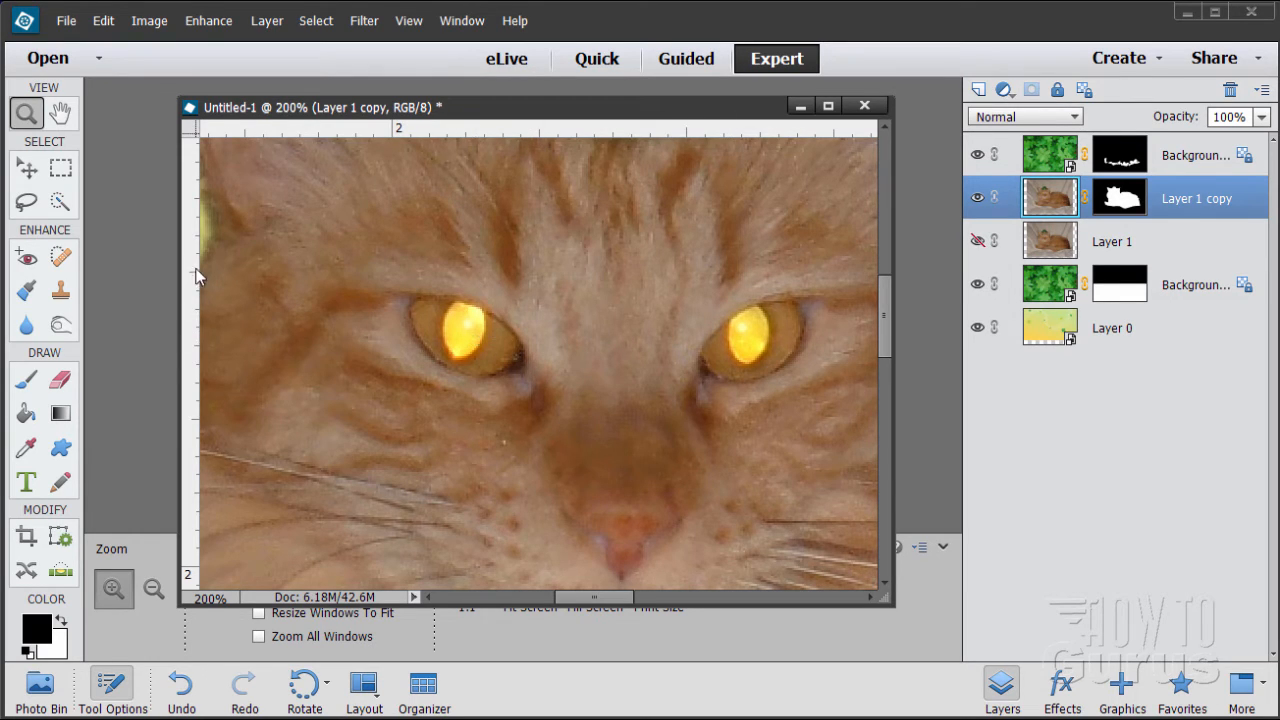
pyautogui.click(25, 204)
pyautogui.click(110, 609)
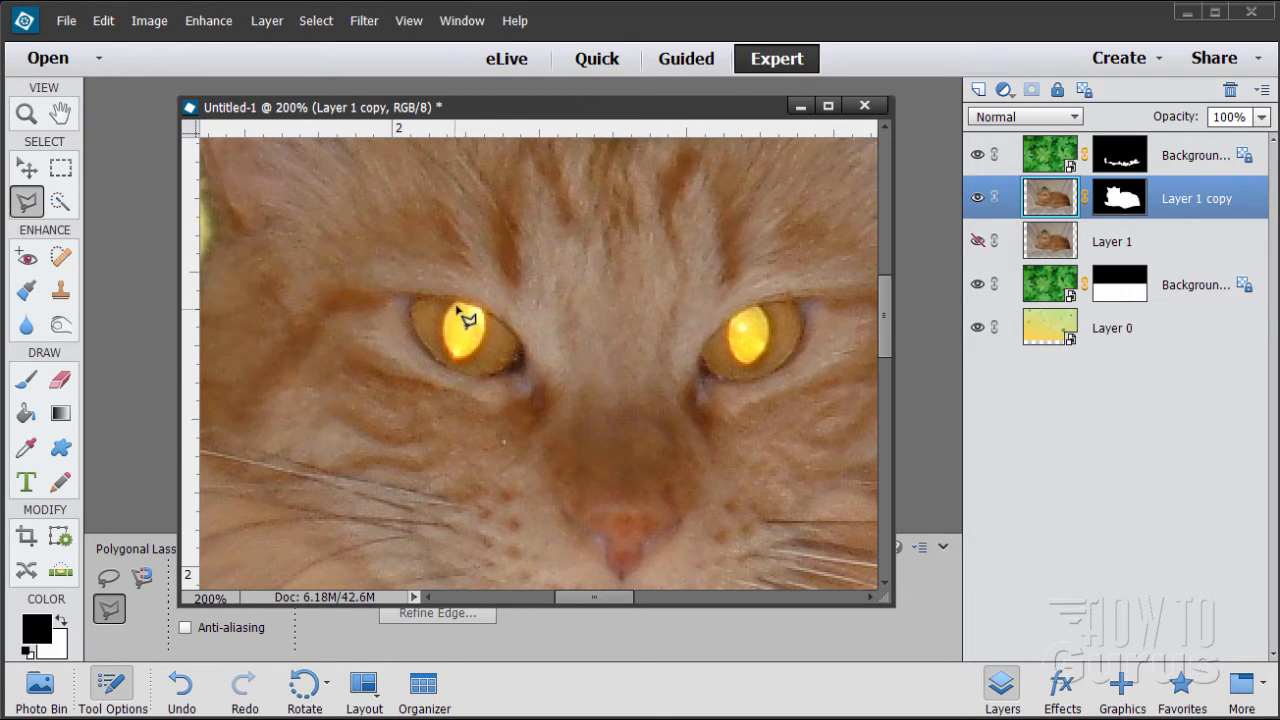
pyautogui.moveTo(527, 106); pyautogui.dragTo(528, 81)
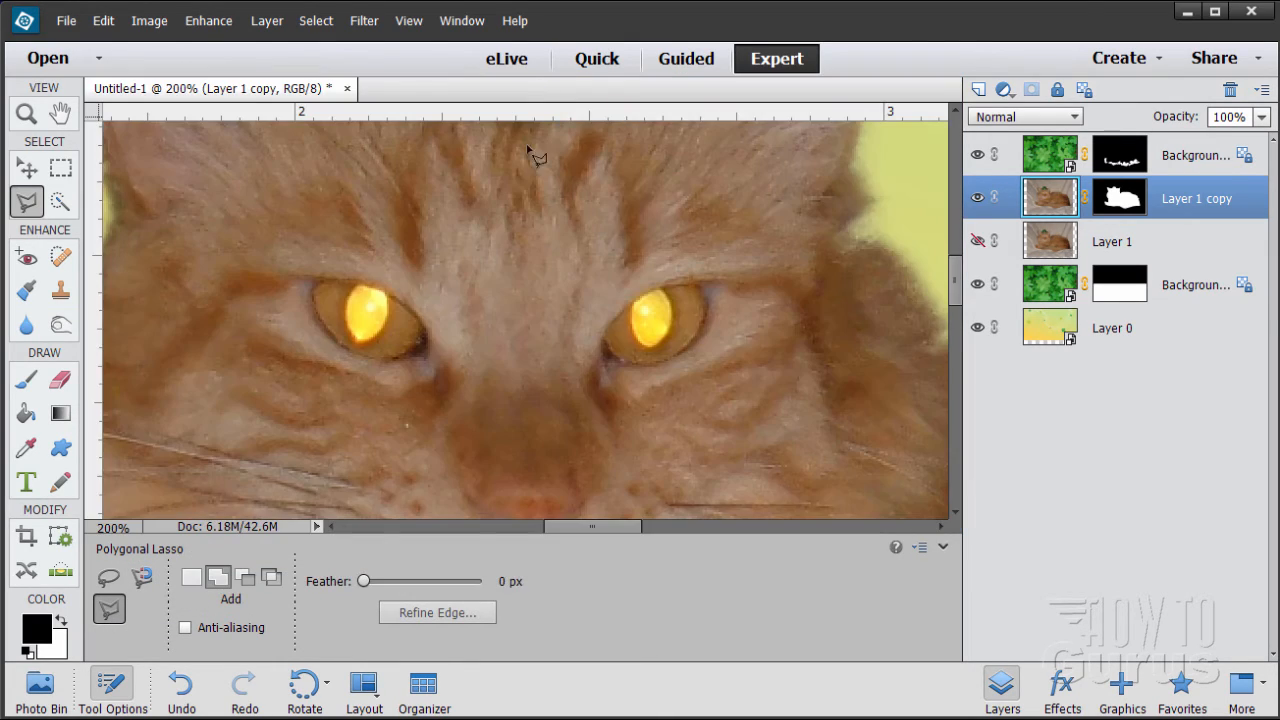
pyautogui.click(358, 341)
pyautogui.doubleClick(352, 310)
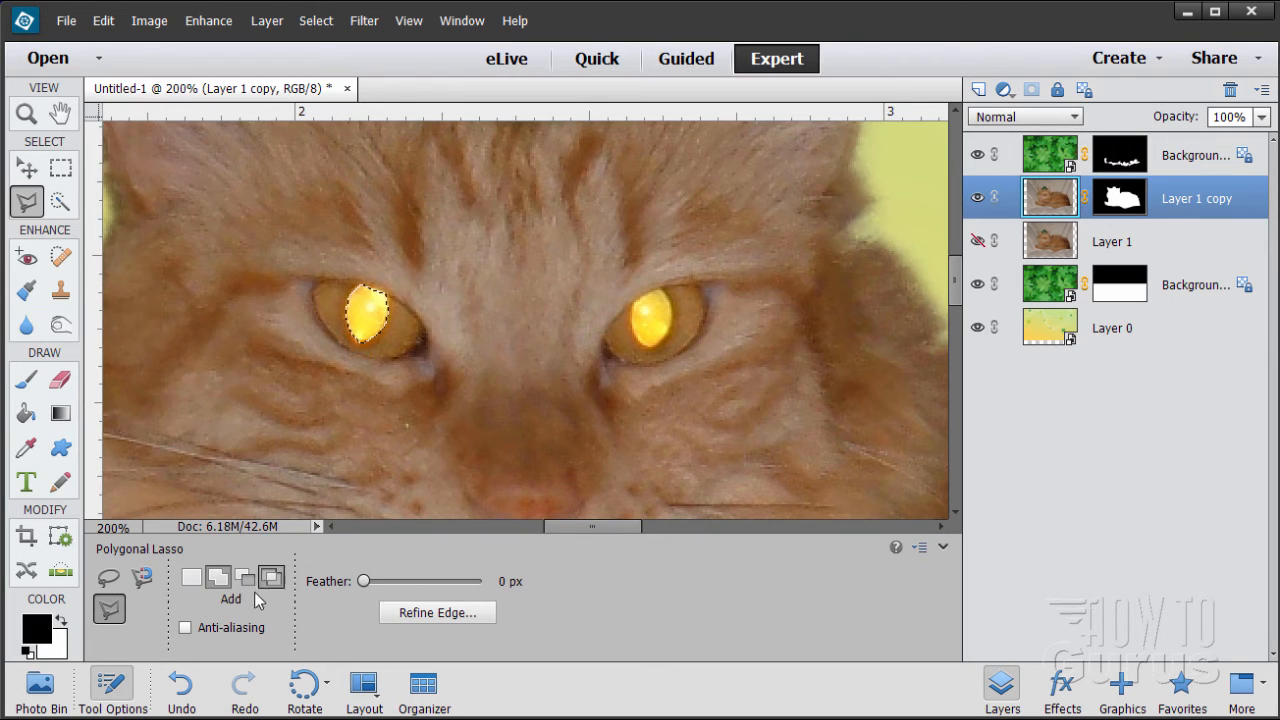
# Step: Add the cat's other glowing pupil to the selection with the Polygonal Lasso
pyautogui.click(218, 575)
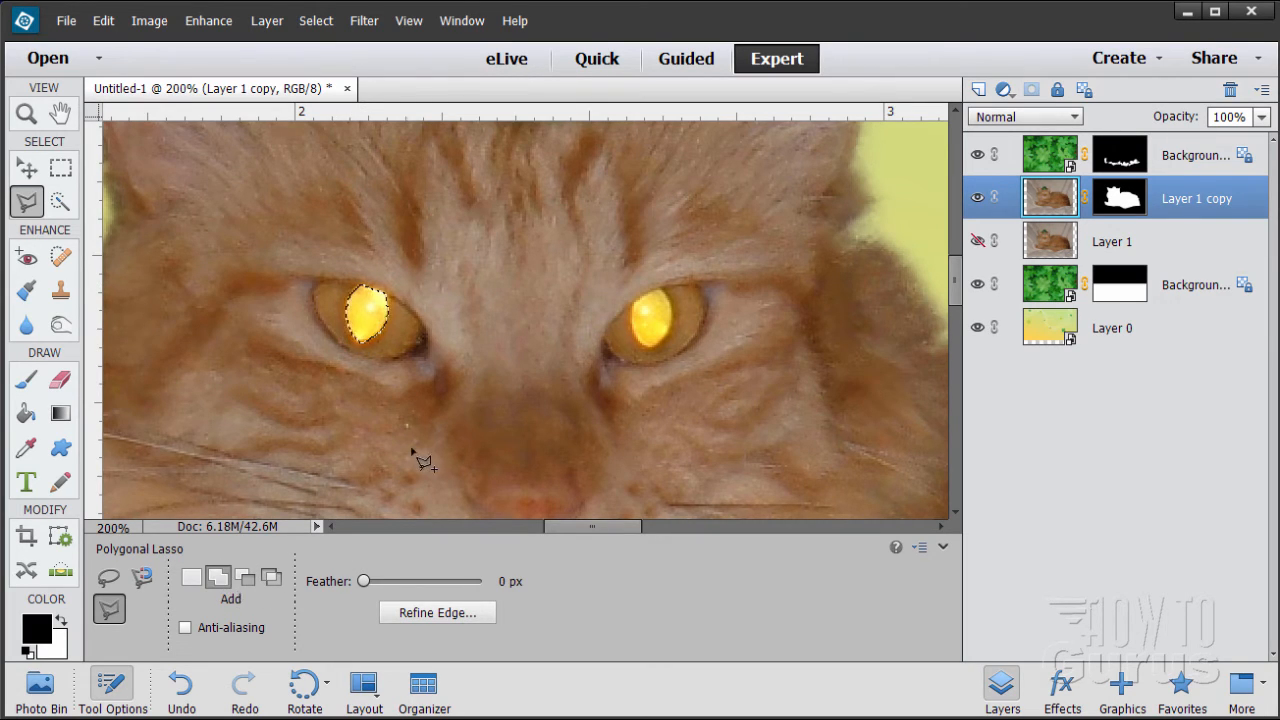
pyautogui.click(632, 314)
pyautogui.click(637, 302)
# Step: Copy the two selected pupils onto a new layer and name it "Pupils 1"
pyautogui.click(266, 21)
pyautogui.moveTo(280, 43)
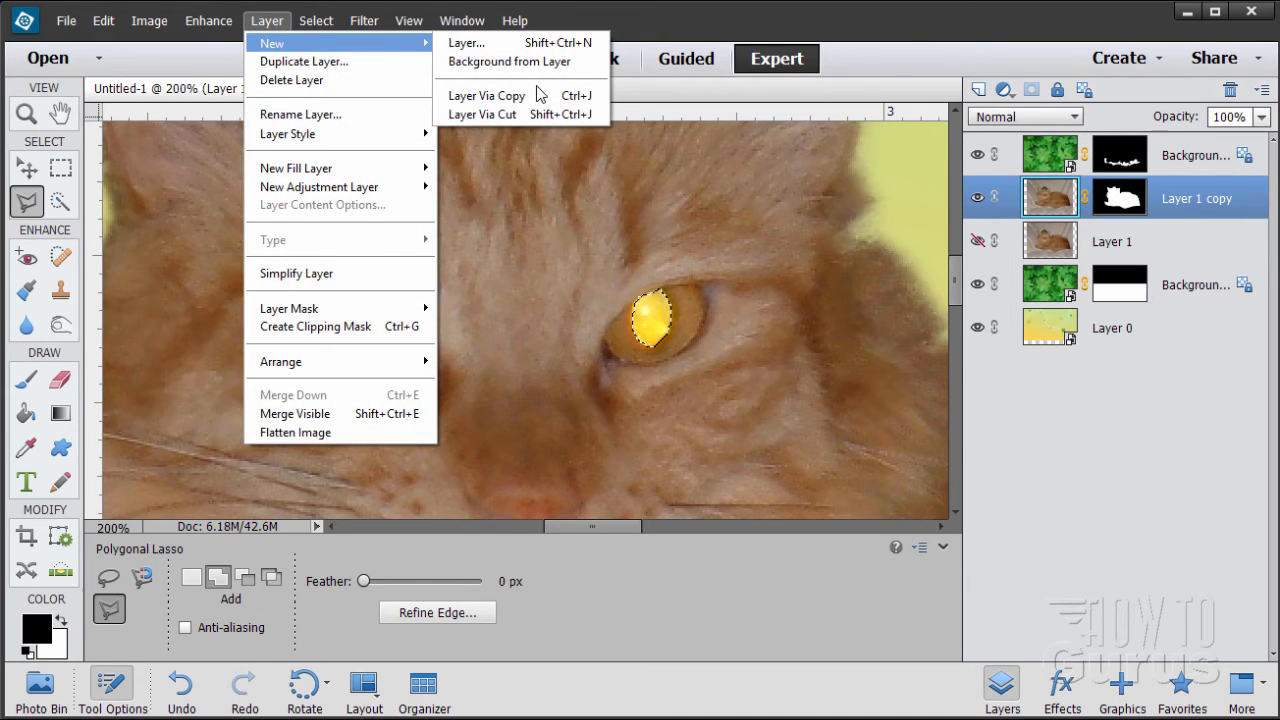
pyautogui.click(531, 94)
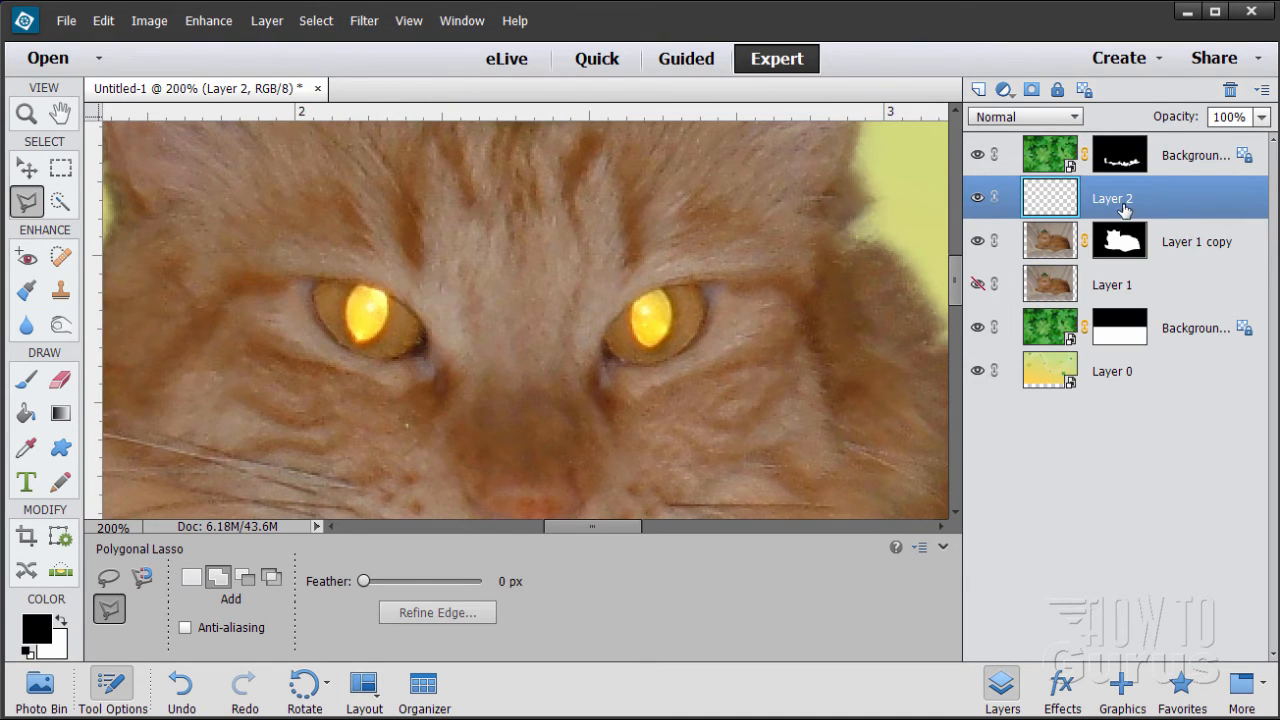
pyautogui.doubleClick(1124, 204)
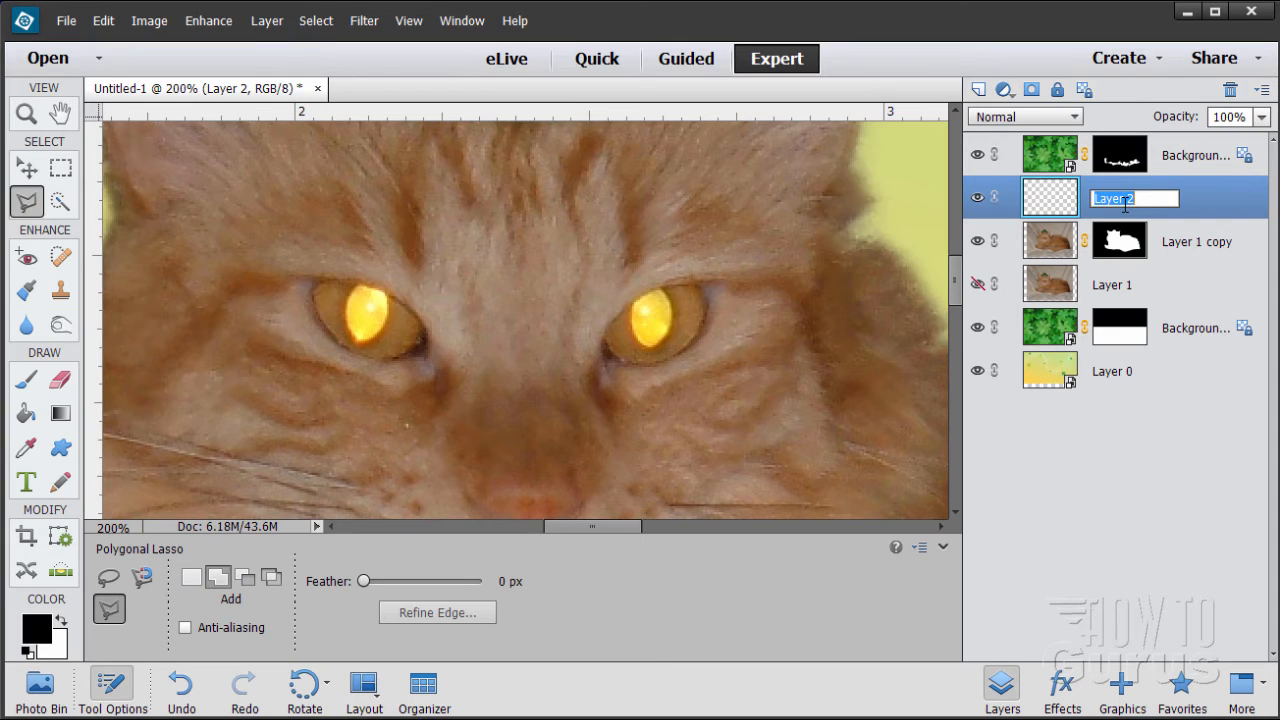
pyautogui.write('Pupils 1')
pyautogui.press('Return')
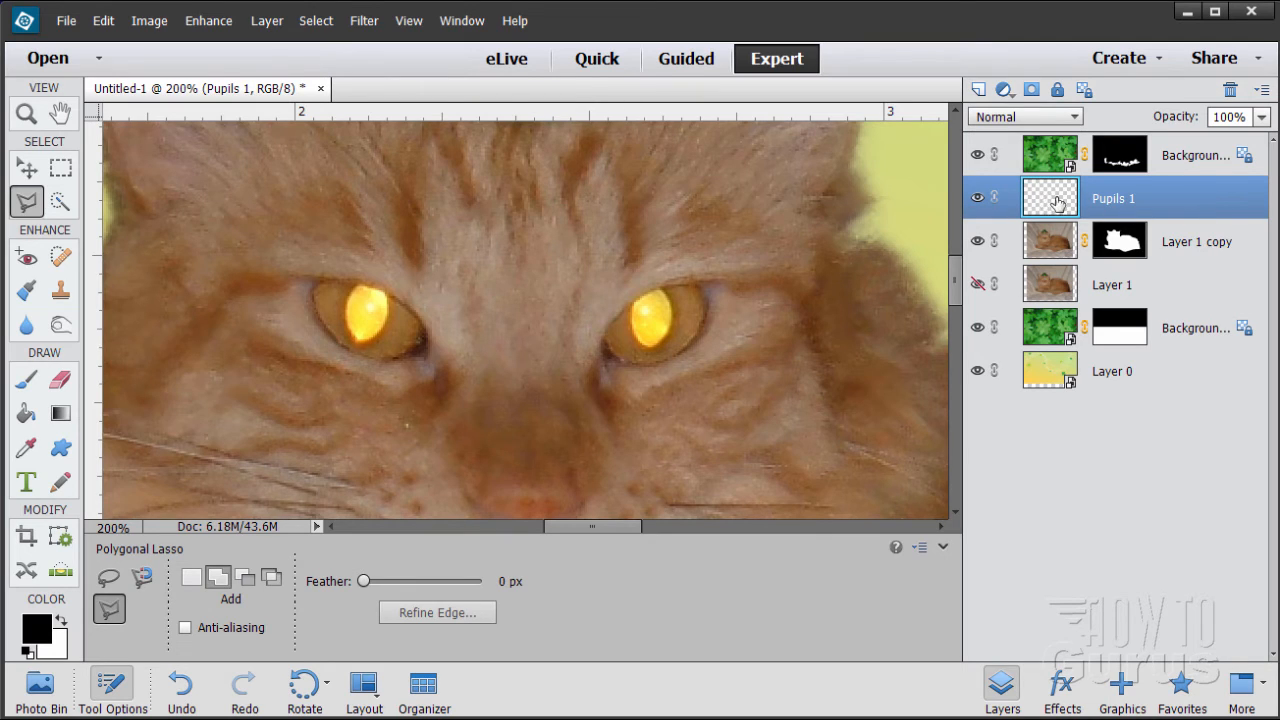
# Step: Darken the pupils on the Pupils 1 layer with Hue/Saturation, setting Lightness to -77
pyautogui.click(27, 169)
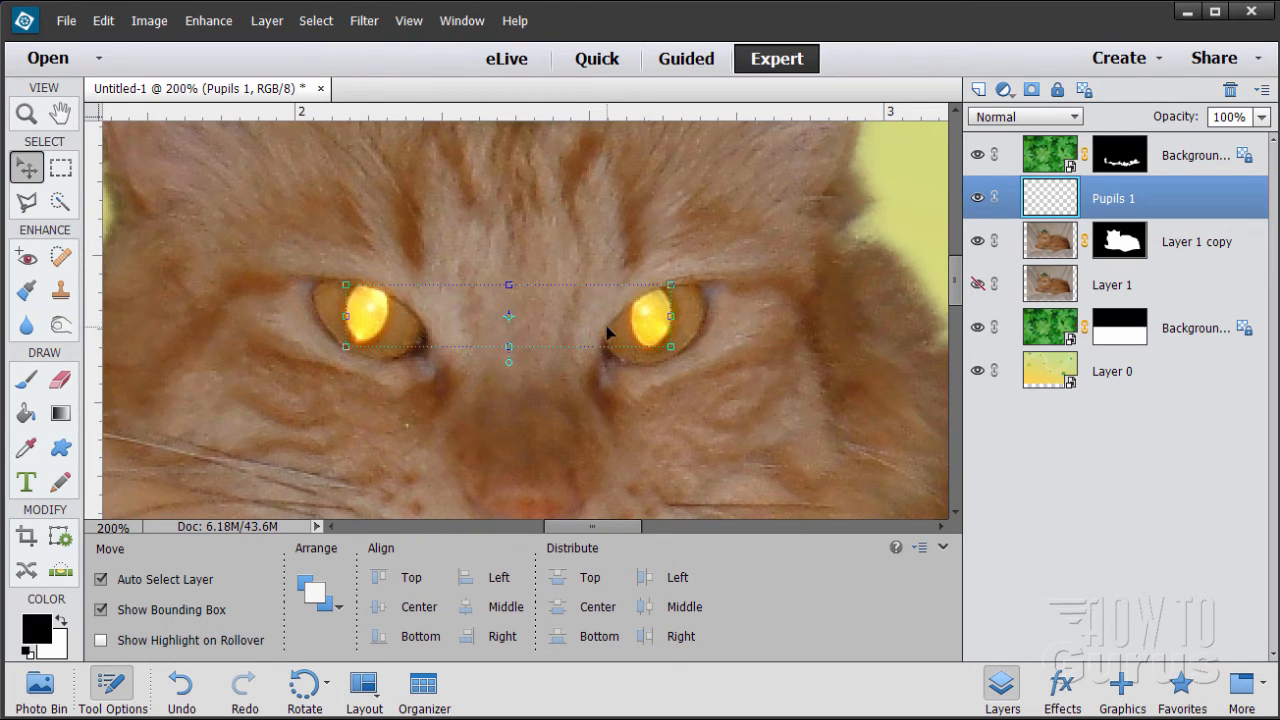
pyautogui.click(210, 22)
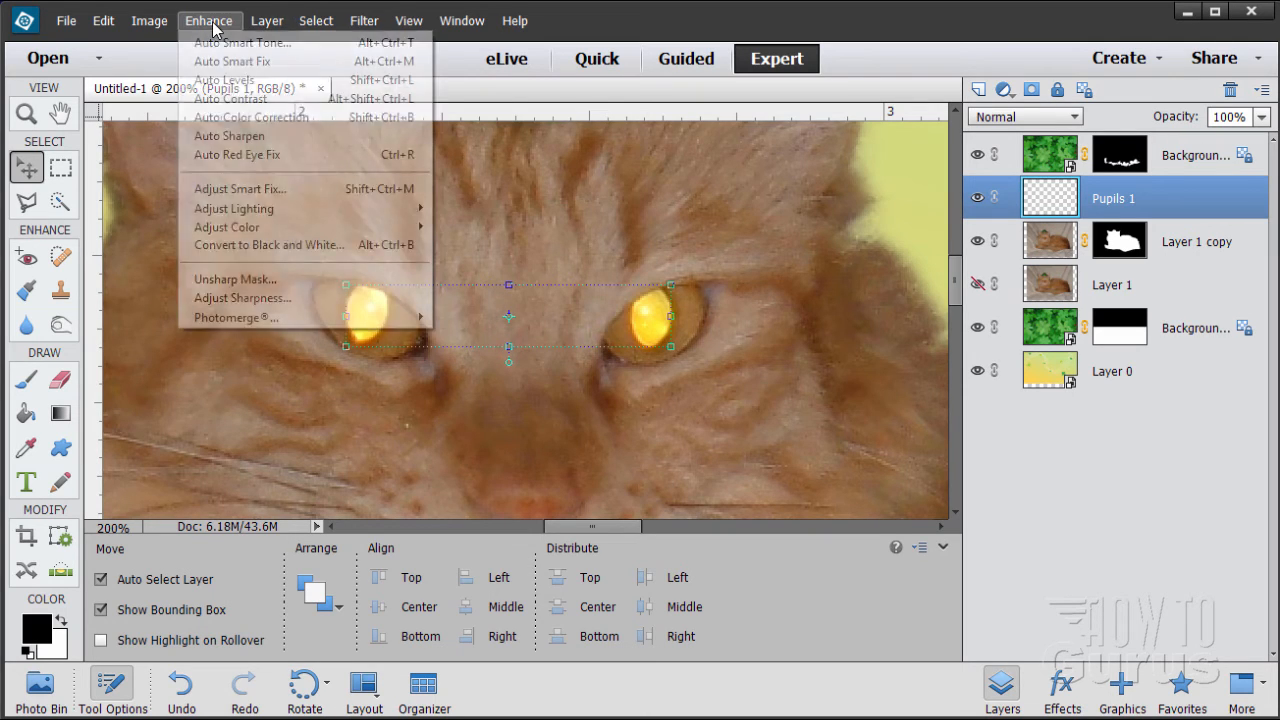
pyautogui.moveTo(235, 209)
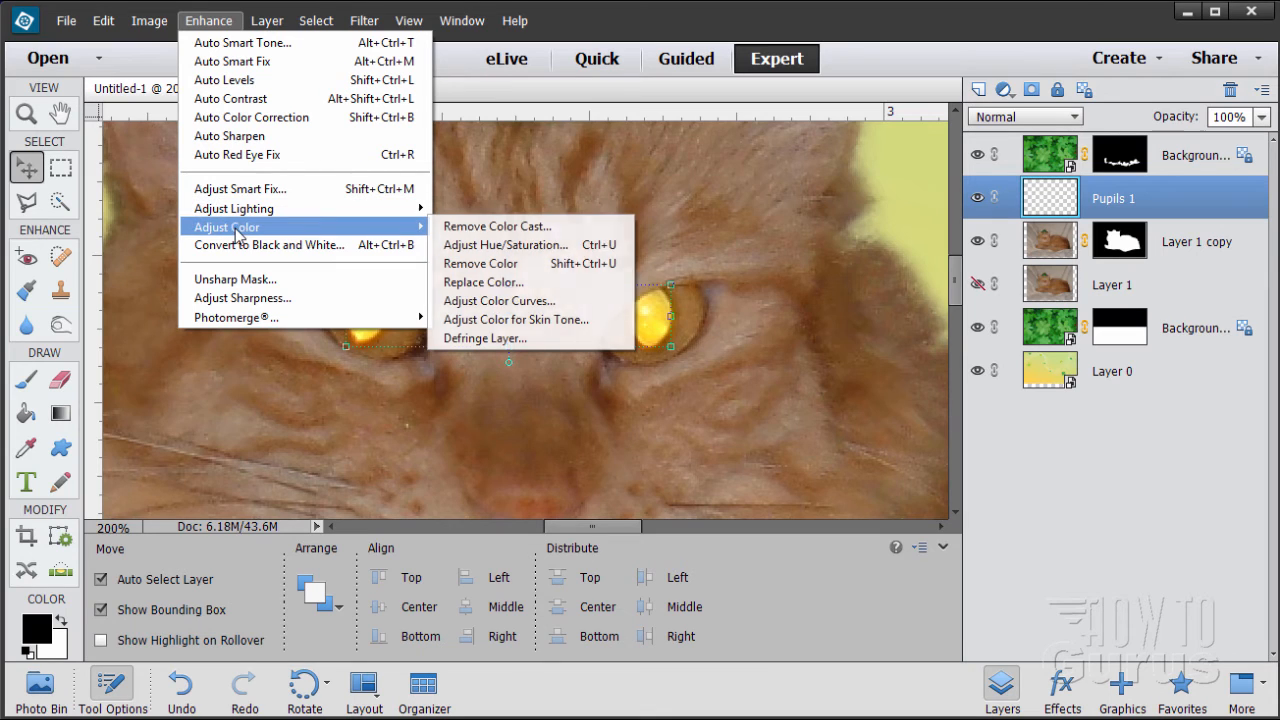
pyautogui.click(502, 246)
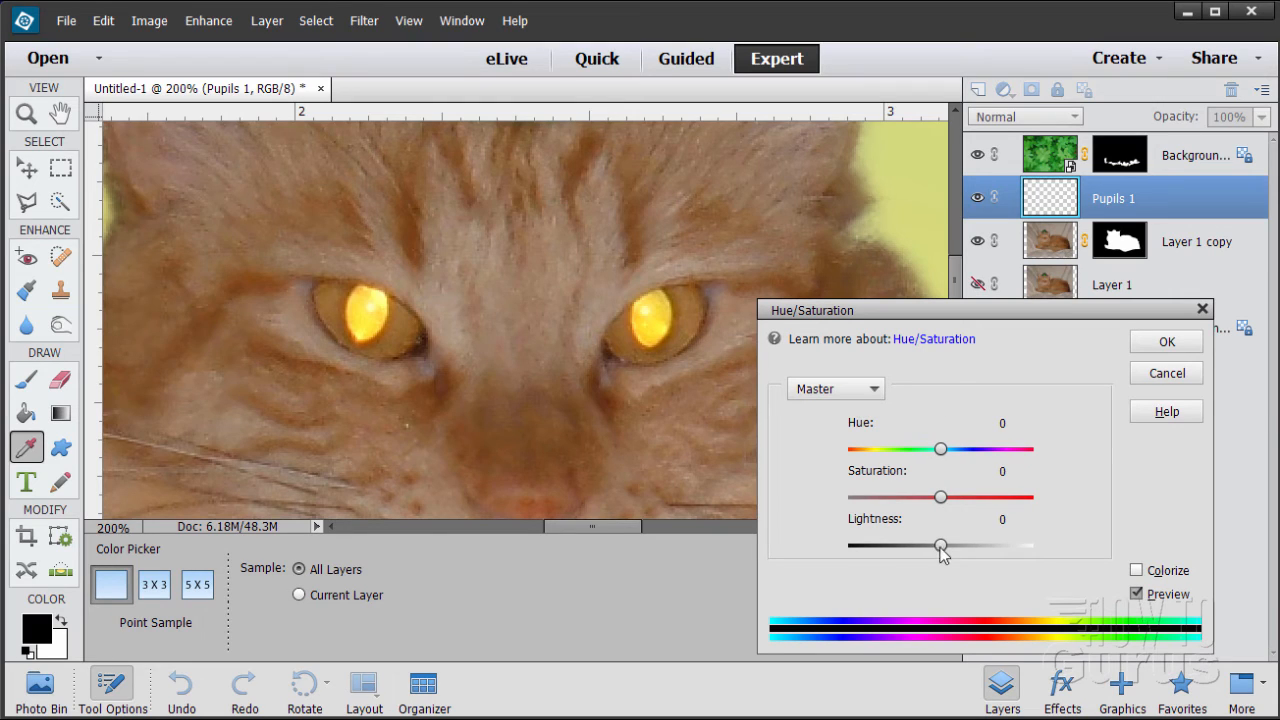
pyautogui.moveTo(940, 545); pyautogui.dragTo(874, 552)
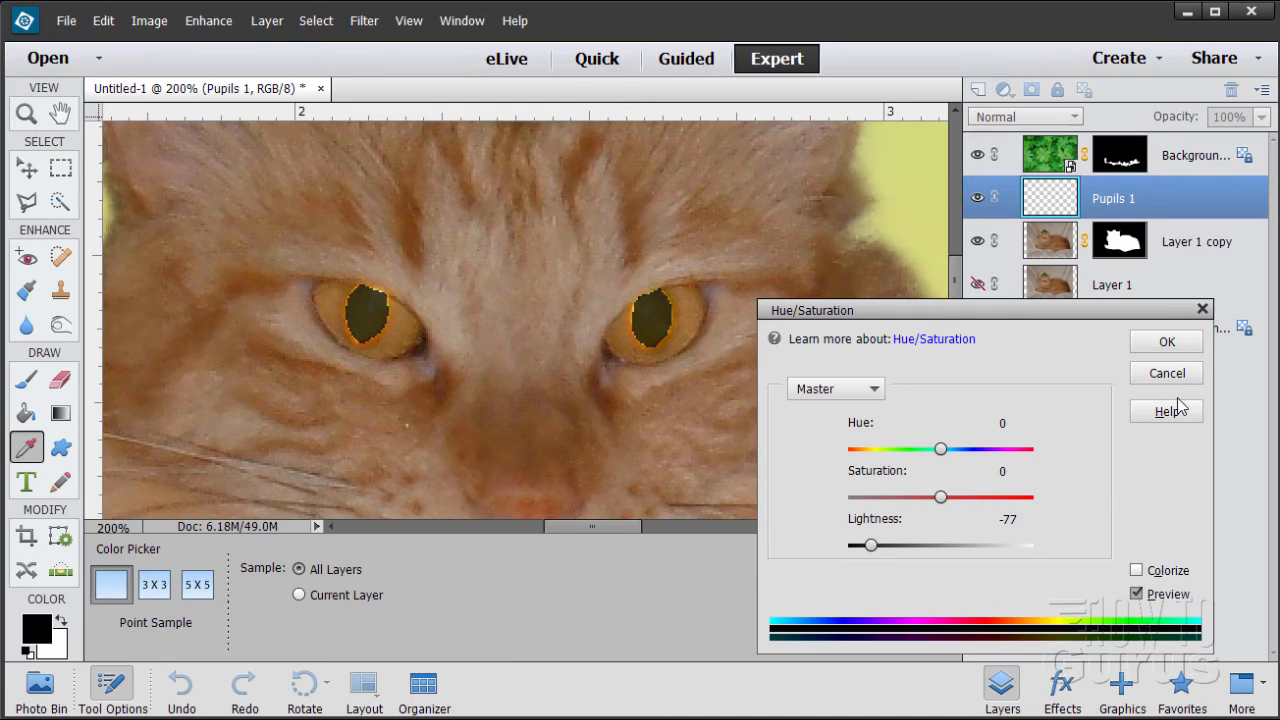
pyautogui.click(1166, 341)
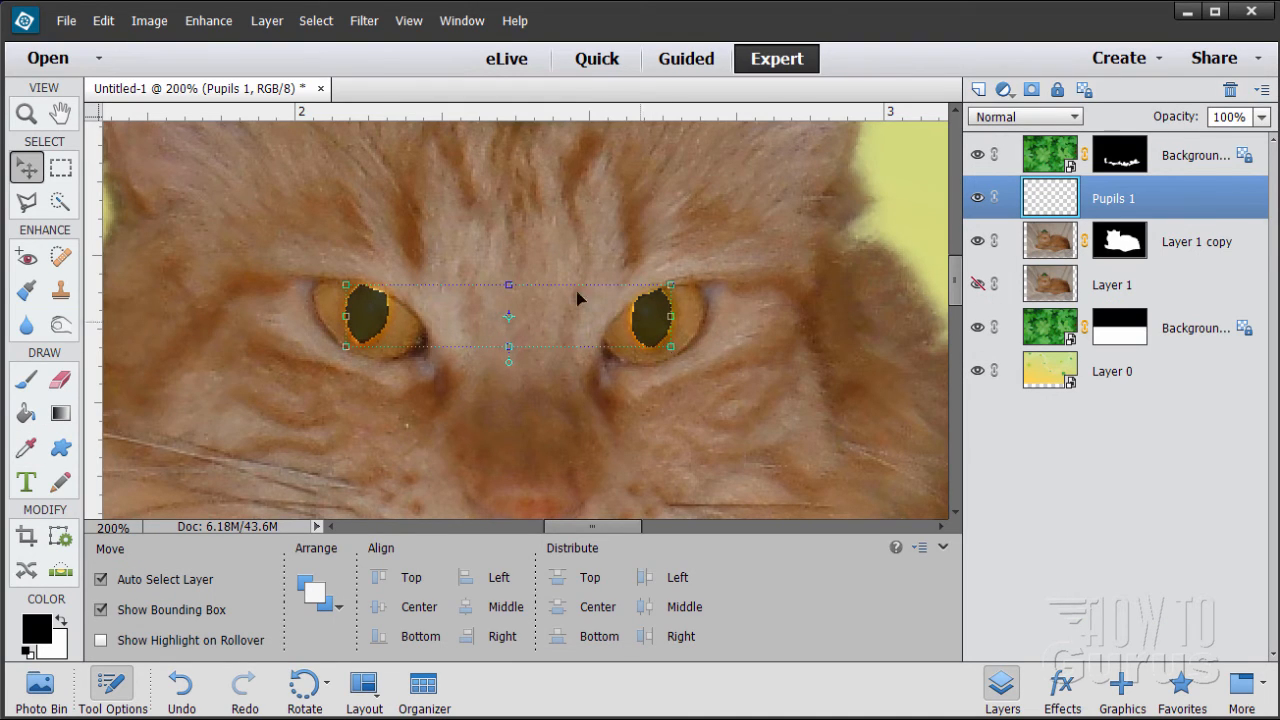
# Step: Soften the edges of the darkened pupils with a Gaussian Blur of slightly over 1 pixel radius
pyautogui.click(364, 21)
pyautogui.moveTo(406, 167)
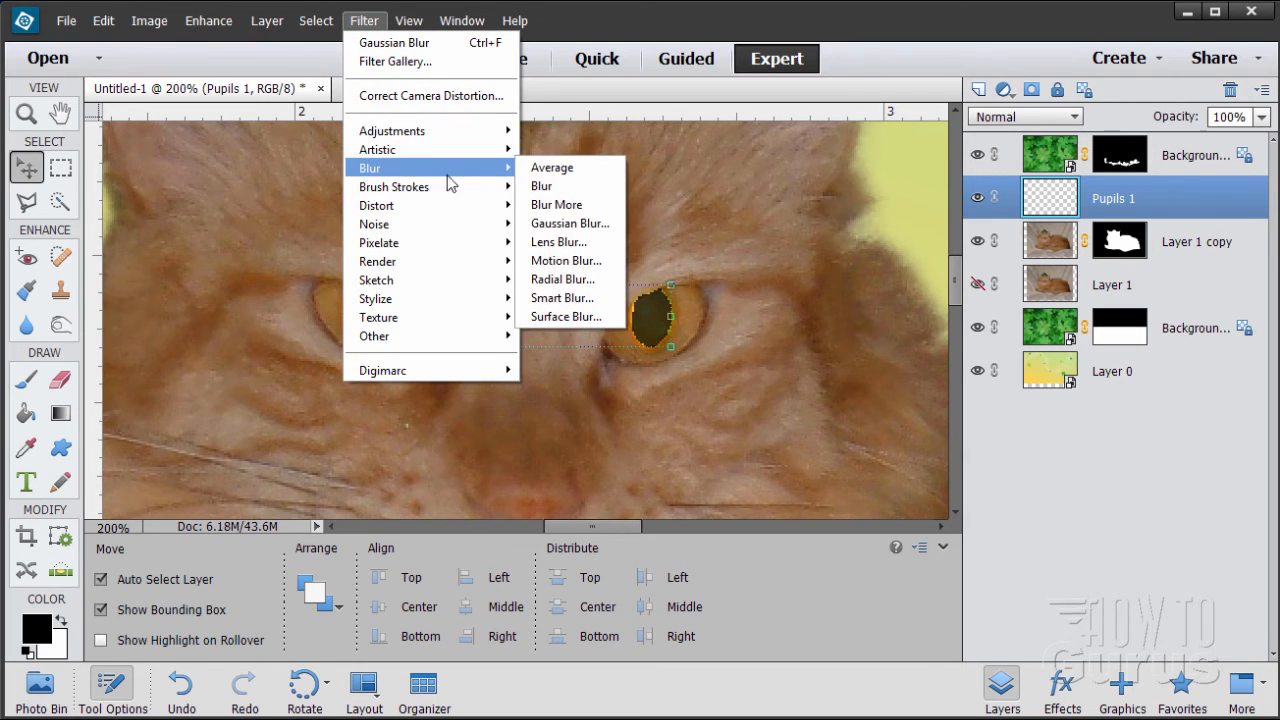
pyautogui.click(583, 224)
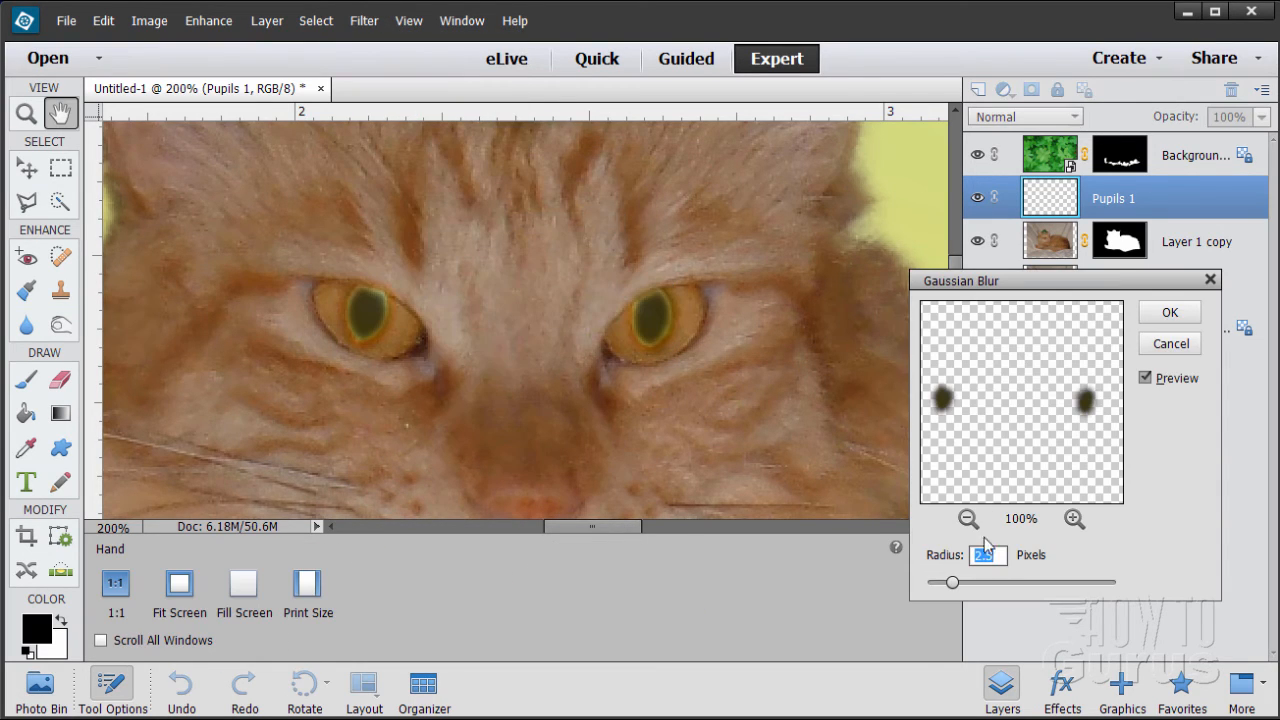
pyautogui.moveTo(952, 586); pyautogui.dragTo(940, 590)
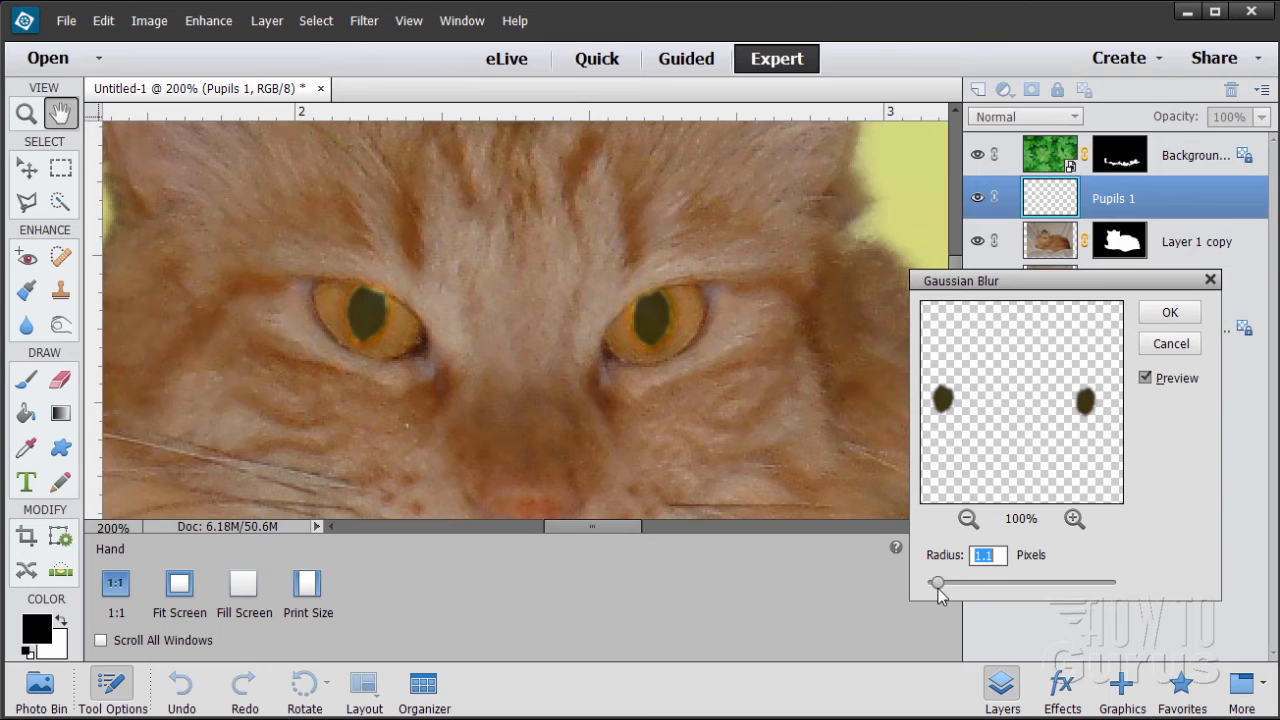
pyautogui.moveTo(939, 588)
pyautogui.mouseDown()
pyautogui.moveTo(927, 588)
pyautogui.moveTo(941, 585)
pyautogui.mouseUp()
pyautogui.click(1160, 318)
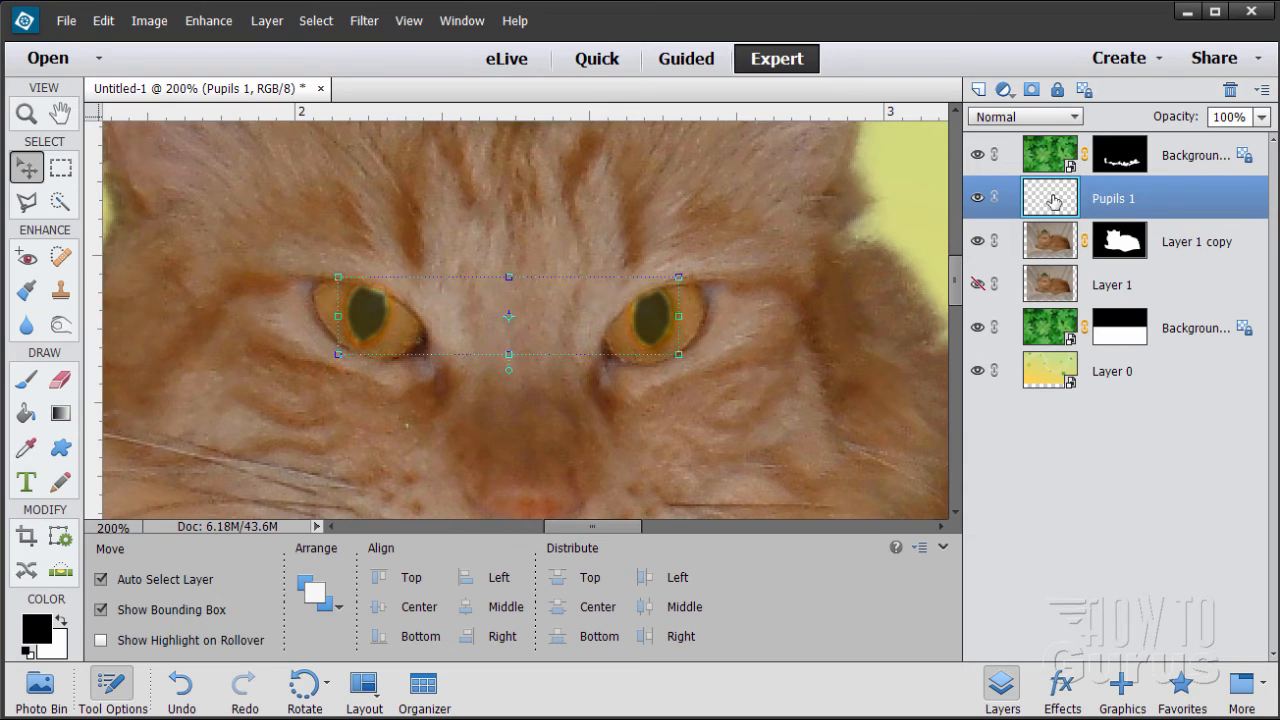
# Step: Duplicate the Pupils 1 layer and name the copy "Pupils 2"
pyautogui.moveTo(1054, 198); pyautogui.dragTo(977, 93)
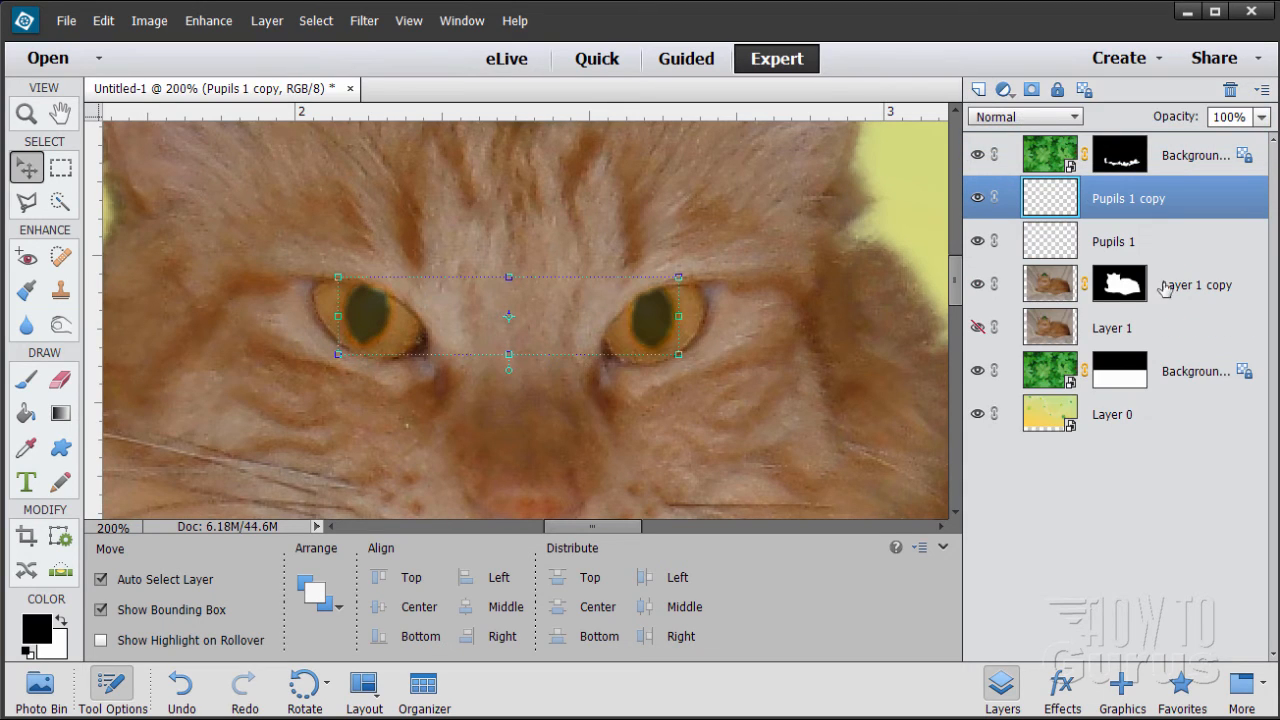
pyautogui.doubleClick(1149, 207)
pyautogui.click(1176, 198)
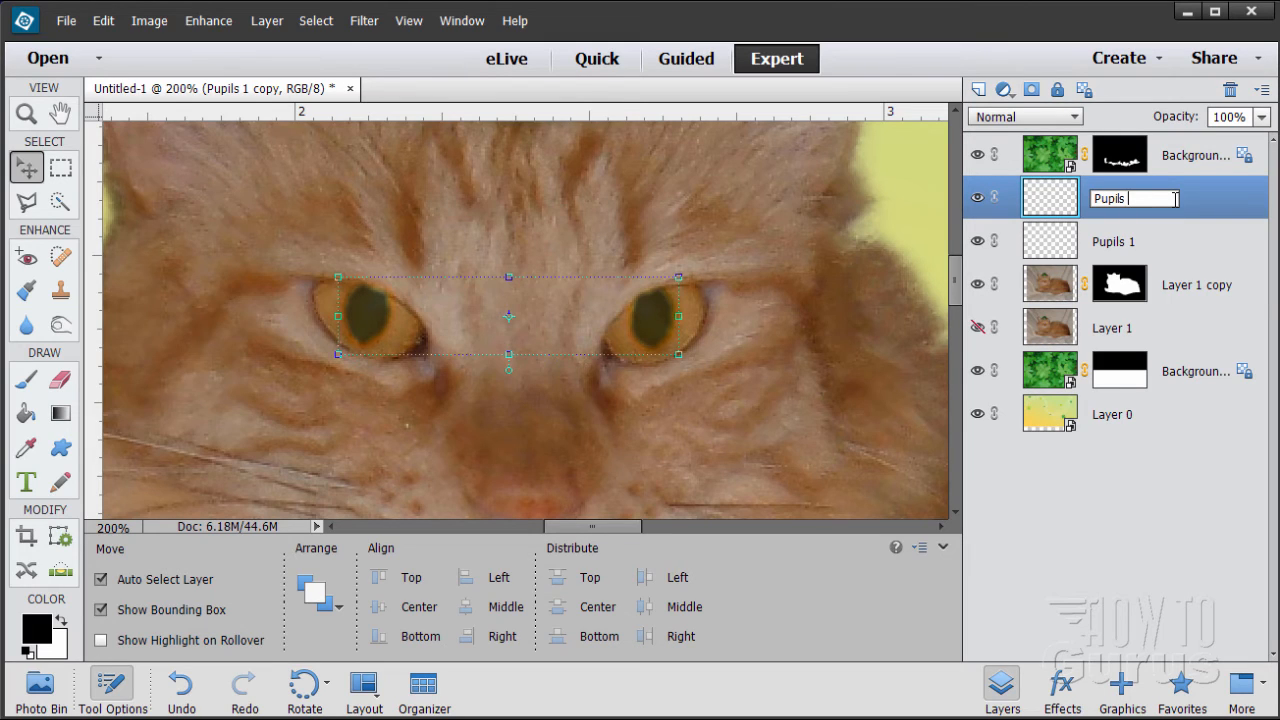
pyautogui.press('Return')
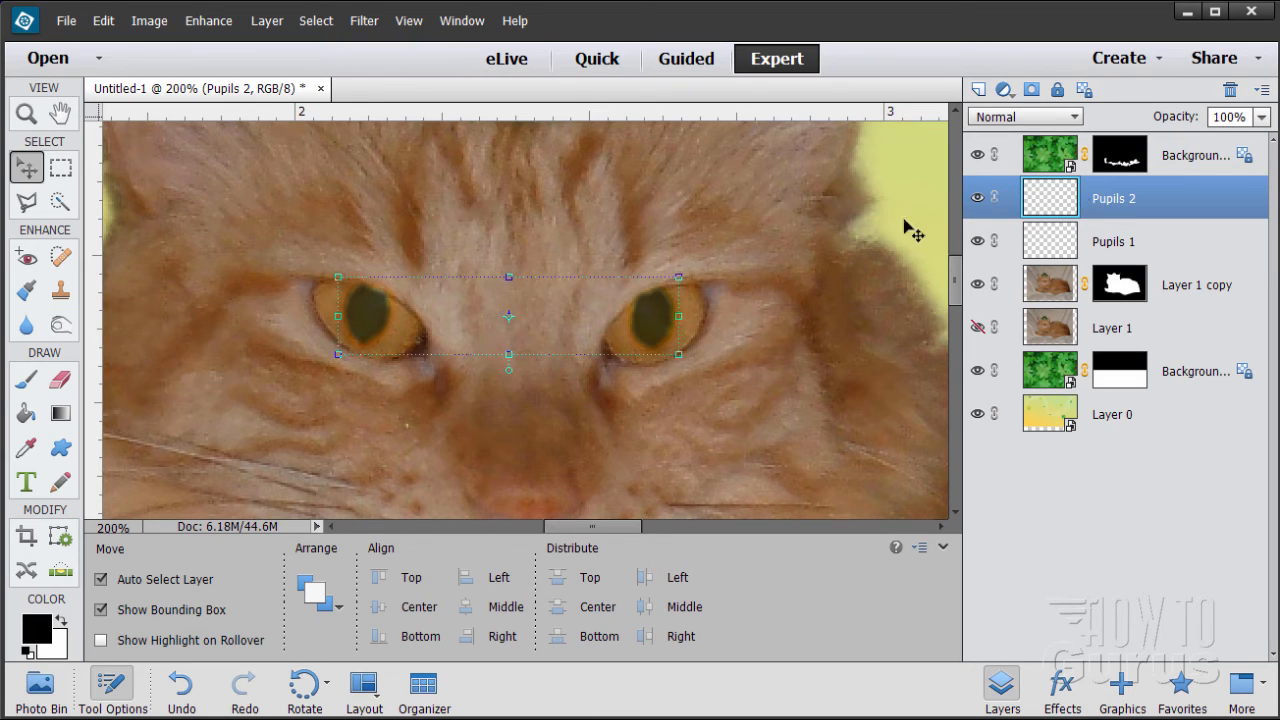
# Step: Colorize the Pupils 2 layer green with Hue/Saturation, using Hue 121, Saturation 70 and Lightness +14
pyautogui.click(208, 20)
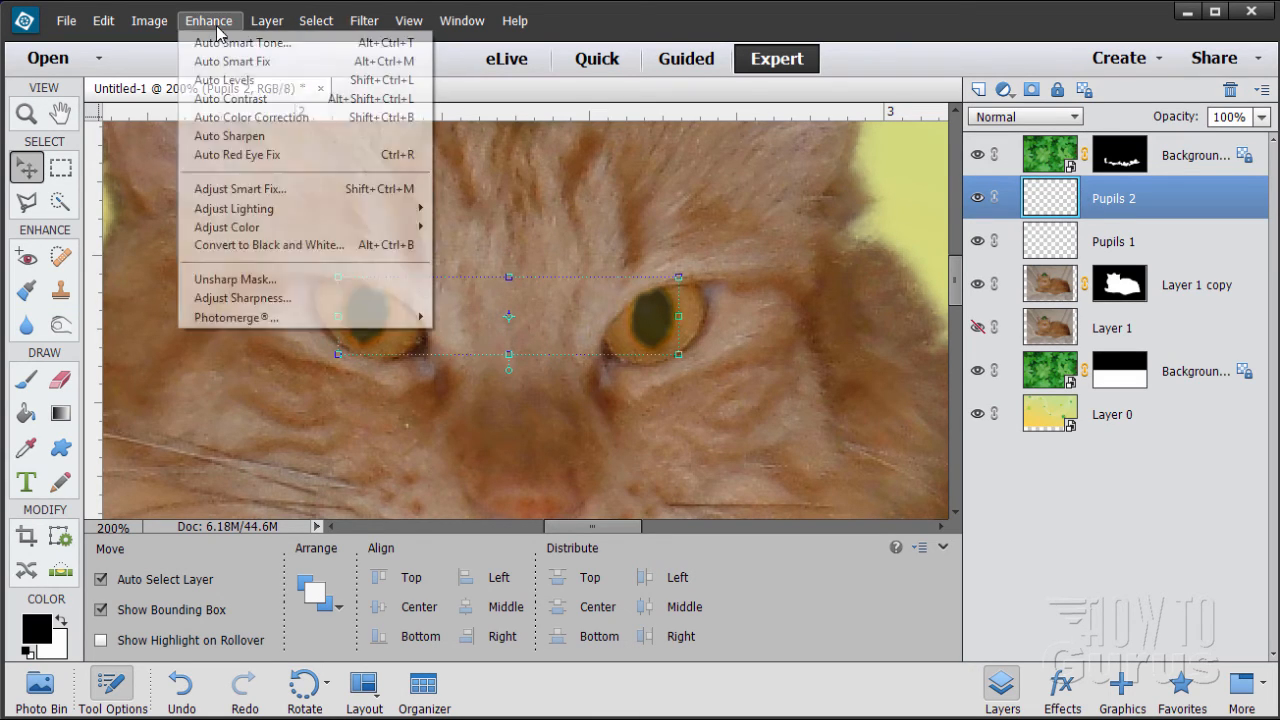
pyautogui.moveTo(245, 227)
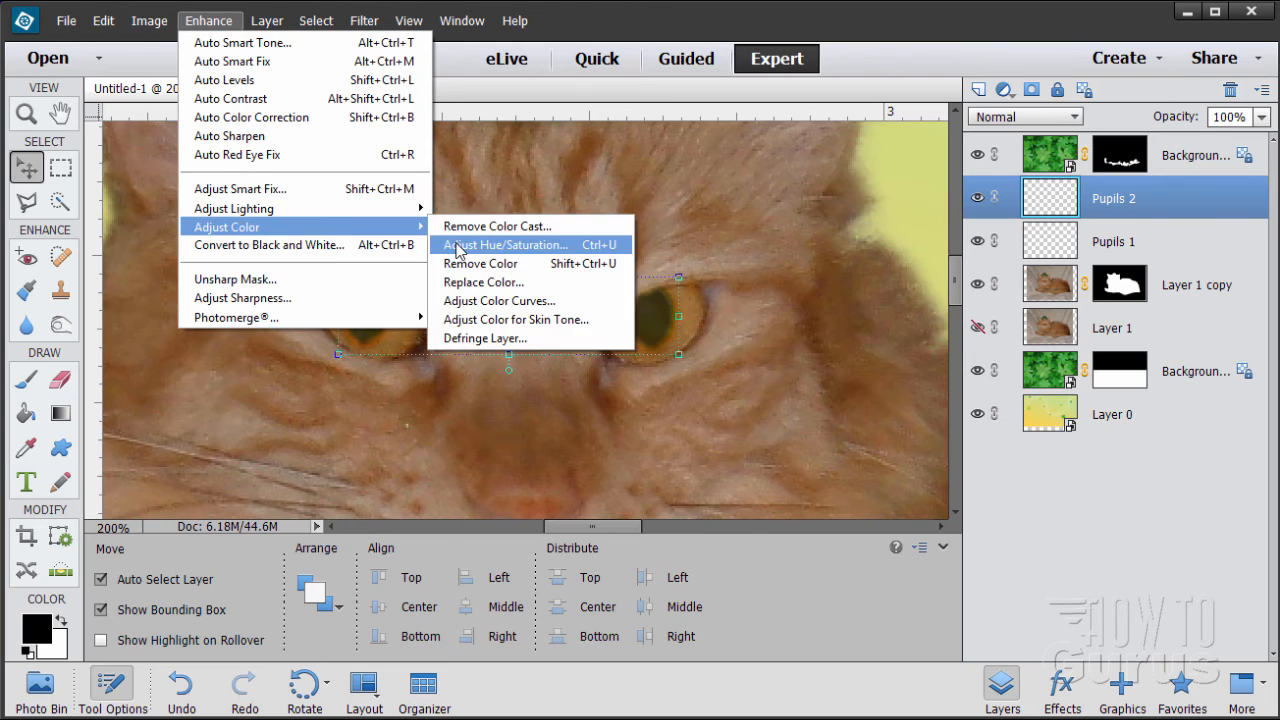
pyautogui.click(447, 246)
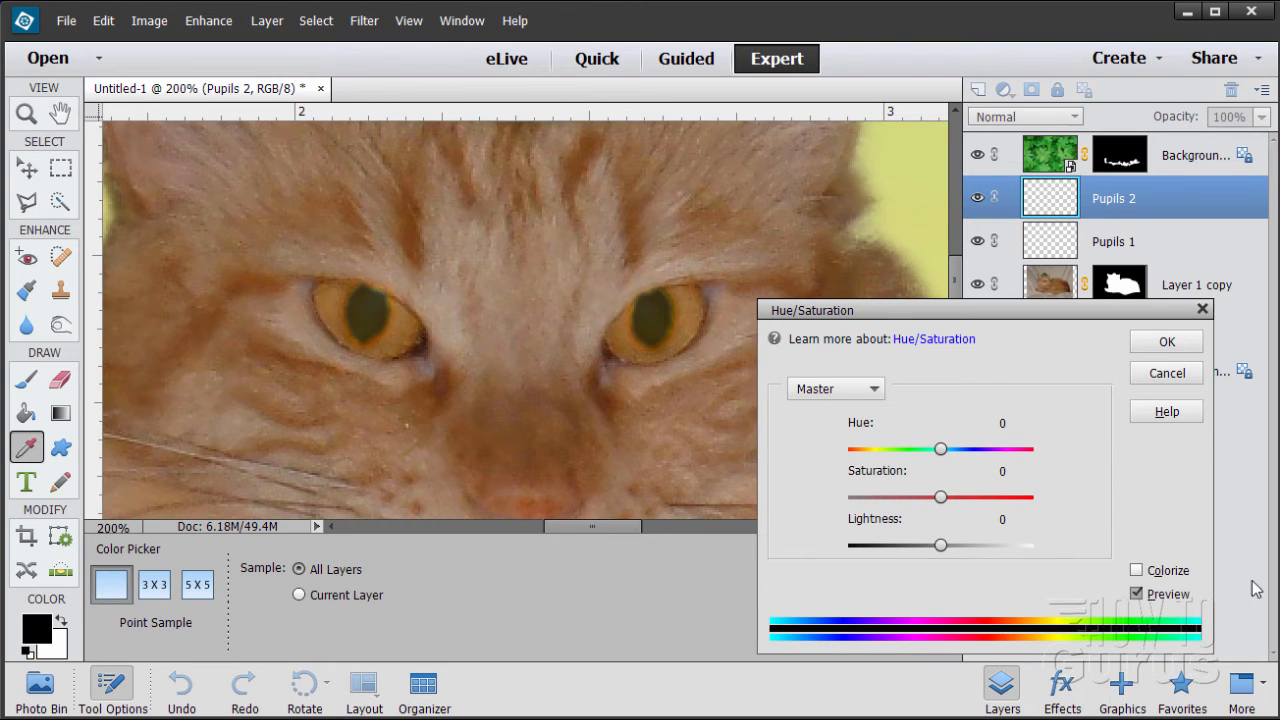
pyautogui.click(1138, 570)
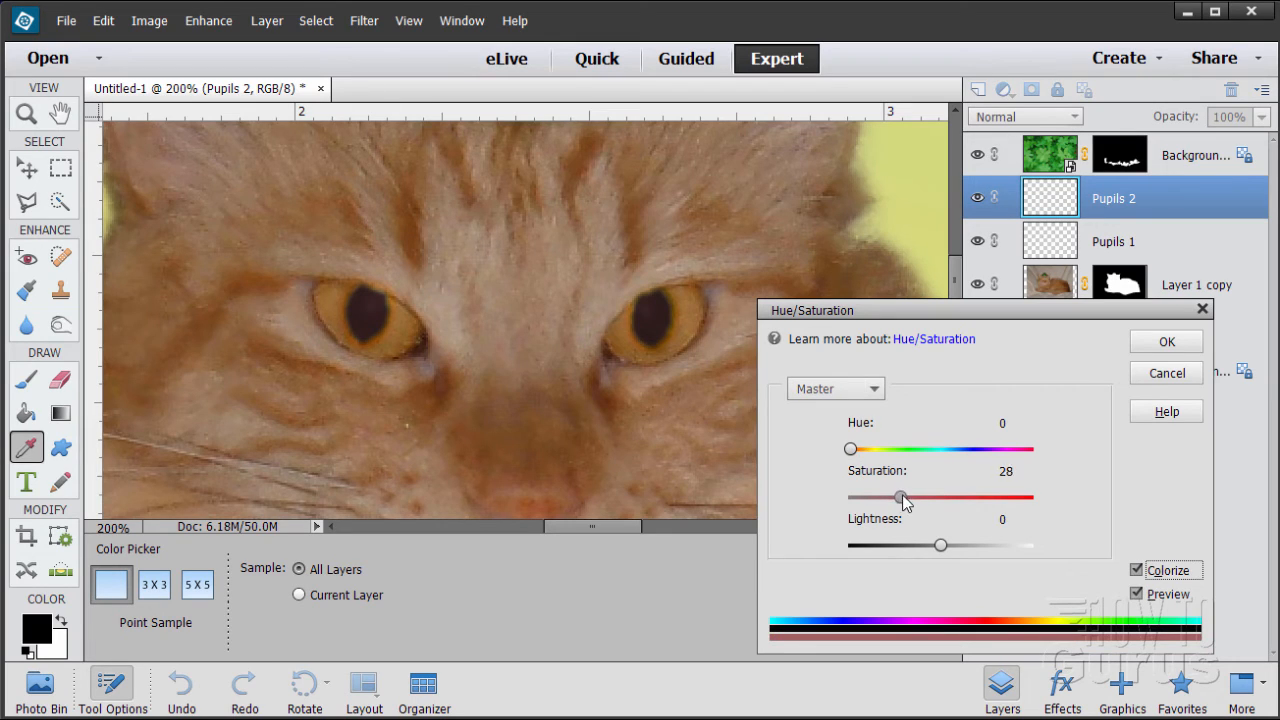
pyautogui.moveTo(940, 546)
pyautogui.mouseDown()
pyautogui.moveTo(965, 546)
pyautogui.moveTo(958, 557)
pyautogui.mouseUp()
pyautogui.moveTo(850, 449); pyautogui.dragTo(945, 497)
pyautogui.moveTo(965, 509); pyautogui.dragTo(980, 506)
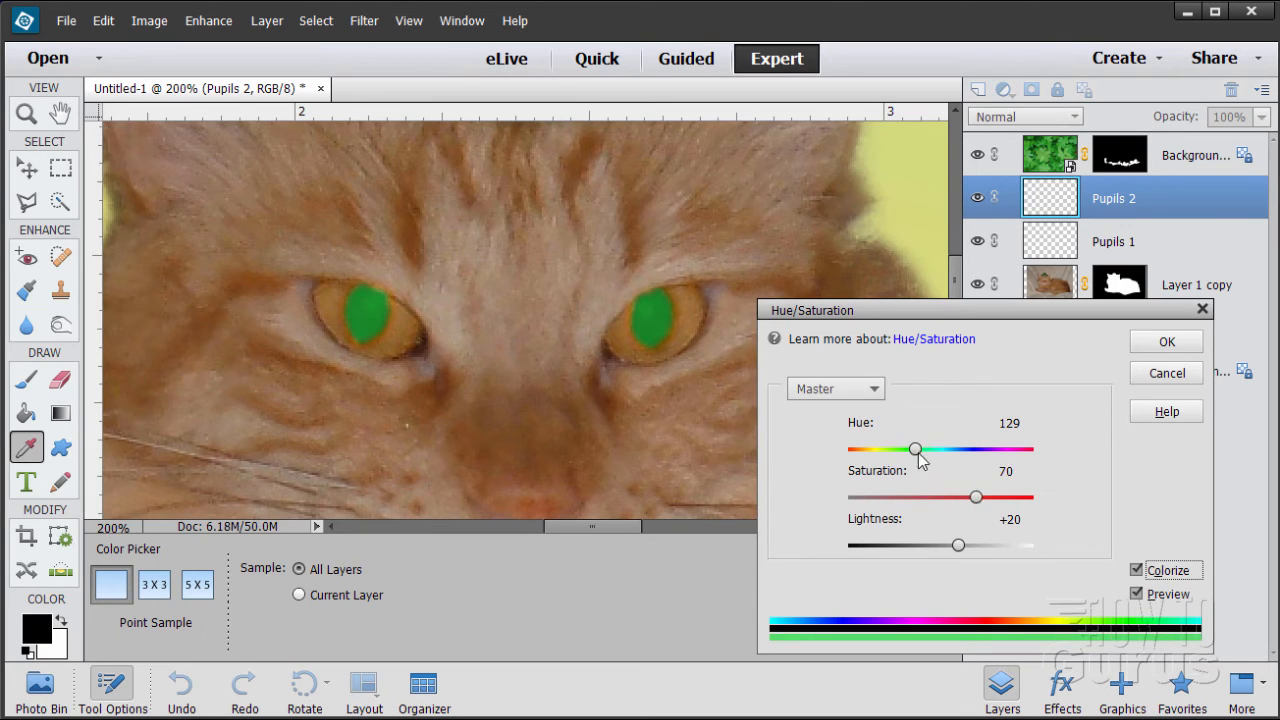
pyautogui.moveTo(915, 450); pyautogui.dragTo(913, 455)
pyautogui.moveTo(963, 553)
pyautogui.mouseDown()
pyautogui.moveTo(951, 543)
pyautogui.moveTo(963, 551)
pyautogui.moveTo(954, 561)
pyautogui.mouseUp()
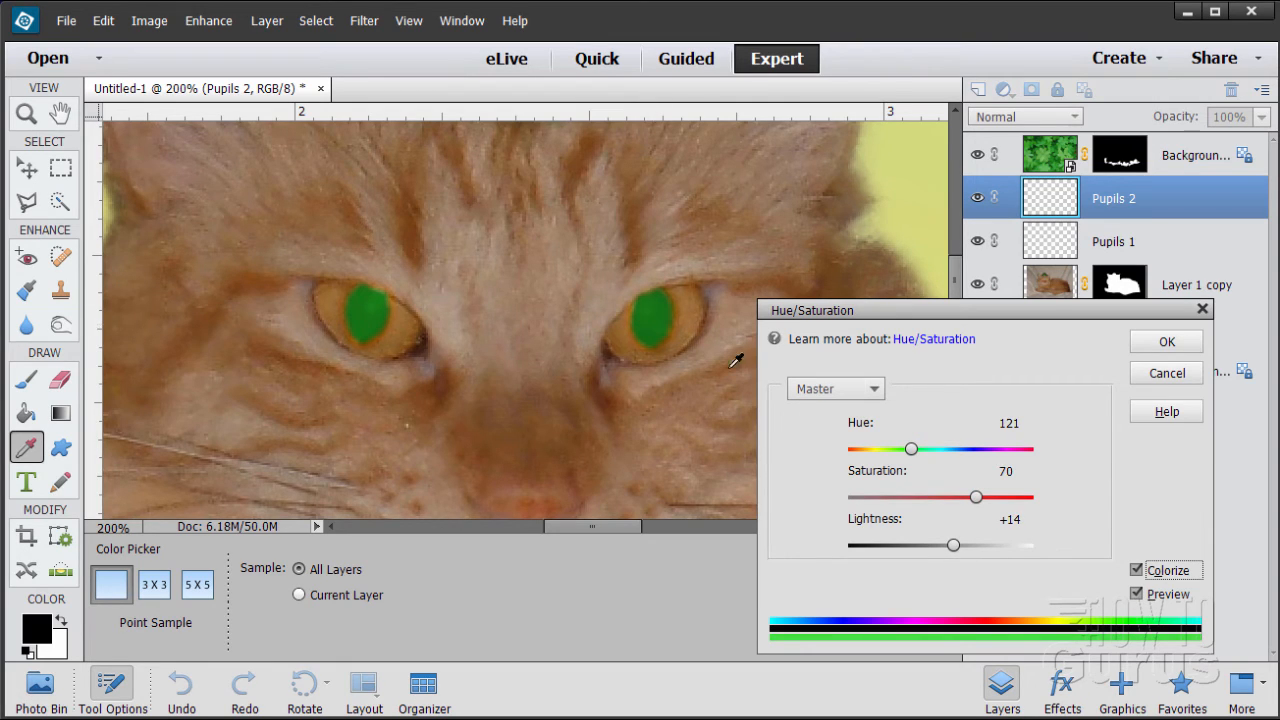
pyautogui.click(1166, 341)
pyautogui.press('v')
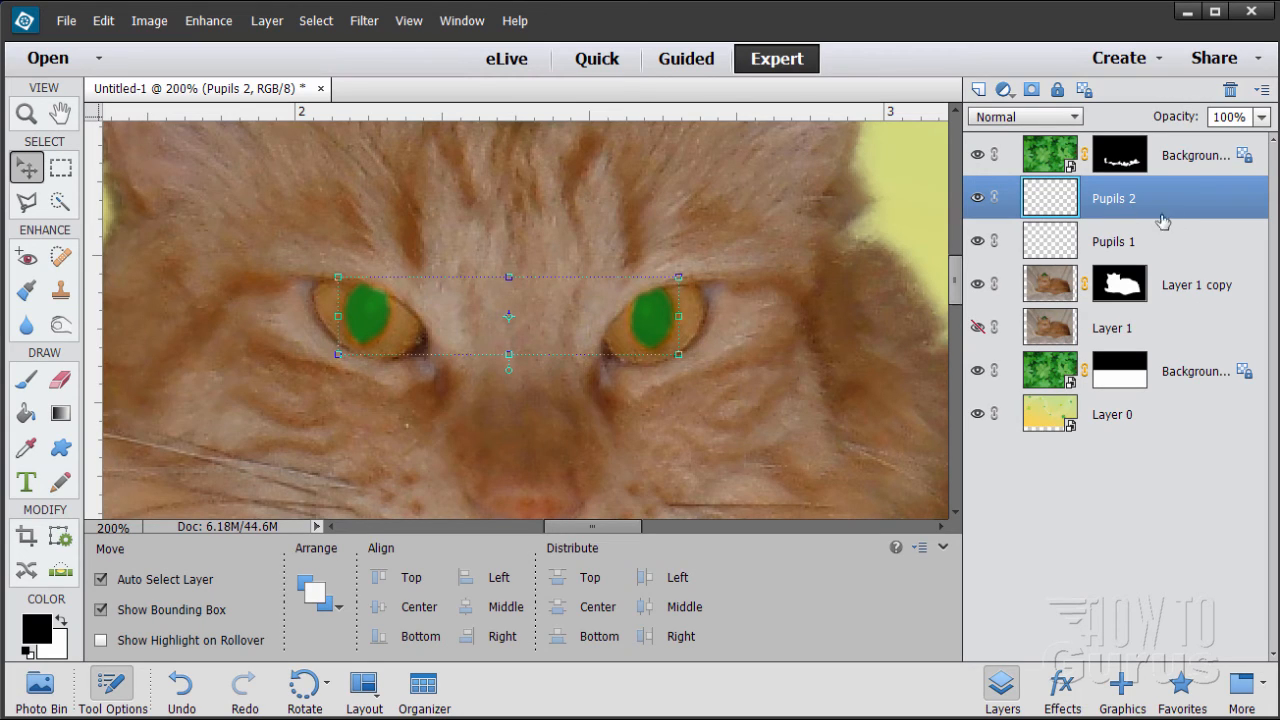
# Step: Try an opacity of about 64% on the Pupils 2 layer and return it to 100%
pyautogui.click(1261, 117)
pyautogui.moveTo(1255, 145); pyautogui.dragTo(1232, 147)
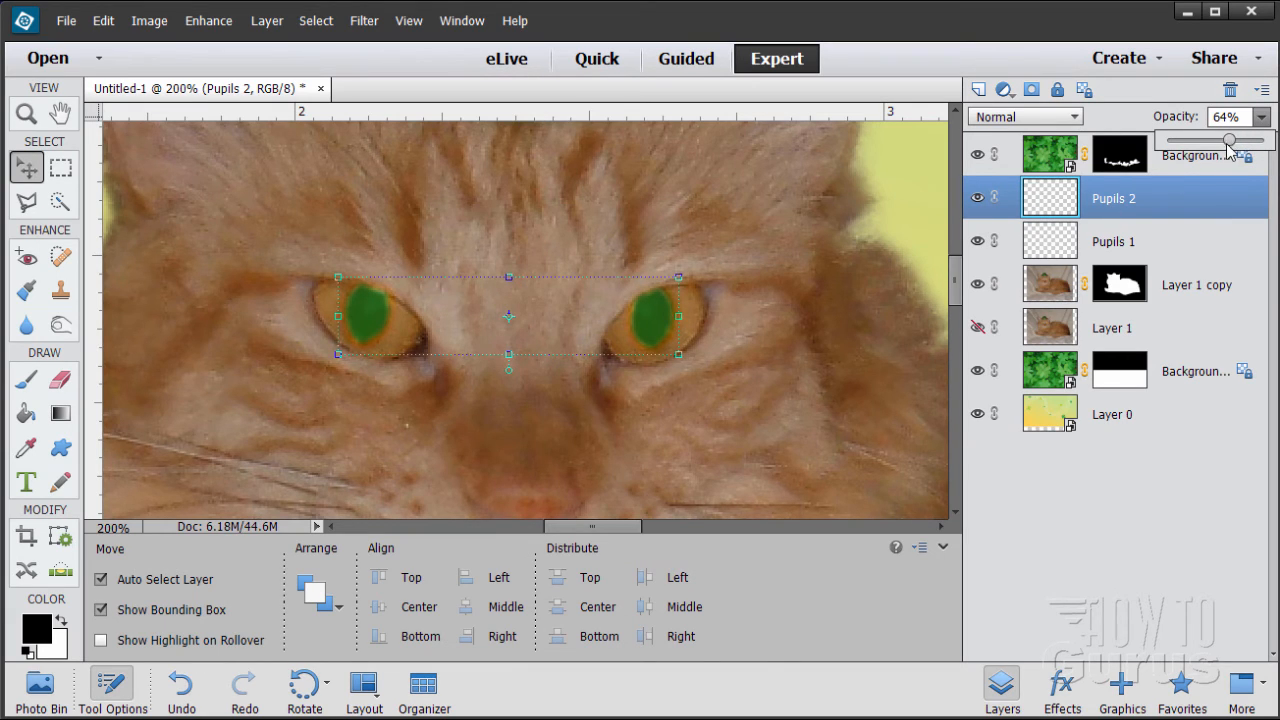
pyautogui.moveTo(1229, 148); pyautogui.dragTo(1265, 146)
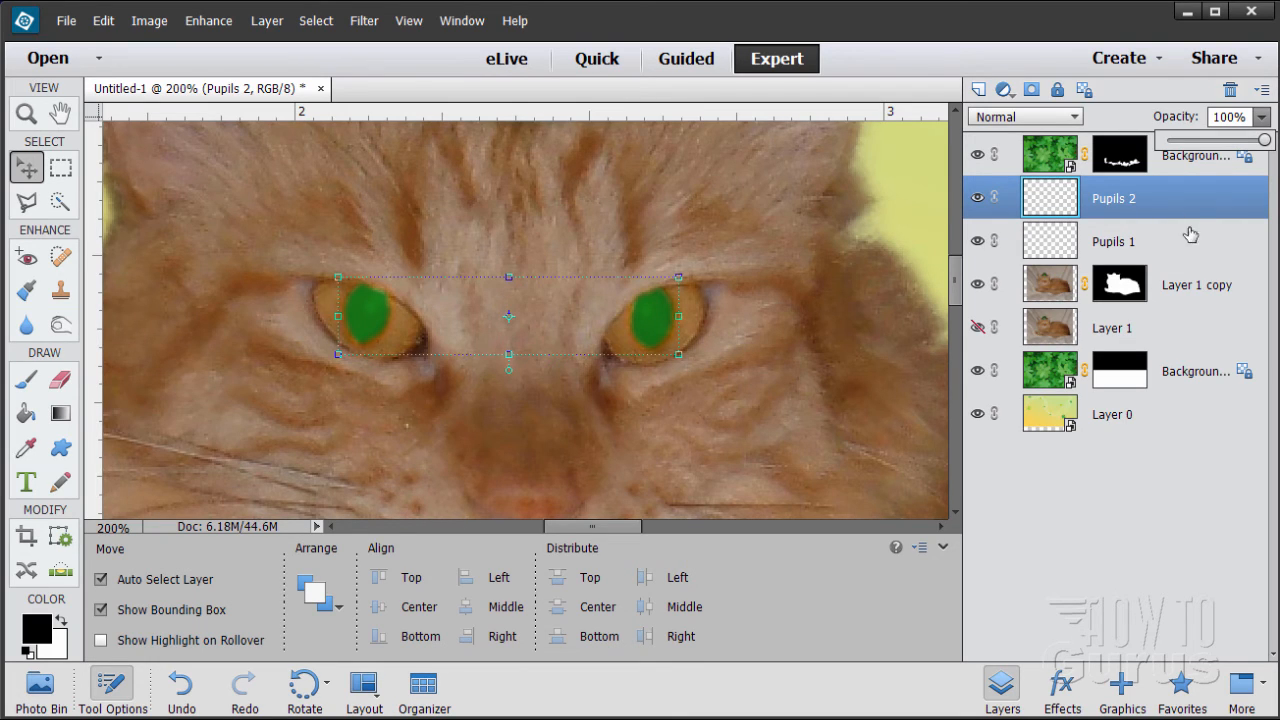
# Step: On the Layer 1 copy image, outline the whole eye on the left side of the cat's face with the Polygonal Lasso
pyautogui.click(1048, 288)
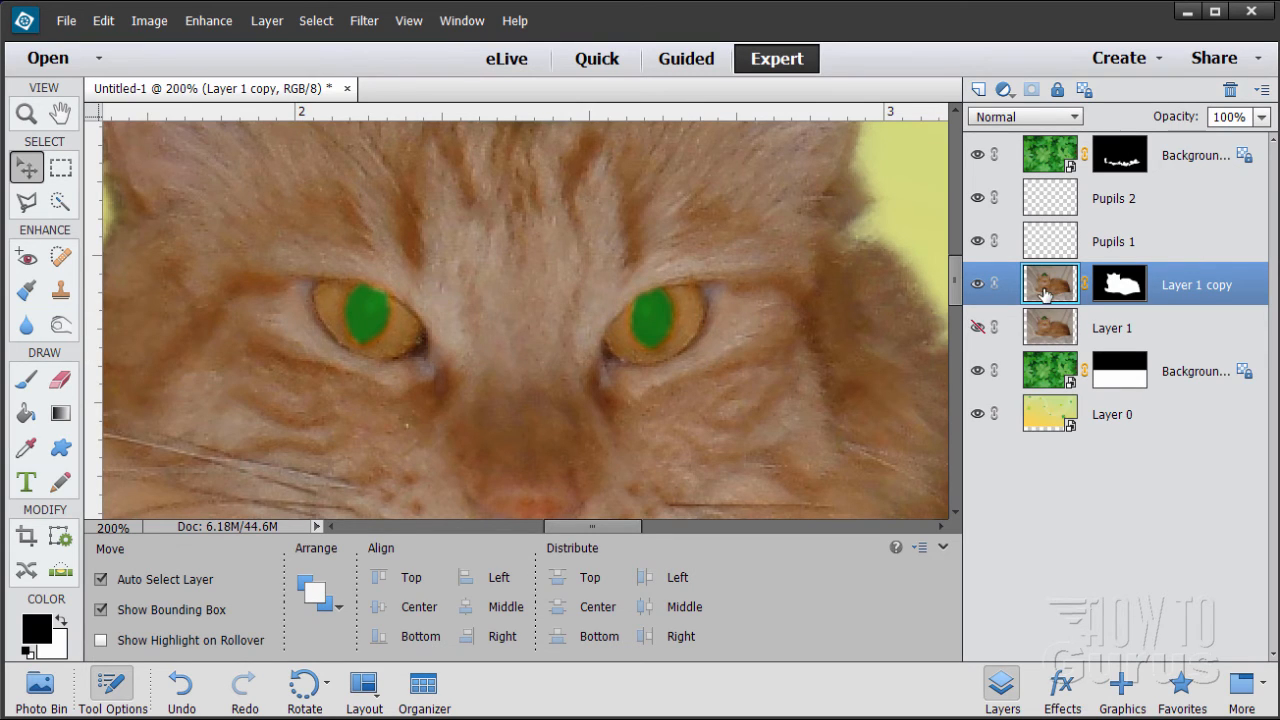
pyautogui.click(25, 204)
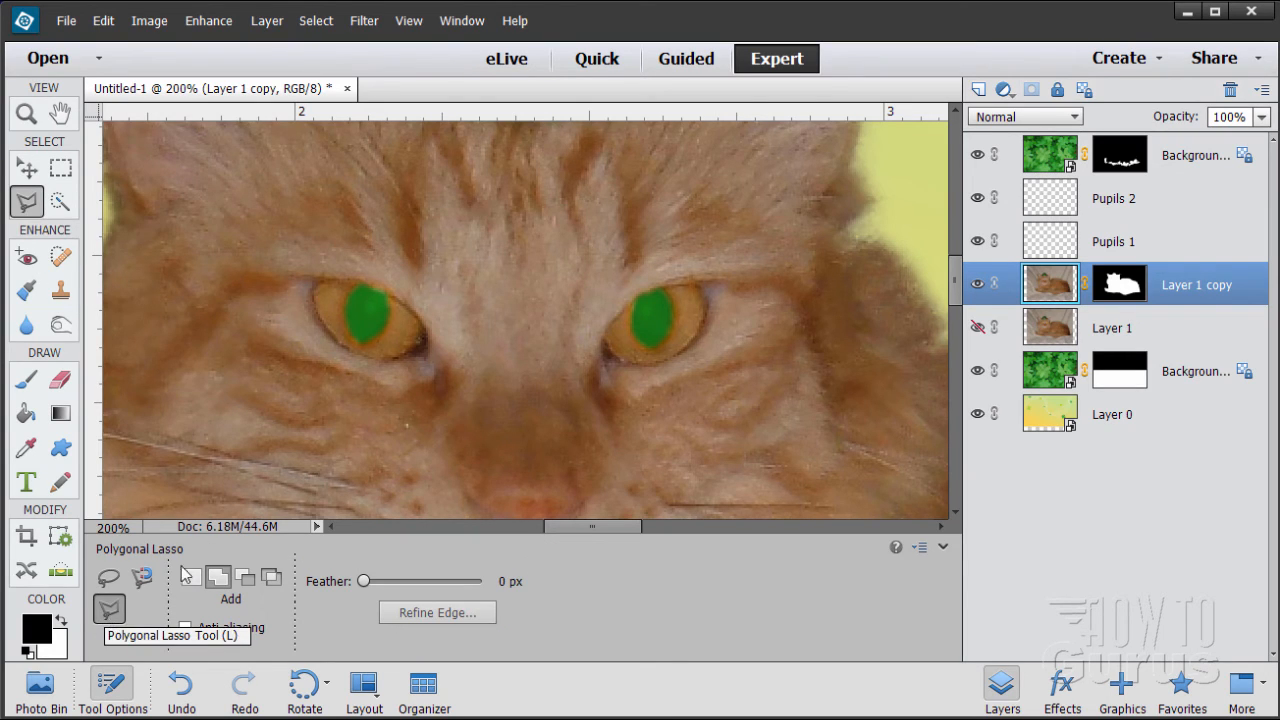
pyautogui.click(311, 289)
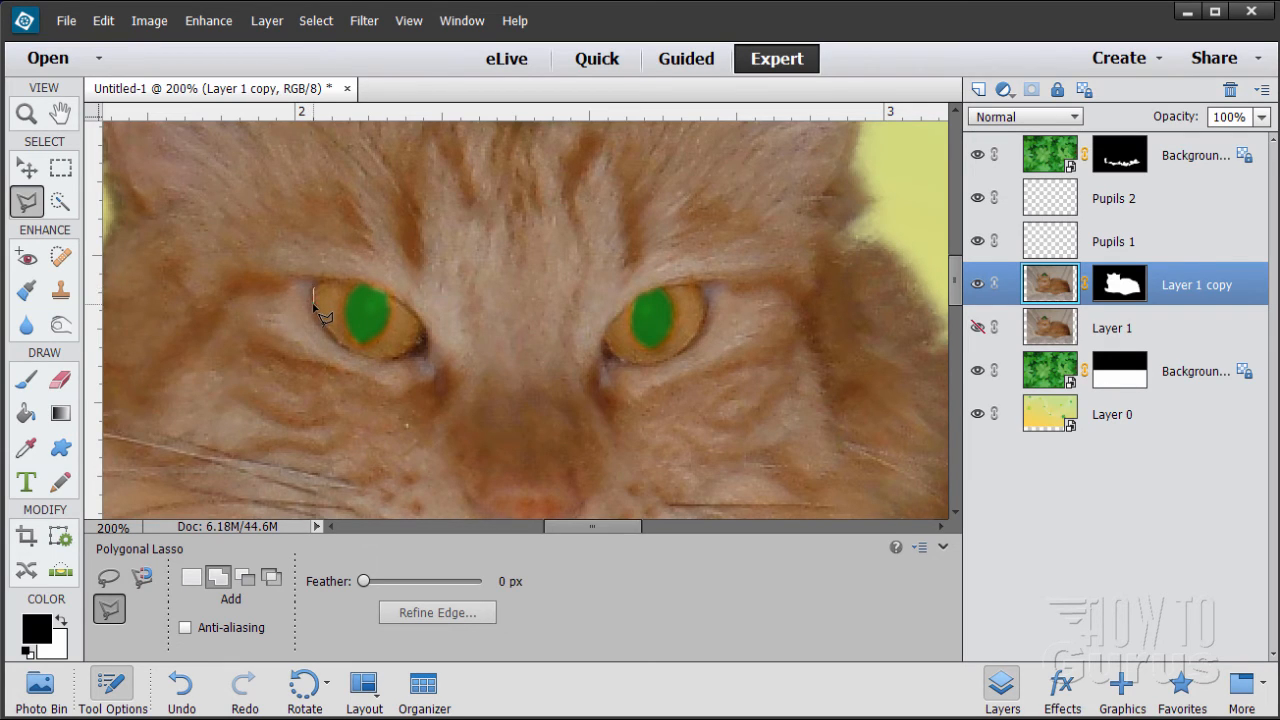
pyautogui.click(327, 334)
pyautogui.click(346, 352)
pyautogui.click(405, 308)
pyautogui.click(315, 288)
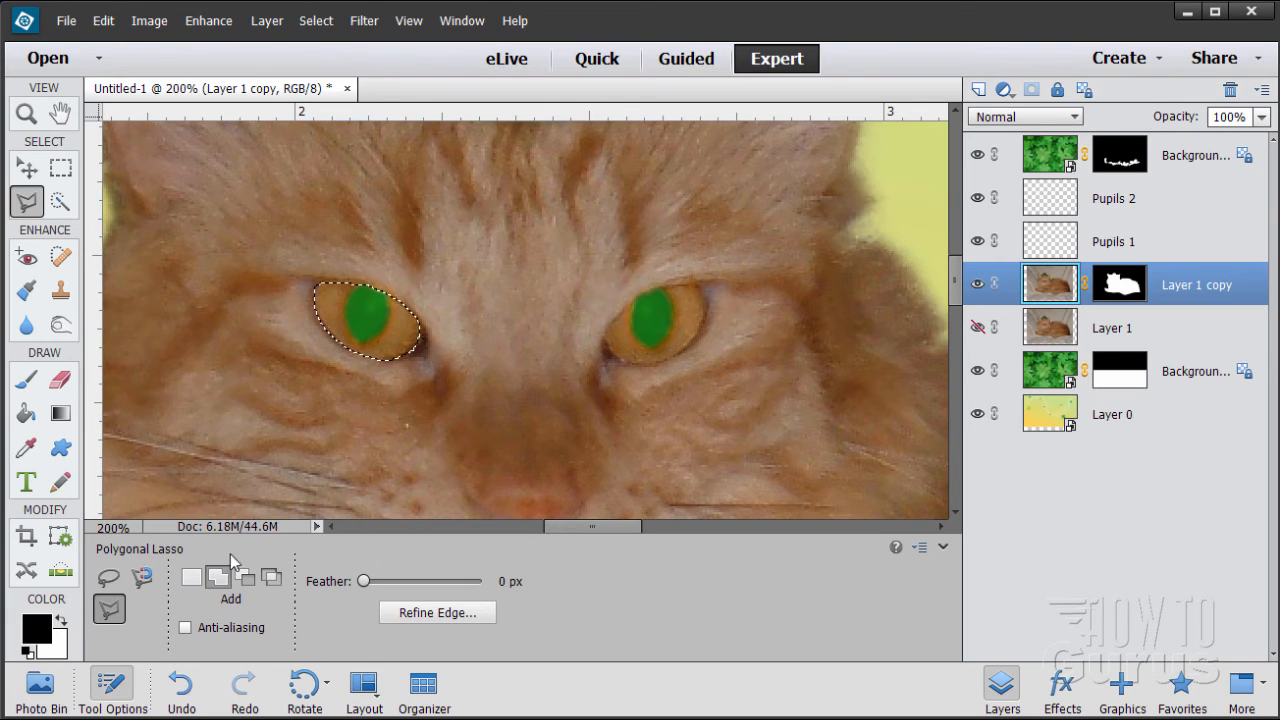
# Step: Add the whole eye on the right side of the cat's face to the selection with the Polygonal Lasso
pyautogui.click(604, 341)
pyautogui.click(614, 360)
pyautogui.click(636, 366)
pyautogui.click(657, 366)
pyautogui.click(698, 336)
pyautogui.click(698, 289)
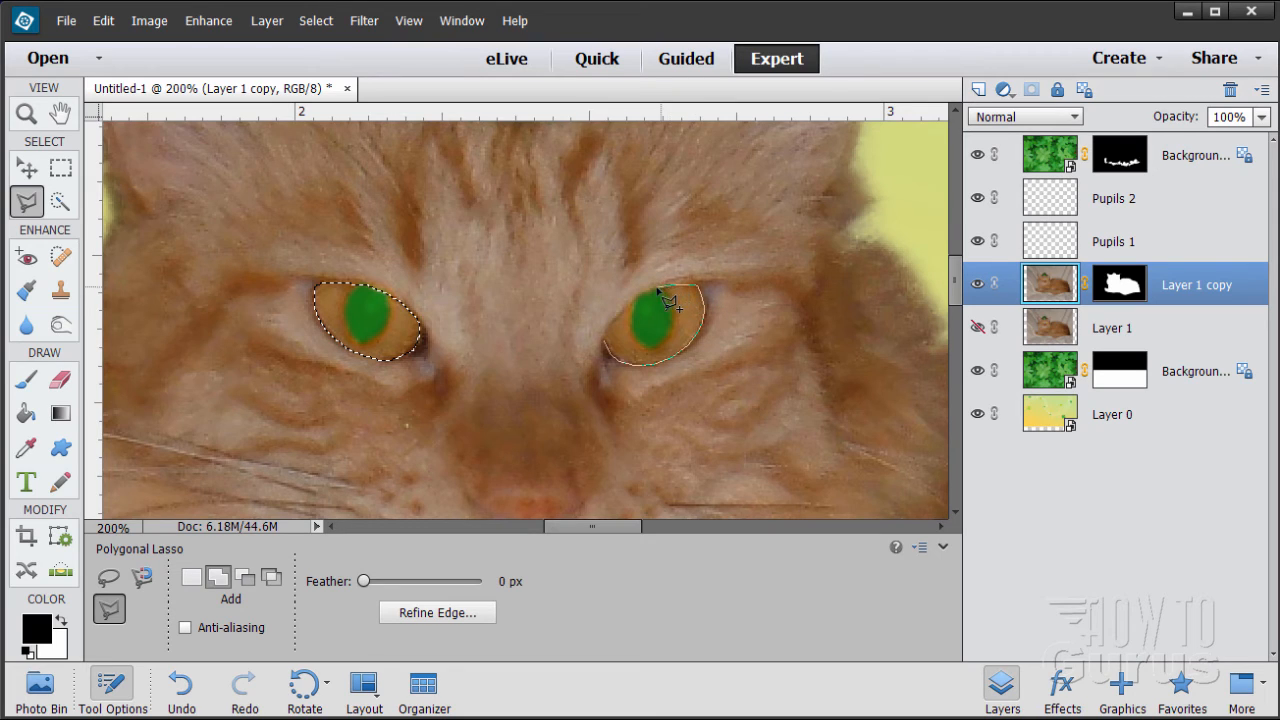
pyautogui.click(606, 345)
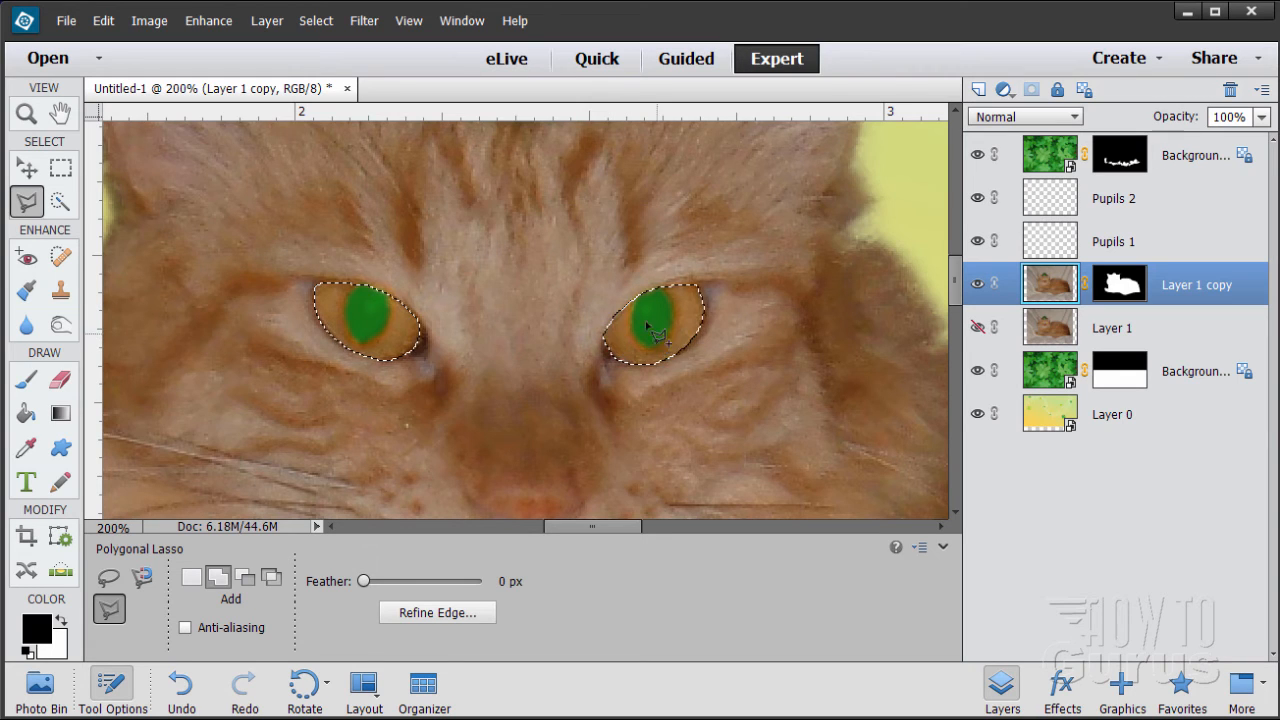
# Step: Copy the two selected eyes onto a new layer and name it "Eyes 1"
pyautogui.click(27, 169)
pyautogui.click(268, 22)
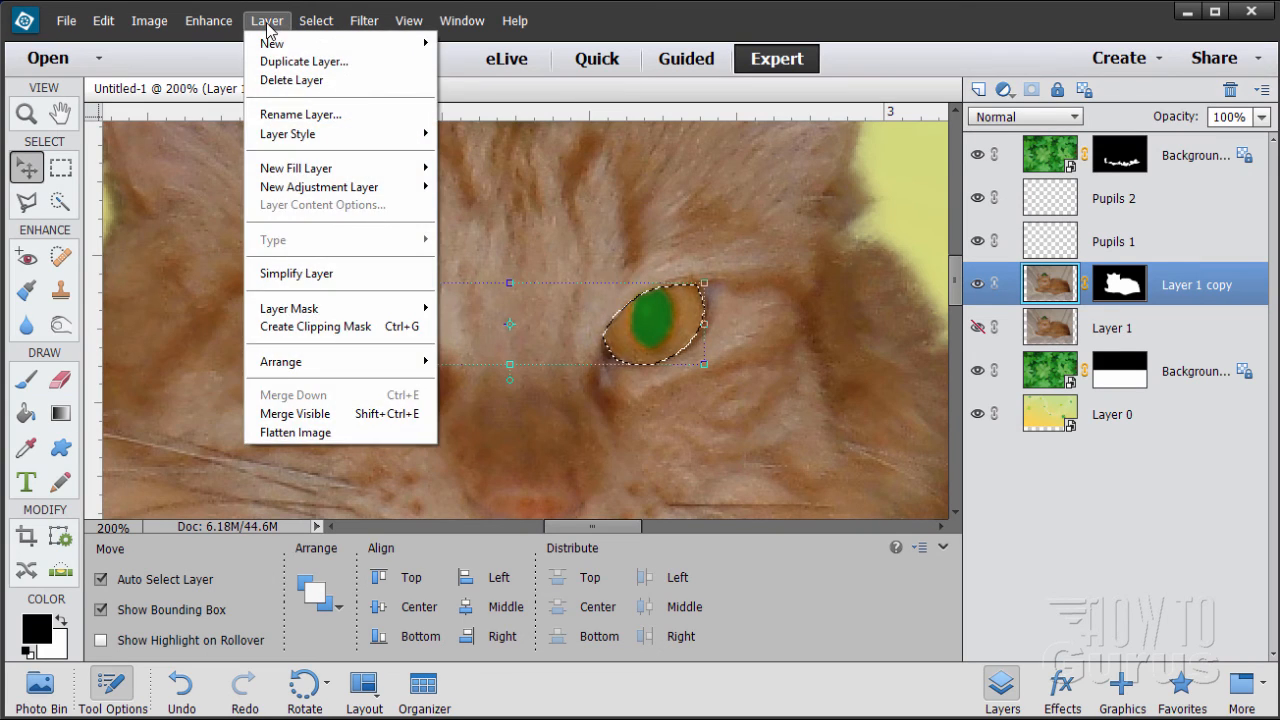
pyautogui.click(268, 22)
pyautogui.click(269, 23)
pyautogui.moveTo(285, 43)
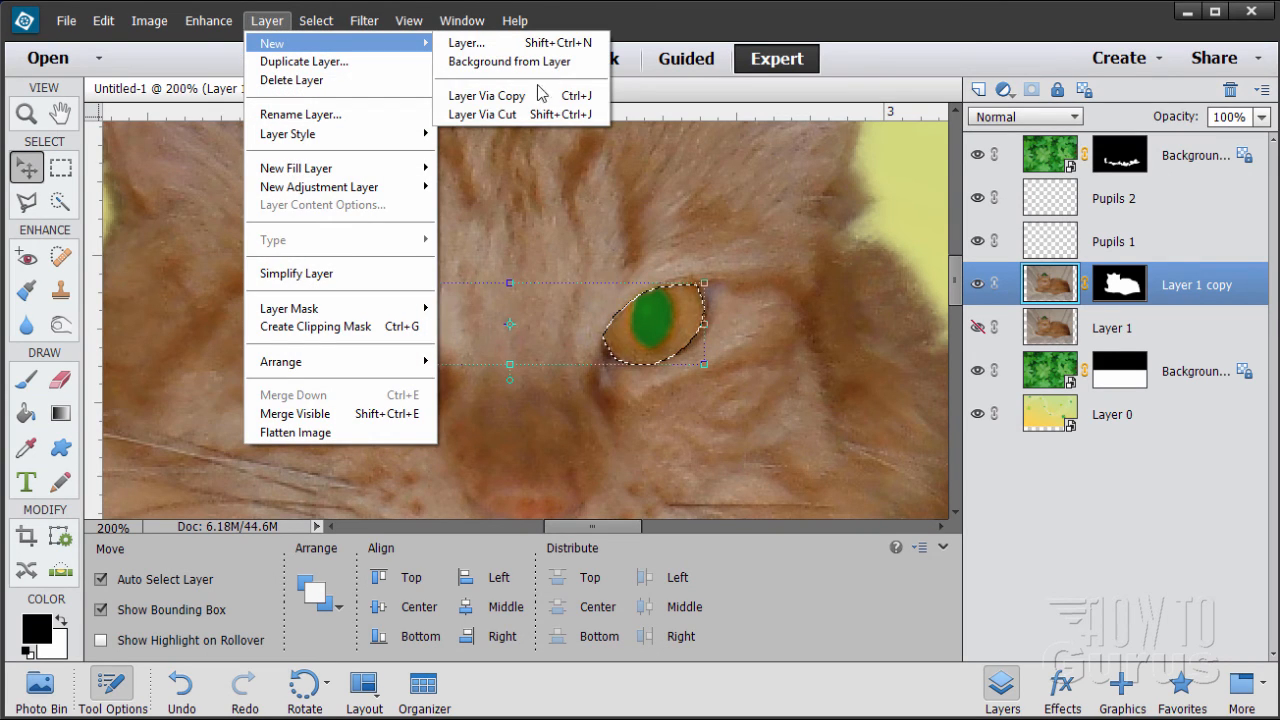
pyautogui.click(522, 98)
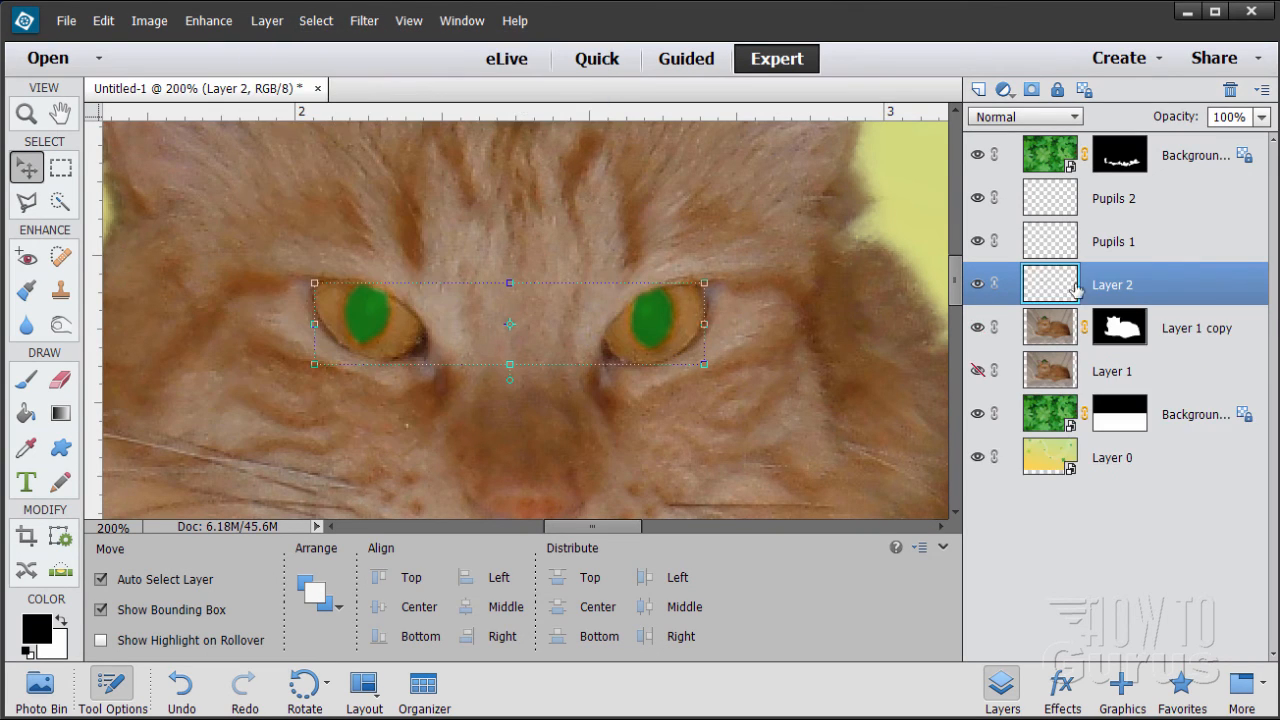
pyautogui.doubleClick(1117, 287)
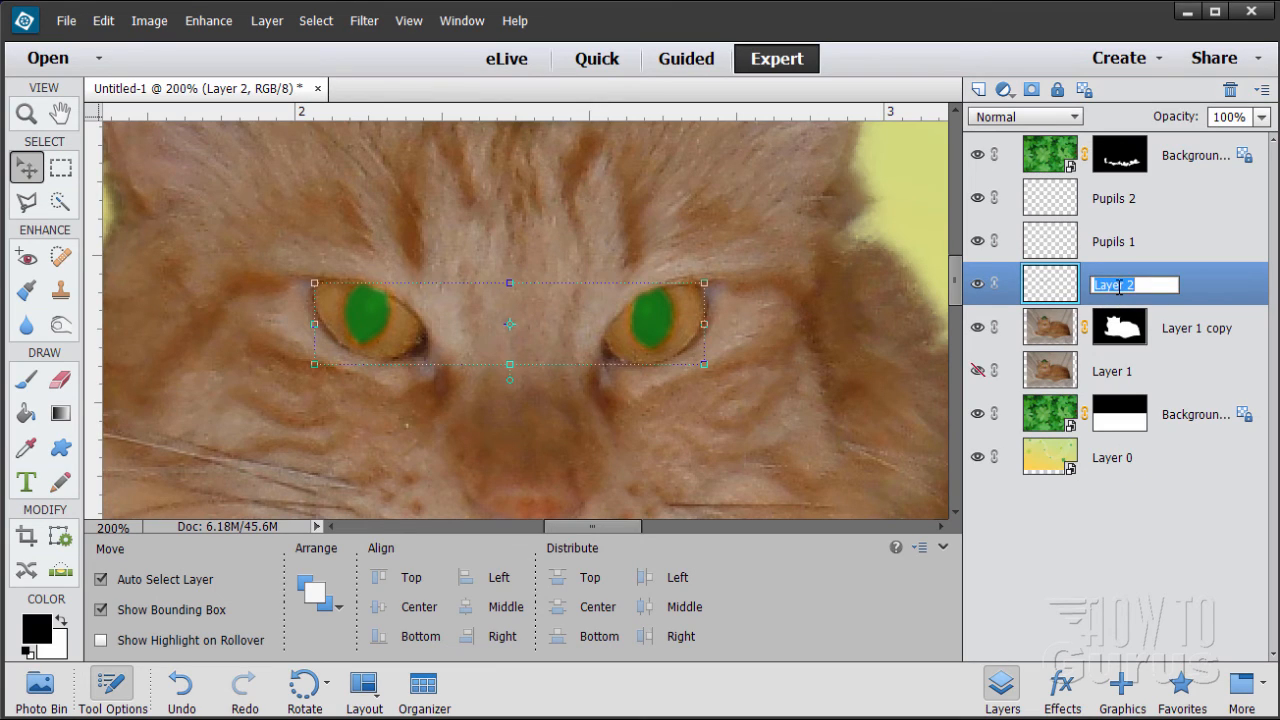
pyautogui.write('Eyes 1')
pyautogui.click(1211, 297)
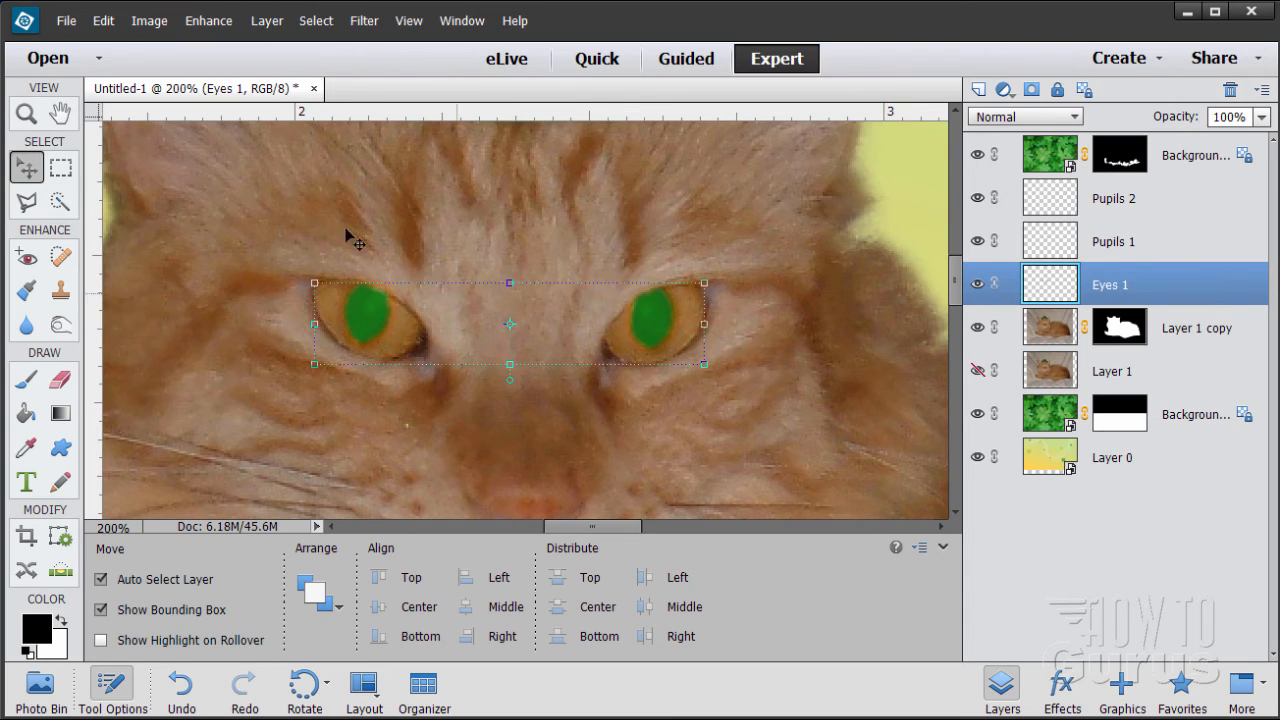
# Step: Adjust the Eyes 1 layer's Hue/Saturation to hue +1, saturation +41 and lightness +22
pyautogui.click(197, 22)
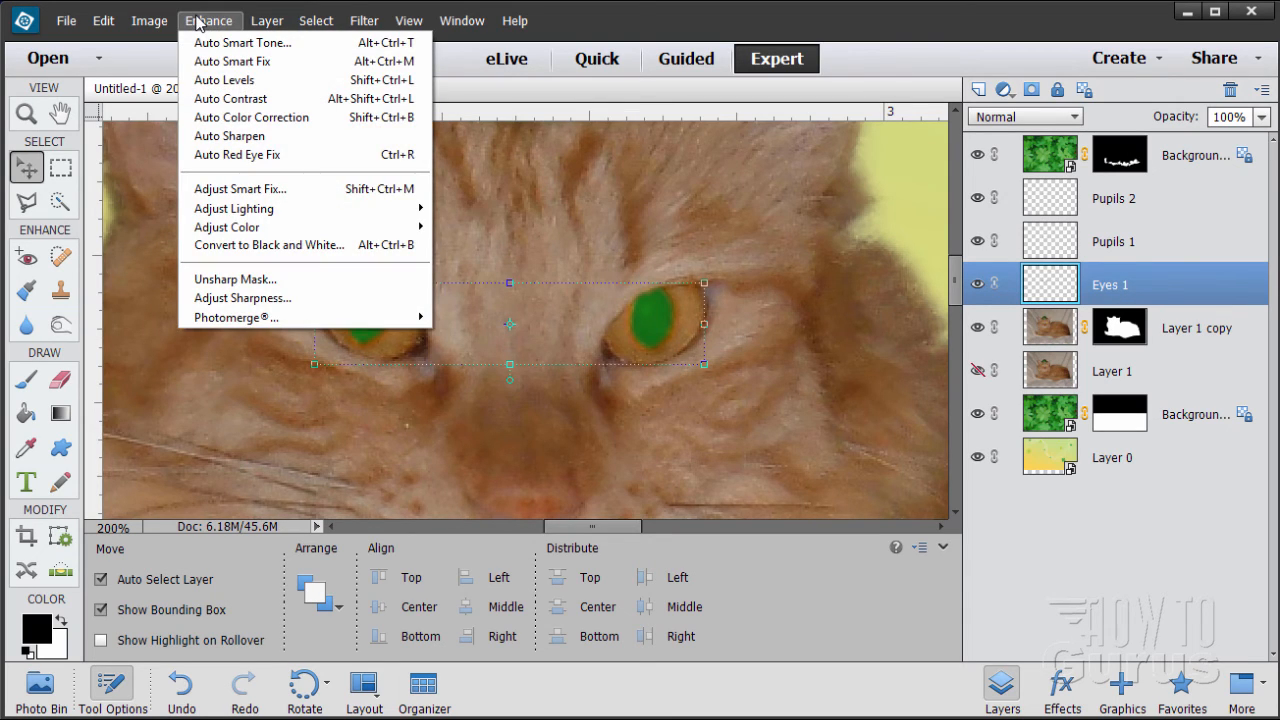
pyautogui.moveTo(300, 227)
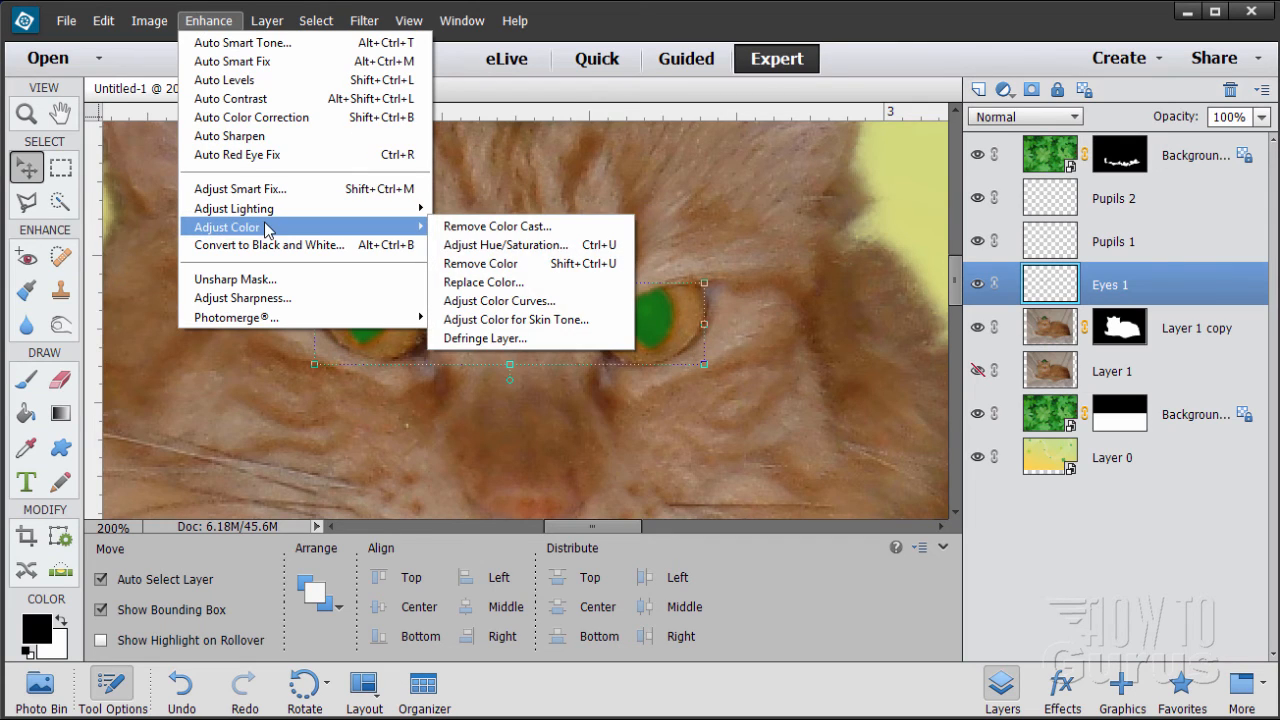
pyautogui.click(463, 244)
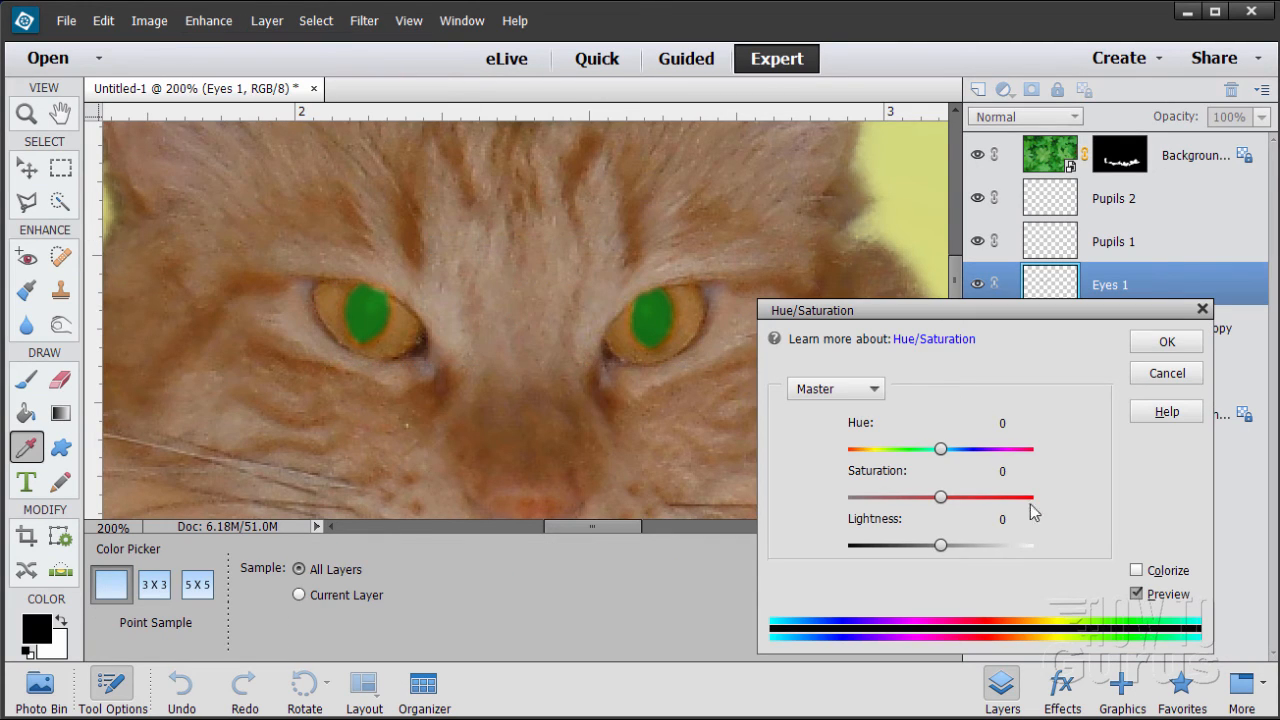
pyautogui.moveTo(959, 548); pyautogui.dragTo(958, 560)
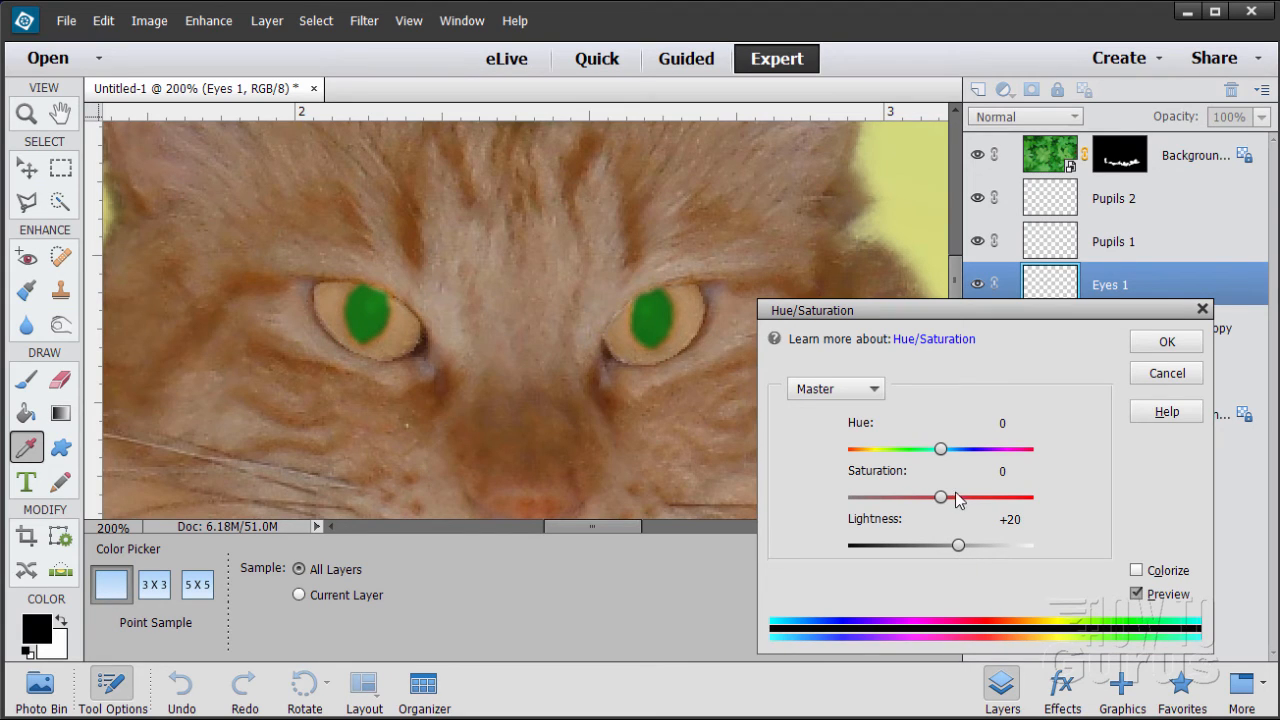
pyautogui.moveTo(957, 500)
pyautogui.mouseDown()
pyautogui.moveTo(945, 503)
pyautogui.moveTo(980, 507)
pyautogui.mouseUp()
pyautogui.moveTo(941, 450); pyautogui.dragTo(944, 464)
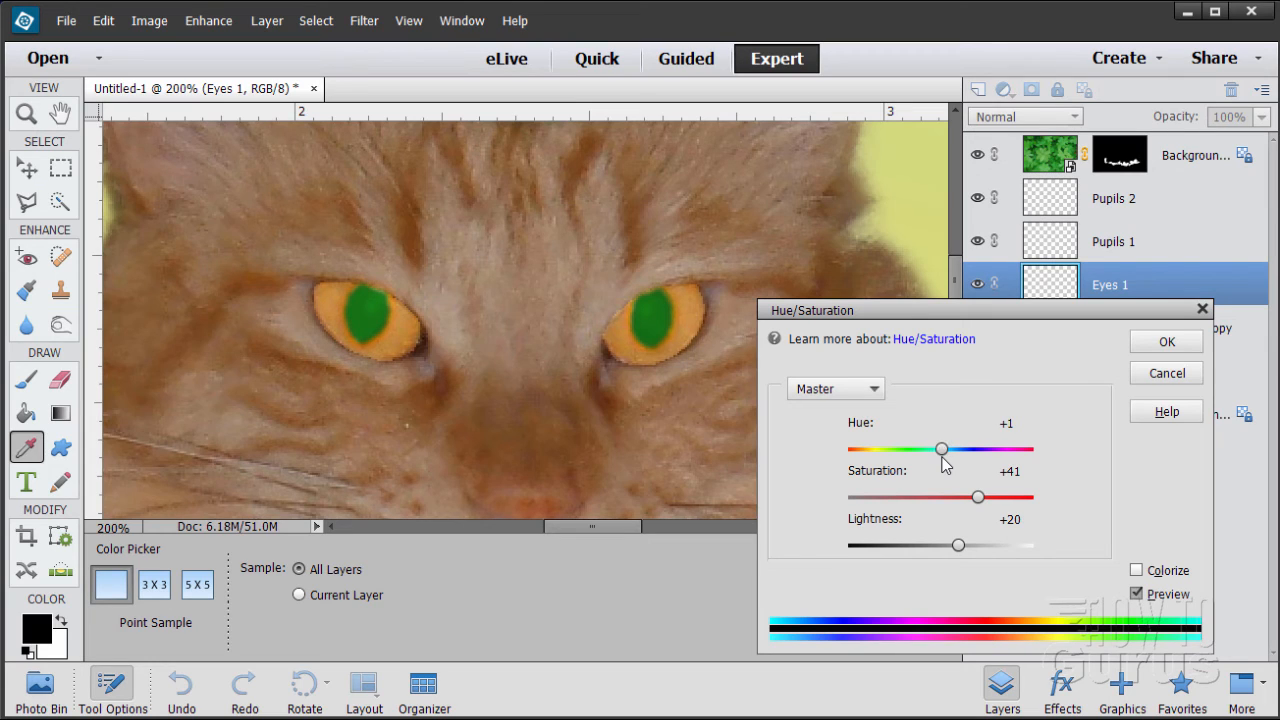
pyautogui.moveTo(957, 555); pyautogui.dragTo(961, 552)
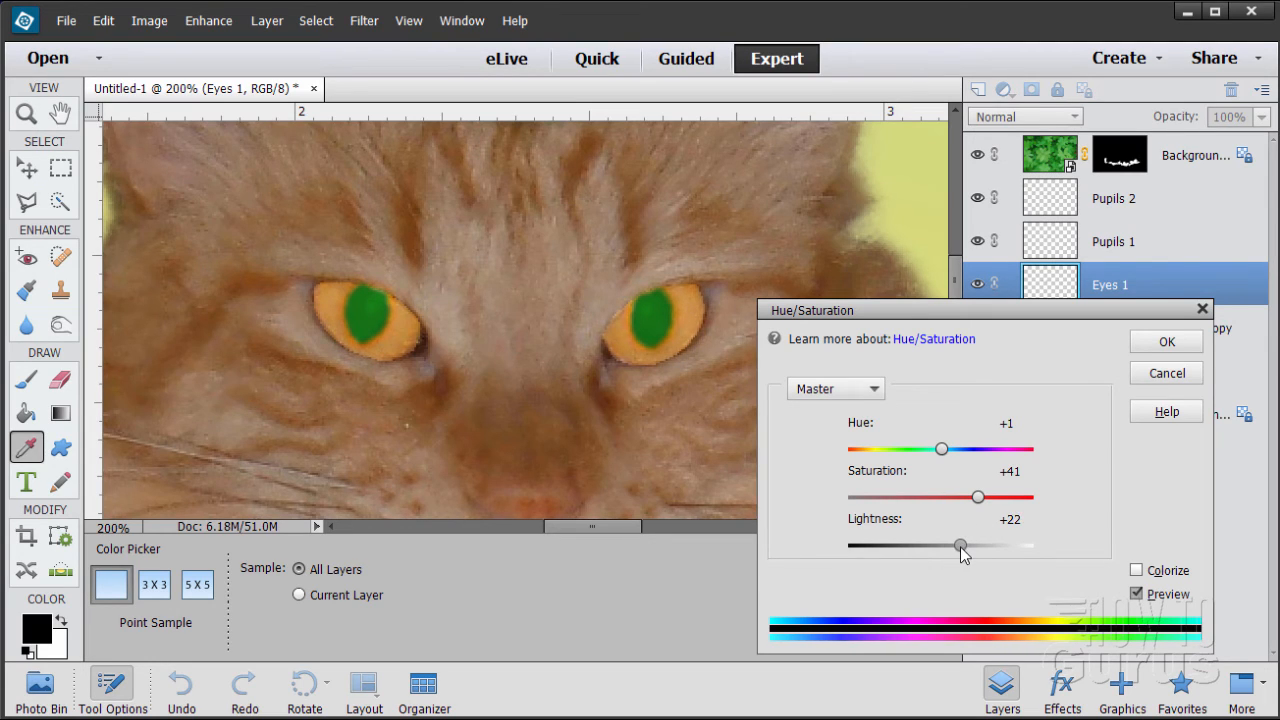
pyautogui.click(1166, 348)
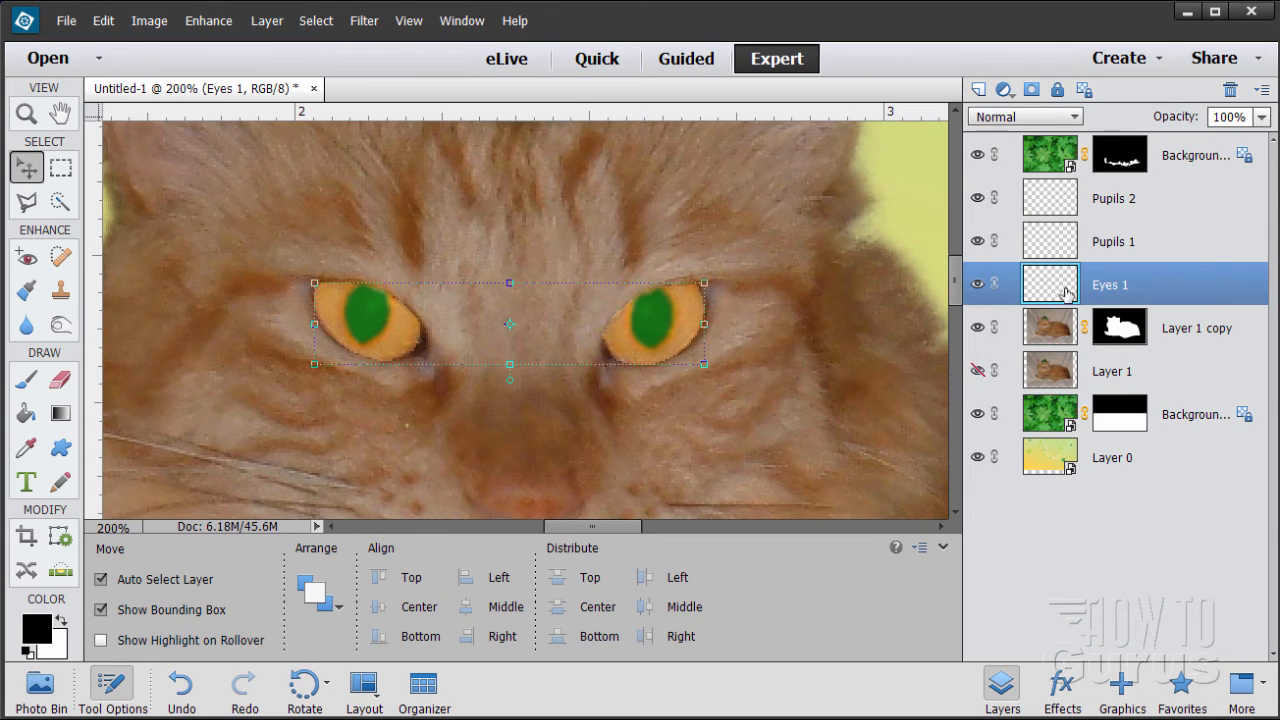
# Step: Duplicate the Eyes 1 layer and name the copy "Eyes 2"
pyautogui.moveTo(1043, 292); pyautogui.dragTo(978, 90)
pyautogui.doubleClick(1125, 290)
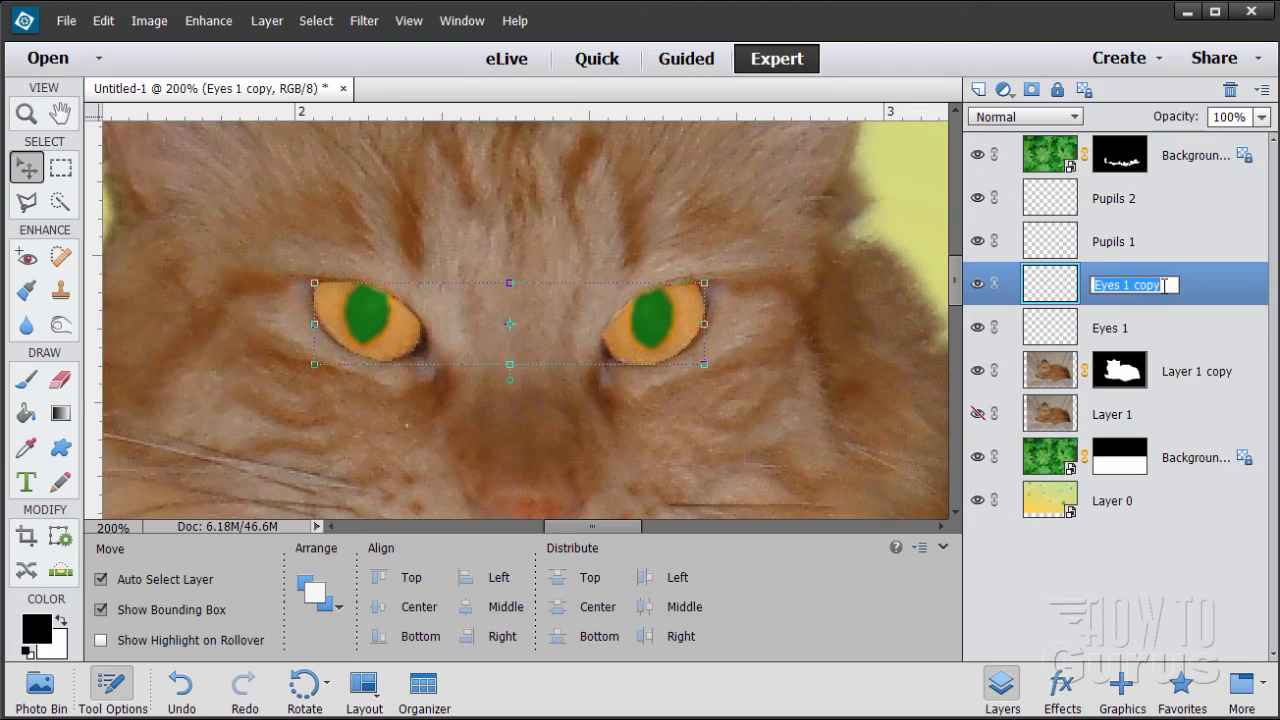
pyautogui.click(1163, 286)
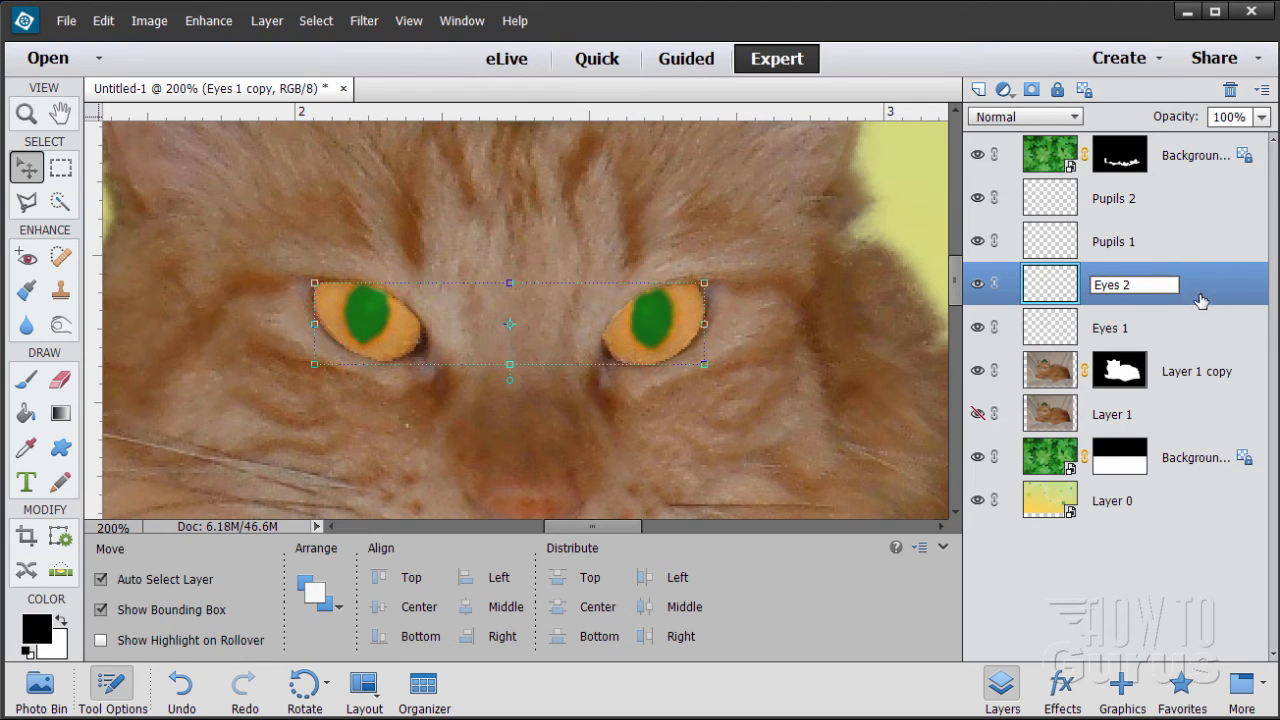
pyautogui.press('Return')
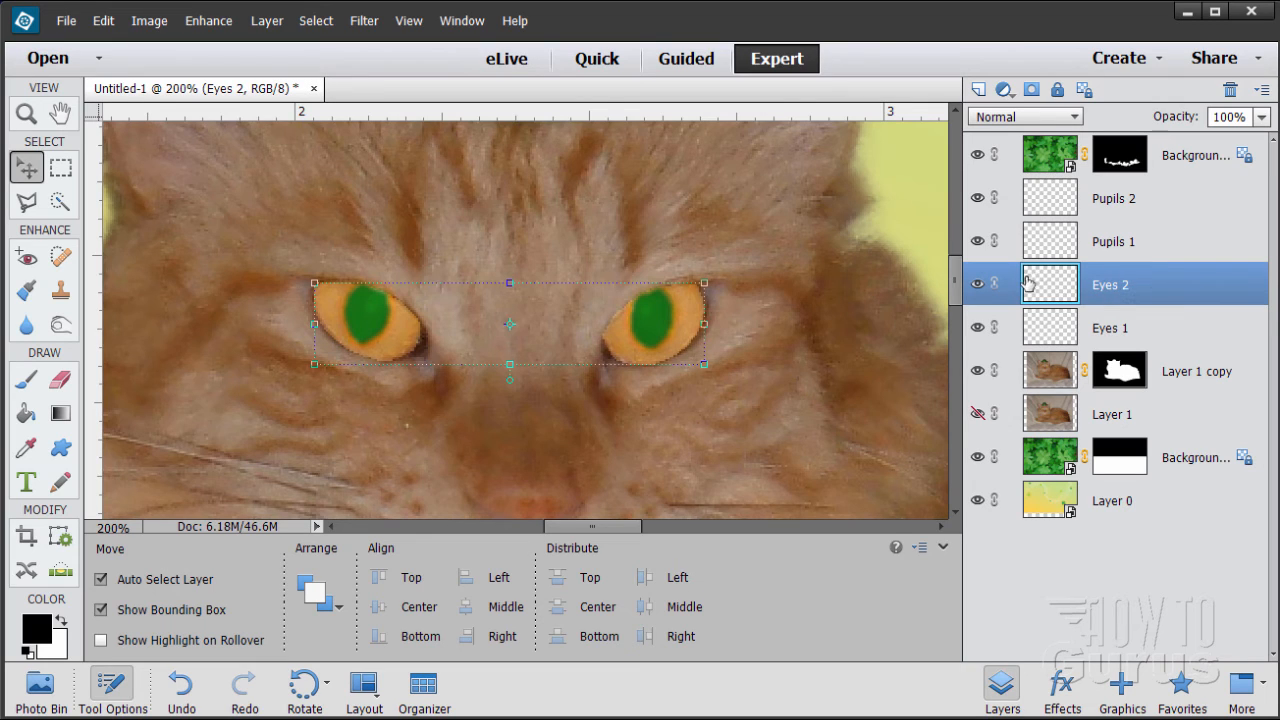
# Step: Colorize the Eyes 2 layer golden yellow with Hue/Saturation at hue 39, saturation 60 and lightness +8
pyautogui.click(209, 22)
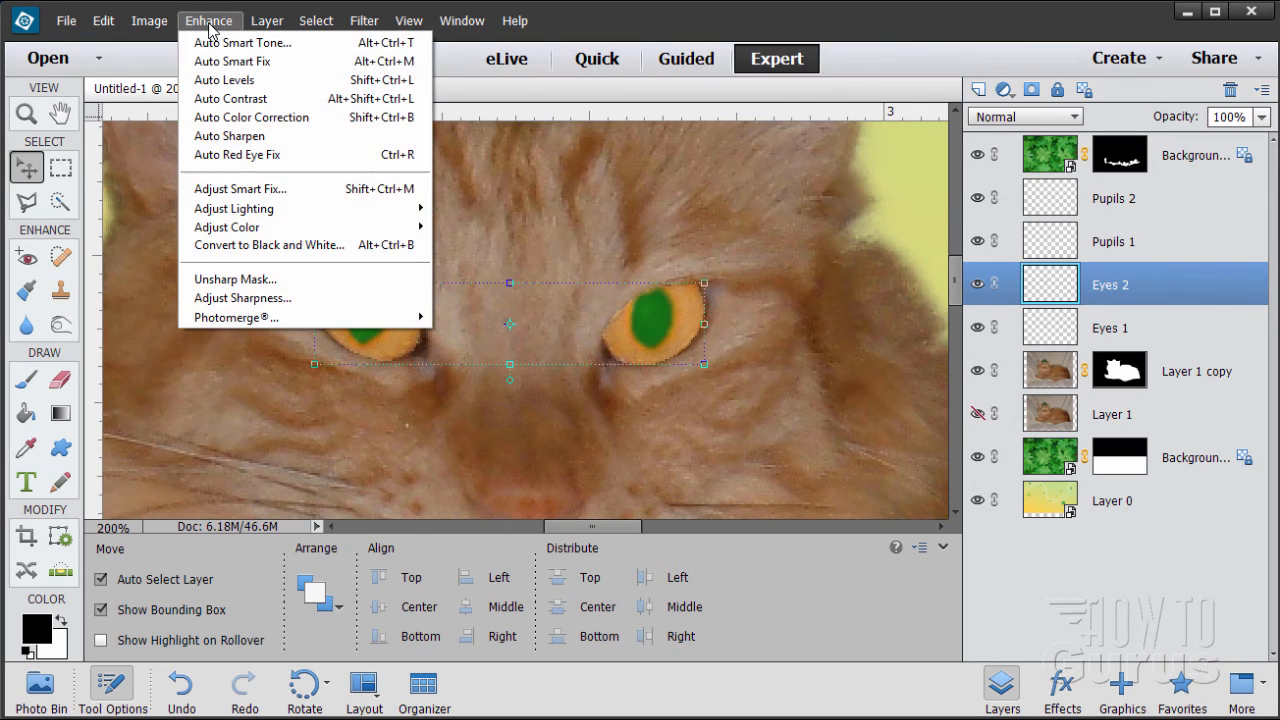
pyautogui.moveTo(271, 228)
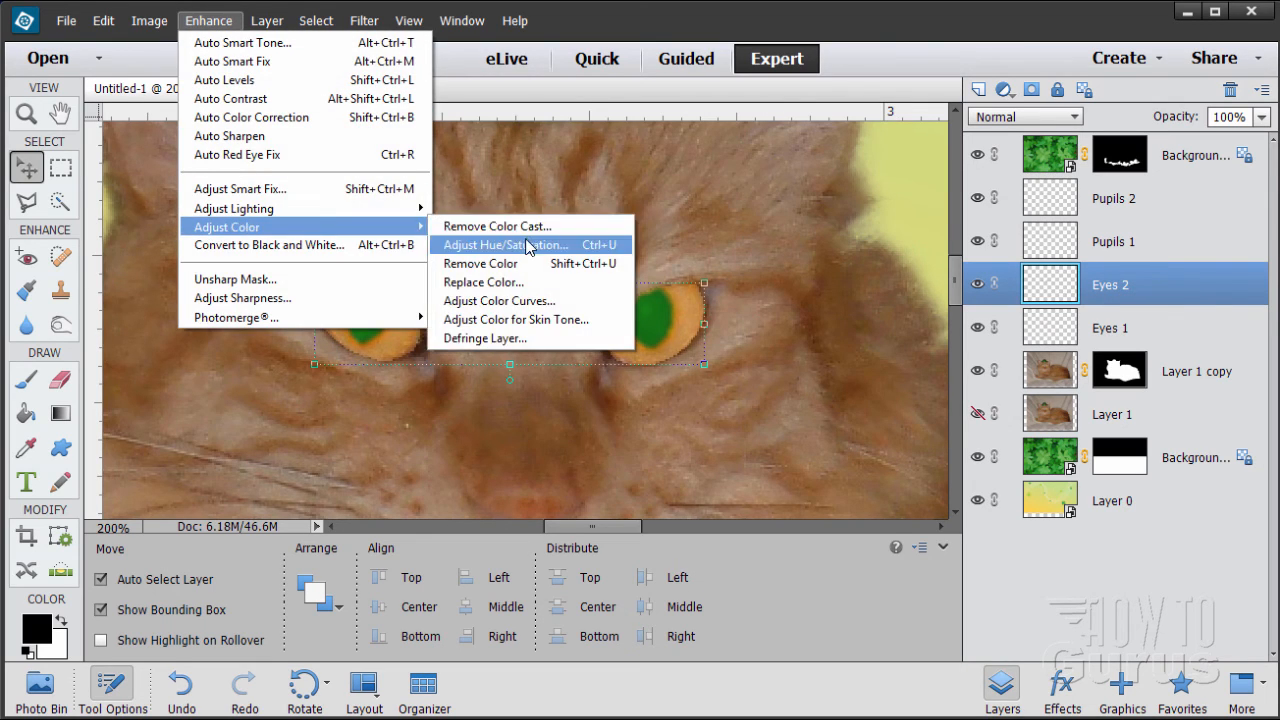
pyautogui.click(527, 246)
pyautogui.click(1137, 572)
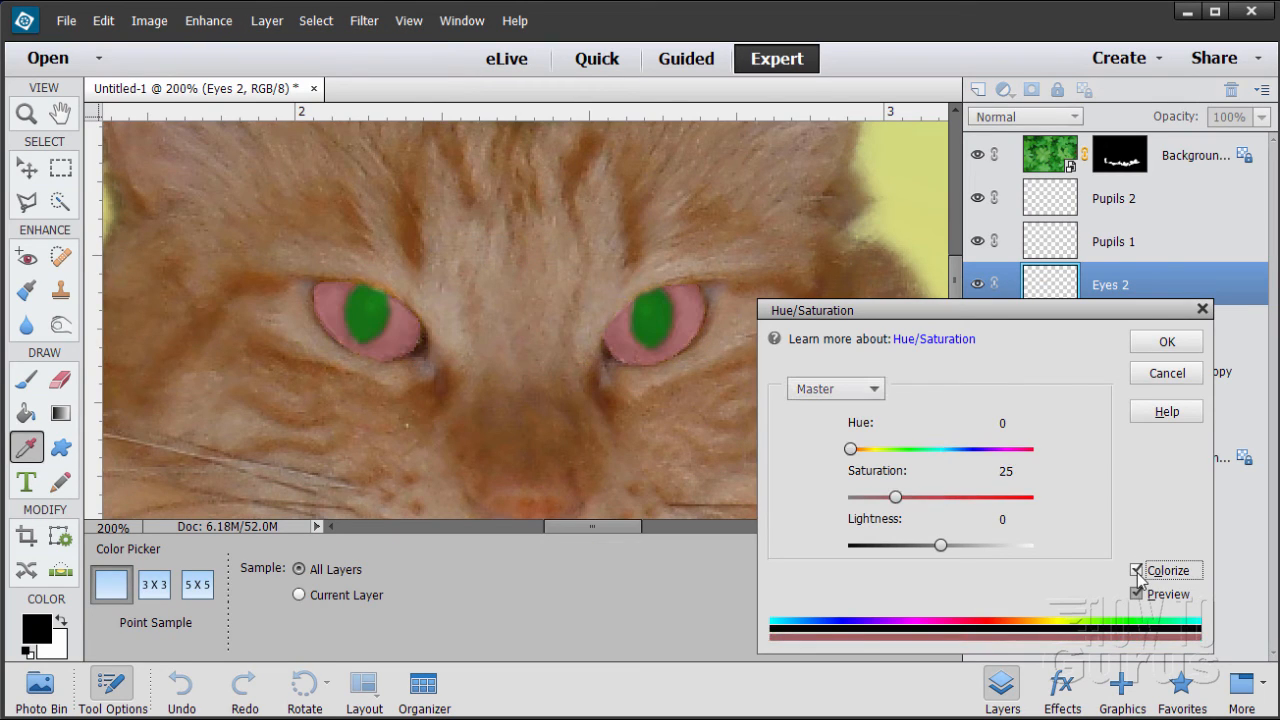
pyautogui.moveTo(896, 498); pyautogui.dragTo(926, 497)
pyautogui.moveTo(853, 452); pyautogui.dragTo(876, 450)
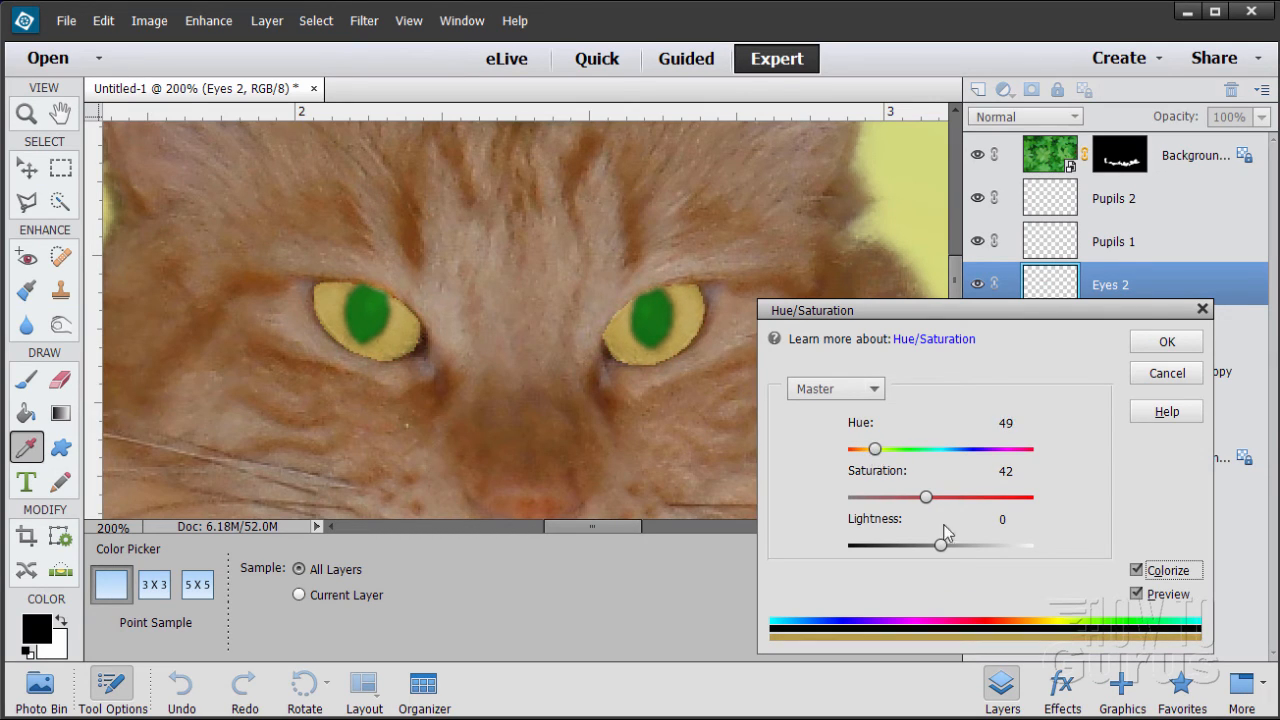
pyautogui.moveTo(945, 548); pyautogui.dragTo(940, 548)
pyautogui.moveTo(876, 450); pyautogui.dragTo(866, 450)
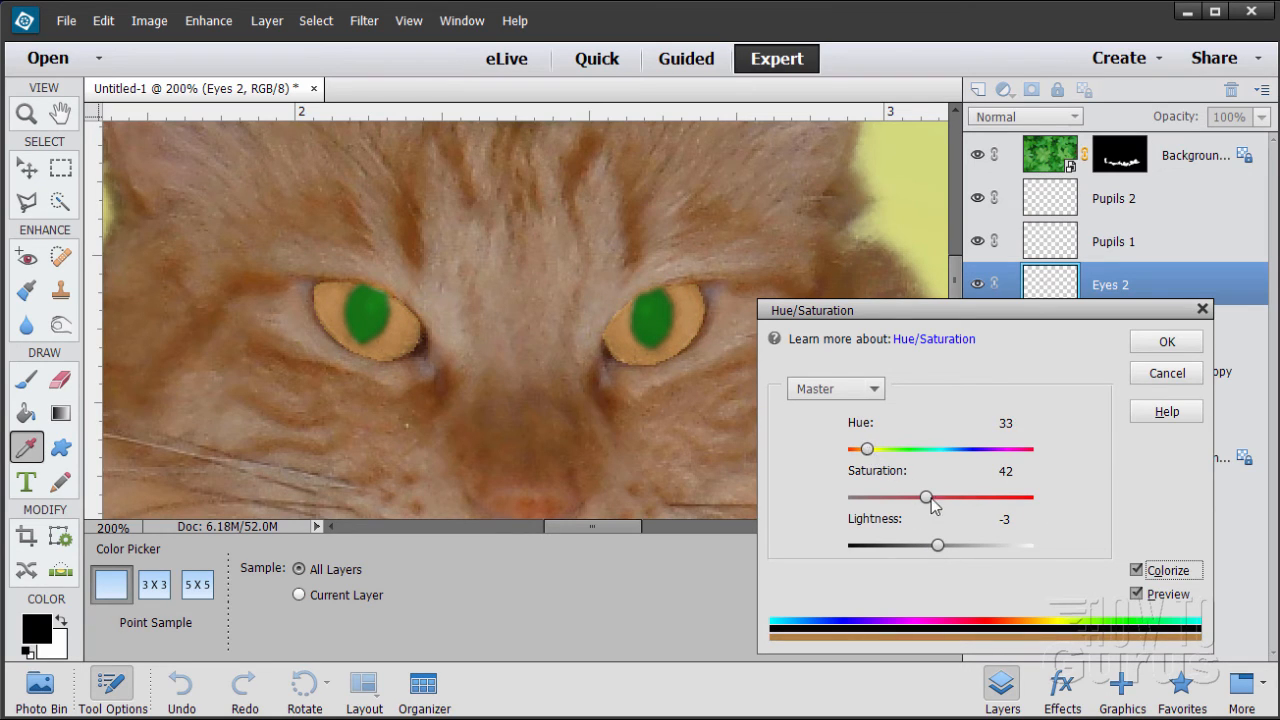
pyautogui.moveTo(929, 498); pyautogui.dragTo(960, 503)
pyautogui.moveTo(867, 450); pyautogui.dragTo(864, 450)
pyautogui.moveTo(937, 546); pyautogui.dragTo(951, 553)
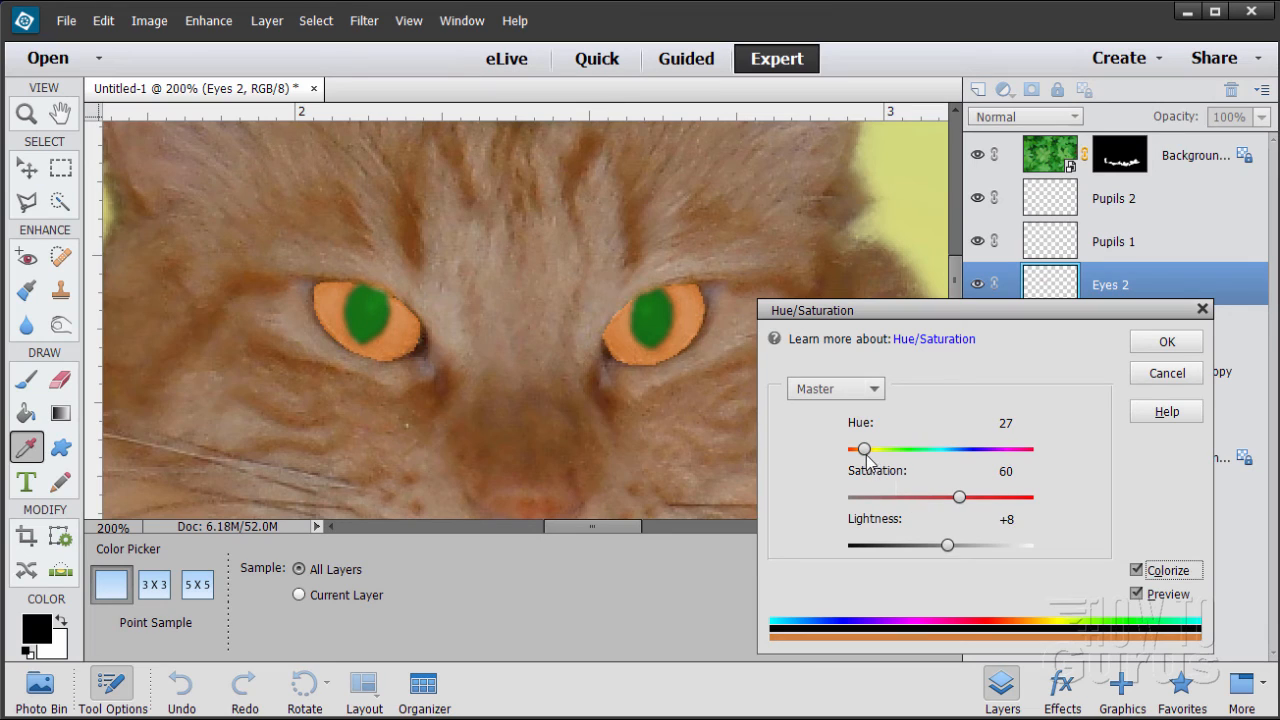
pyautogui.moveTo(865, 451); pyautogui.dragTo(871, 460)
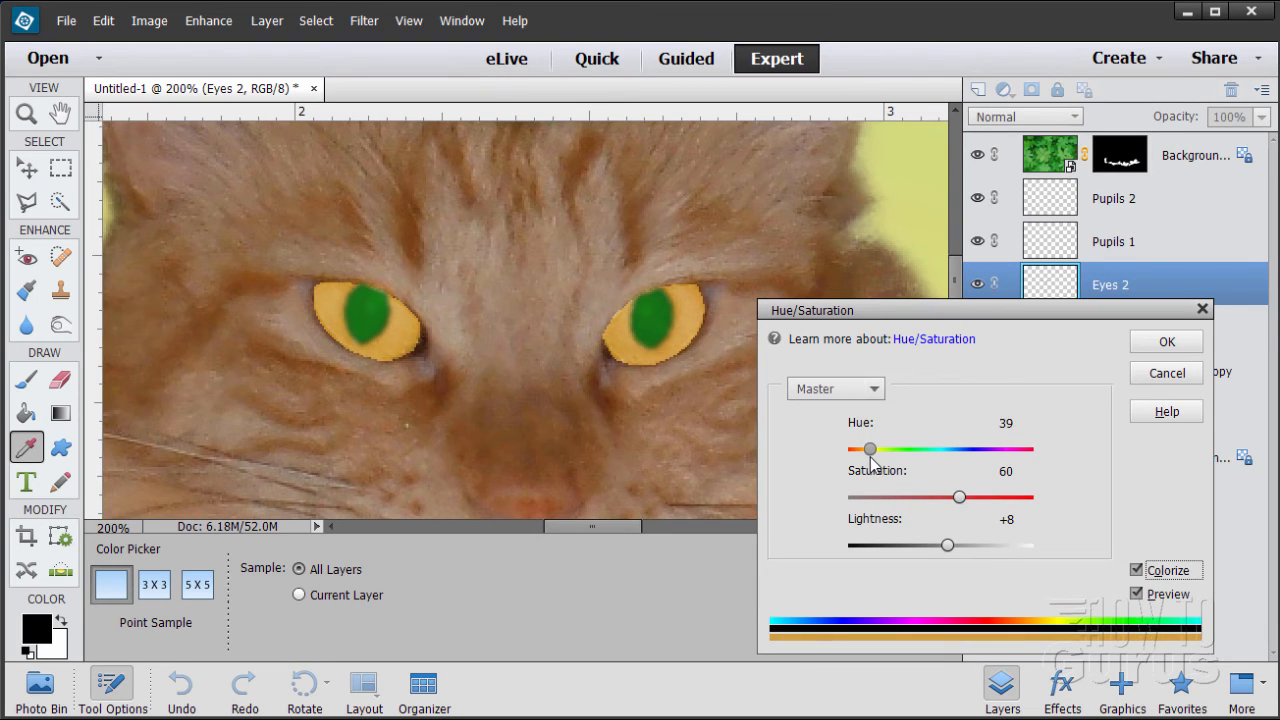
pyautogui.click(1166, 341)
pyautogui.press('v')
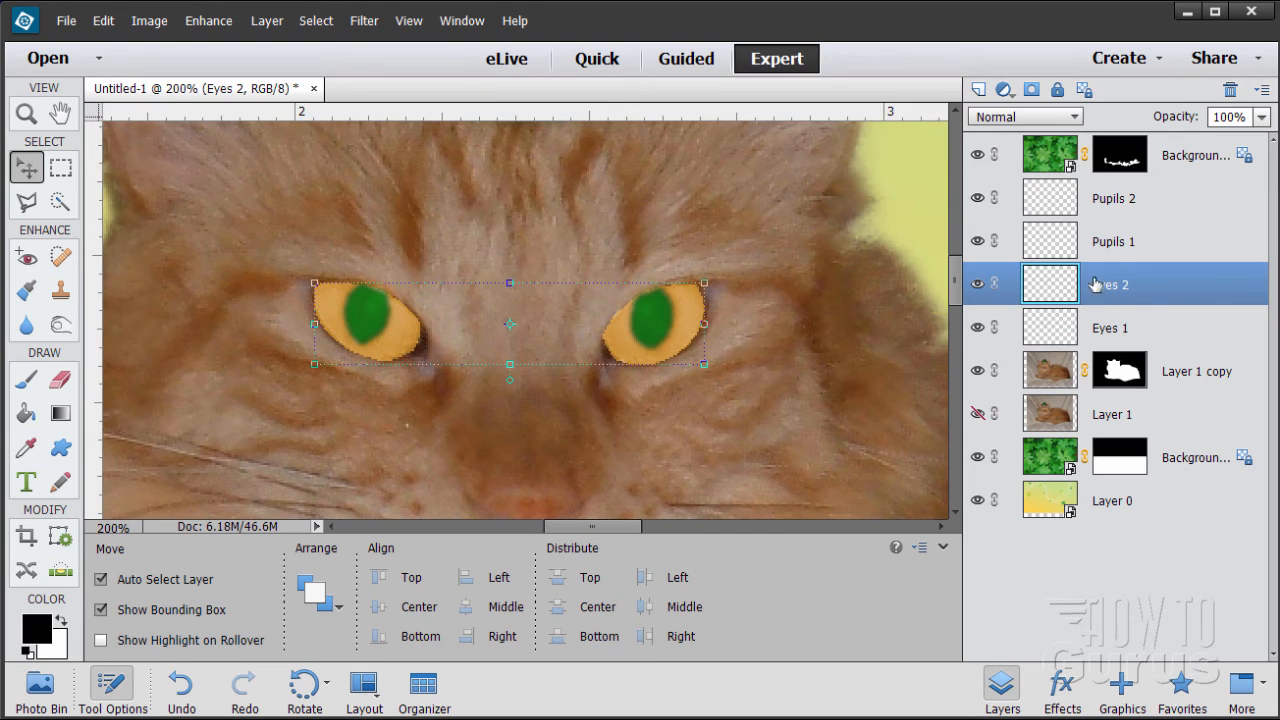
# Step: Reapply the last Gaussian Blur to the Eyes 2 layer and to the Eyes 1 layer
pyautogui.click(362, 24)
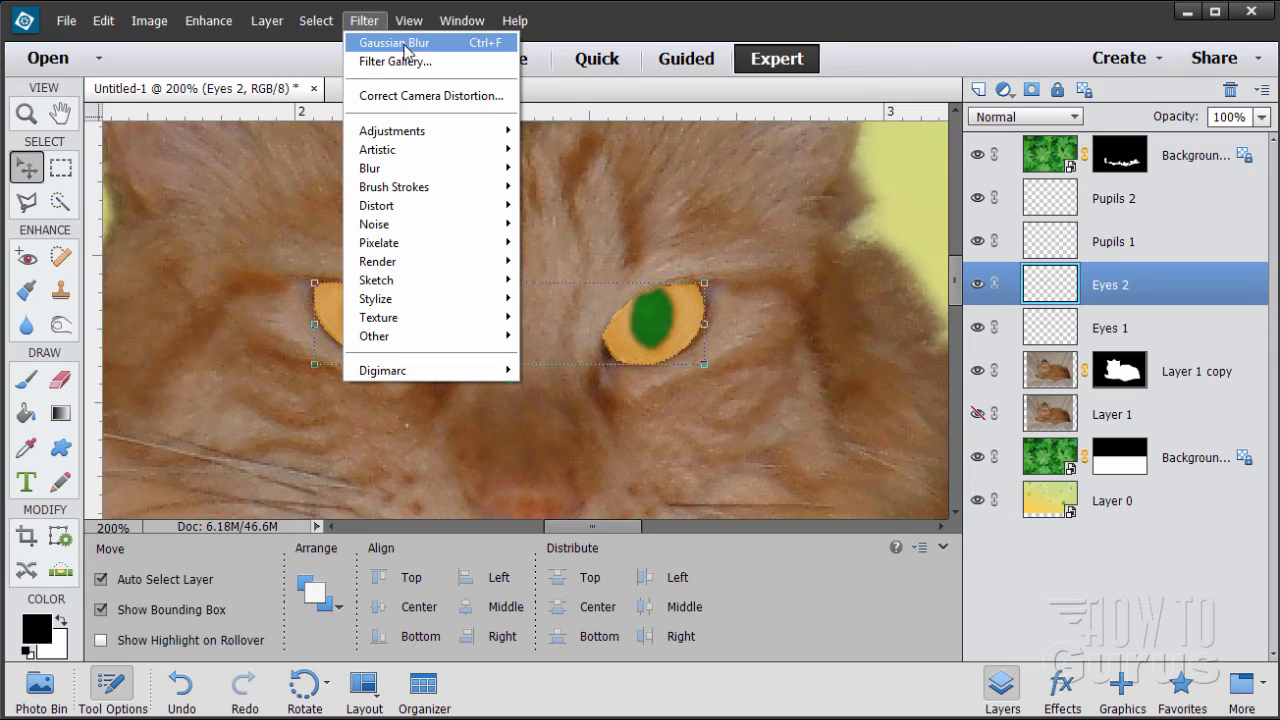
pyautogui.click(400, 43)
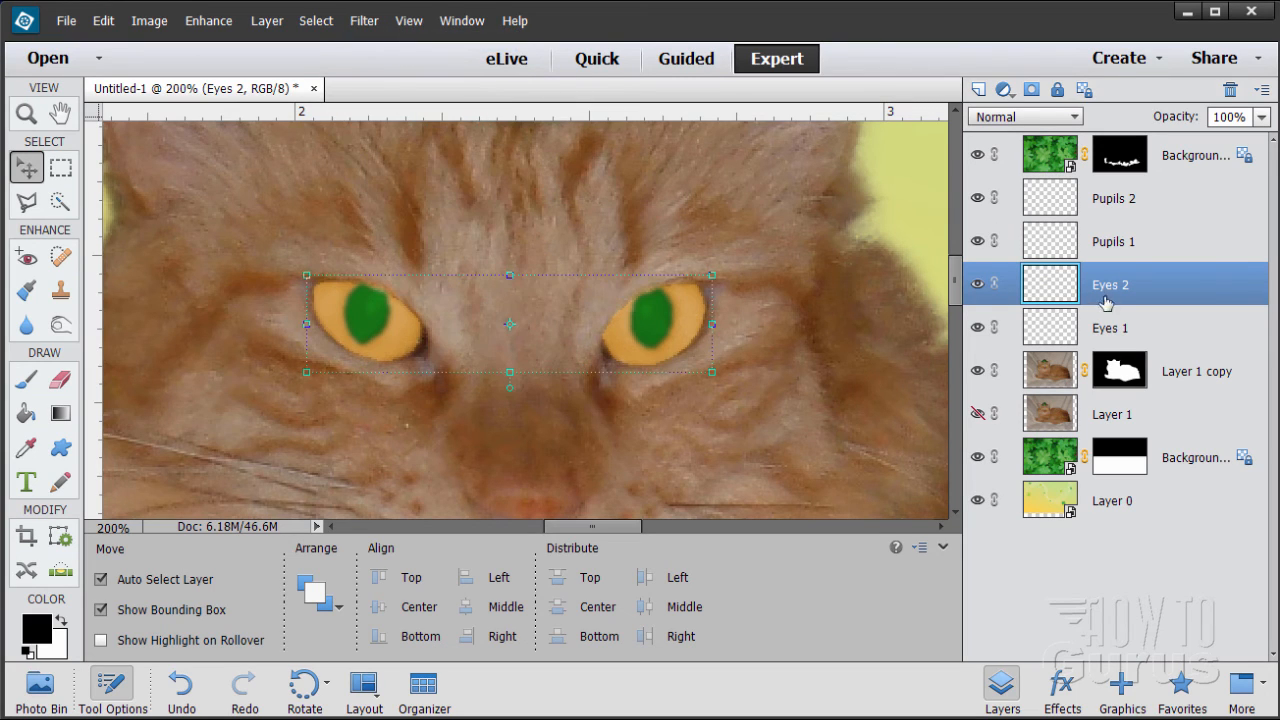
pyautogui.click(1095, 328)
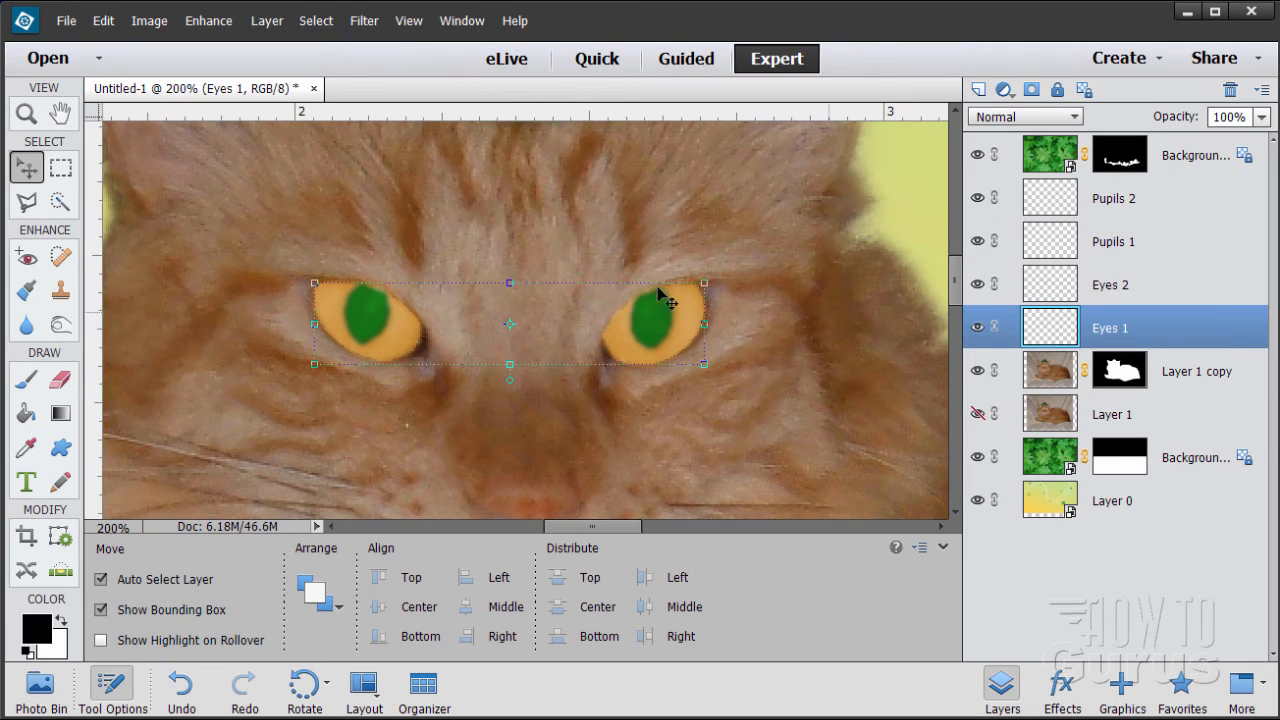
pyautogui.click(363, 21)
pyautogui.click(390, 42)
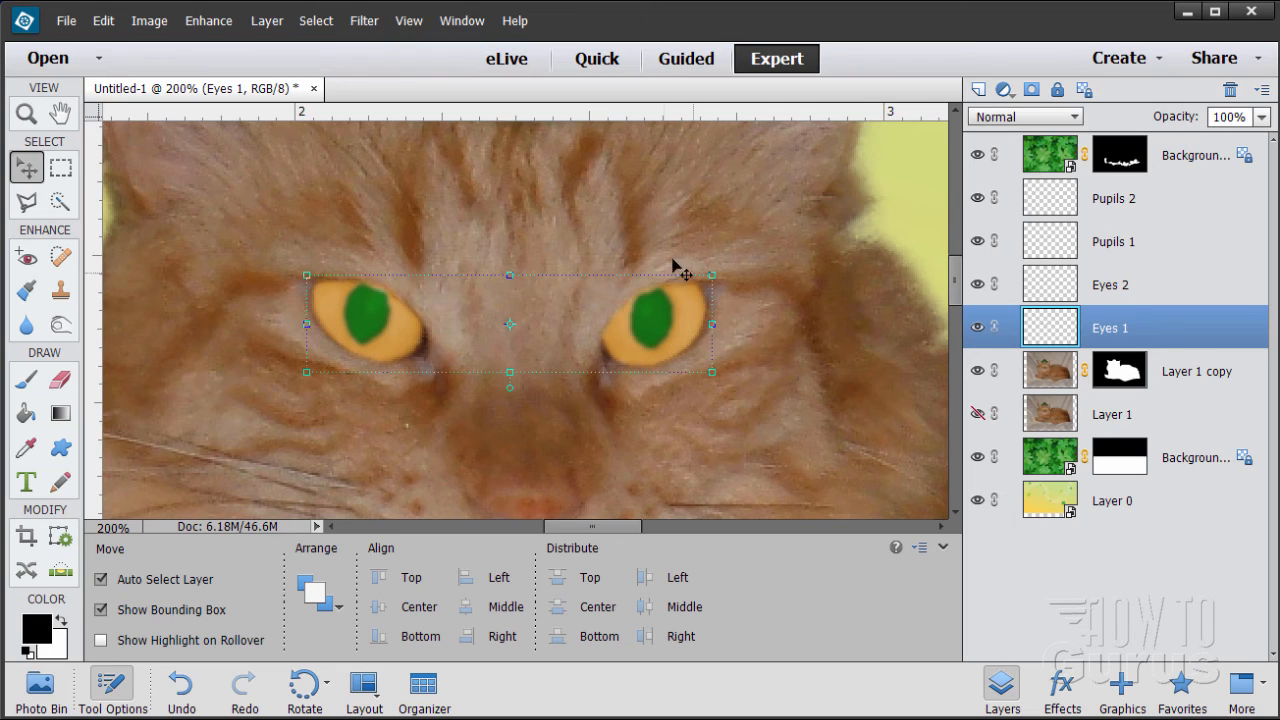
# Step: Reduce the Eyes 2 layer's opacity to 56%
pyautogui.click(1135, 287)
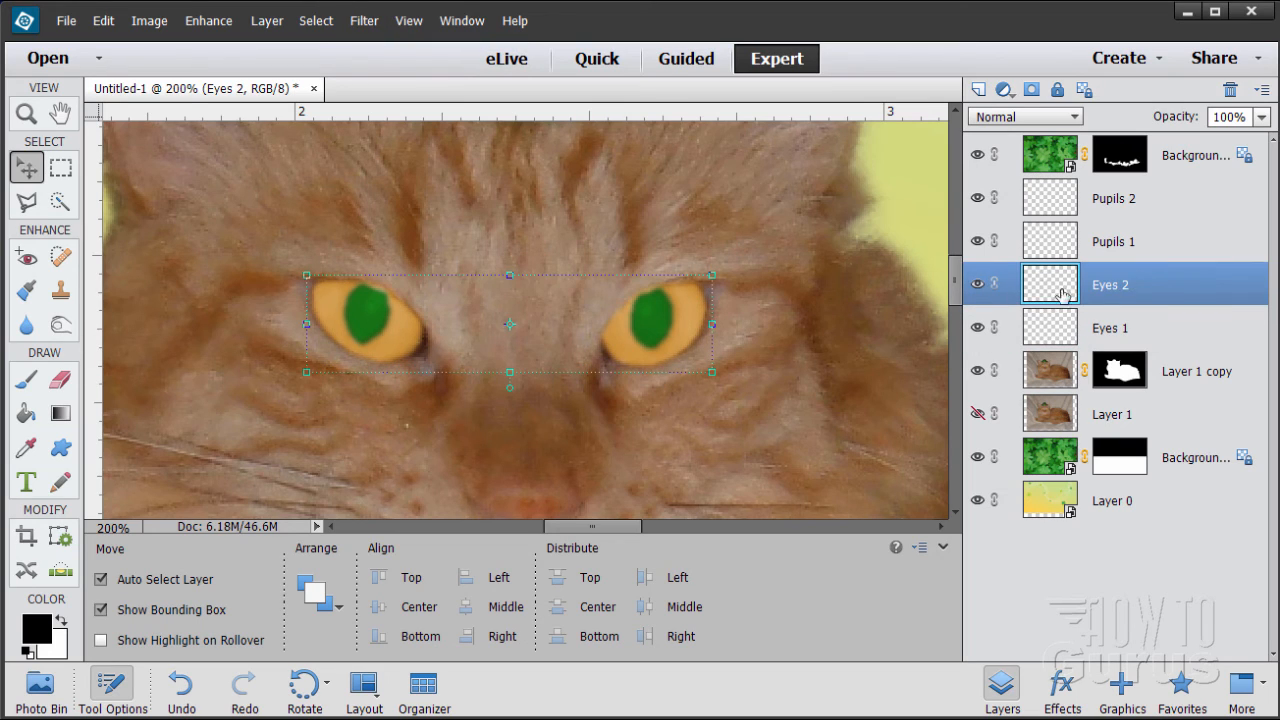
pyautogui.click(1262, 117)
pyautogui.moveTo(1262, 141); pyautogui.dragTo(1162, 143)
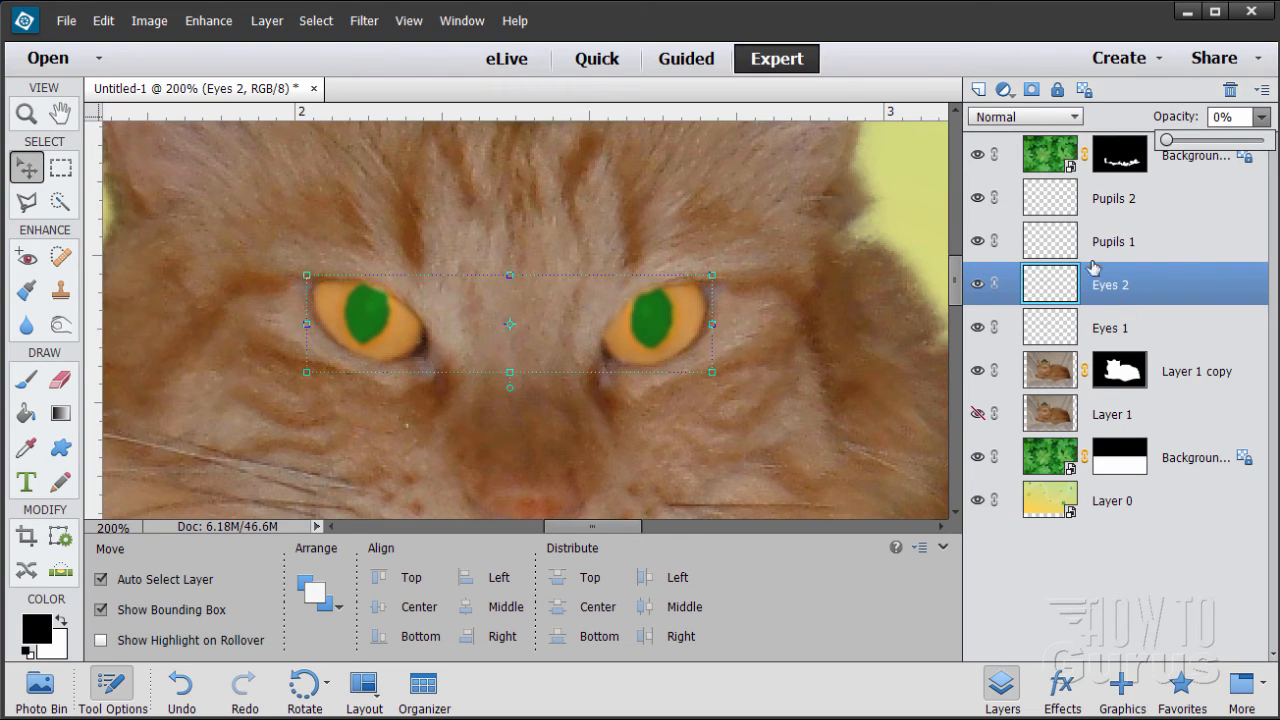
pyautogui.moveTo(1166, 141); pyautogui.dragTo(1225, 144)
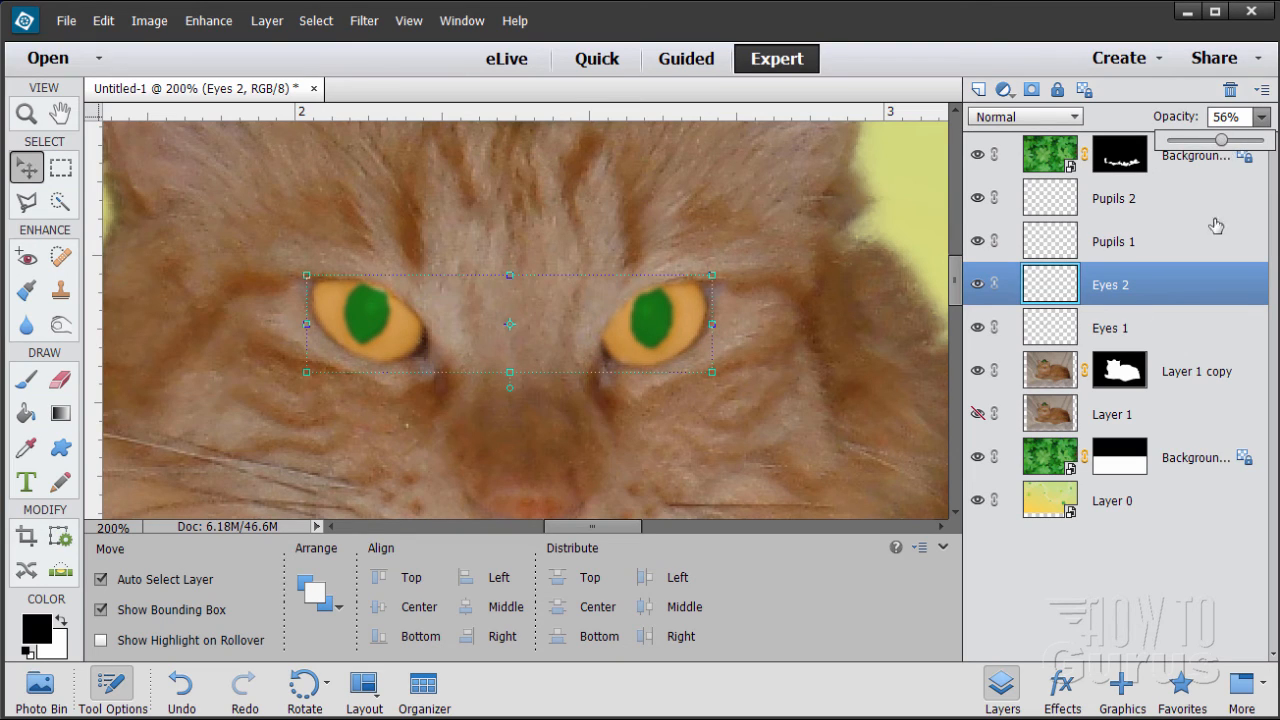
pyautogui.click(786, 376)
# Step: Add the black-lettered "Happy St. Patrick's Day!" graphic with small clovers from the St. Patrick's Day graphics to the card
pyautogui.click(27, 115)
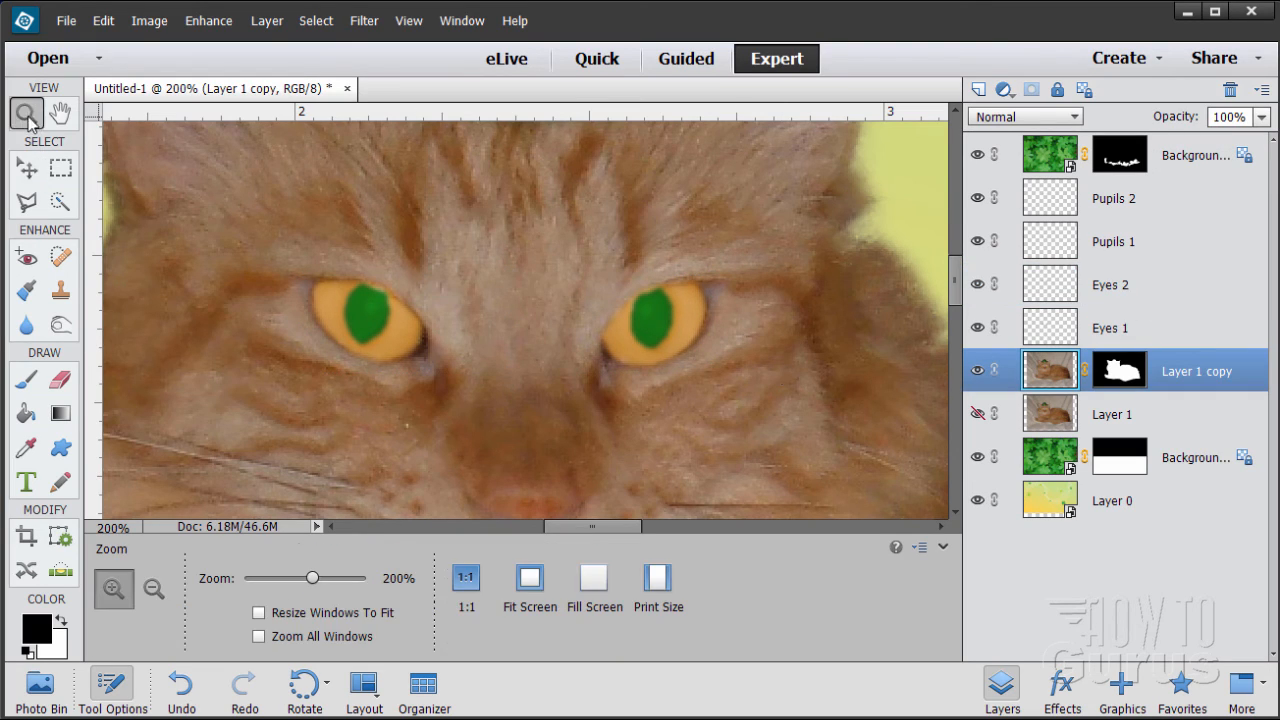
pyautogui.keyDown('alt'); pyautogui.click(514, 406); pyautogui.keyUp('alt')
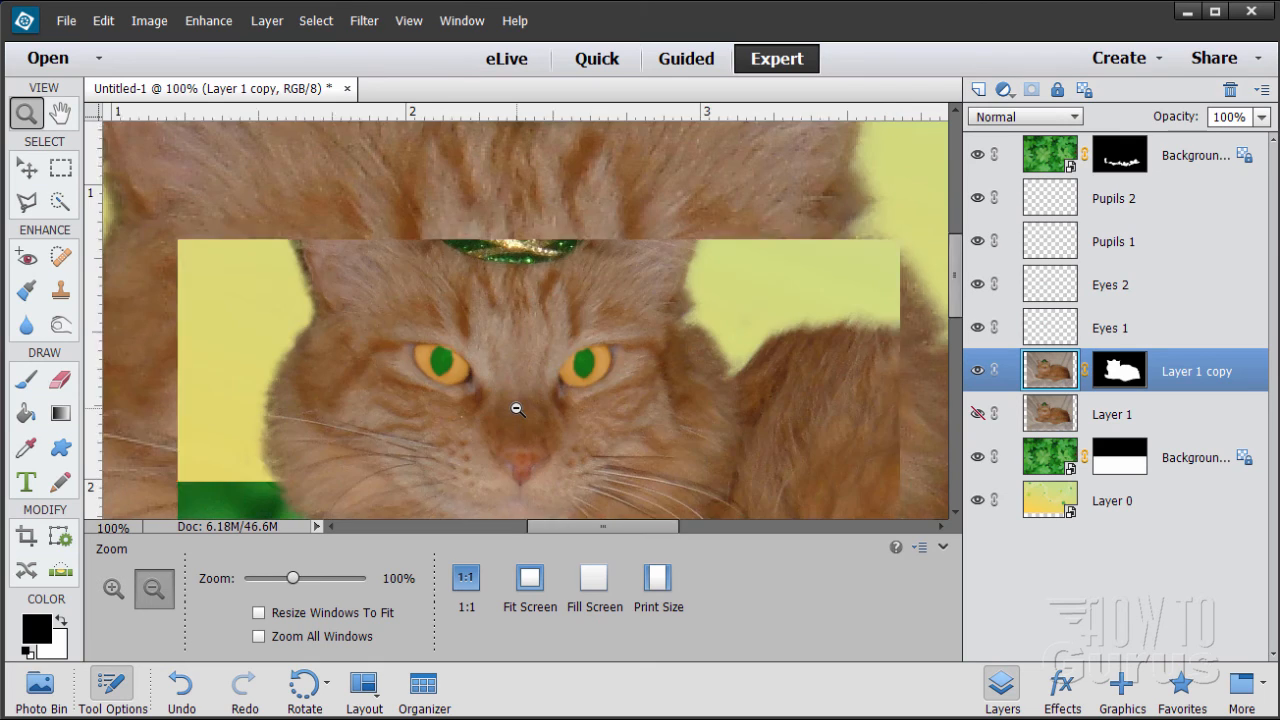
pyautogui.keyDown('alt'); pyautogui.click(514, 406); pyautogui.keyUp('alt')
pyautogui.keyDown('alt'); pyautogui.click(621, 445); pyautogui.keyUp('alt')
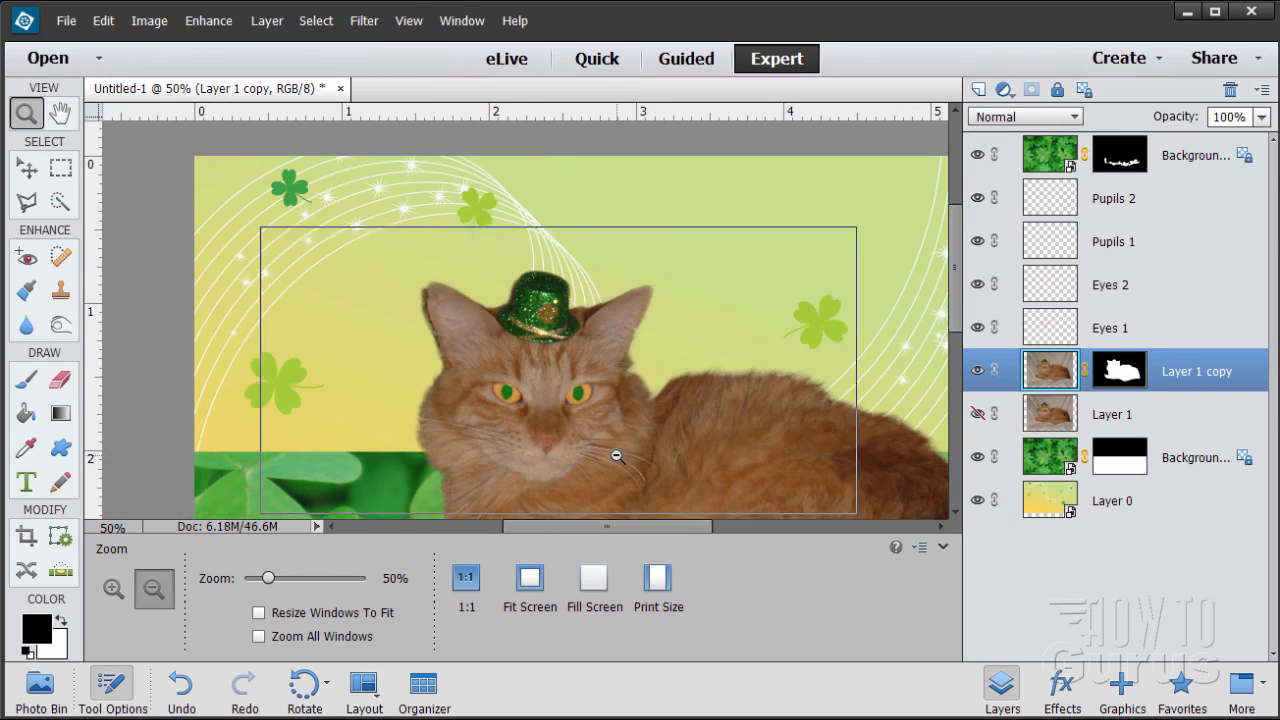
pyautogui.keyDown('alt'); pyautogui.click(618, 457); pyautogui.keyUp('alt')
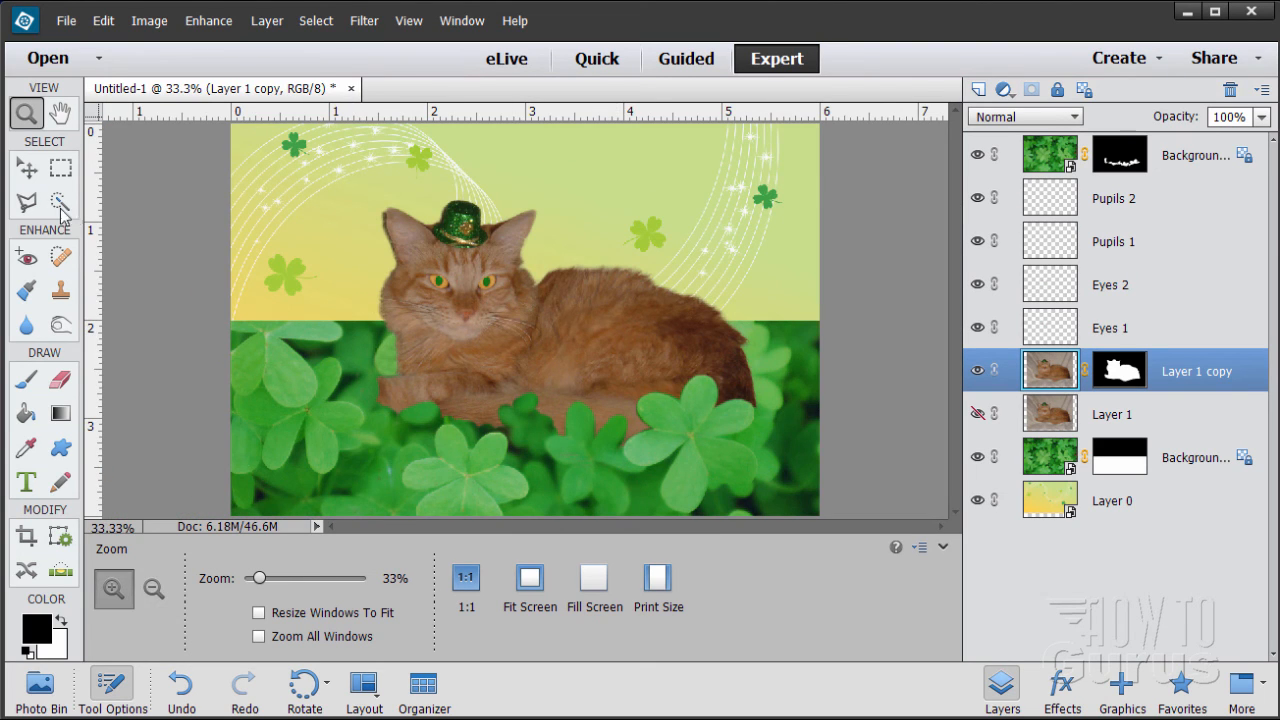
pyautogui.click(29, 172)
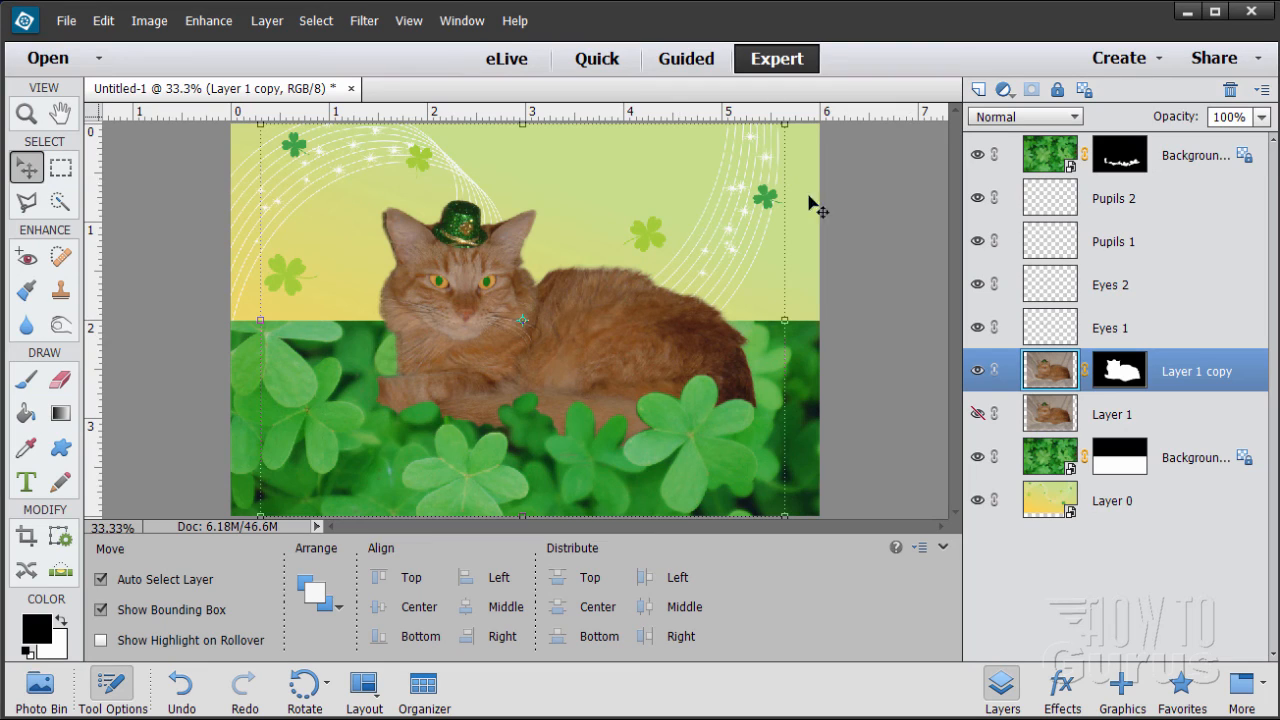
pyautogui.click(1123, 690)
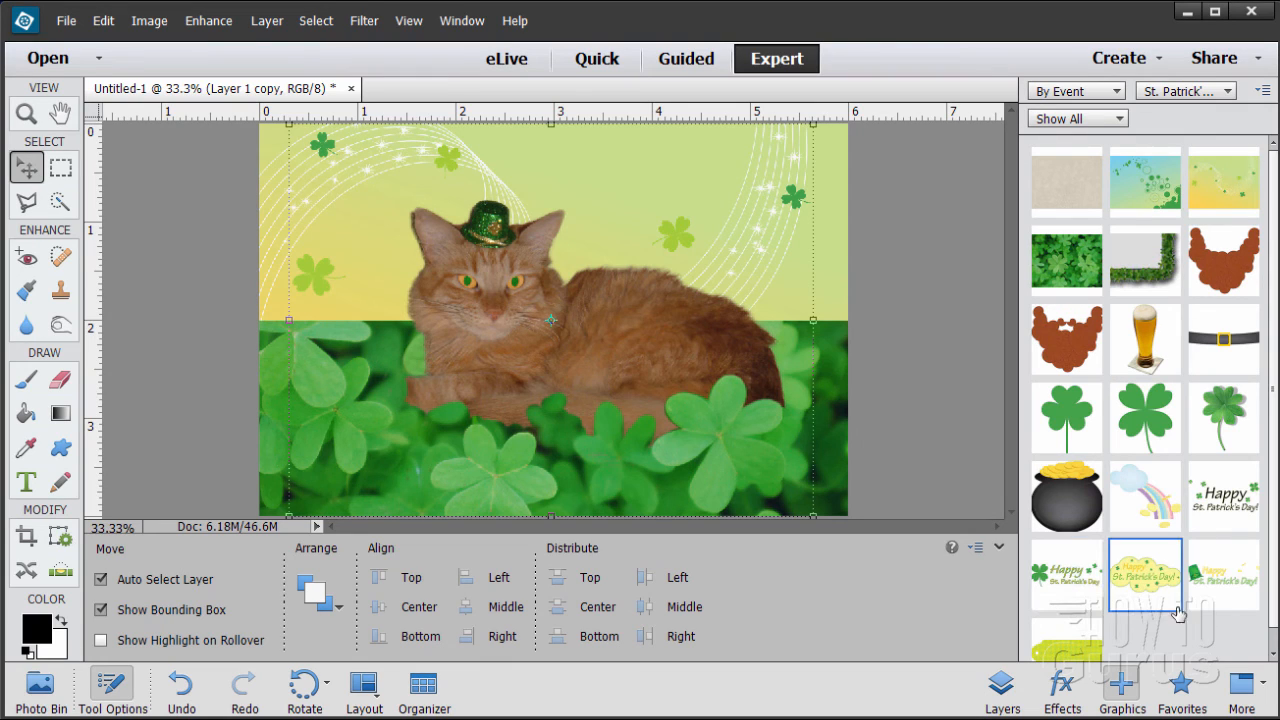
pyautogui.doubleClick(1224, 510)
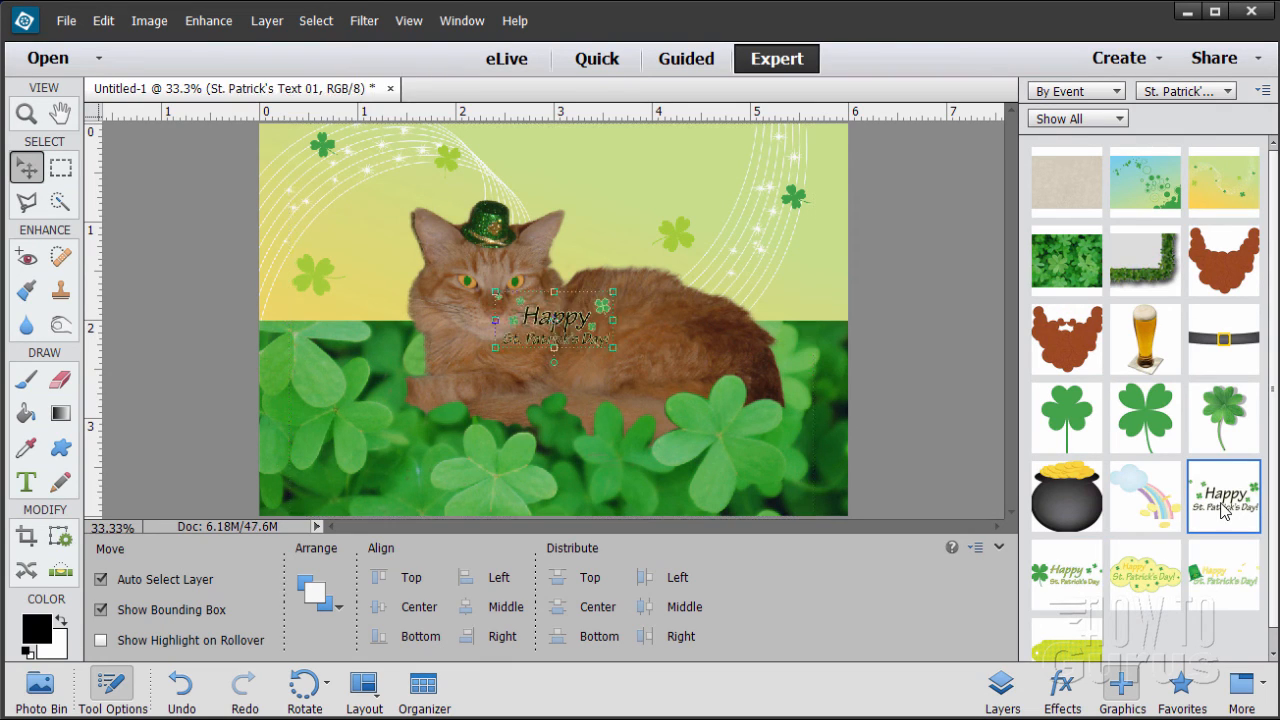
# Step: Enlarge the "Happy St. Patrick's Day!" graphic to about 2.7 inches wide and place it in the card's upper right, above the cat's back
pyautogui.moveTo(577, 322); pyautogui.dragTo(824, 265)
pyautogui.moveTo(747, 214); pyautogui.dragTo(748, 202)
pyautogui.click(755, 266)
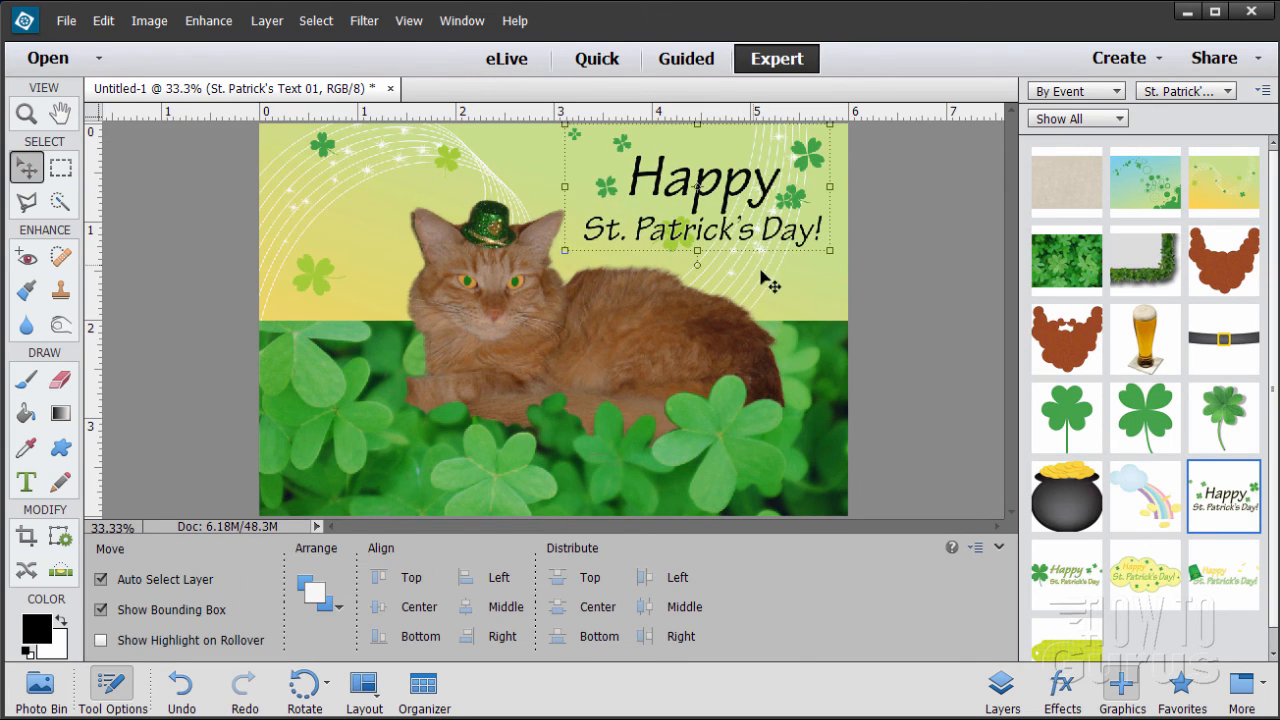
pyautogui.moveTo(748, 251); pyautogui.dragTo(749, 250)
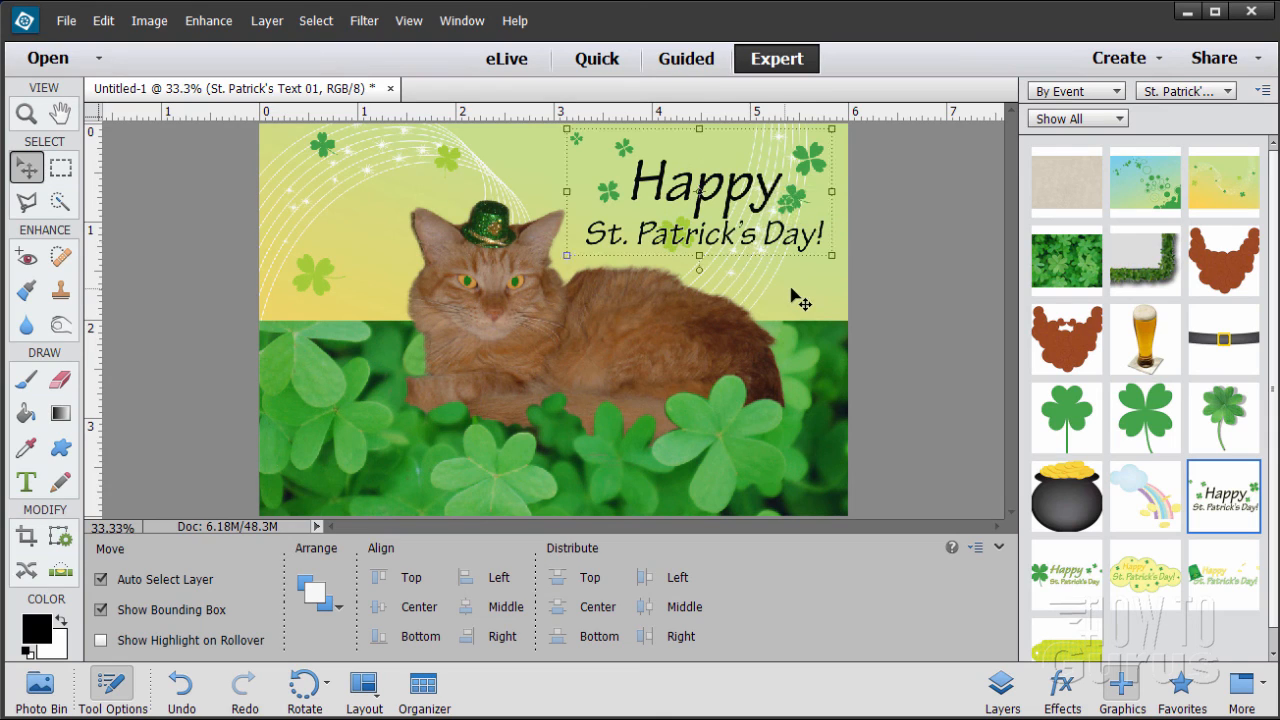
# Step: Simplify the St. Patrick's Text 01 layer so its pixels can be edited around the overlapping clovers beside "Happy"
pyautogui.click(26, 113)
pyautogui.click(816, 206)
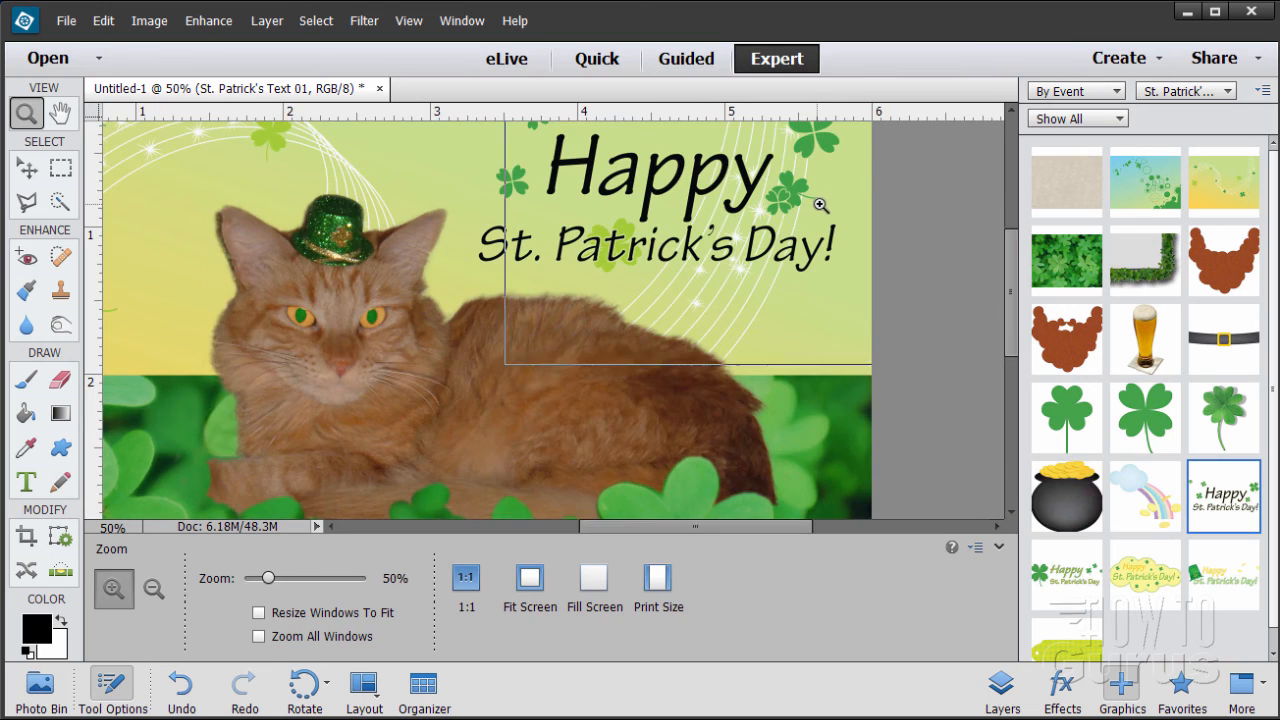
pyautogui.click(817, 206)
pyautogui.click(817, 208)
pyautogui.scroll(2, 817, 212)
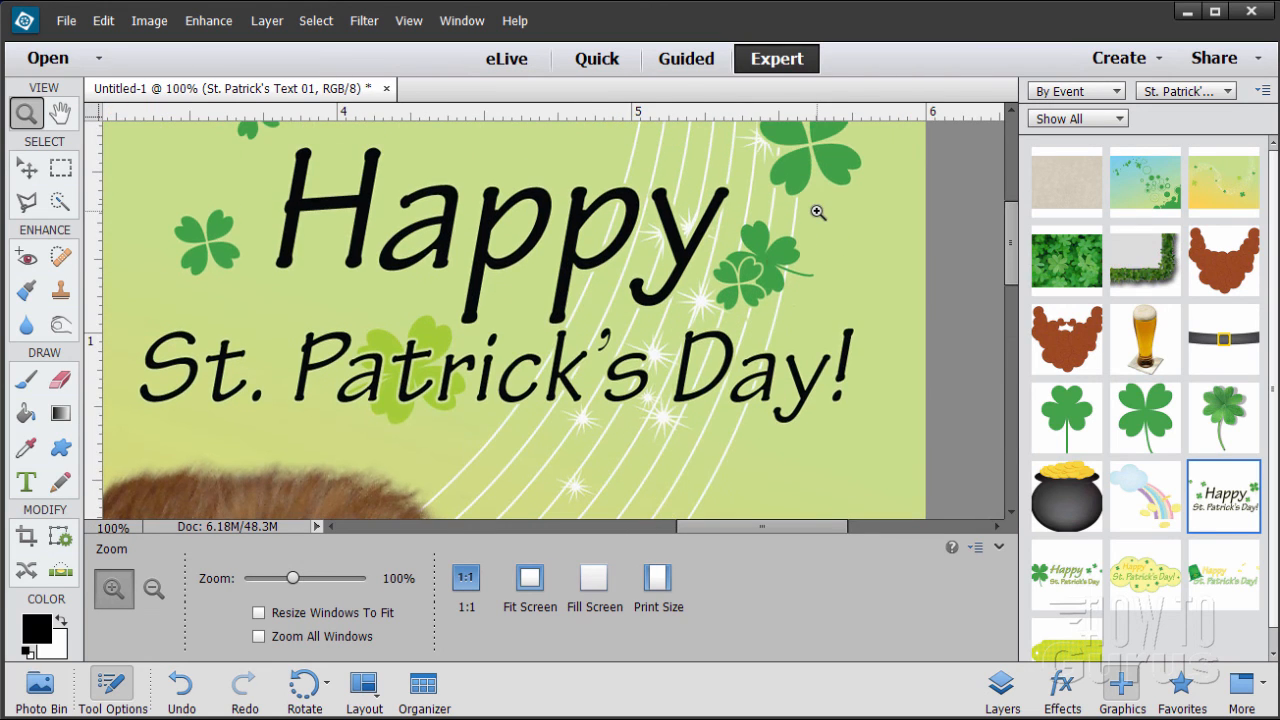
pyautogui.click(761, 271)
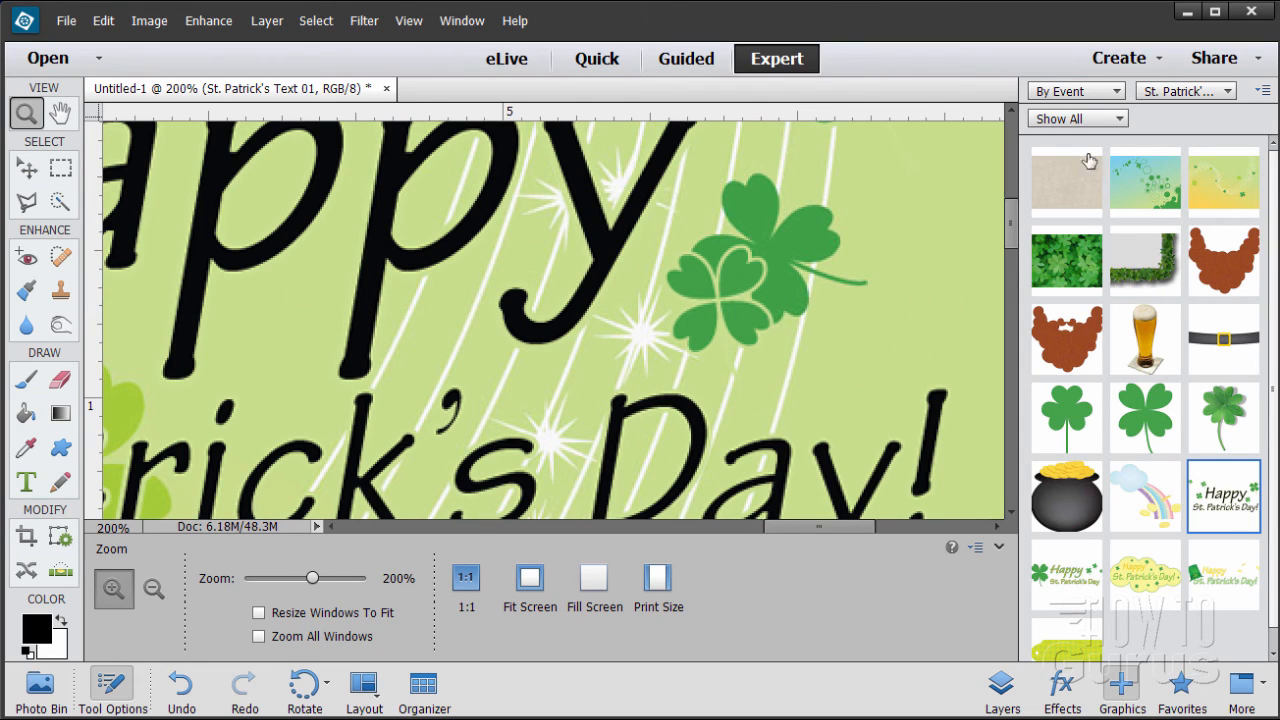
pyautogui.click(1001, 688)
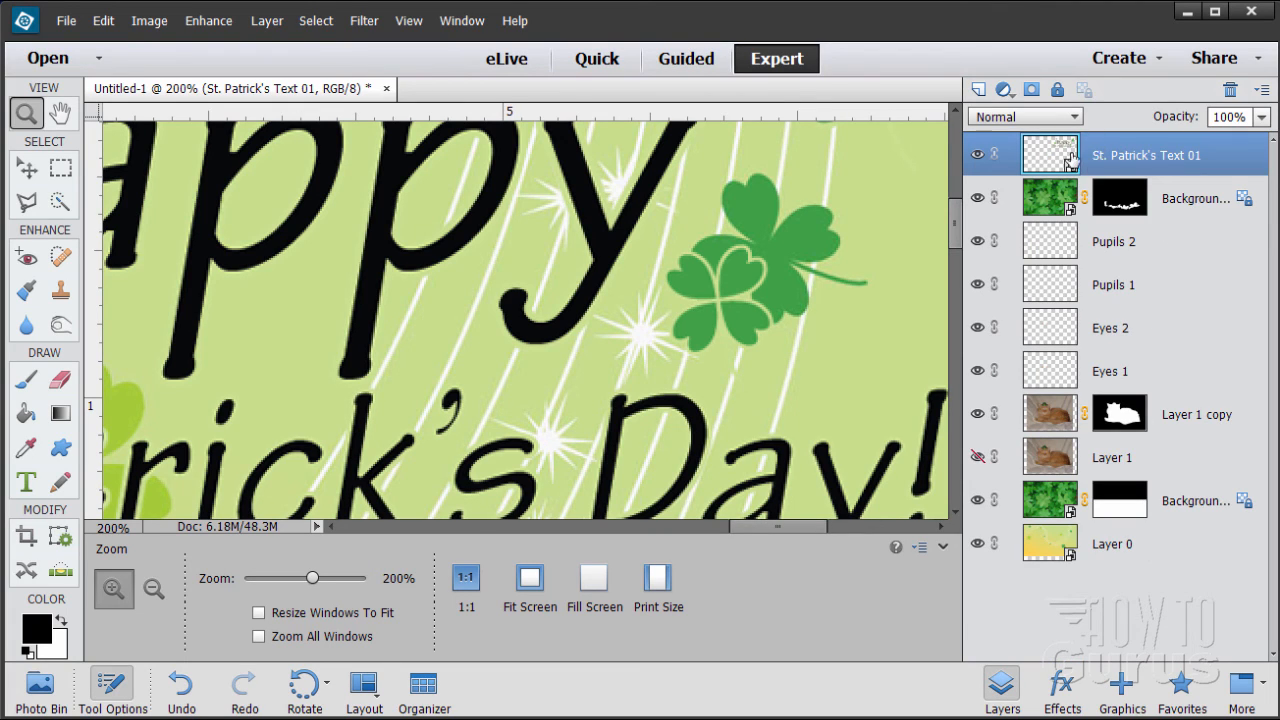
pyautogui.rightClick(1116, 146)
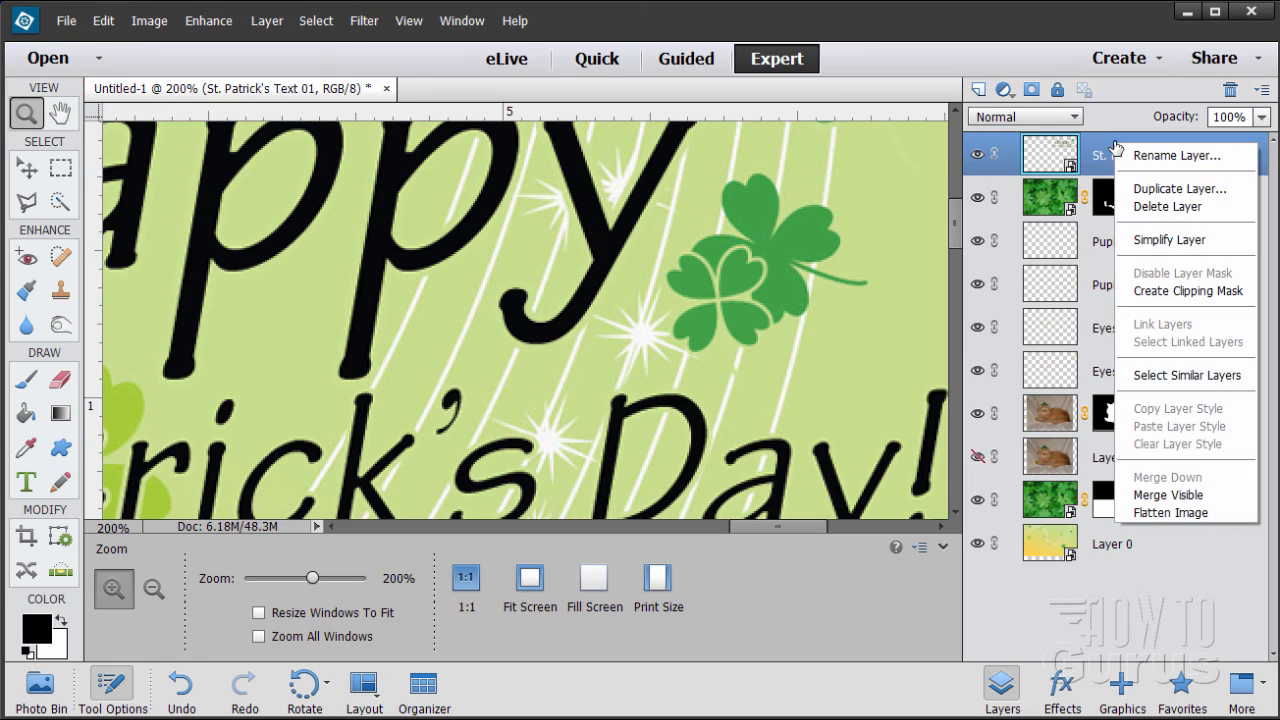
pyautogui.click(1145, 241)
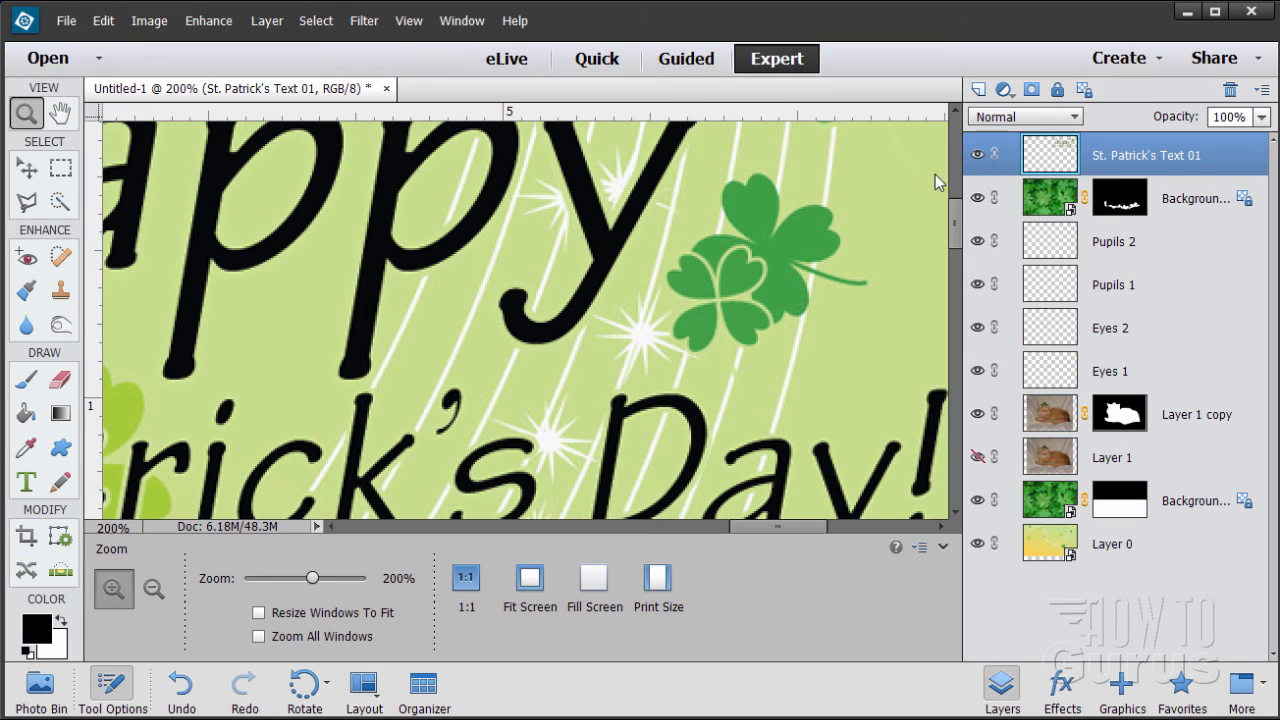
# Step: Erase the small clover overlapping the larger one beside the "y" of "Happy", using a 35 px brush eraser
pyautogui.click(61, 381)
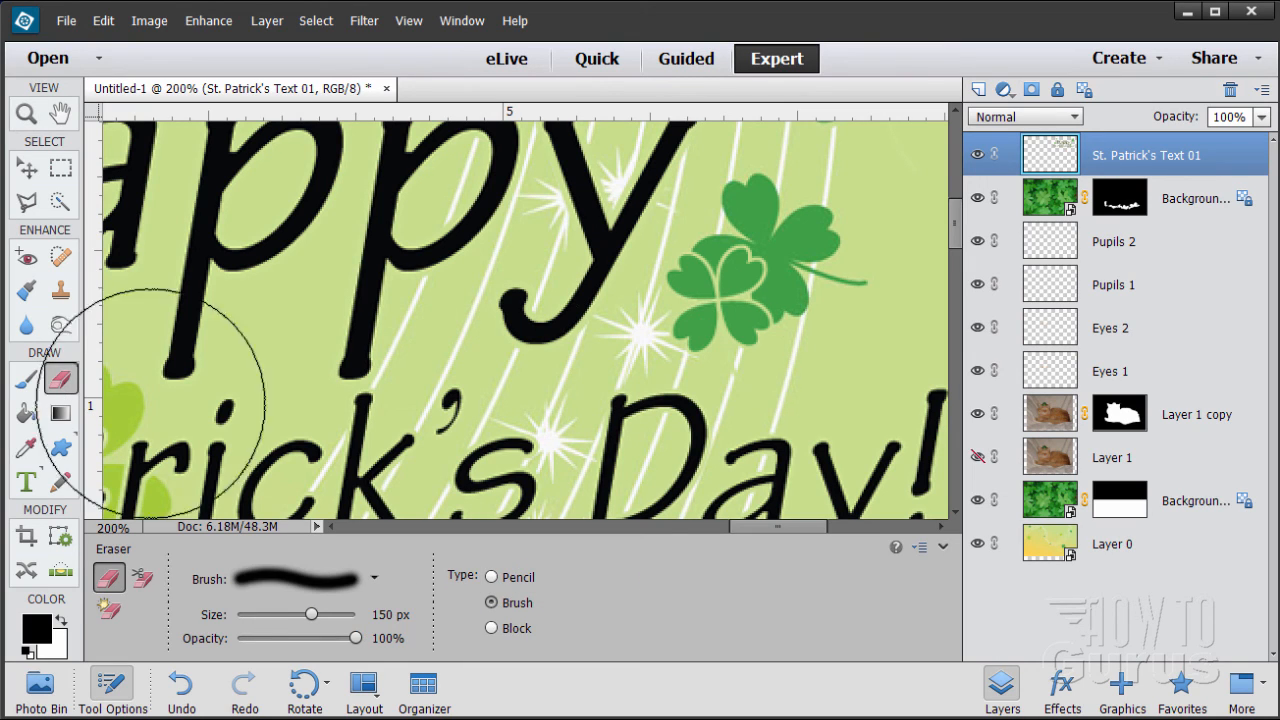
pyautogui.moveTo(311, 614); pyautogui.dragTo(270, 614)
pyautogui.moveTo(752, 294)
pyautogui.mouseDown()
pyautogui.moveTo(735, 263)
pyautogui.moveTo(717, 266)
pyautogui.moveTo(694, 278)
pyautogui.moveTo(685, 322)
pyautogui.moveTo(735, 338)
pyautogui.moveTo(767, 297)
pyautogui.moveTo(719, 250)
pyautogui.moveTo(677, 281)
pyautogui.moveTo(708, 278)
pyautogui.moveTo(687, 342)
pyautogui.mouseUp()
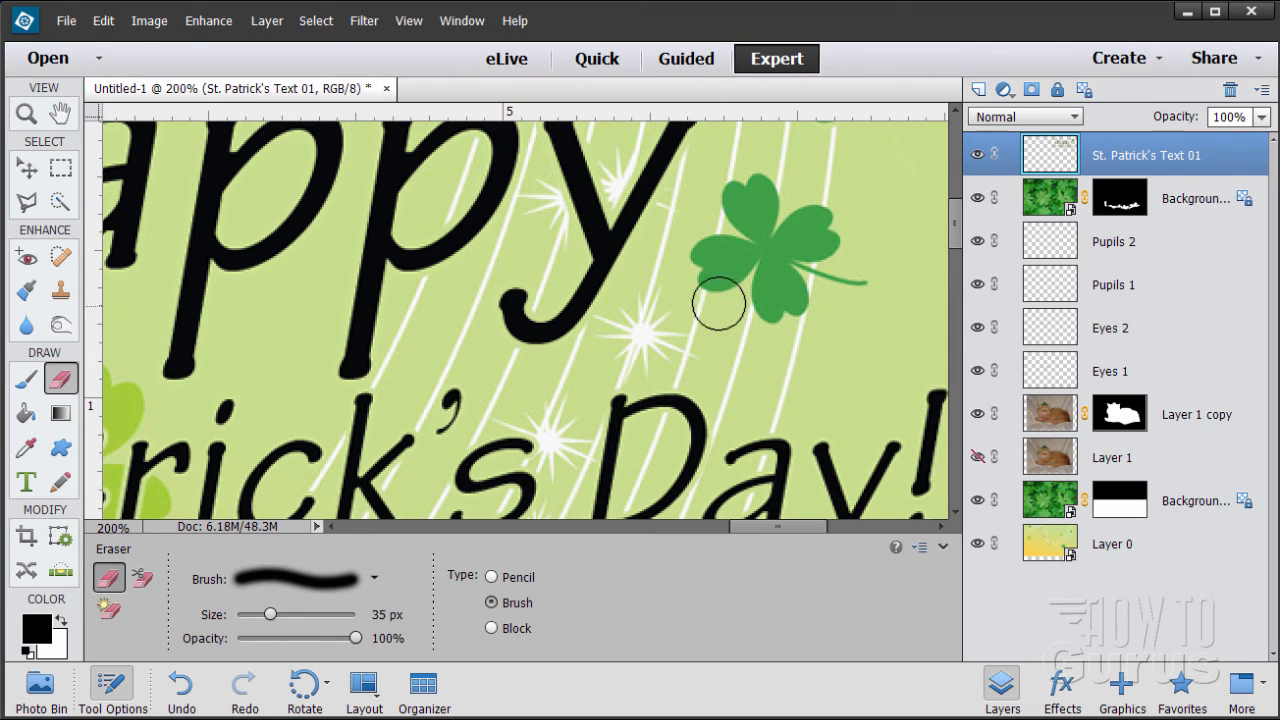
# Step: Move the yellow-green Layer 0 background down about 0.1 inch to shift its light clover below the "St. Patrick's Day!" lettering, then deselect it
pyautogui.click(30, 122)
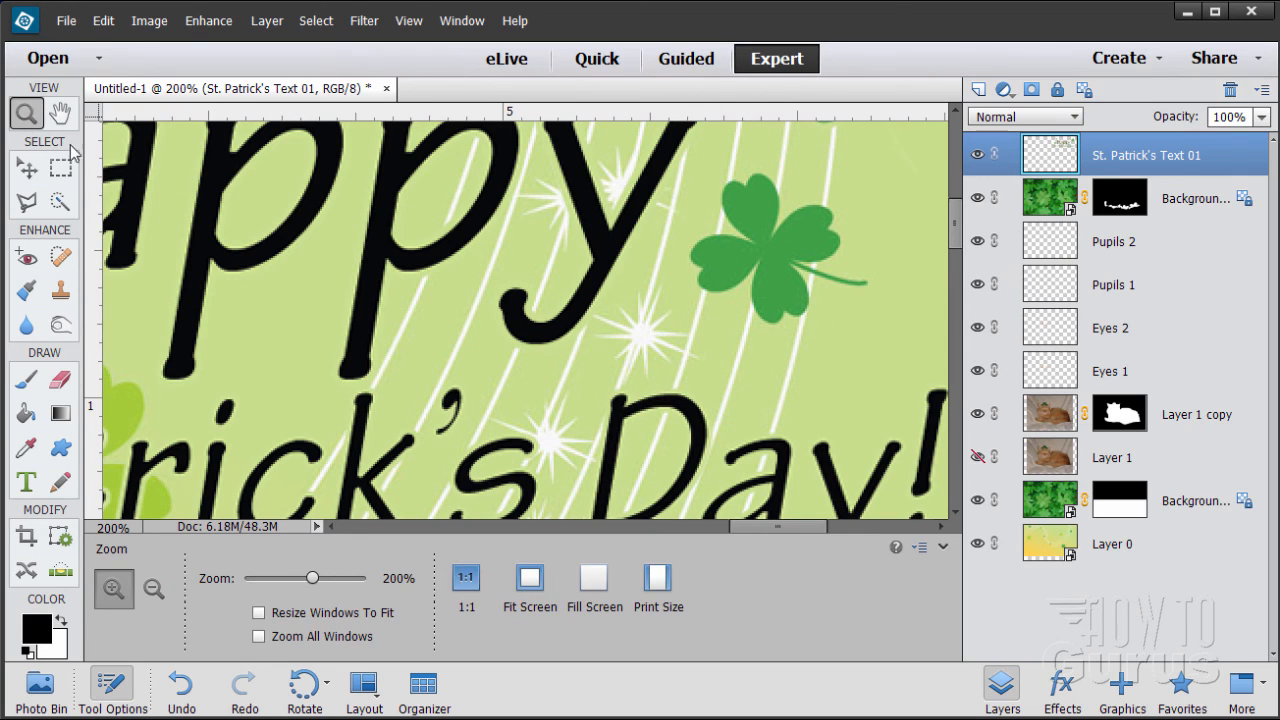
pyautogui.keyDown('alt'); pyautogui.click(531, 334); pyautogui.keyUp('alt')
pyautogui.keyDown('alt'); pyautogui.click(377, 342); pyautogui.keyUp('alt')
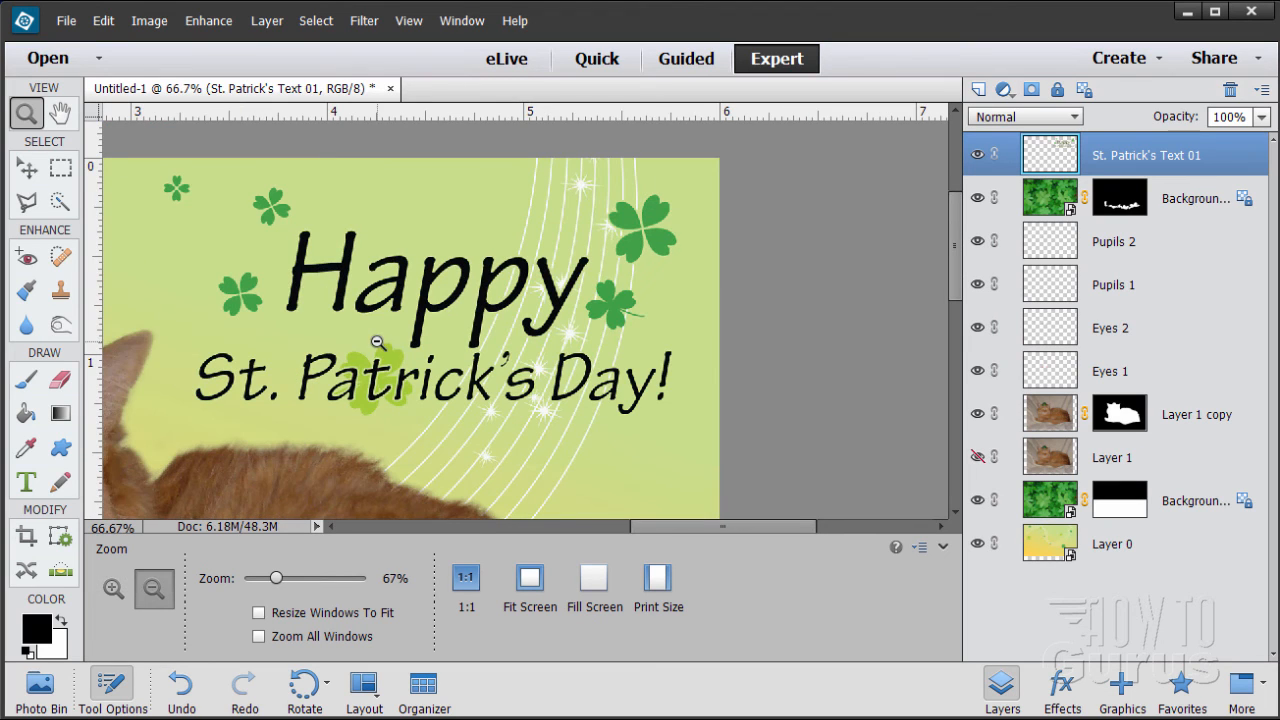
pyautogui.moveTo(684, 528); pyautogui.dragTo(614, 532)
pyautogui.keyDown('alt'); pyautogui.click(486, 408); pyautogui.keyUp('alt')
pyautogui.moveTo(962, 232); pyautogui.dragTo(960, 260)
pyautogui.keyDown('alt'); pyautogui.click(650, 298); pyautogui.keyUp('alt')
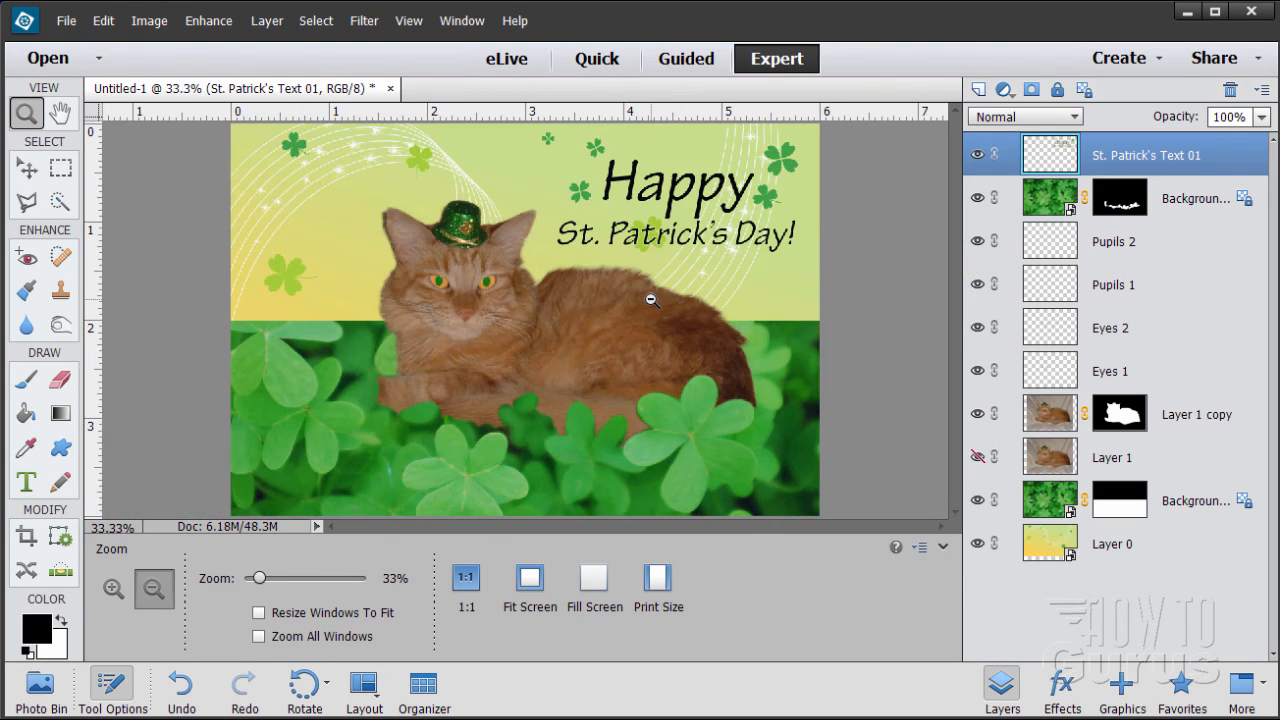
pyautogui.click(30, 170)
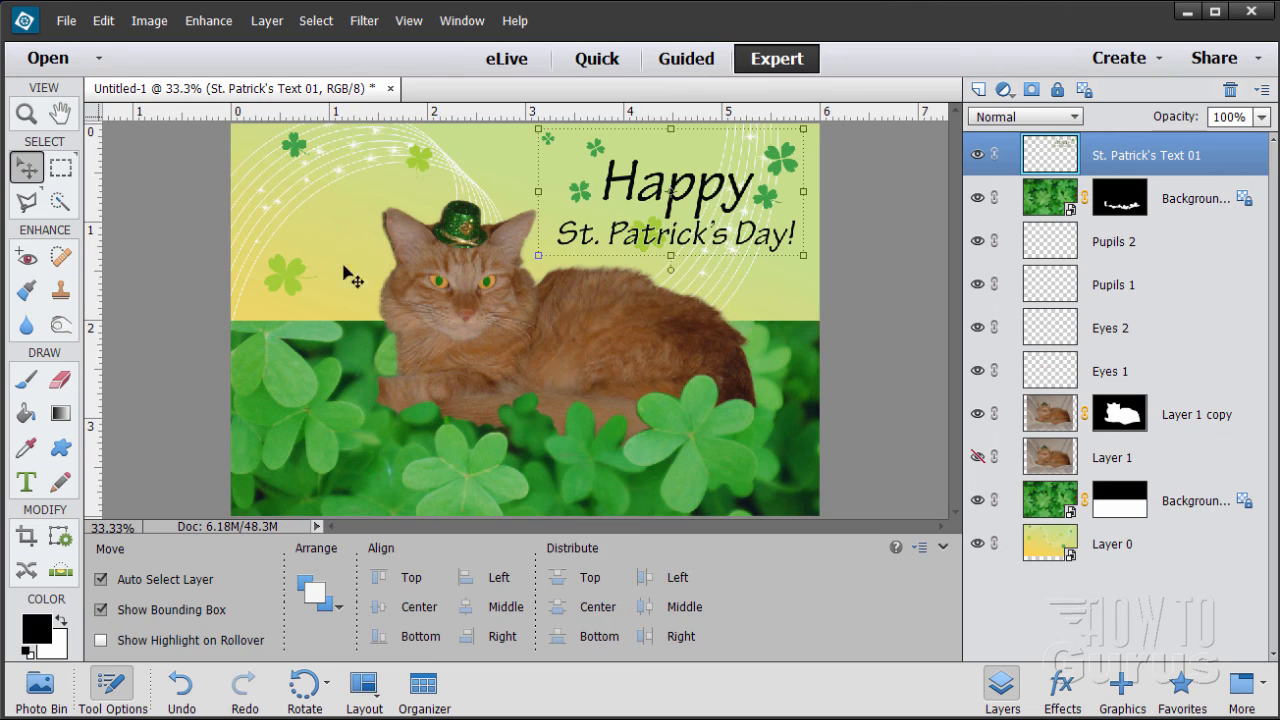
pyautogui.click(1062, 547)
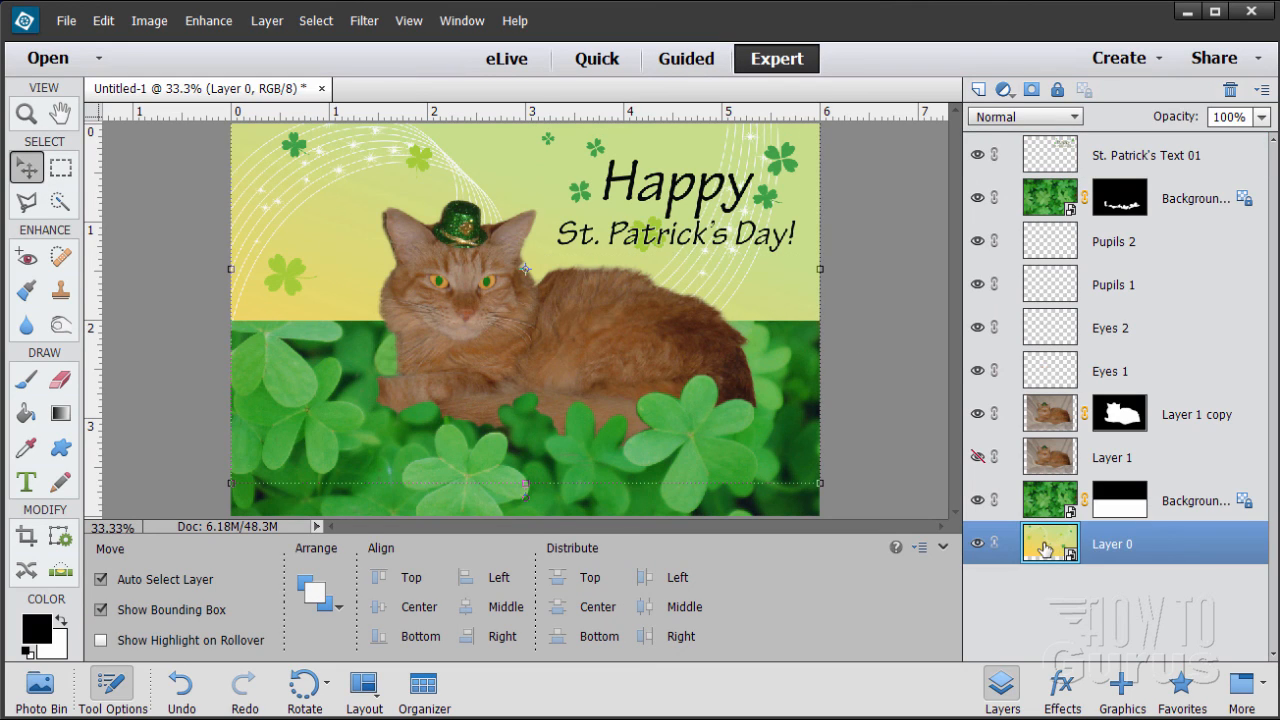
pyautogui.moveTo(322, 310)
pyautogui.mouseDown()
pyautogui.moveTo(324, 238)
pyautogui.moveTo(315, 337)
pyautogui.moveTo(319, 320)
pyautogui.mouseUp()
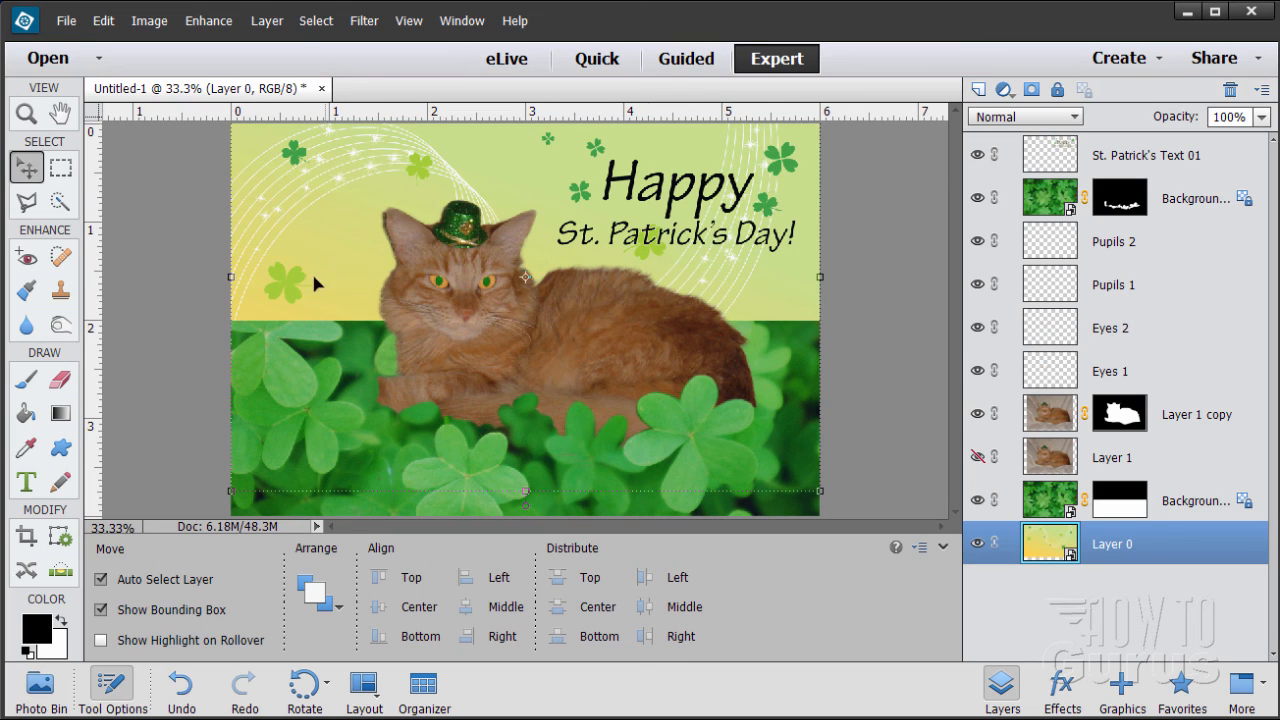
pyautogui.moveTo(330, 271); pyautogui.dragTo(328, 286)
pyautogui.click(900, 302)
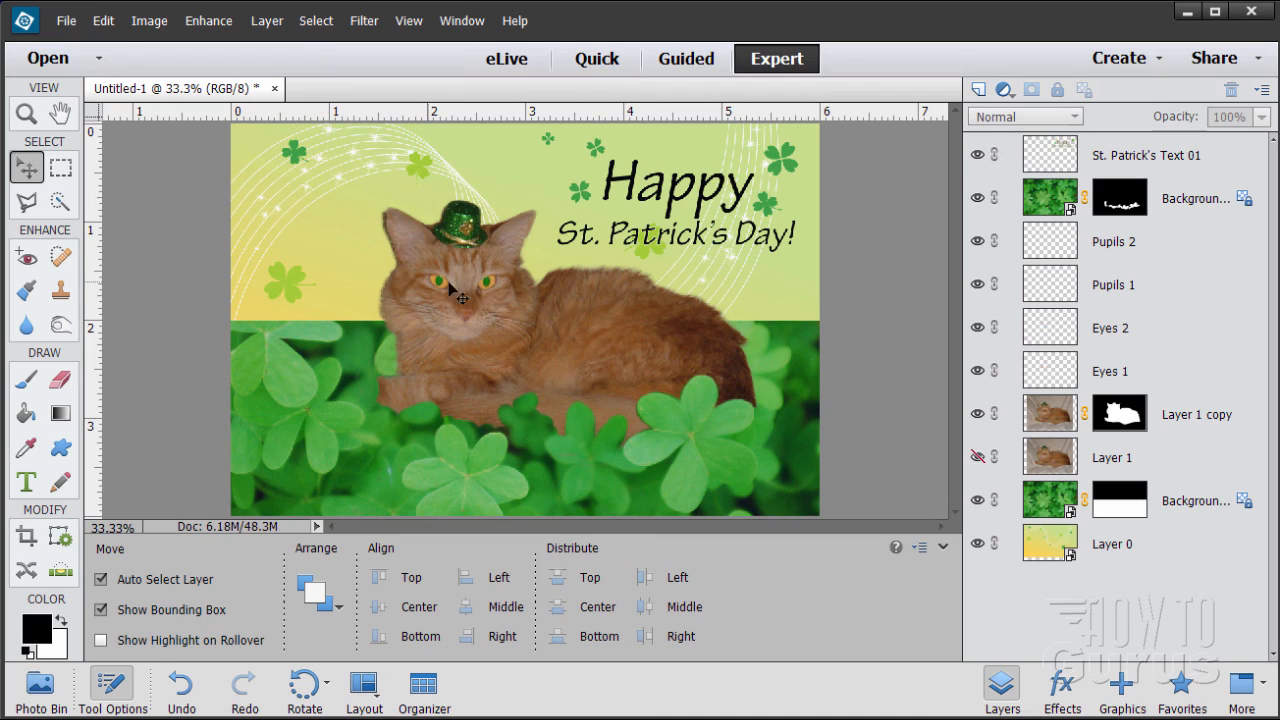
# Step: Add a Brightness/Contrast adjustment layer above Pupils 2, using the previous layer as its clipping mask
pyautogui.click(1162, 245)
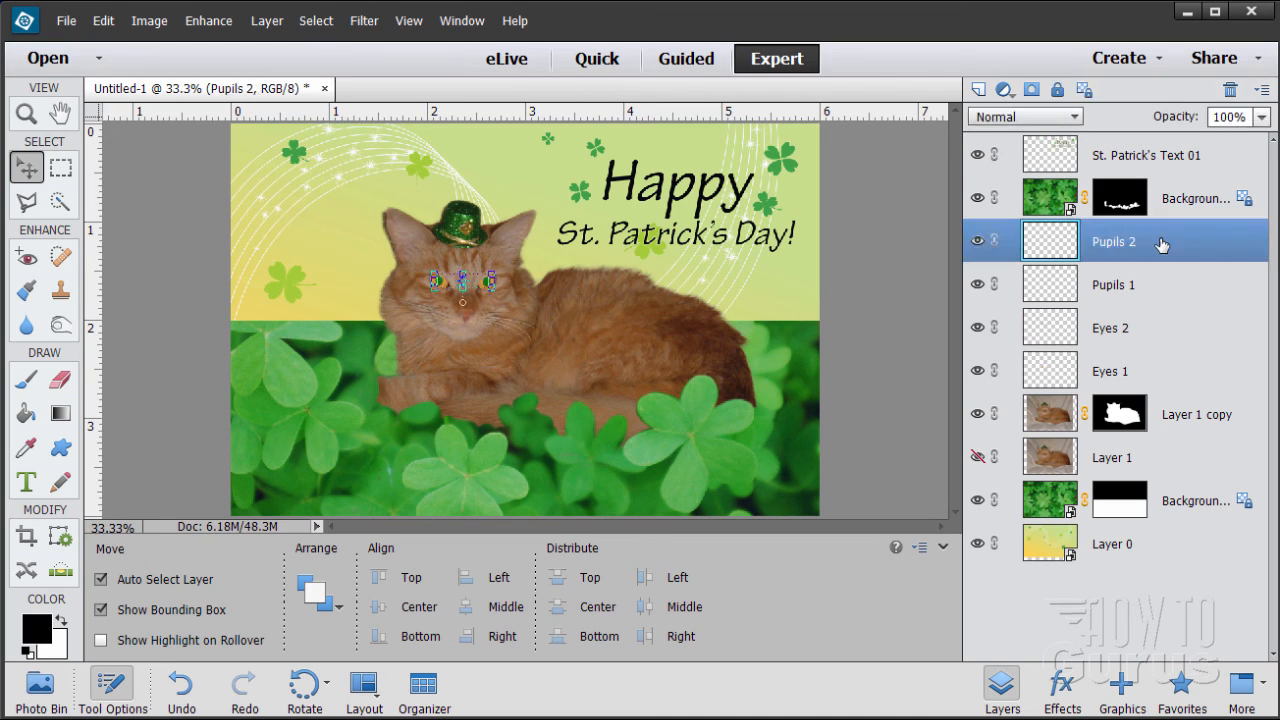
pyautogui.click(27, 114)
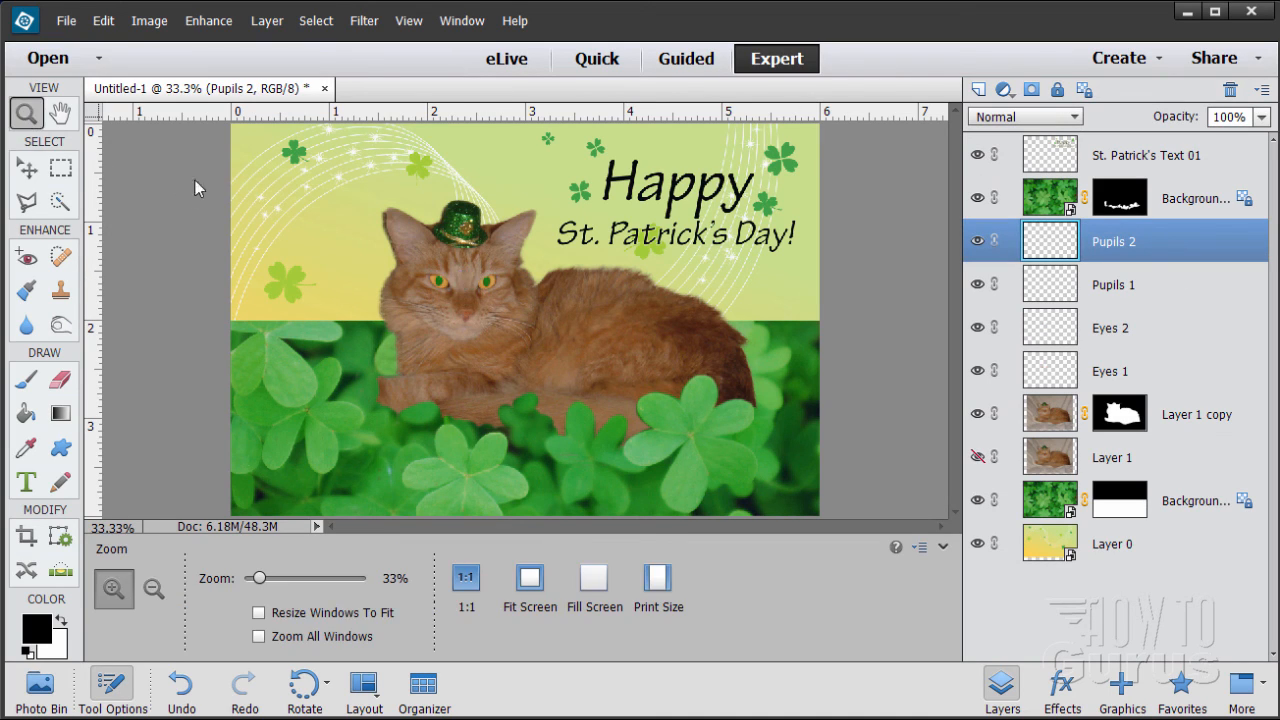
pyautogui.click(480, 289)
pyautogui.click(470, 283)
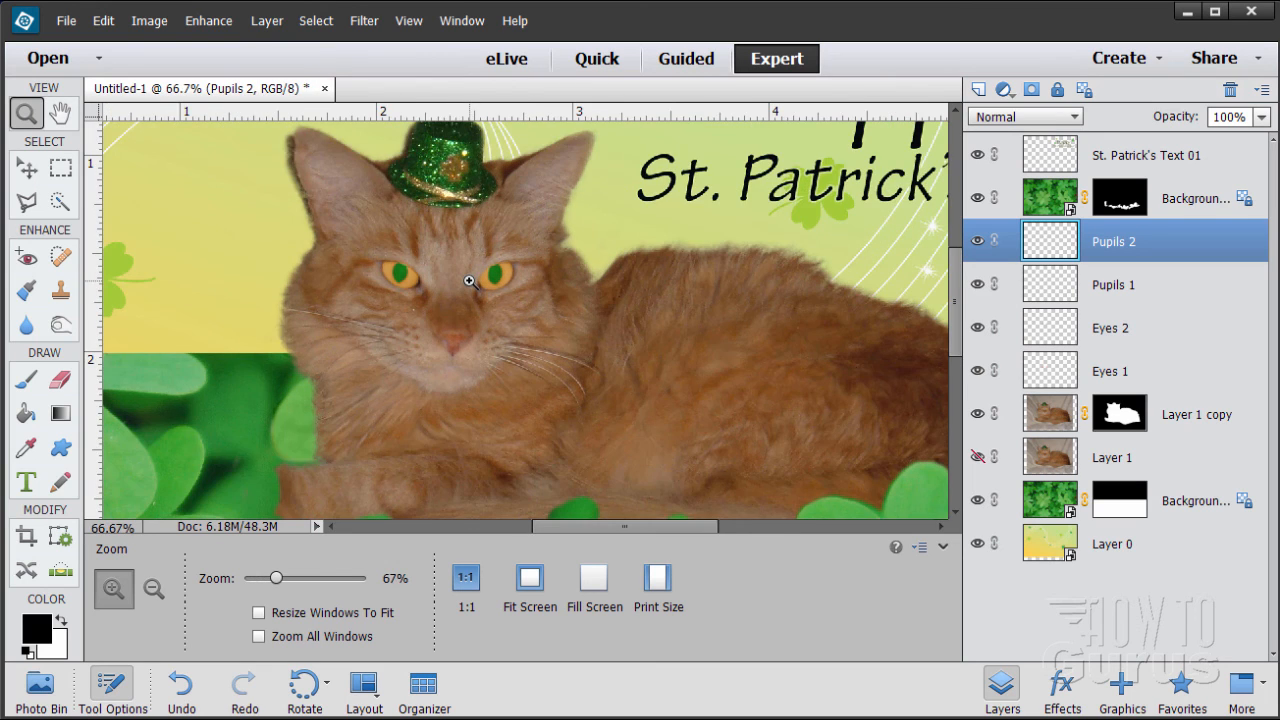
pyautogui.click(469, 282)
pyautogui.press('v')
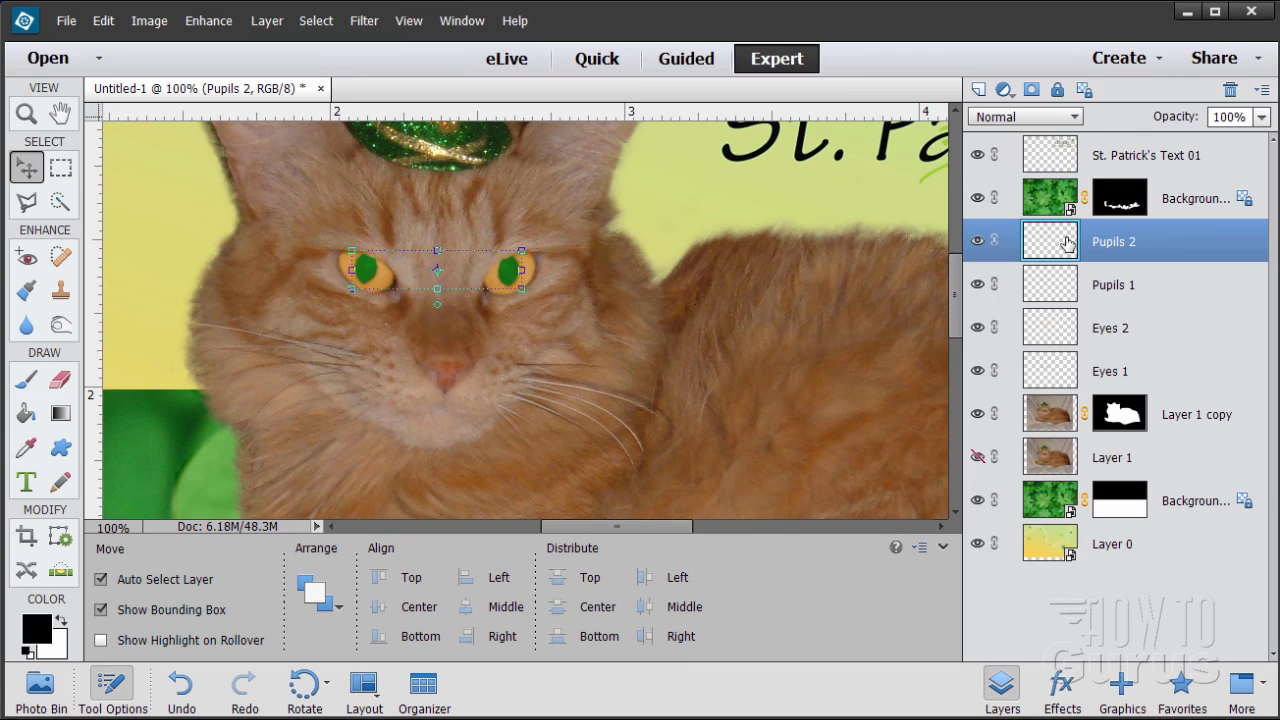
pyautogui.click(268, 21)
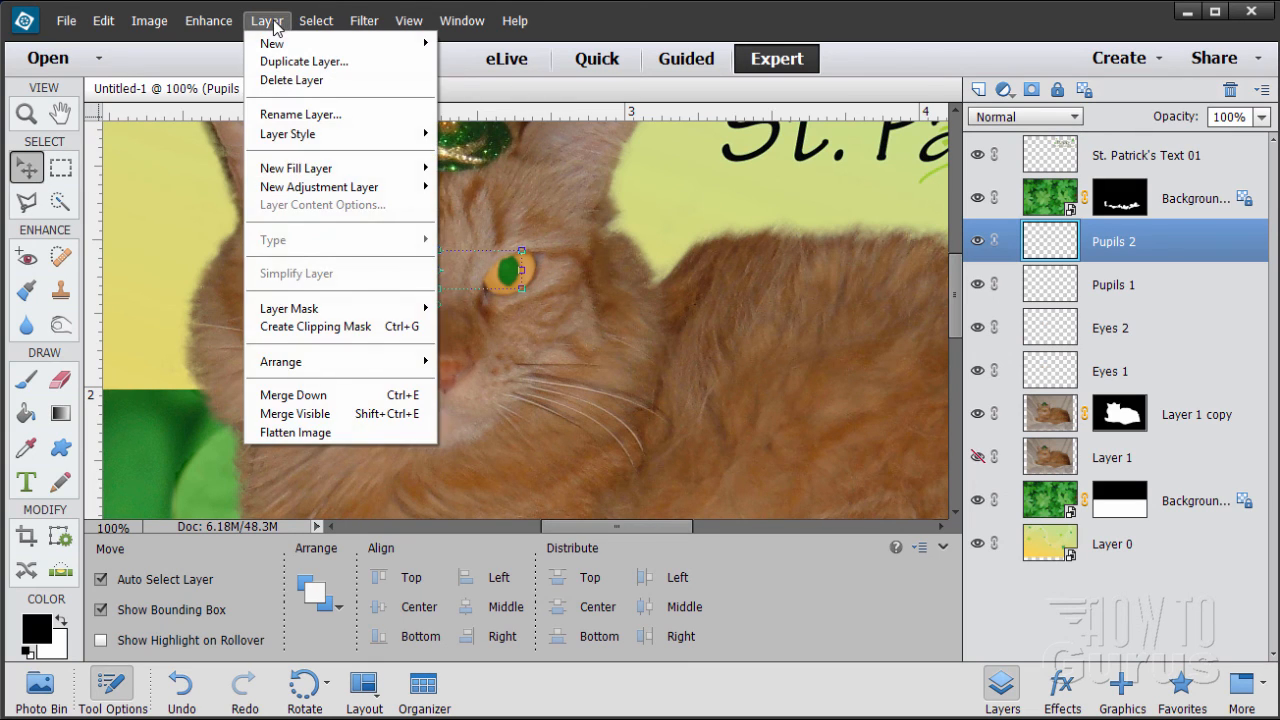
pyautogui.moveTo(314, 189)
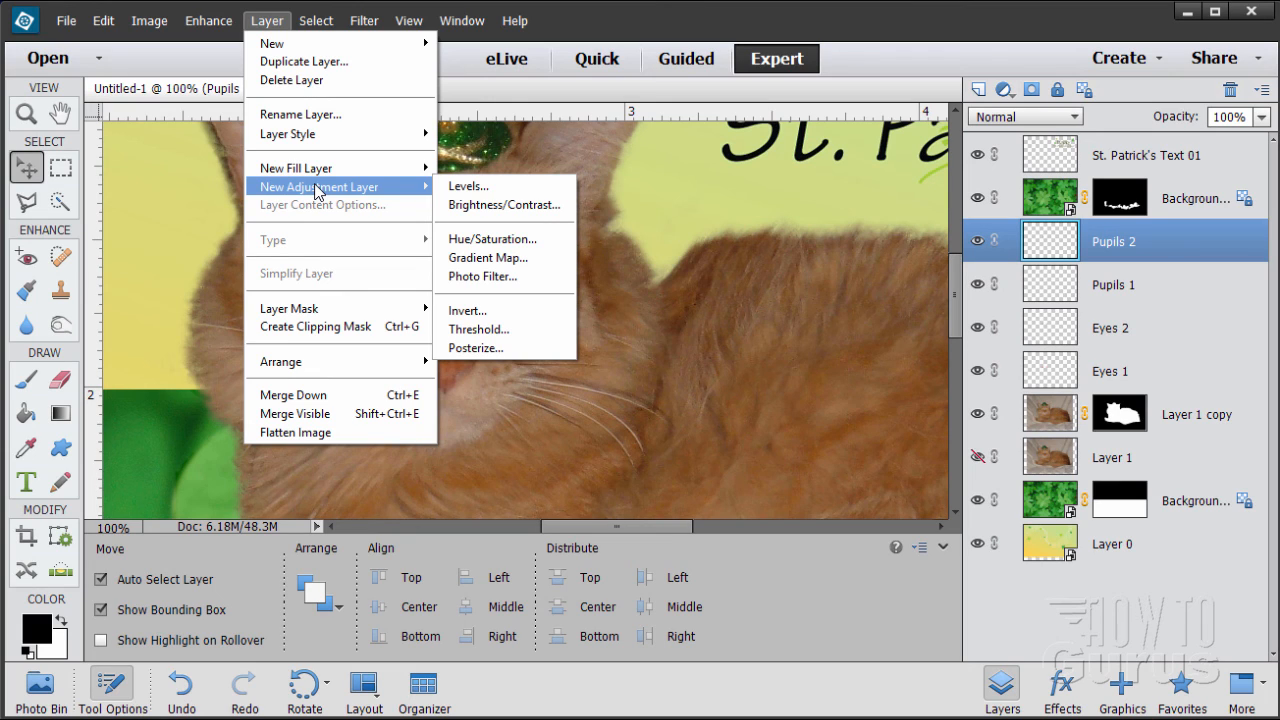
pyautogui.click(483, 205)
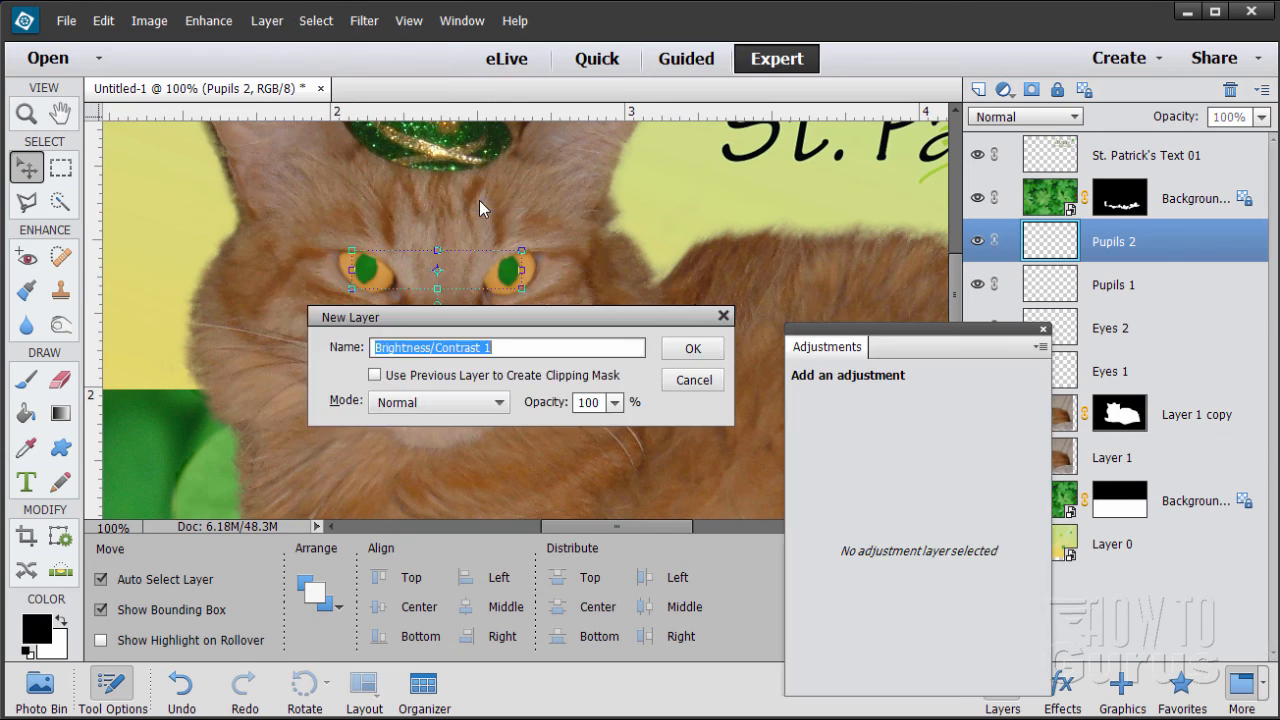
pyautogui.click(377, 378)
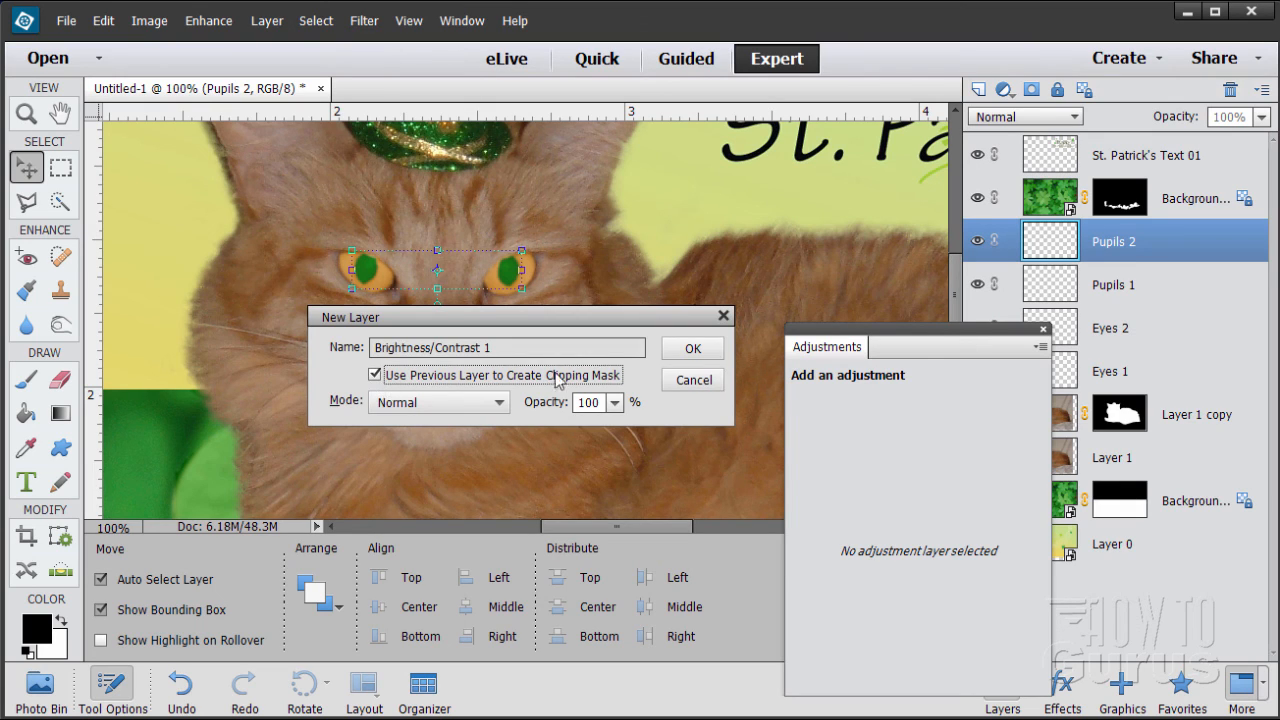
pyautogui.click(693, 348)
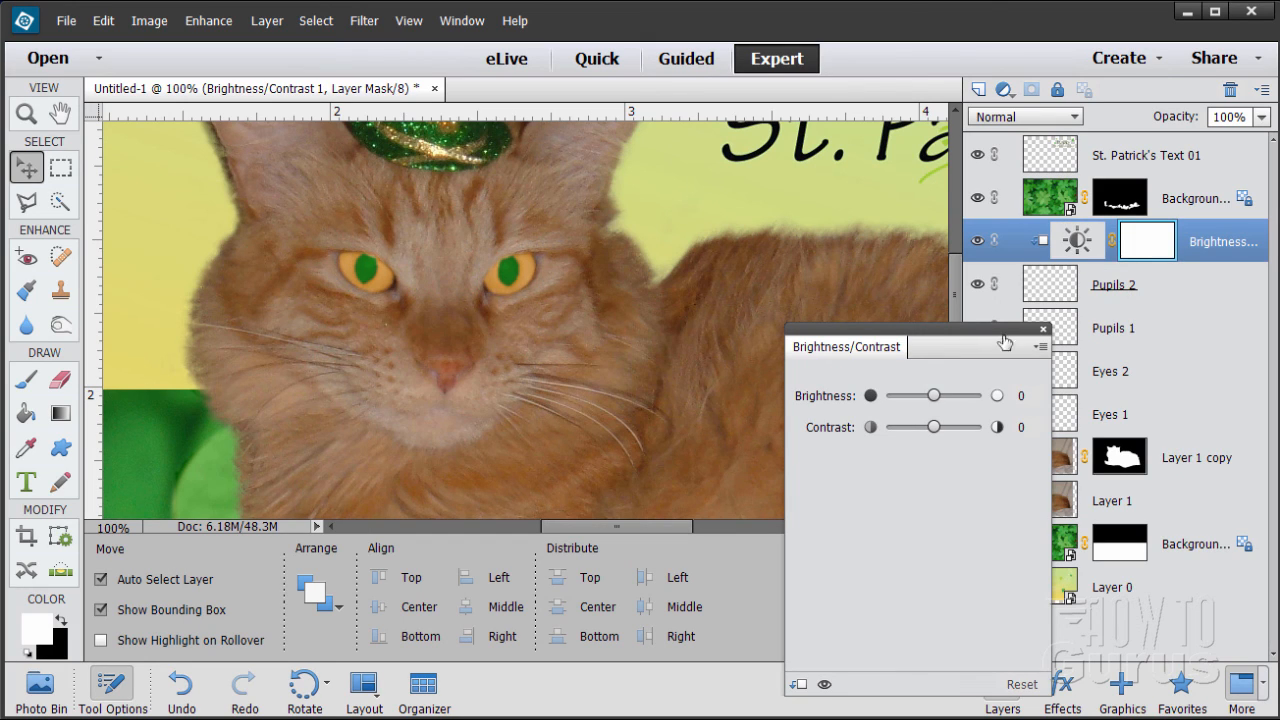
# Step: Set the brightness of the pupils' adjustment layer to 37
pyautogui.moveTo(938, 398); pyautogui.dragTo(947, 402)
pyautogui.moveTo(944, 402)
pyautogui.mouseDown()
pyautogui.moveTo(973, 399)
pyautogui.moveTo(950, 399)
pyautogui.mouseUp()
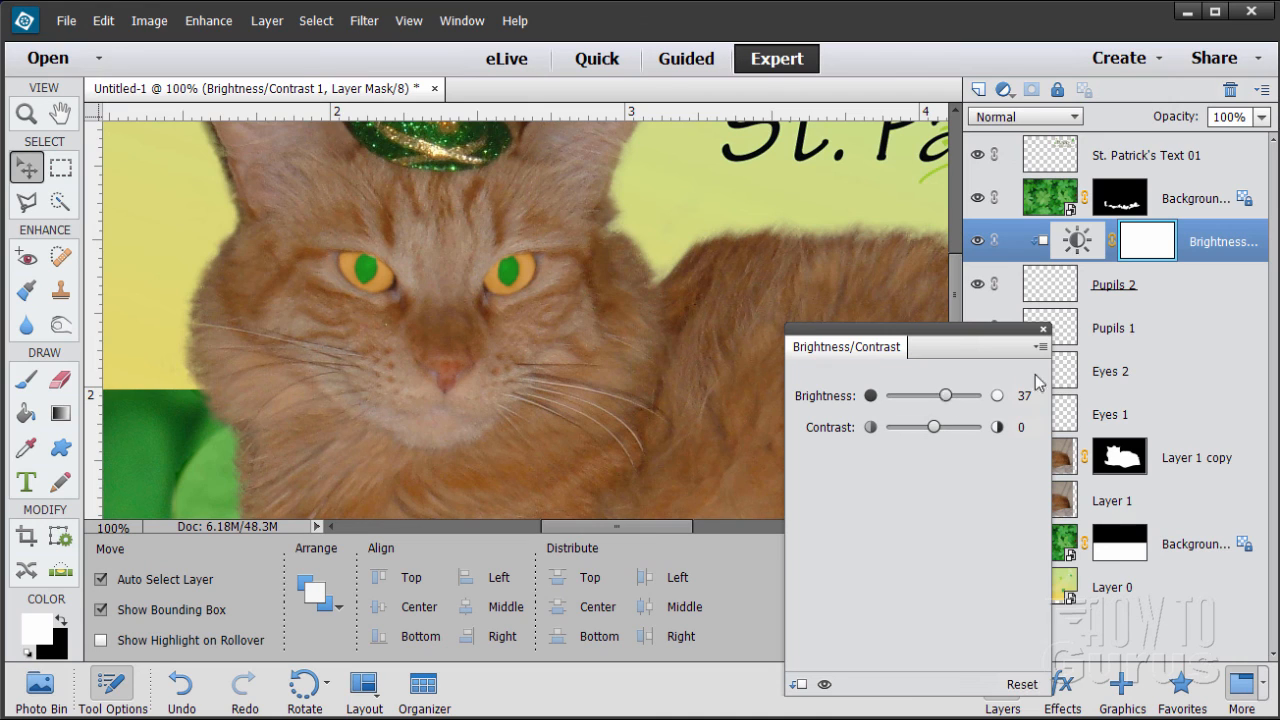
pyautogui.click(1043, 329)
# Step: Float the card in its own enlarged window and review the whole design at 50% zoom
pyautogui.press('z')
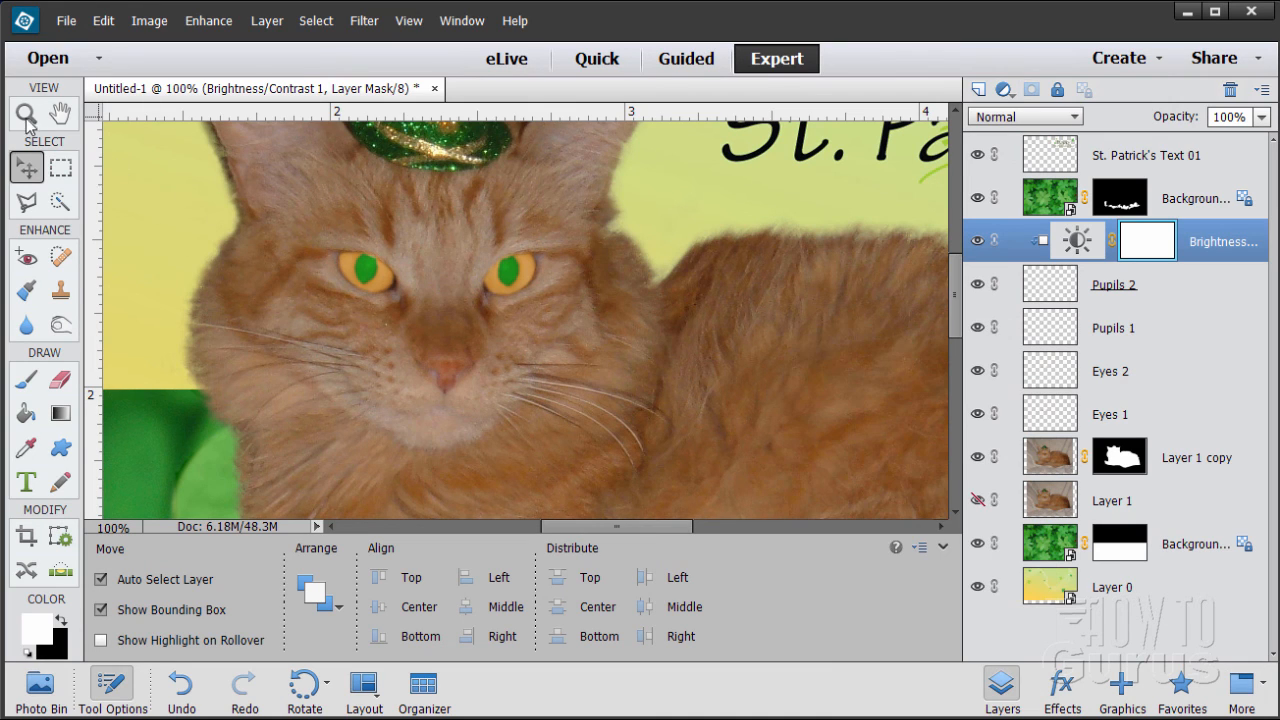
pyautogui.keyDown('alt'); pyautogui.click(537, 321); pyautogui.keyUp('alt')
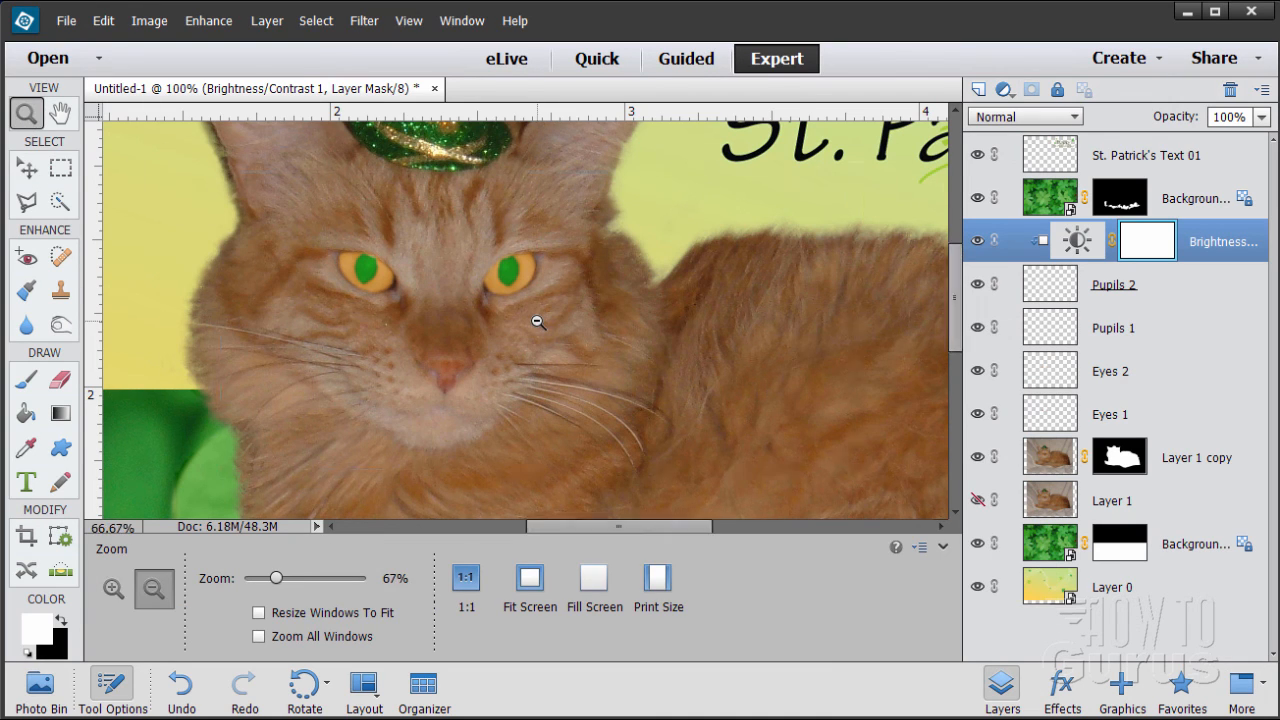
pyautogui.keyDown('alt'); pyautogui.click(537, 321); pyautogui.keyUp('alt')
pyautogui.keyDown('alt'); pyautogui.click(537, 321); pyautogui.keyUp('alt')
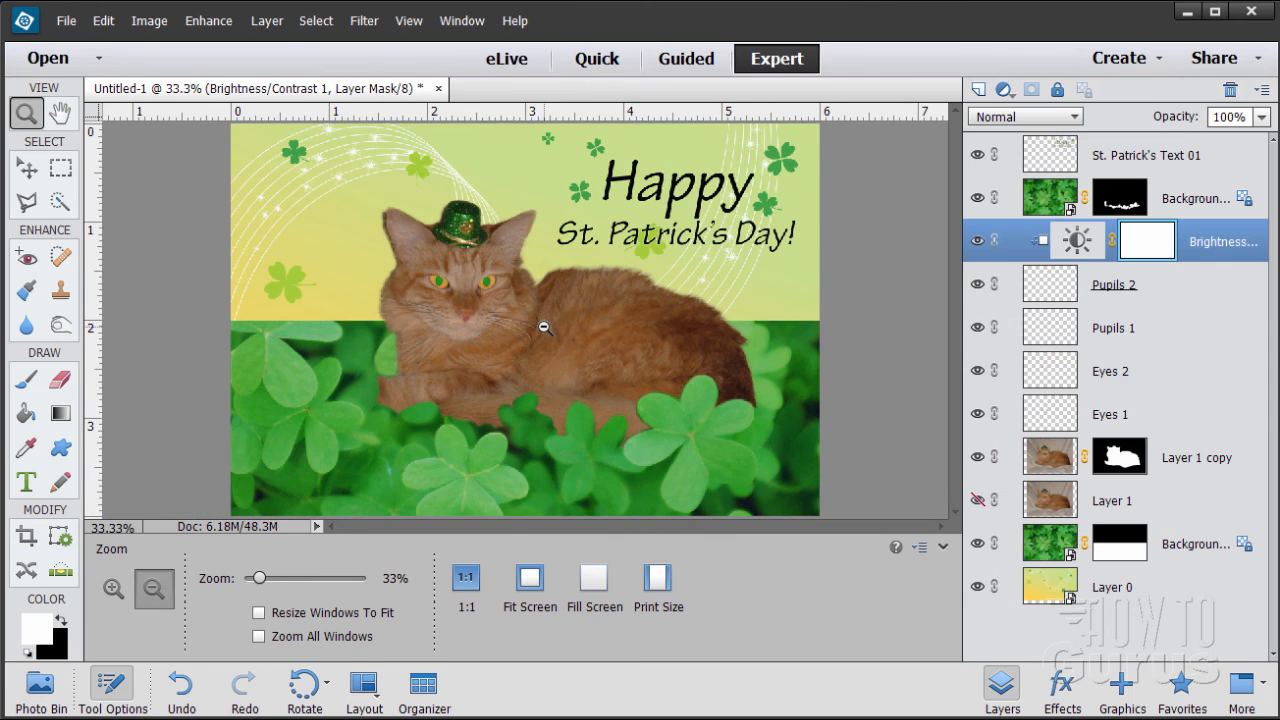
pyautogui.keyDown('alt'); pyautogui.click(544, 327); pyautogui.keyUp('alt')
pyautogui.click(552, 301)
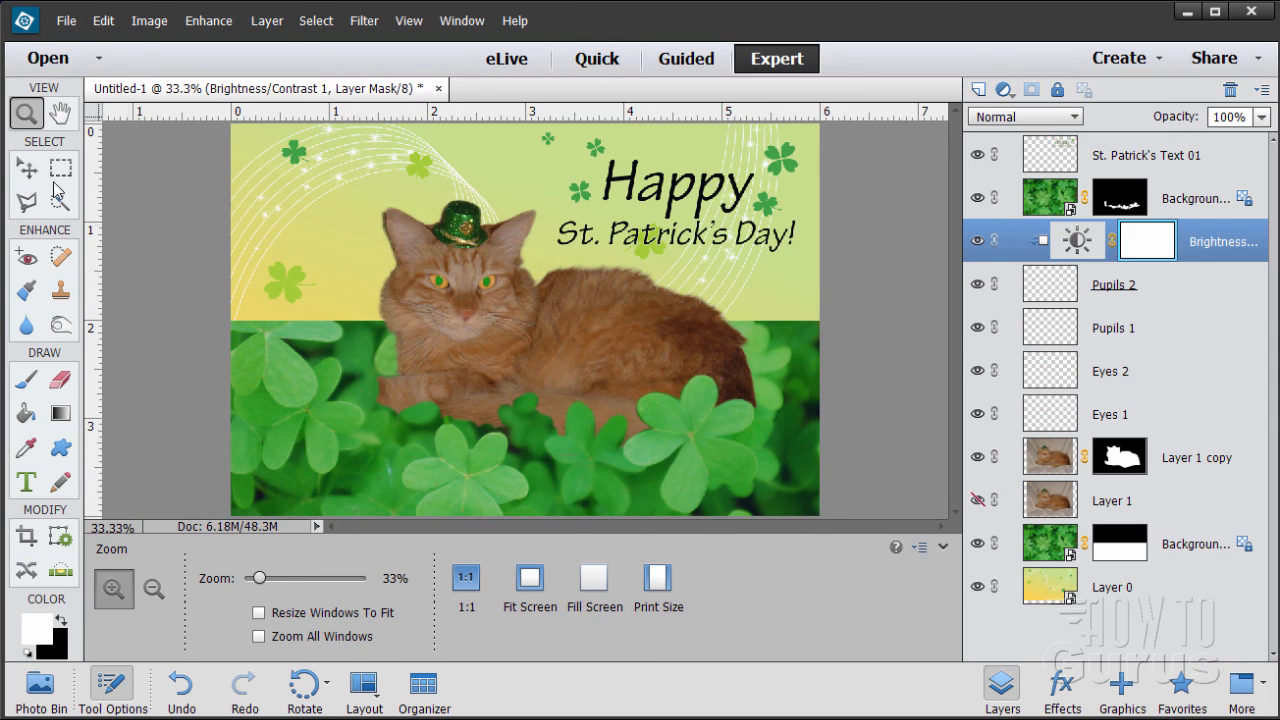
pyautogui.click(27, 169)
pyautogui.moveTo(326, 94); pyautogui.dragTo(368, 40)
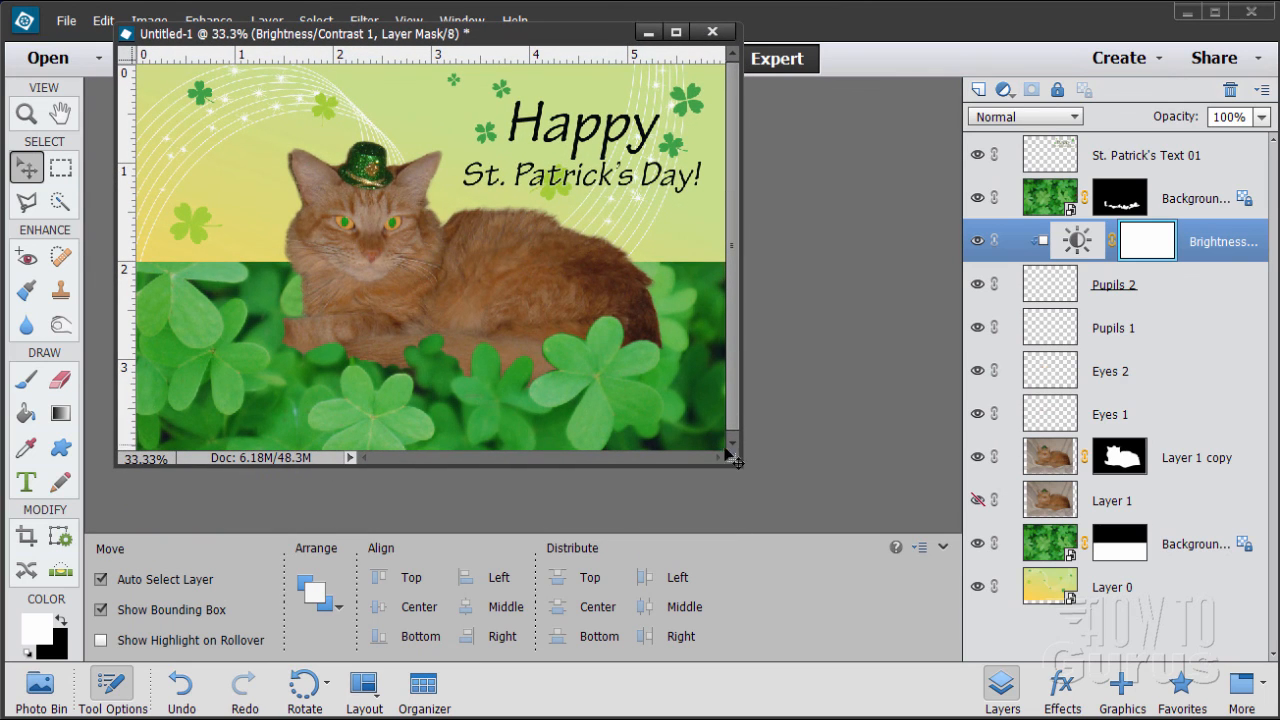
pyautogui.moveTo(738, 464); pyautogui.dragTo(1048, 672)
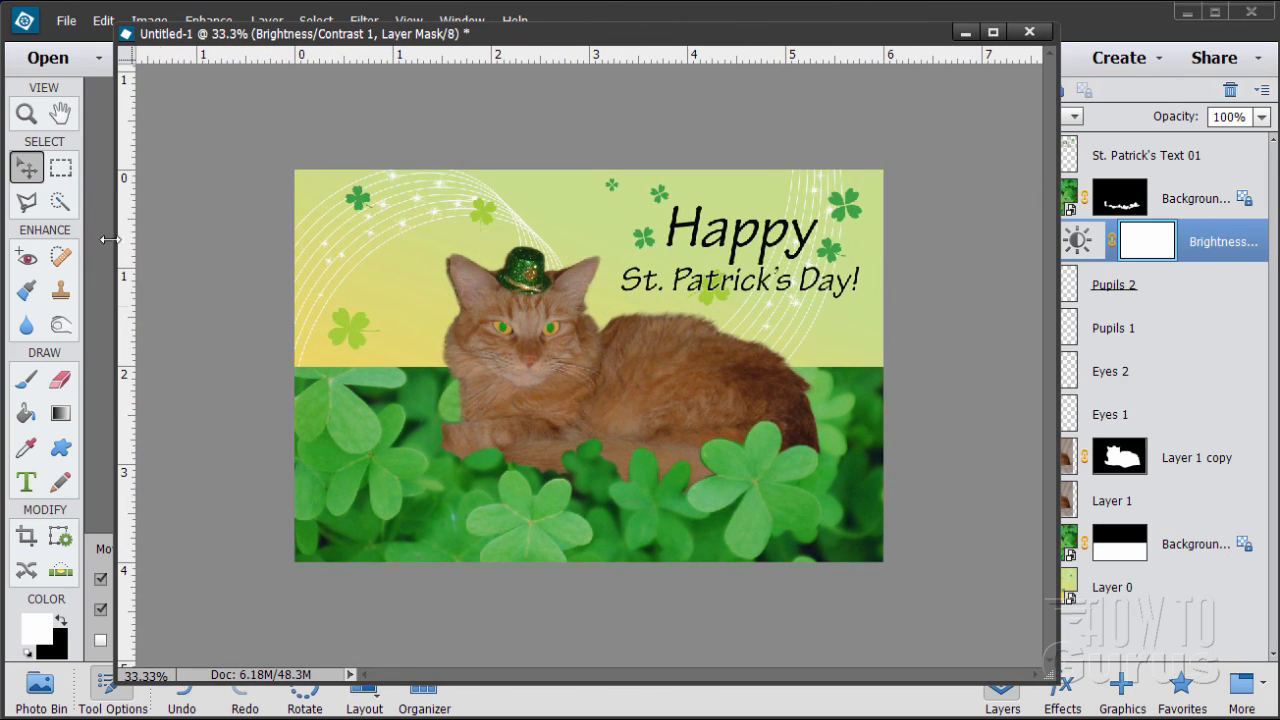
pyautogui.click(39, 117)
pyautogui.click(620, 370)
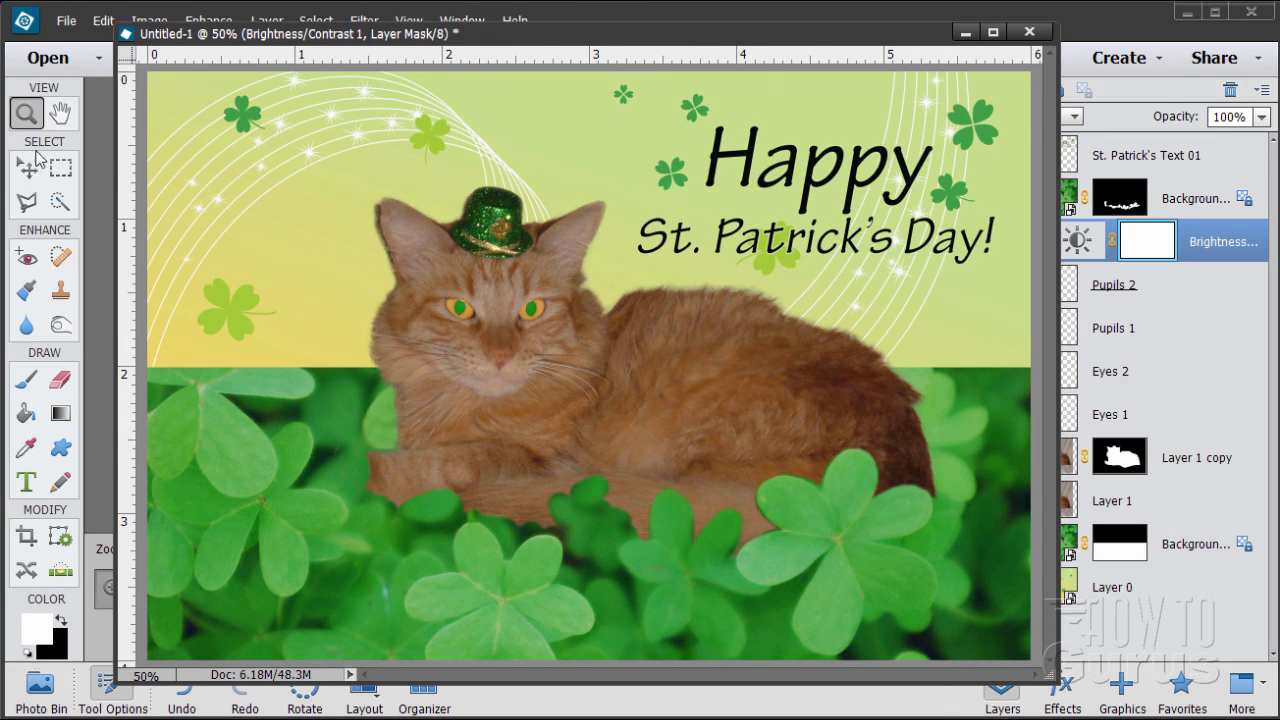
pyautogui.click(33, 168)
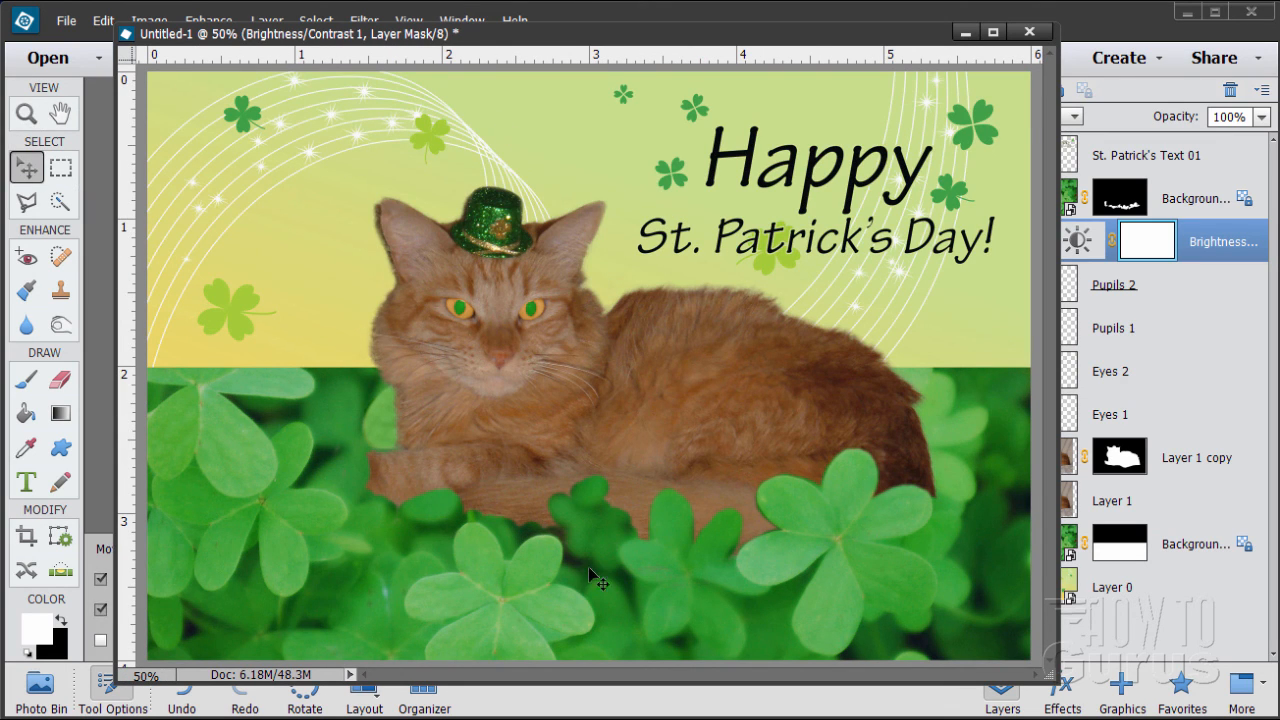